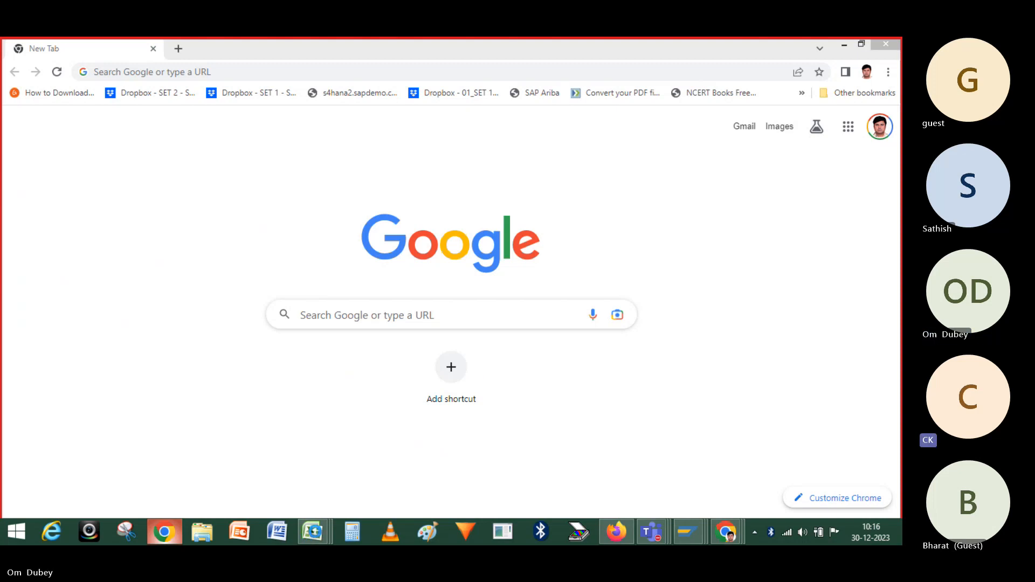
Minimise the browser window to return to Excel and dismiss the File in Use prompt for PERSONAL.XLSB
click(393, 419)
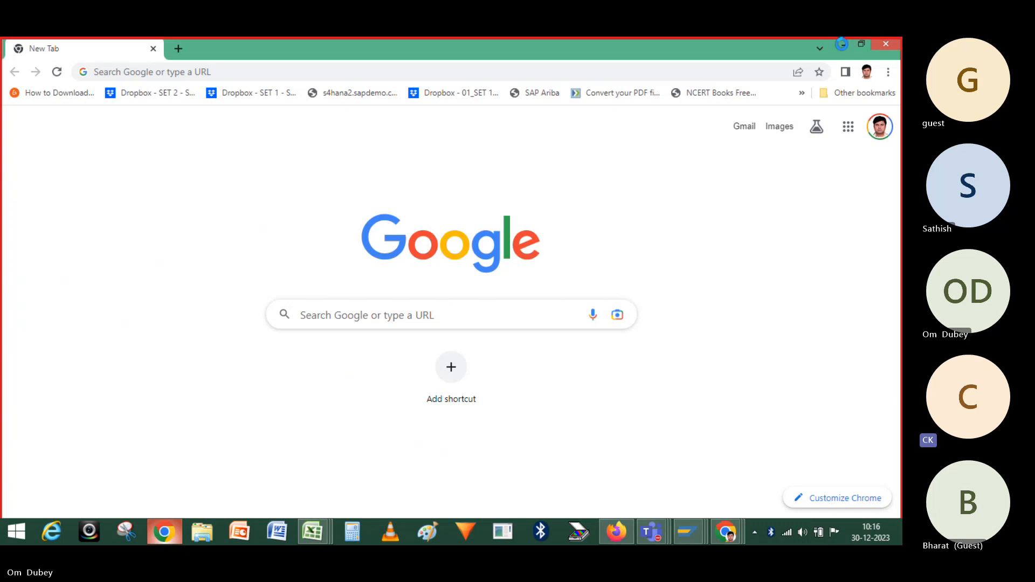
click(842, 43)
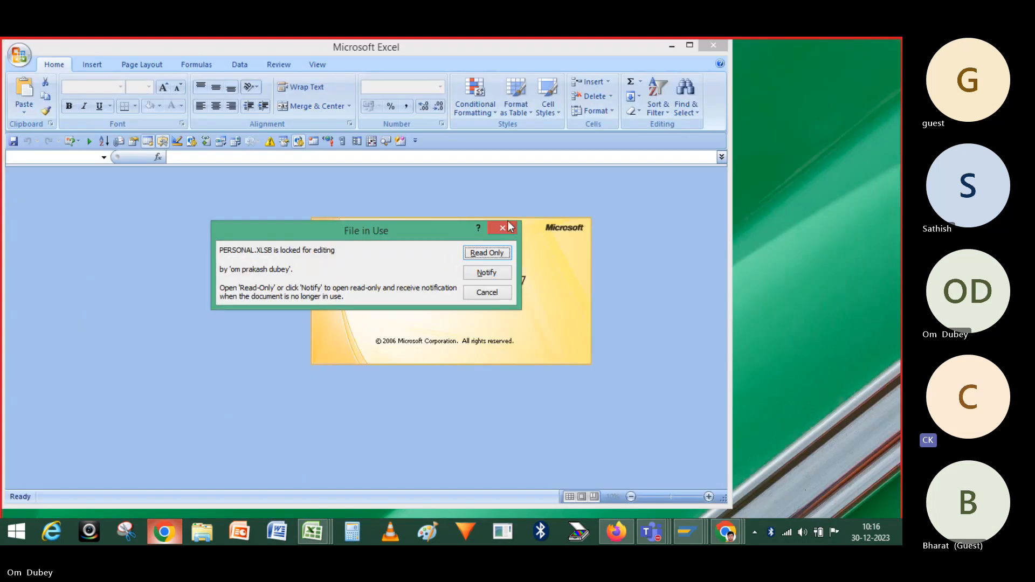
click(504, 226)
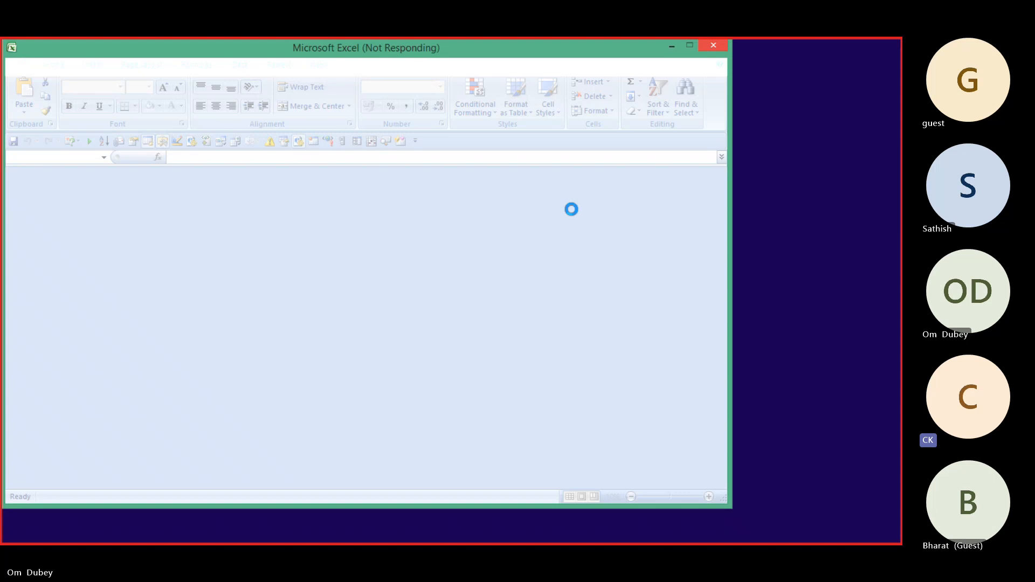
key(alt+Tab)
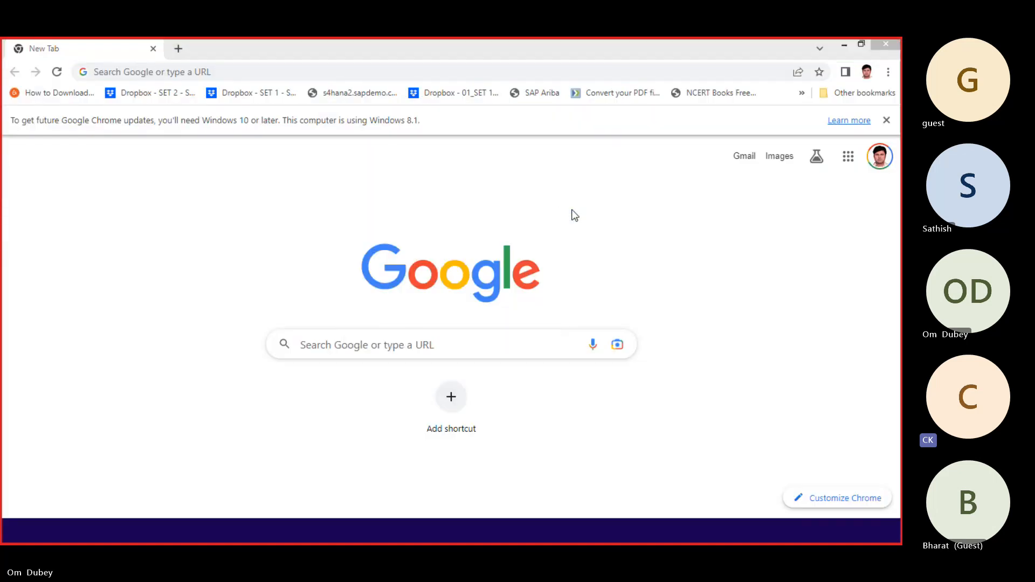
click(415, 348)
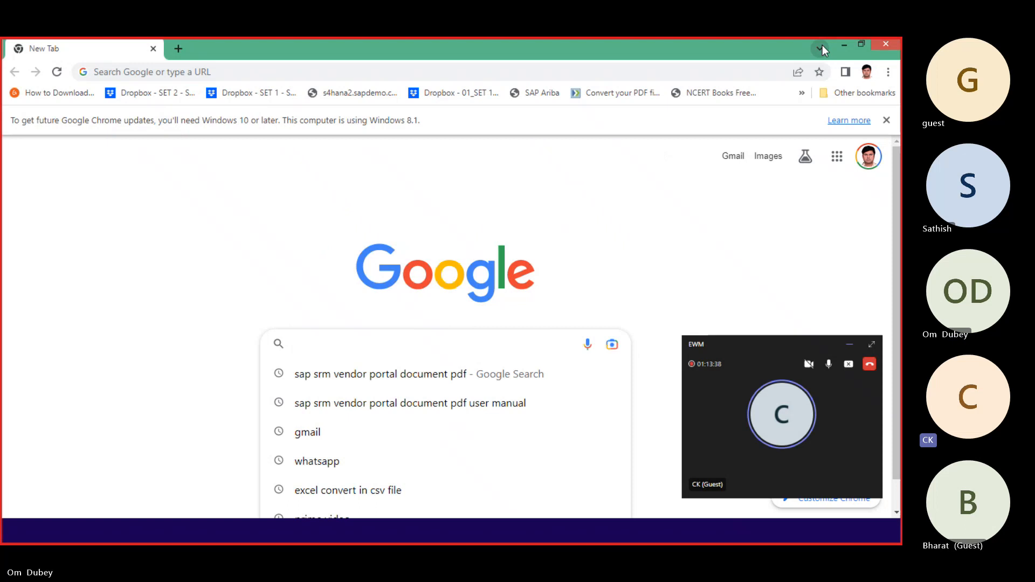
click(844, 45)
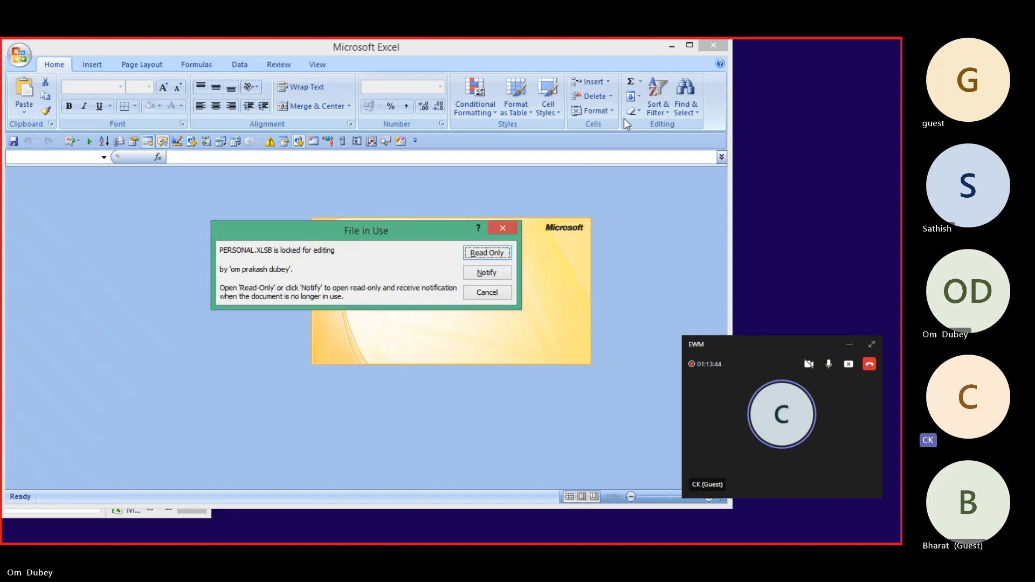
click(499, 232)
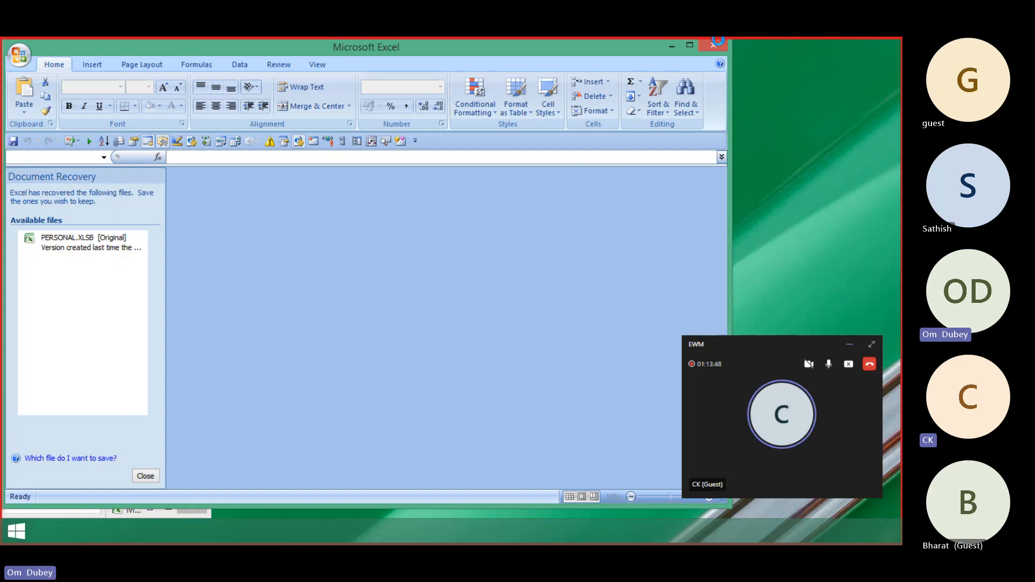
Try to close Excel, choosing to remove the unopened recovered files
click(714, 44)
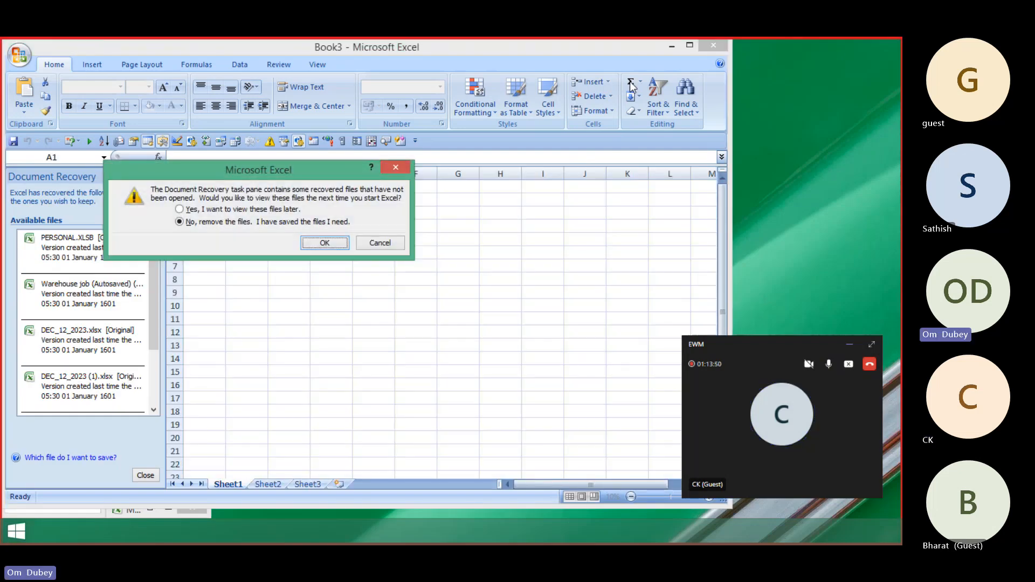
click(313, 245)
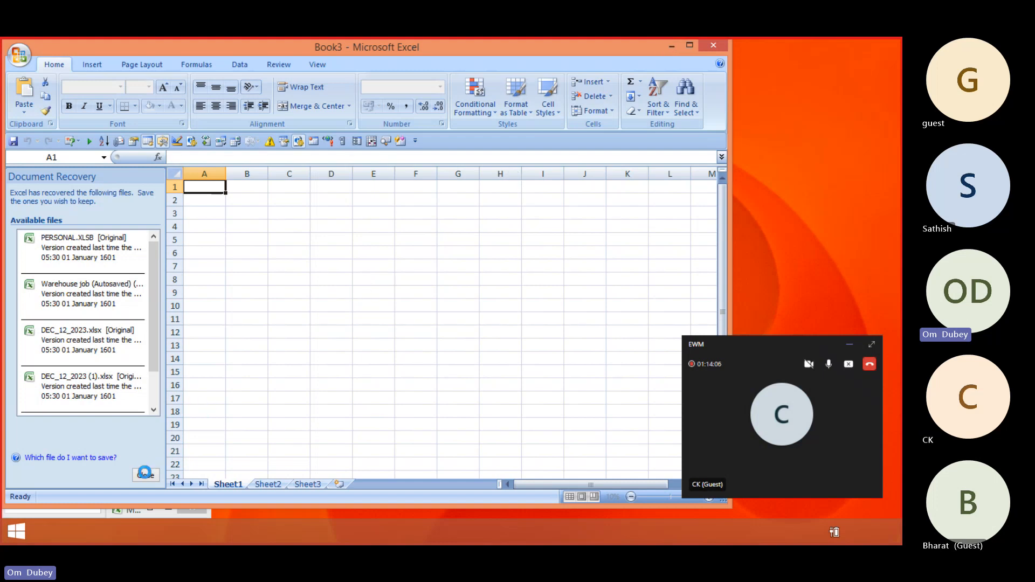
key(alt+Tab)
click(672, 47)
click(486, 329)
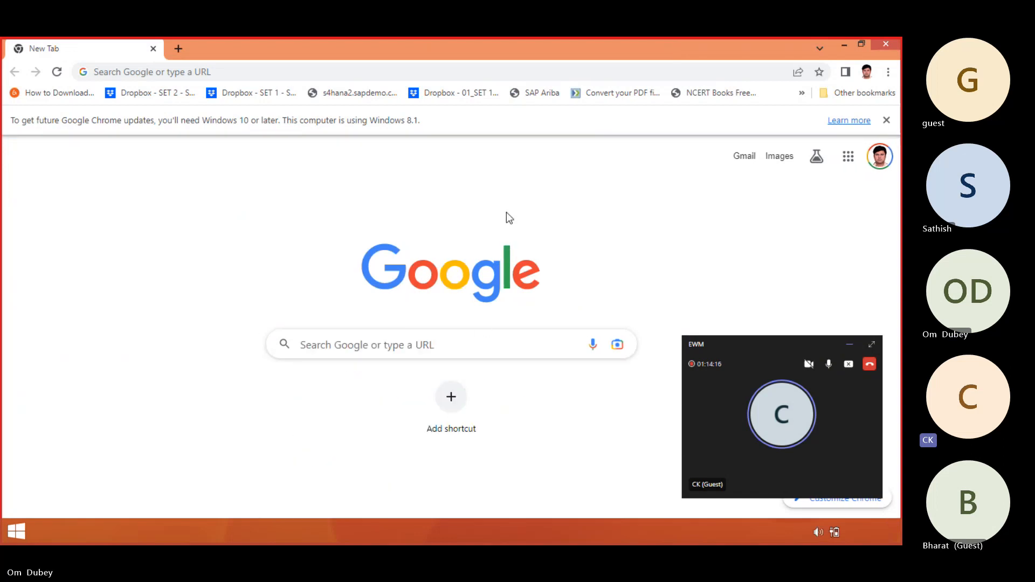
click(844, 44)
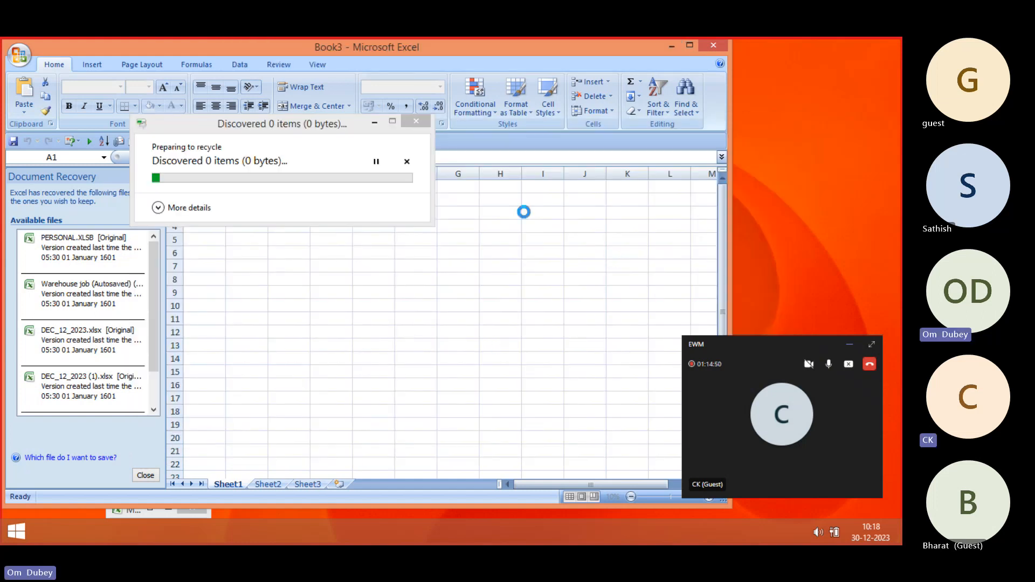
Close the recycling progress window and cancel the File in Use prompt for PERSONAL.XLSB
click(416, 121)
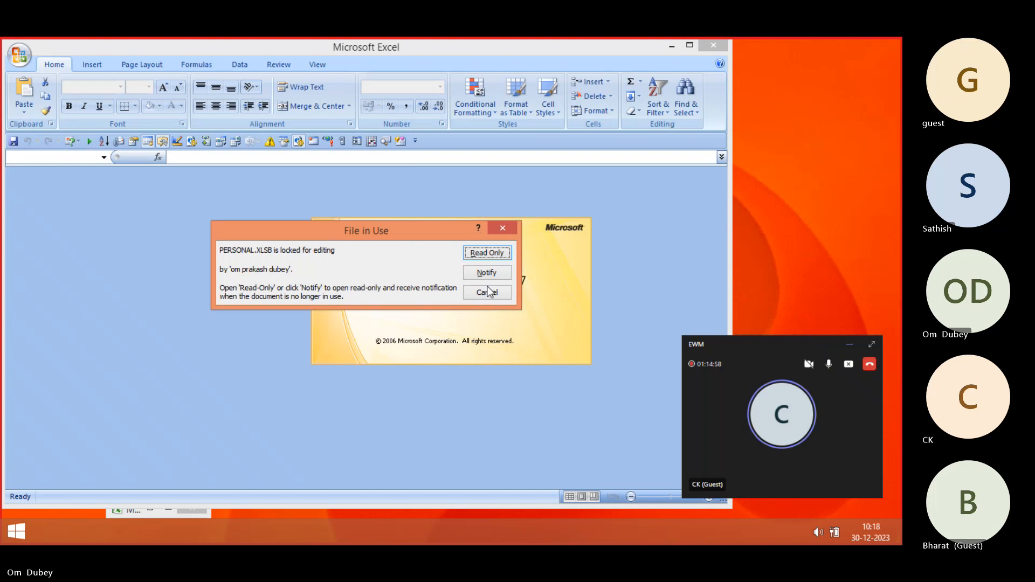
click(488, 292)
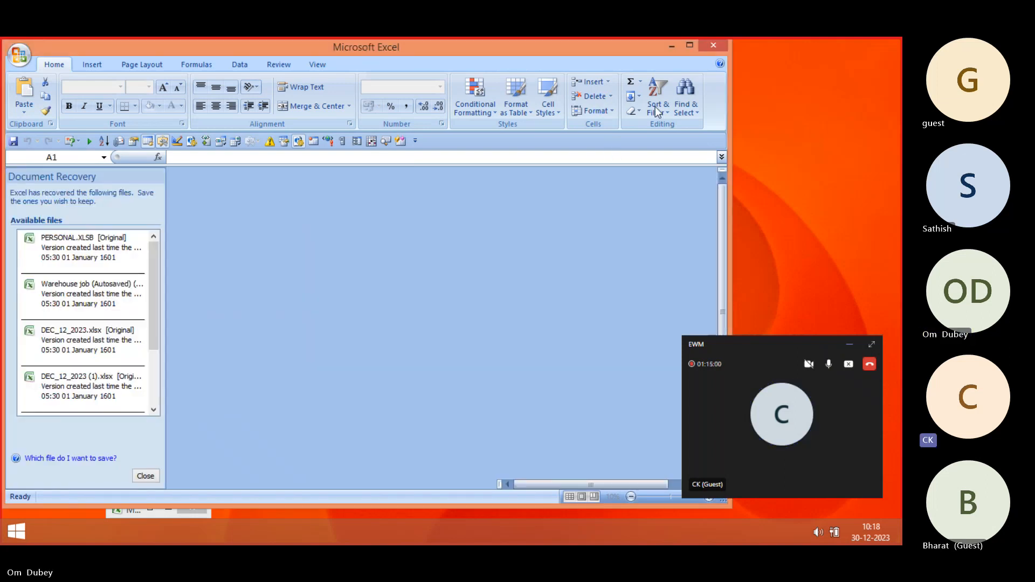
Look through Book3's recovered files, keeping the workbook open, and close the Document Recovery pane
click(713, 45)
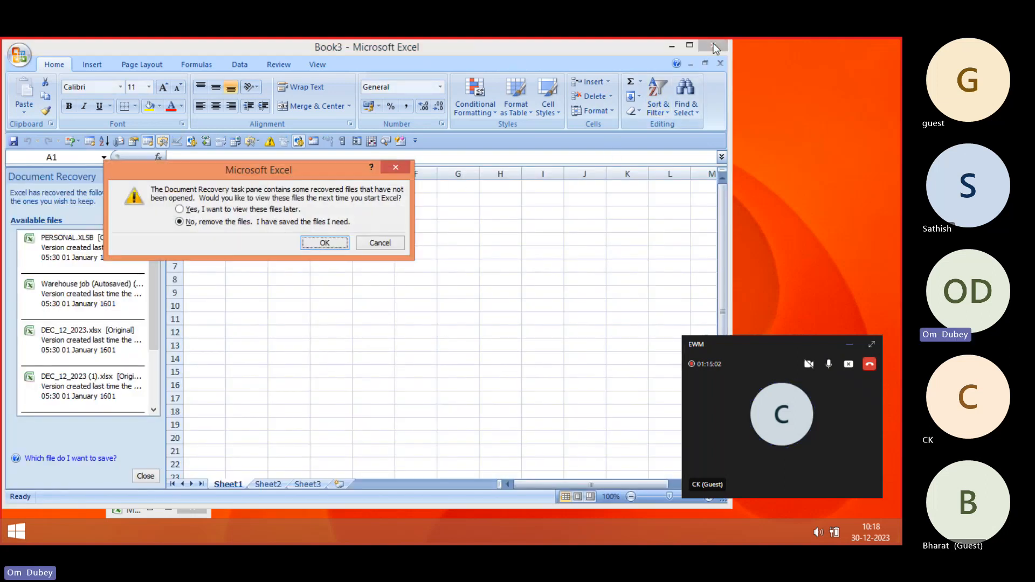
click(396, 170)
scroll(79, 253, down, 2)
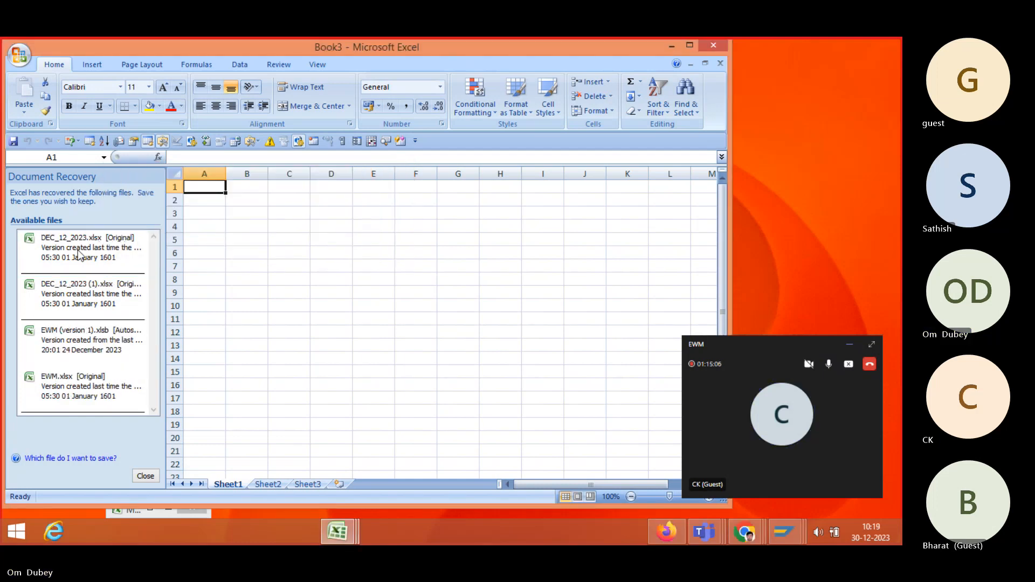
scroll(78, 254, down, 2)
scroll(78, 253, down, 1)
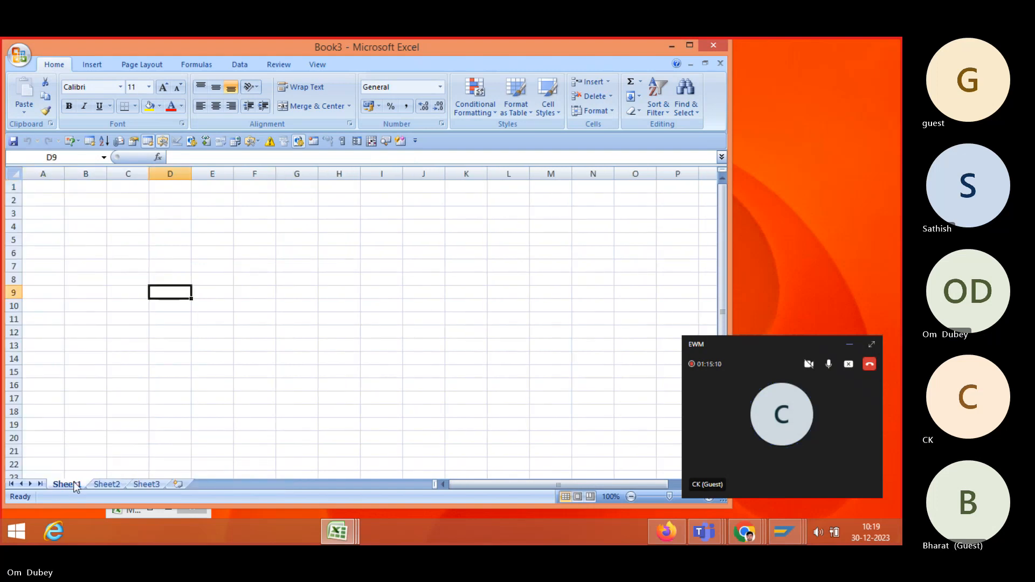
Check Sheet2 and Sheet3 of Book3 and minimise its window
click(109, 484)
click(153, 485)
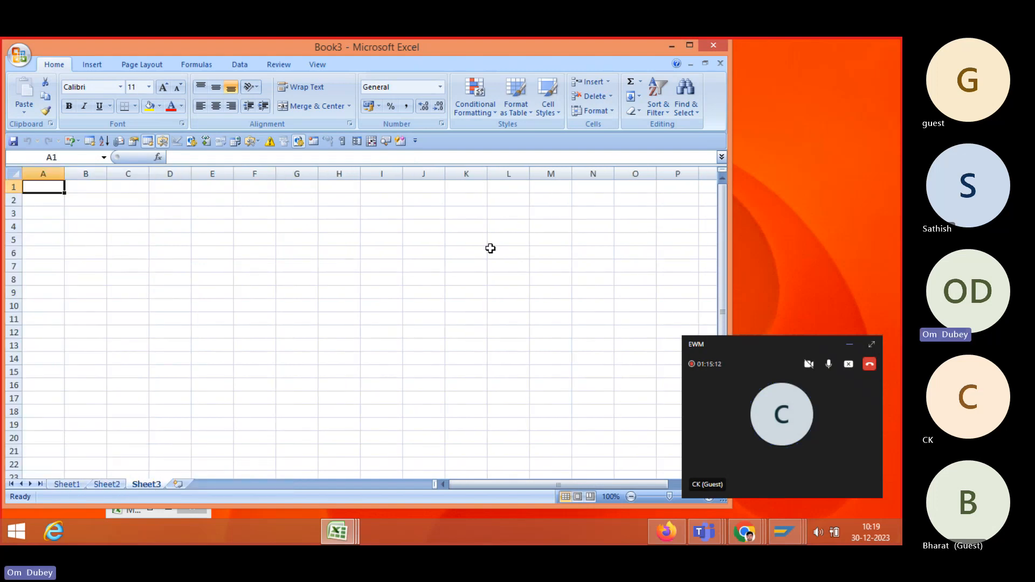
click(671, 48)
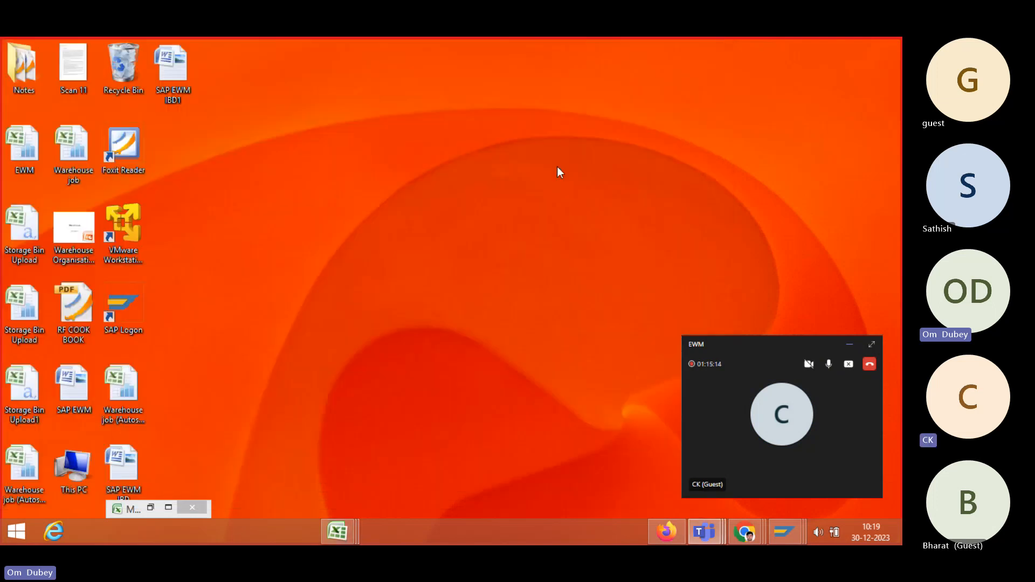
Maximise the Book2 workbook window and minimise the floating meeting window covering its cells
click(169, 509)
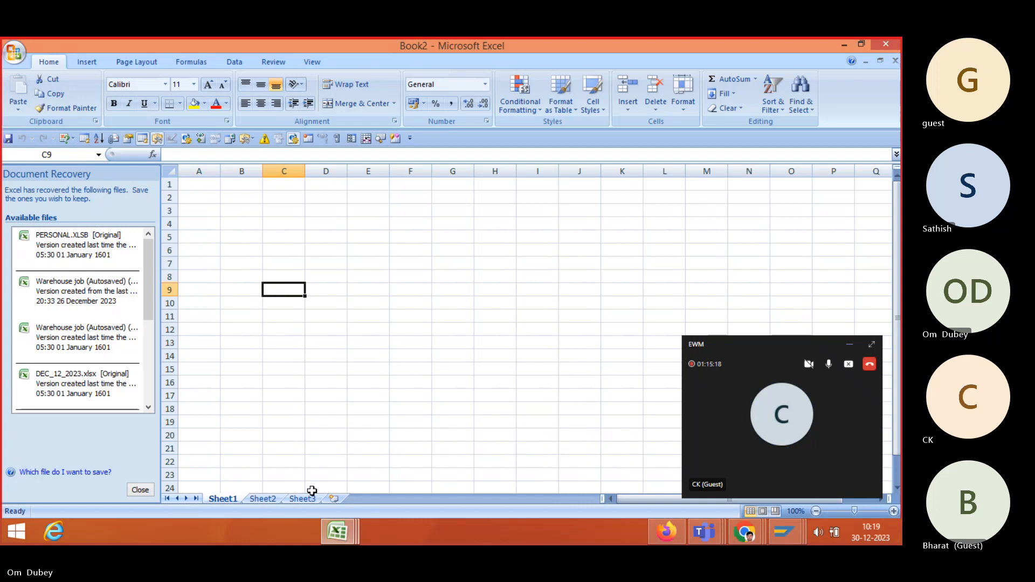
click(274, 491)
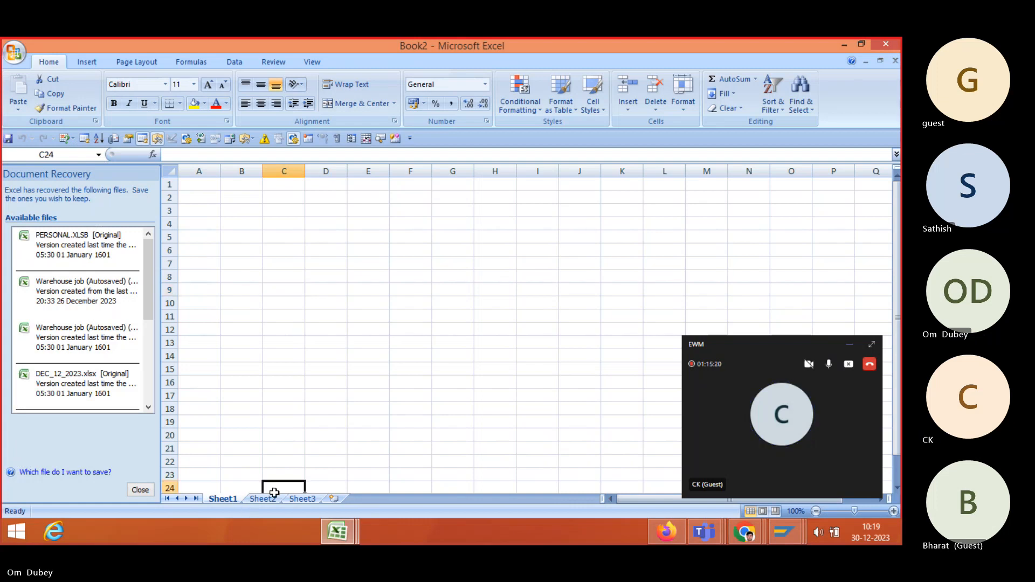
click(267, 499)
click(232, 500)
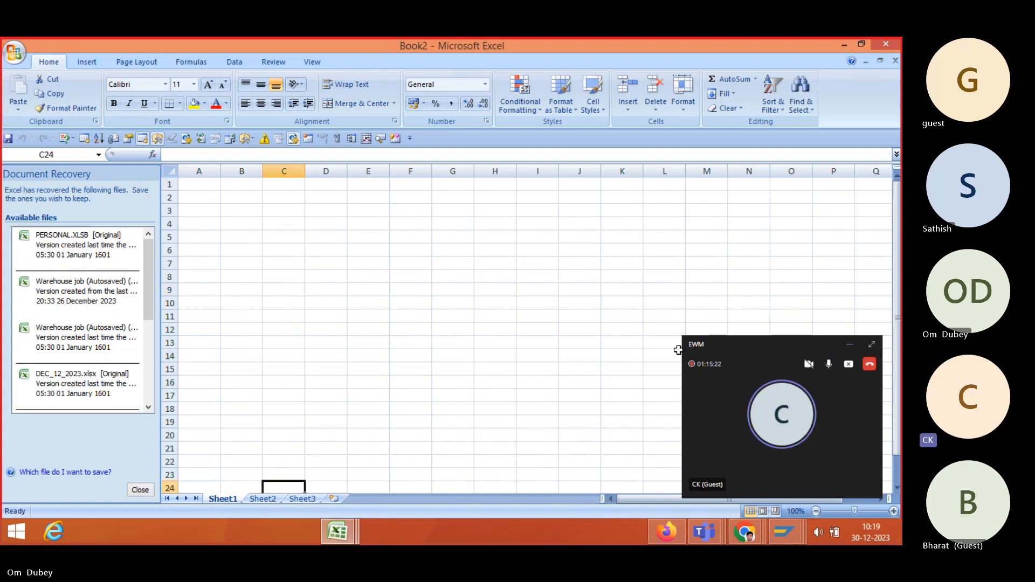
click(850, 345)
click(444, 334)
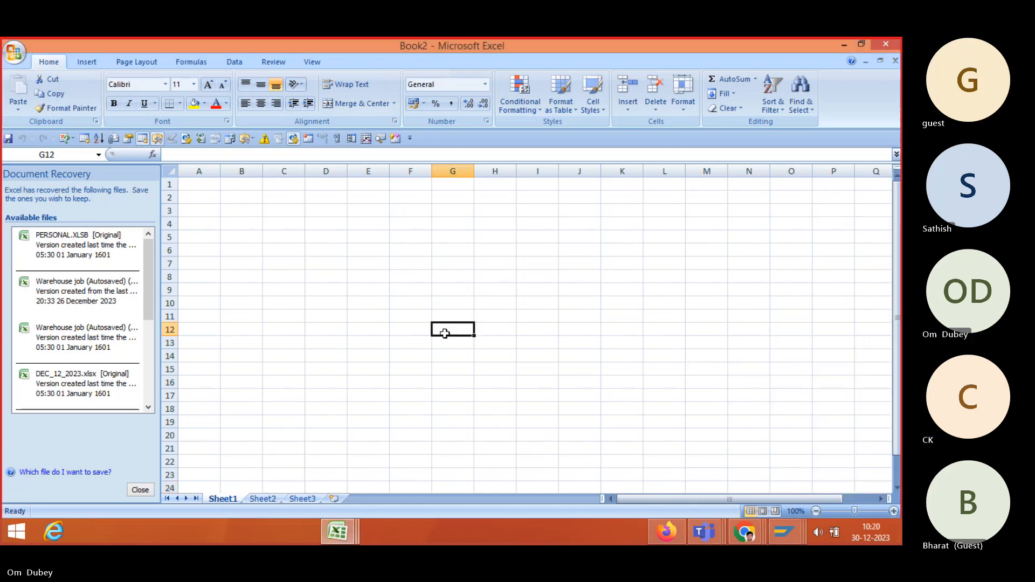
Look through Book2's recovered files and close the Document Recovery pane, choosing to remove the files
scroll(82, 237, down, 2)
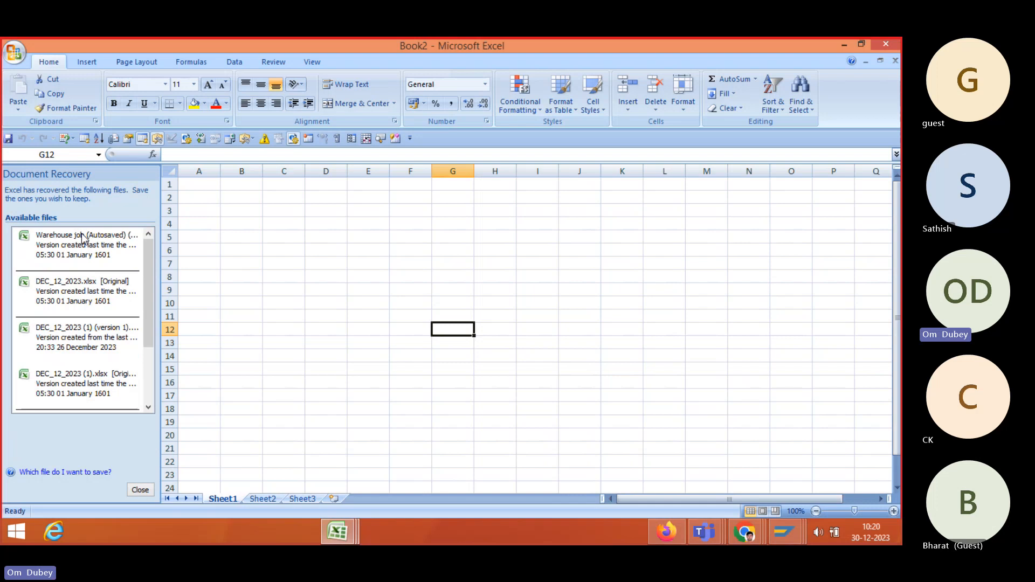
scroll(83, 237, down, 2)
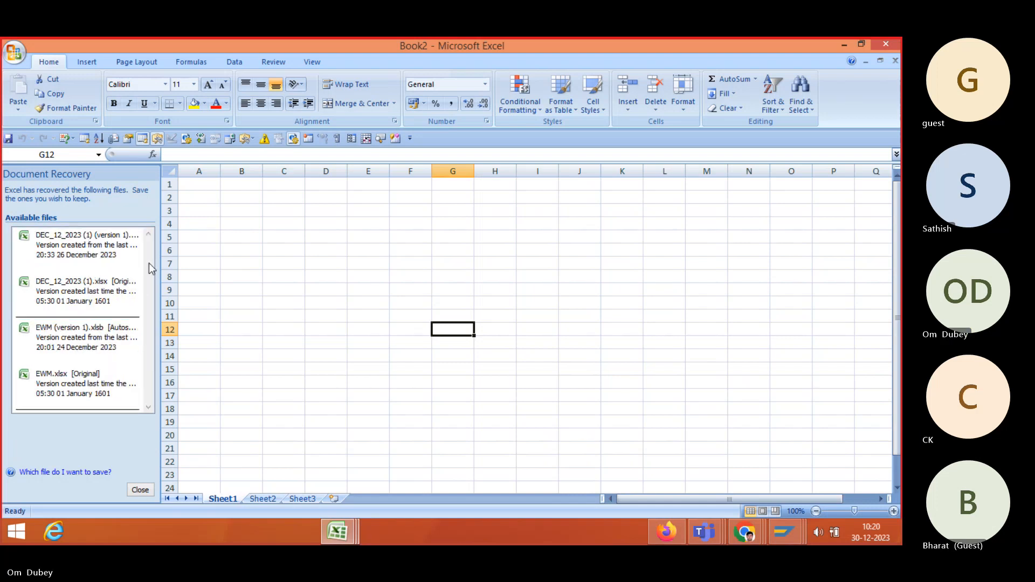
click(139, 491)
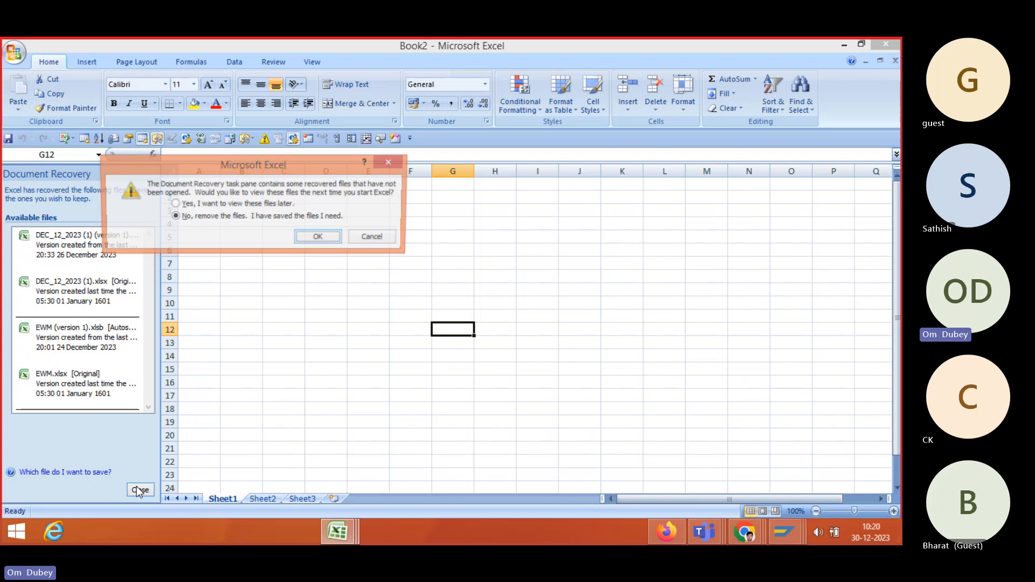
click(318, 238)
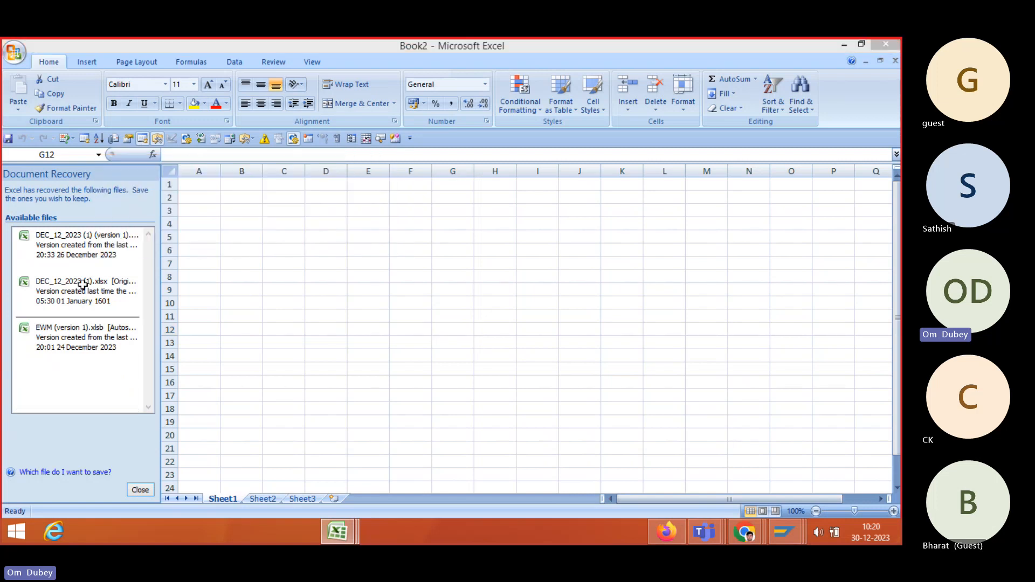
click(292, 218)
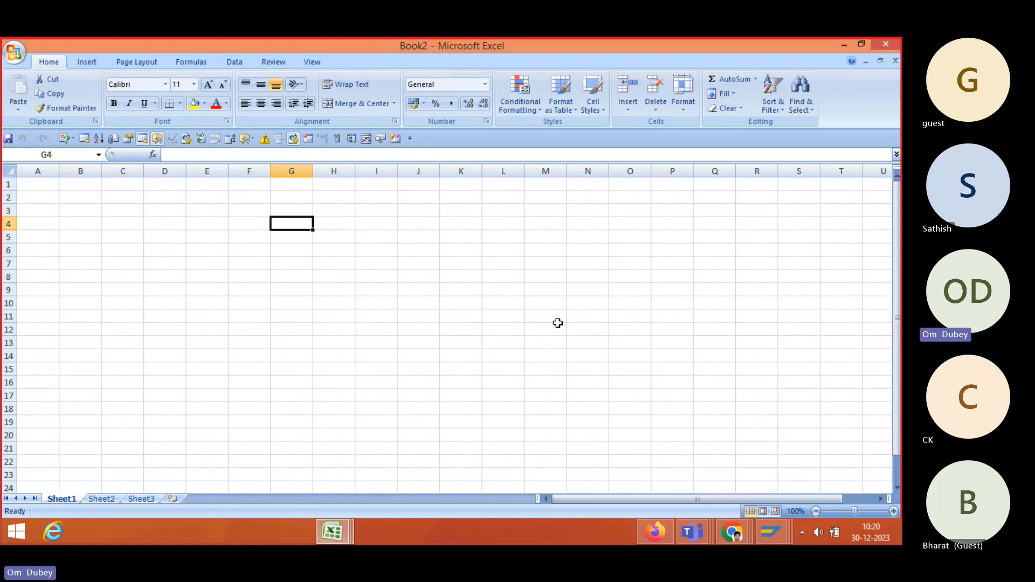
Enter IBD in cell C1 of Book2's Sheet1
click(113, 187)
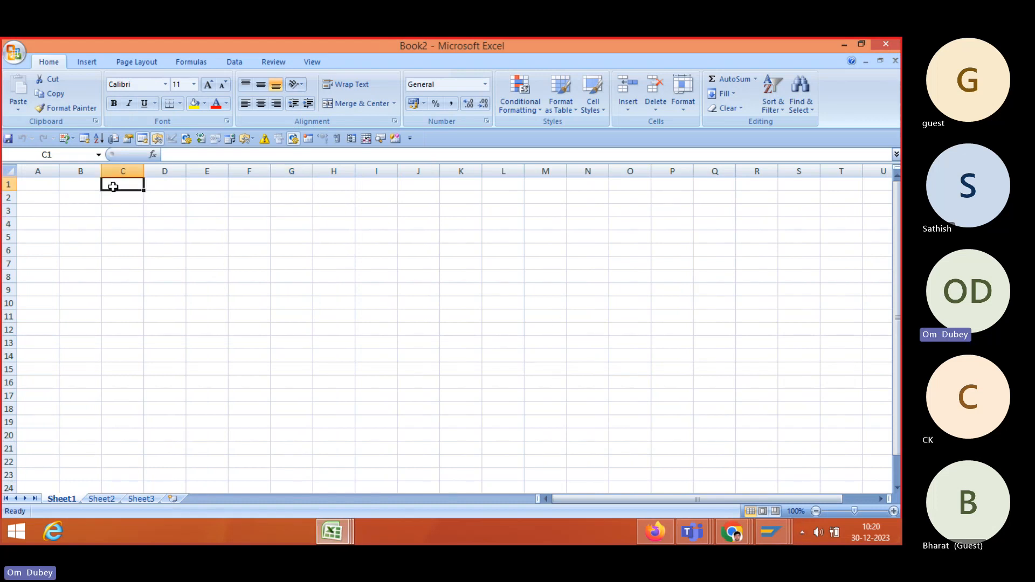
text(IBD)
click(204, 187)
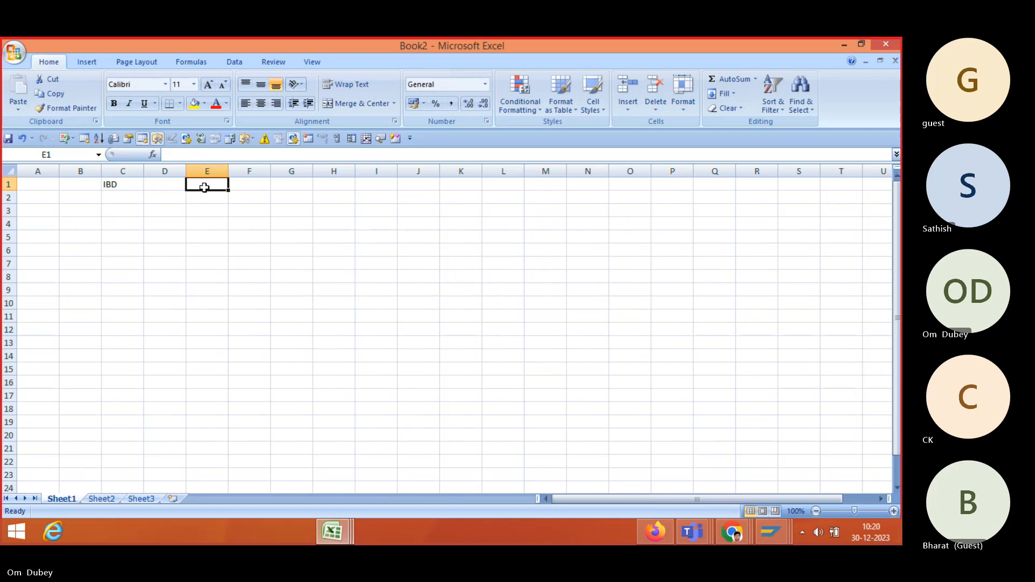
Replace the text in cell C1 with ERP and enter EWM in cell E1
click(139, 183)
text(I)
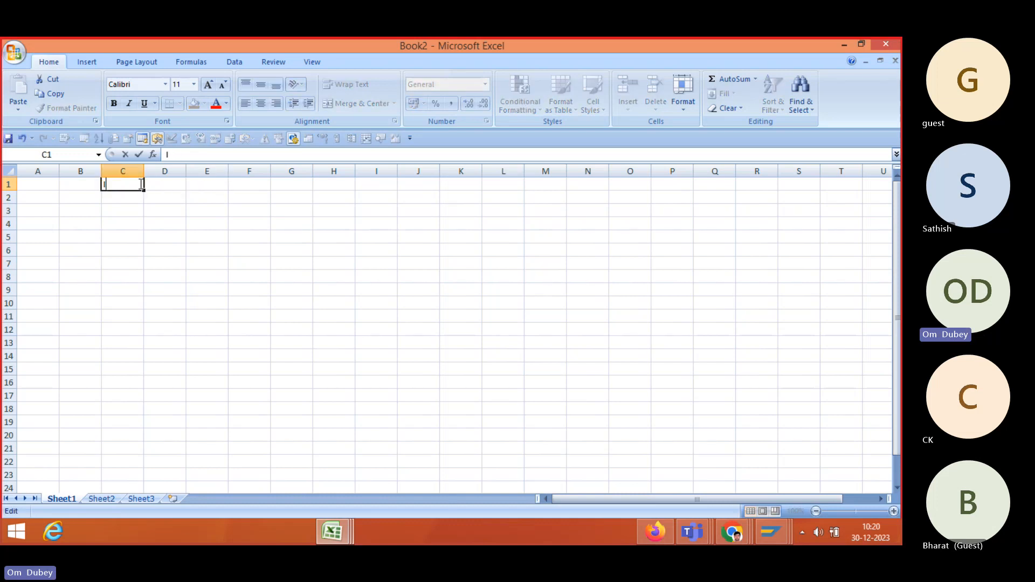
text(R)
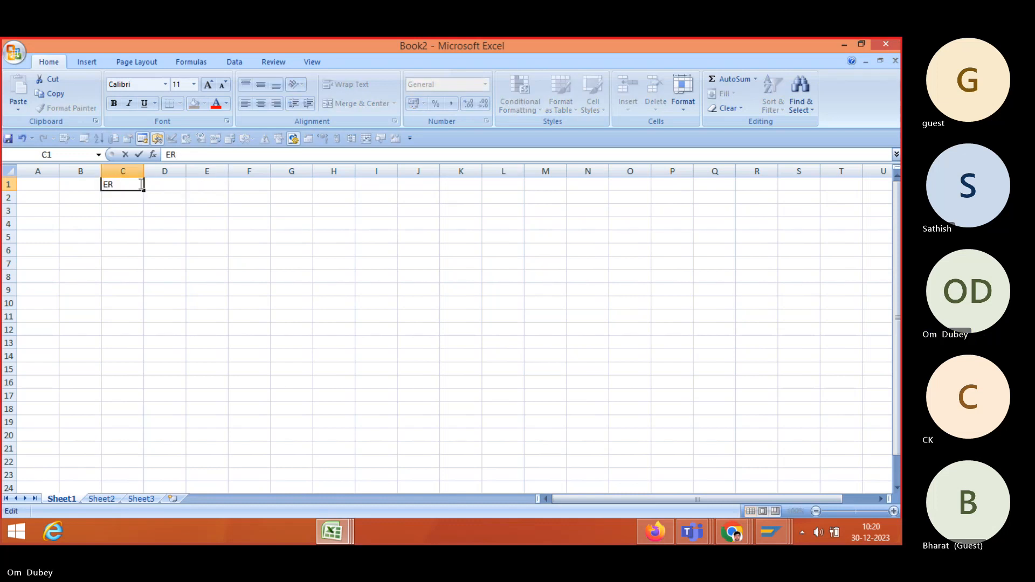
text(P)
click(202, 189)
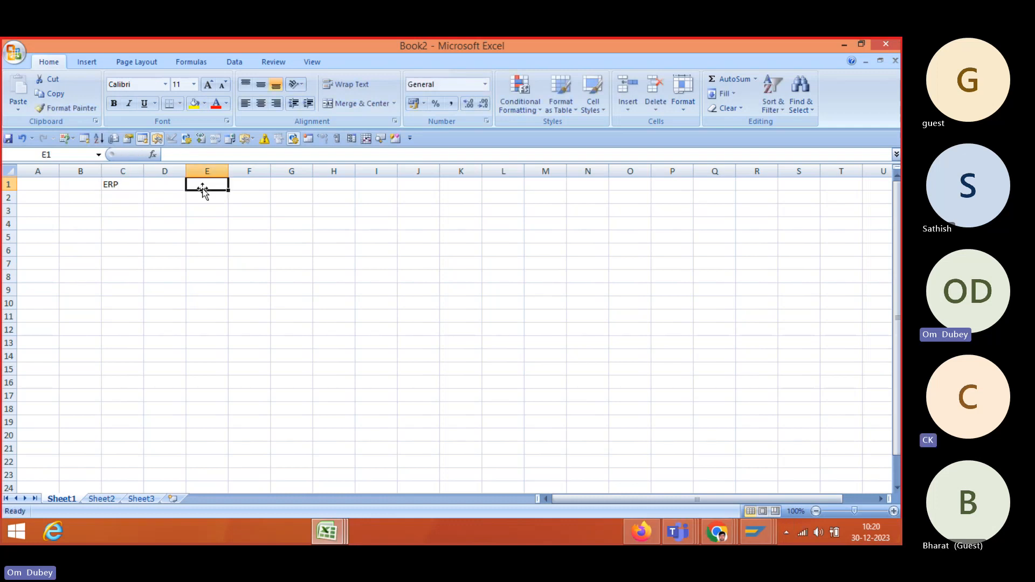
text(EWM)
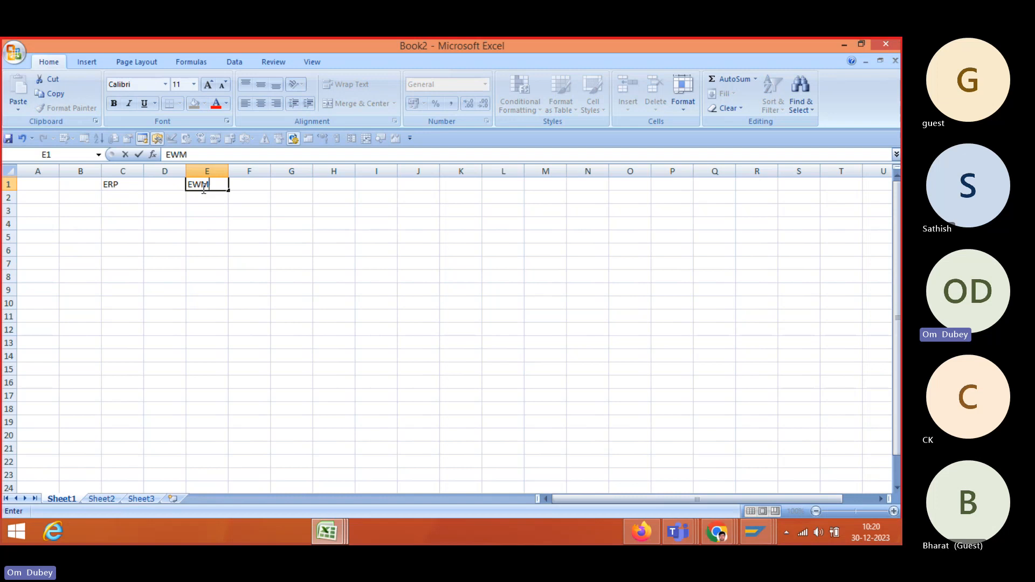
key(Return)
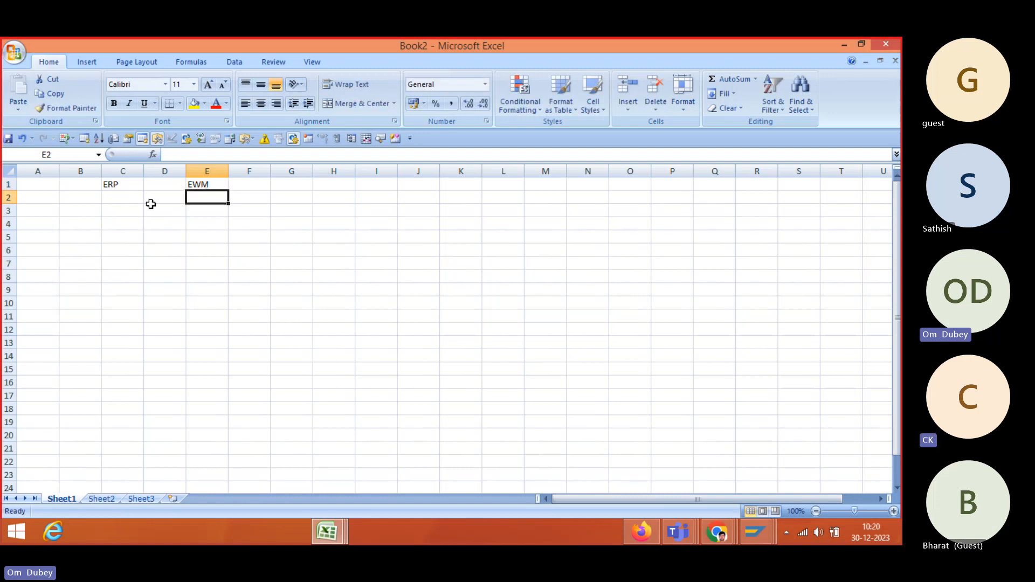
Enter IBD in cell C3, under the ERP heading
click(122, 210)
text(IBD)
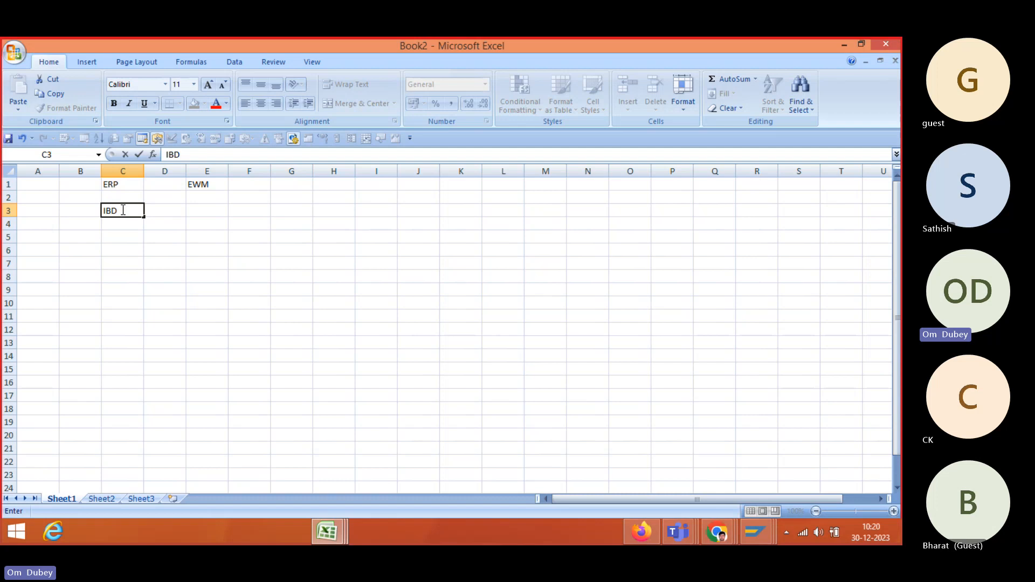
Finish the IBD entry in cell C3 and enter IBD in cell E3, under the EWM heading
key(Return)
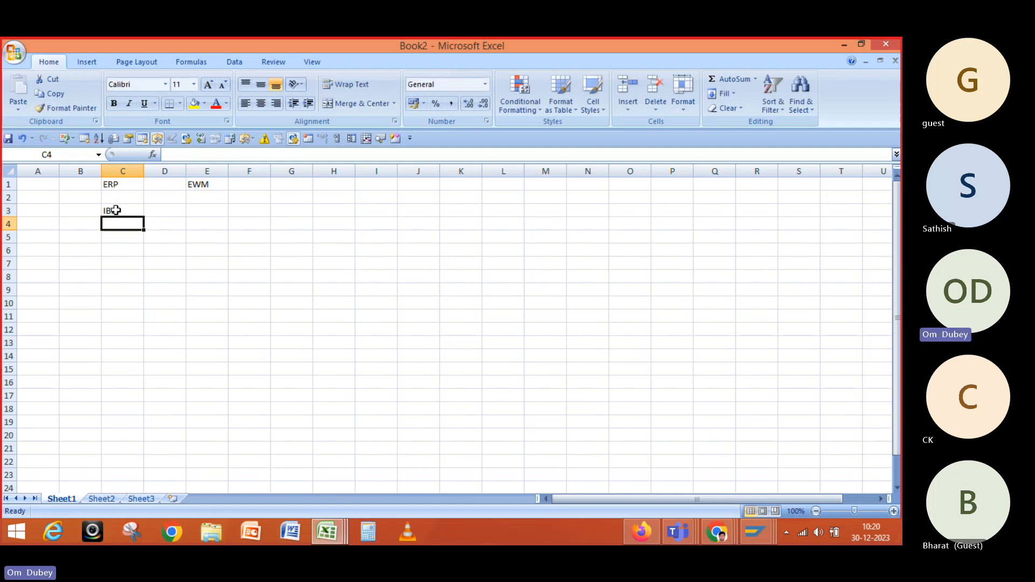
click(122, 209)
click(219, 210)
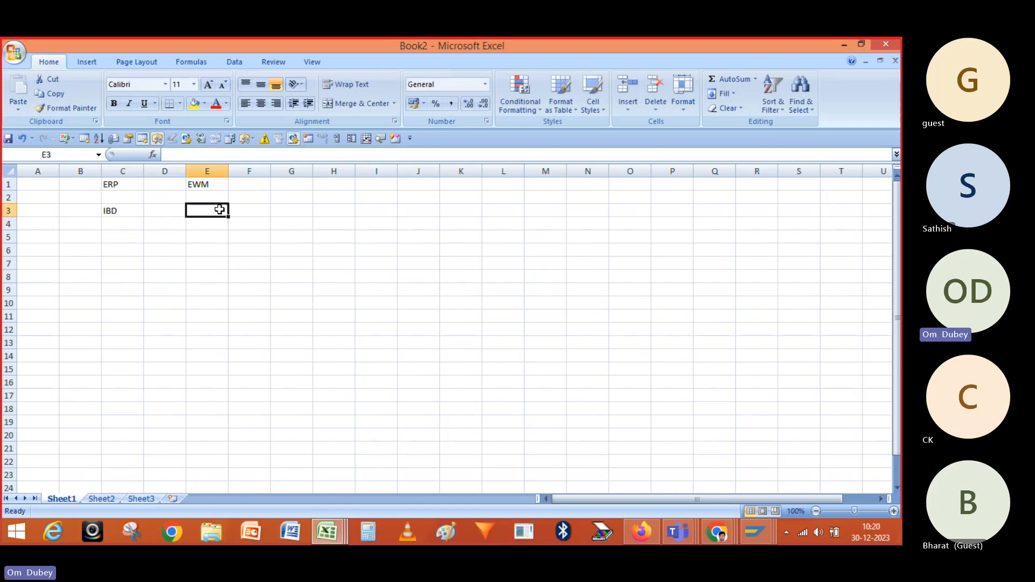
text(BD)
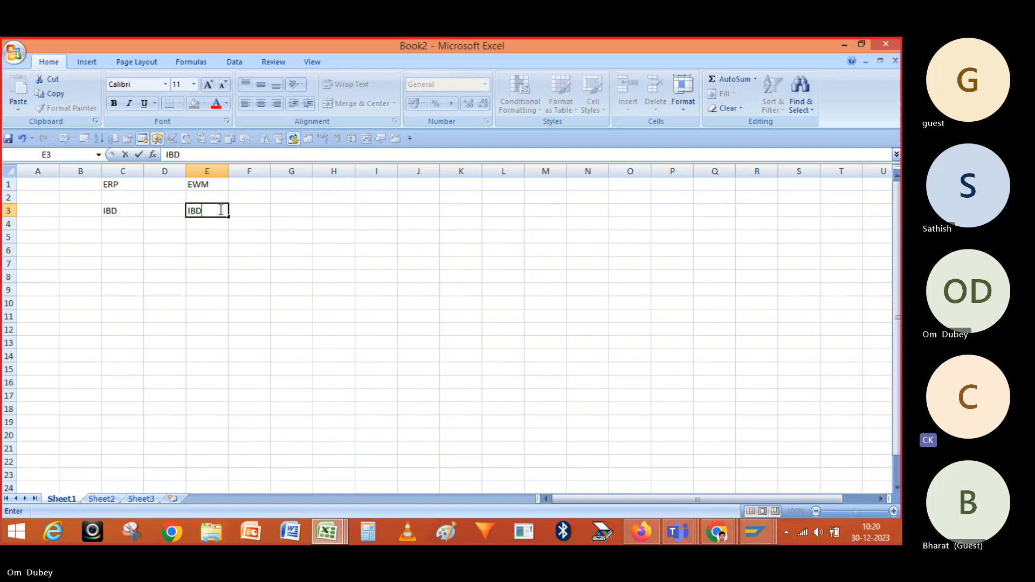
key(Return)
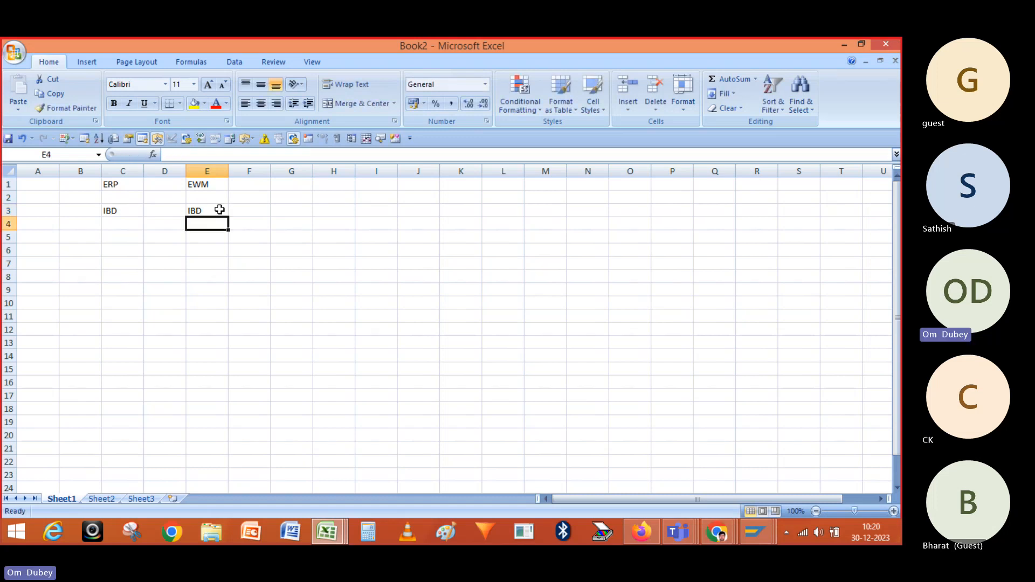
Extend the text in cell C3 to IBD (LE Delivery) and autofit column C to its contents
click(132, 210)
double_click(120, 212)
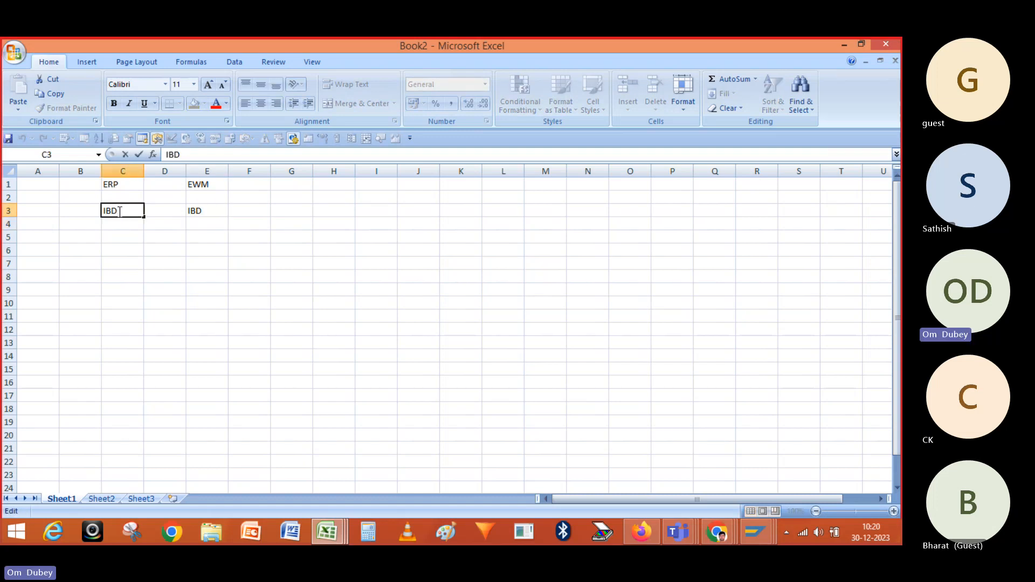
text((LE)
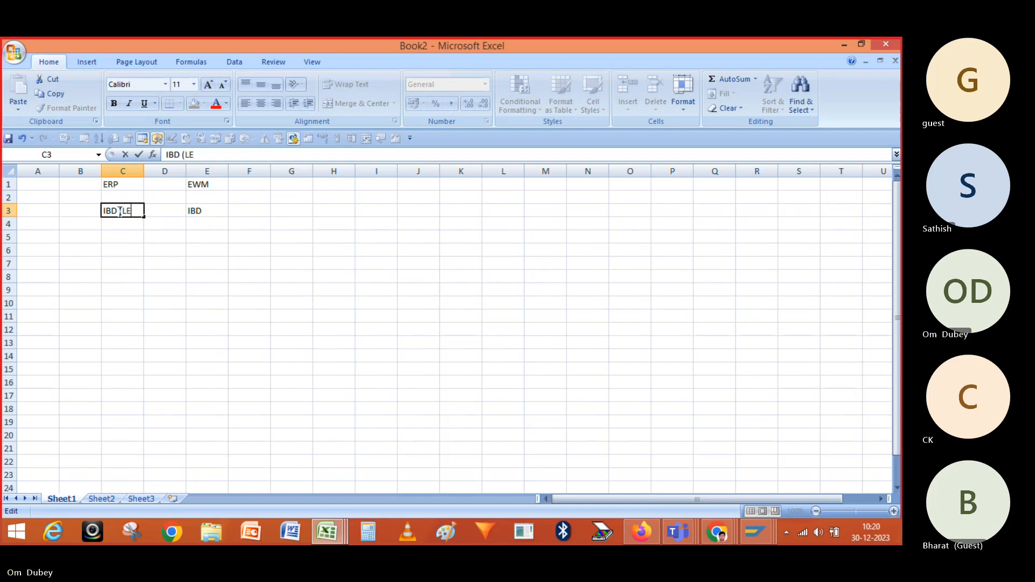
text( De)
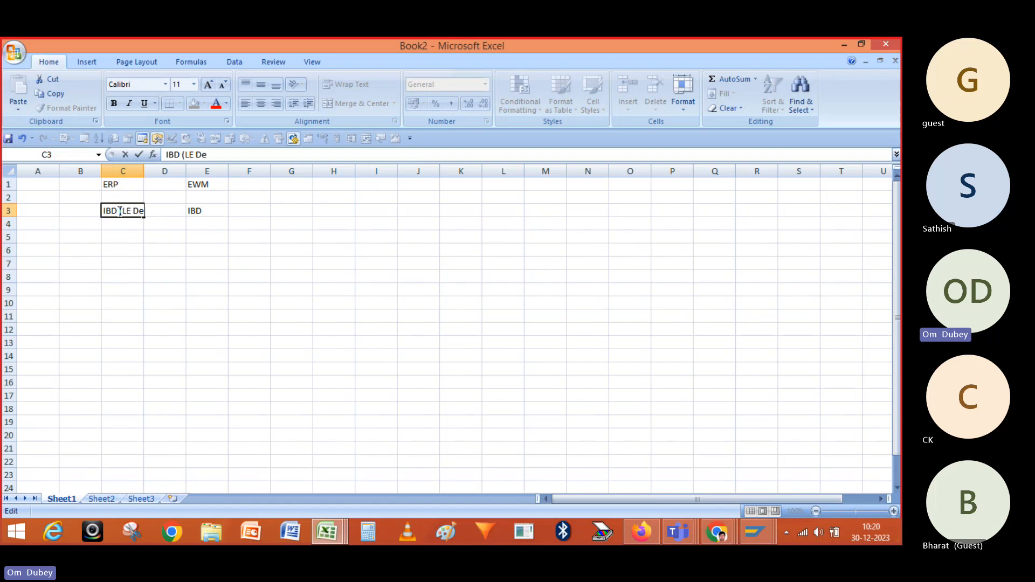
text(livery))
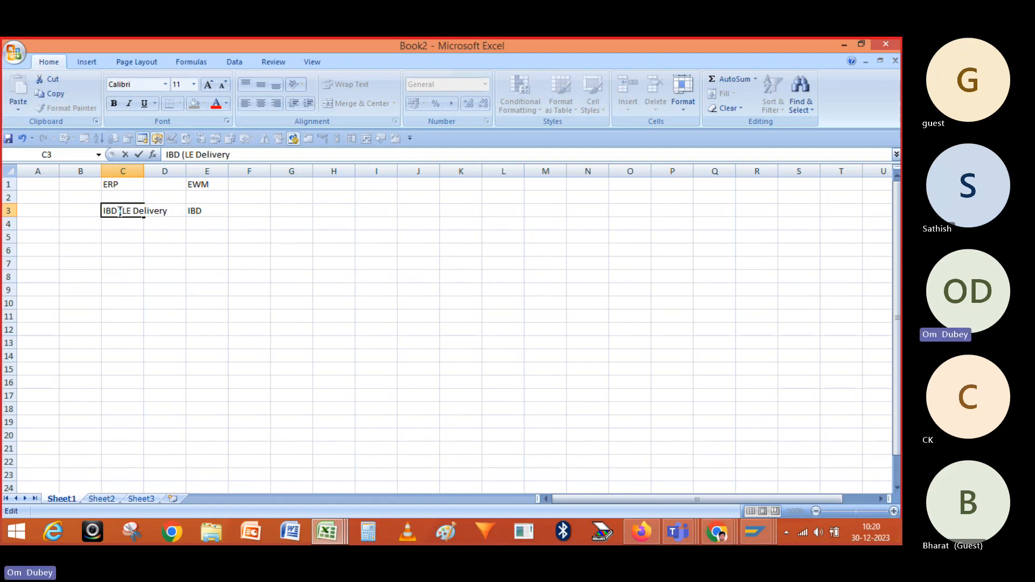
key(Return)
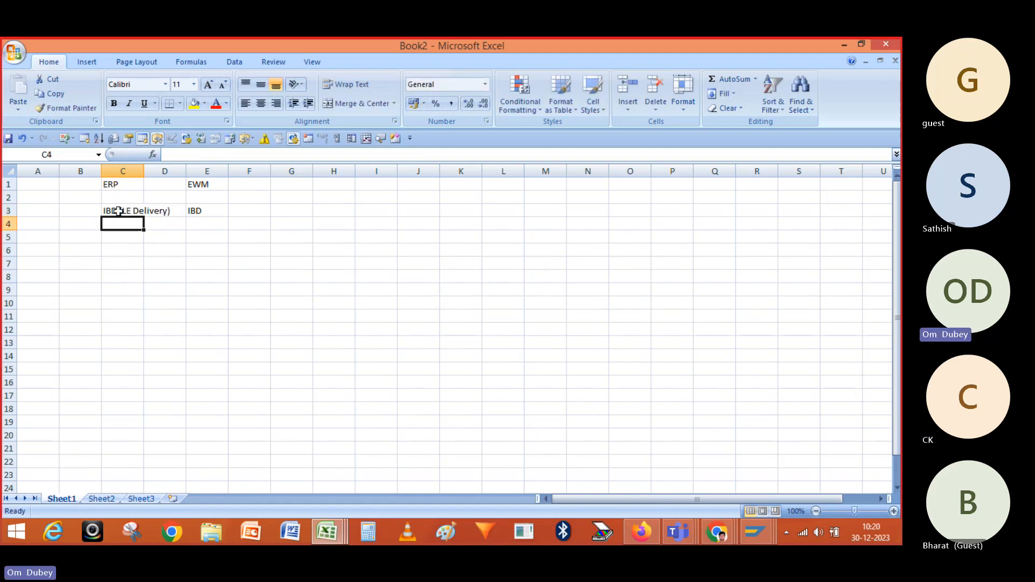
double_click(145, 168)
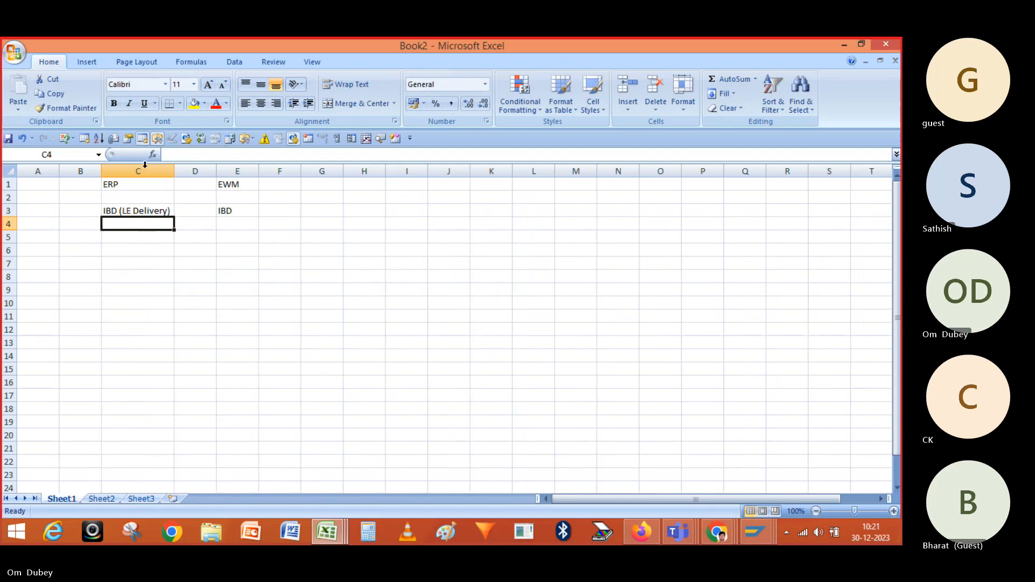
Extend the text in cell E3 to IBD (EWM) and widen column E to fit it
double_click(242, 212)
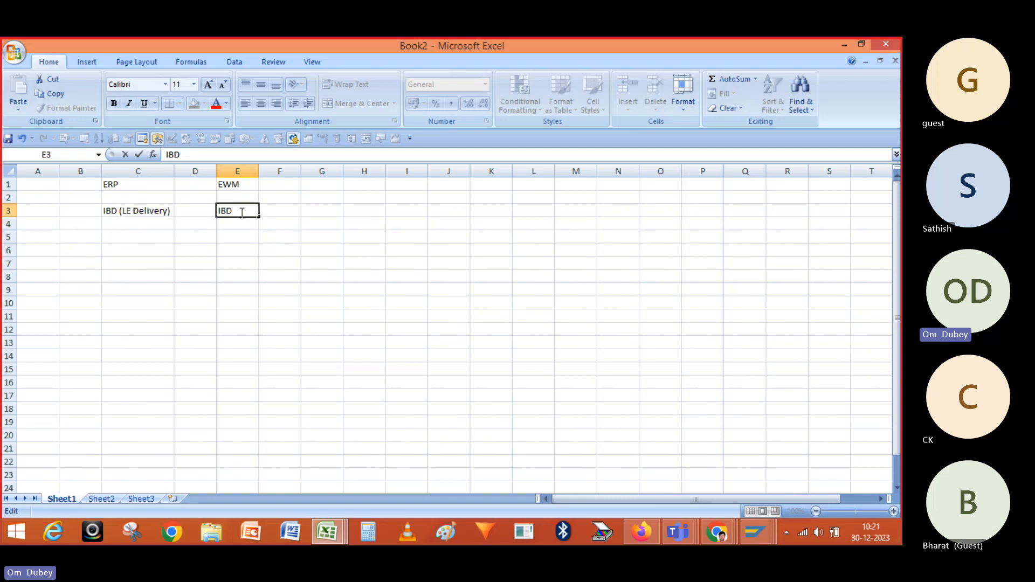
text(IBD (EWN)
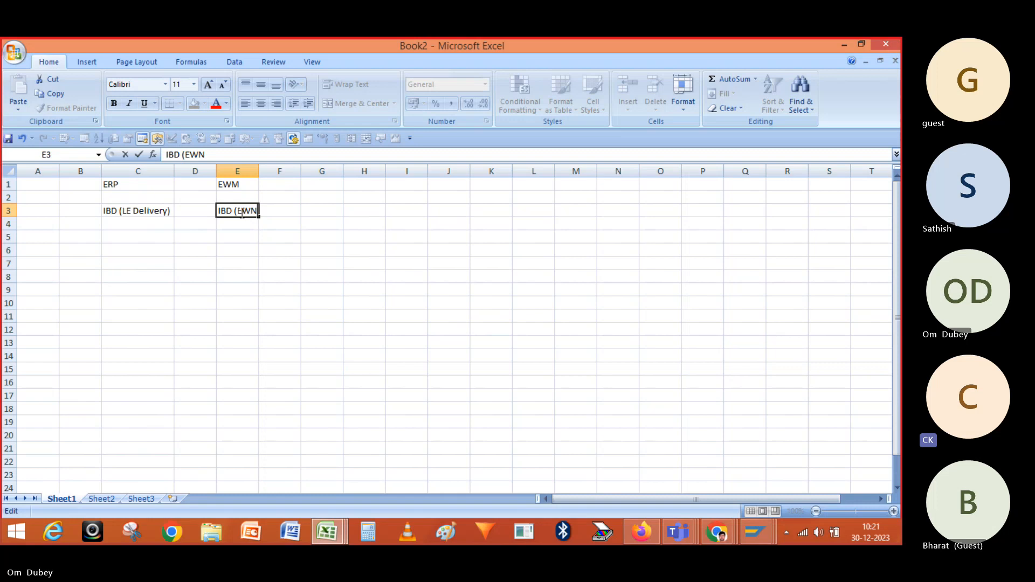
key(BackSpace)
text(m)
key(BackSpace)
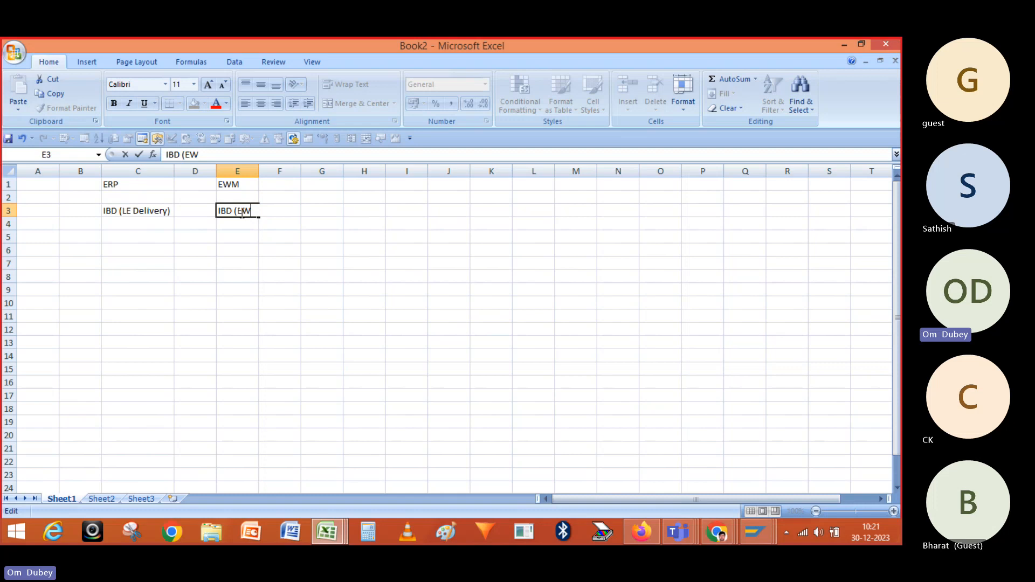
key(BackSpace)
key(BackSpace)
text(wm)
key(BackSpace)
key(BackSpace)
text(WM))
key(Return)
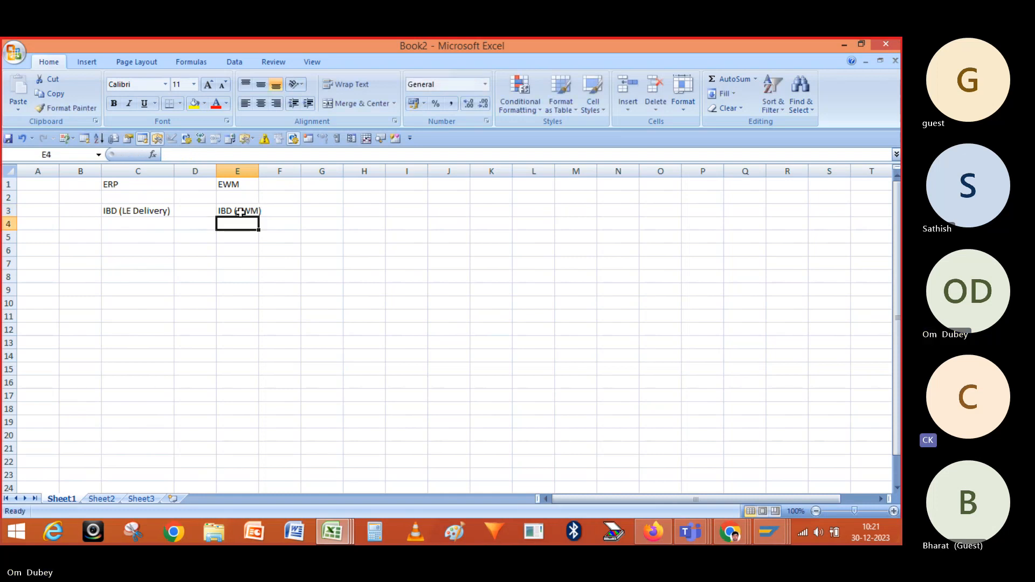
drag(258, 173, 264, 172)
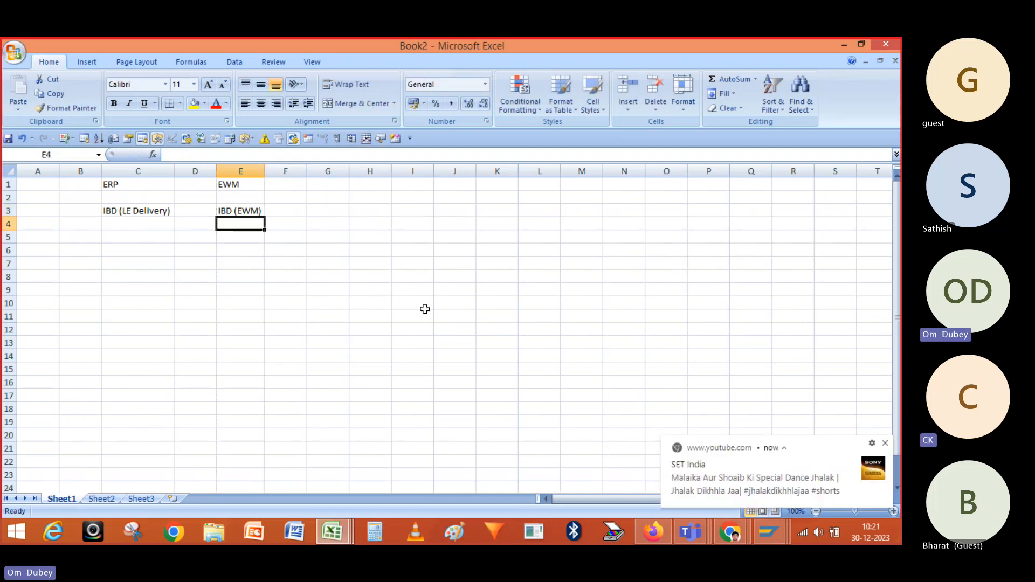
Dismiss the YouTube notification and enter PO in cell C2, between ERP and IBD (LE Delivery)
click(887, 444)
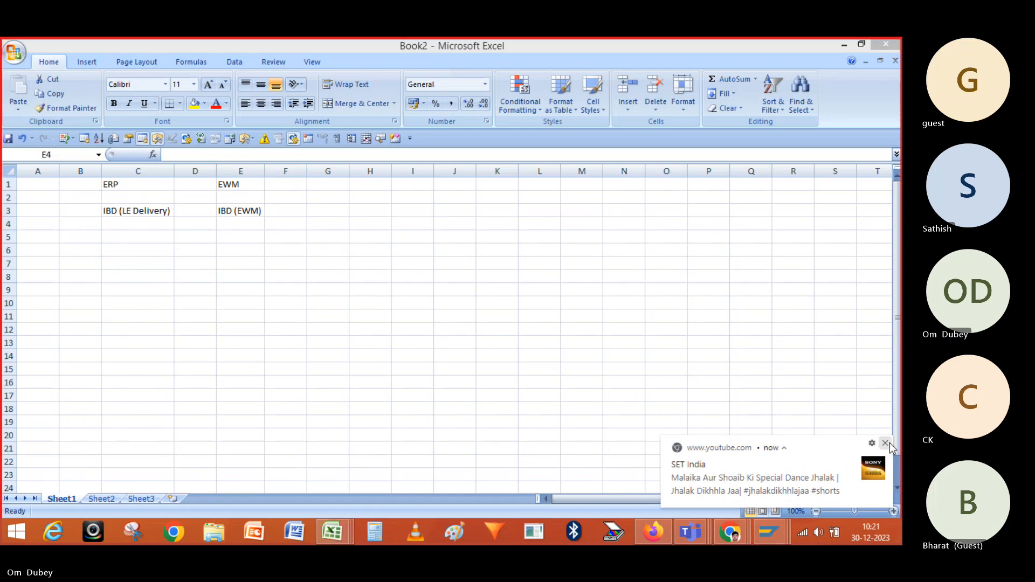
click(115, 200)
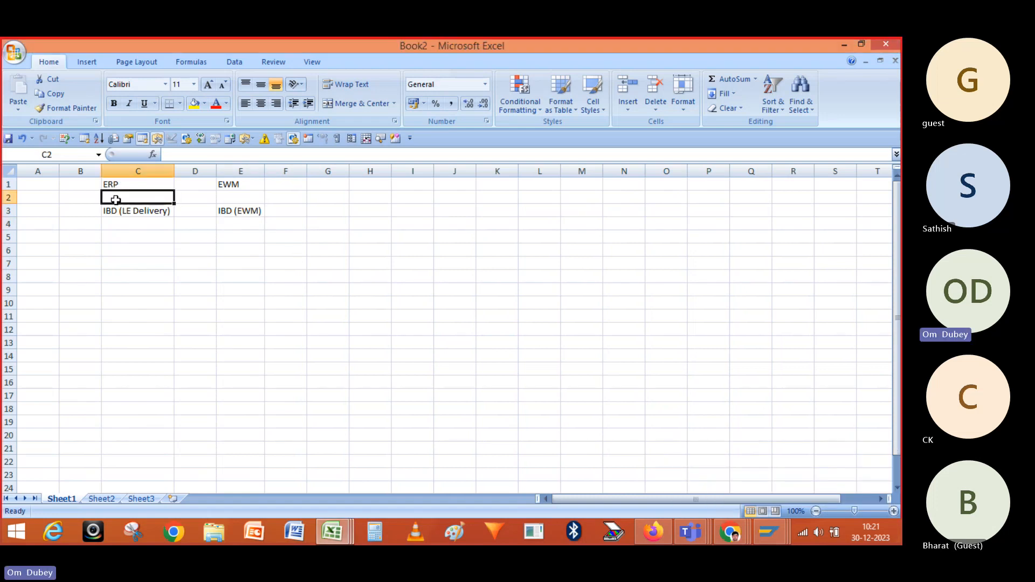
text(PO)
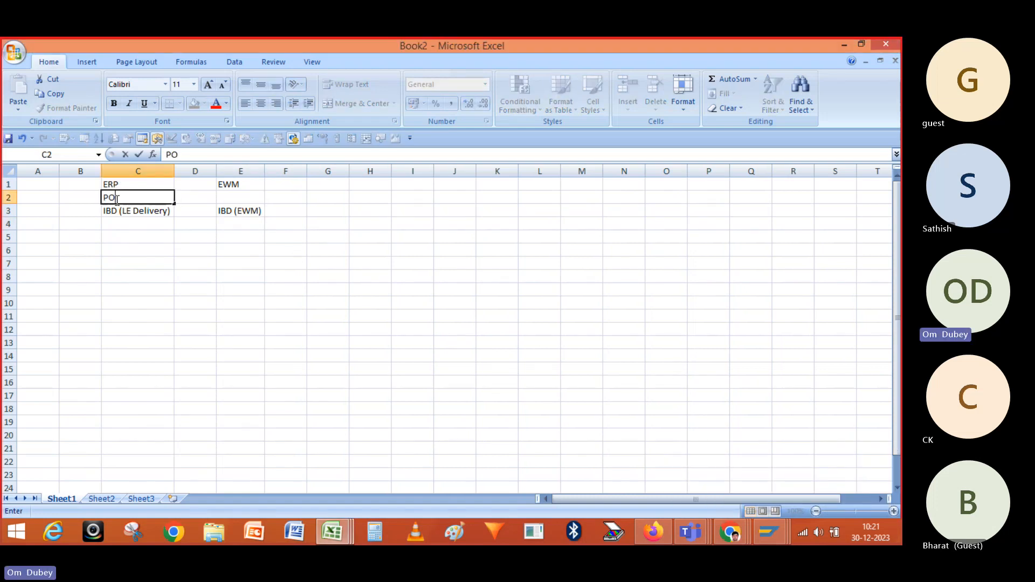
key(Return)
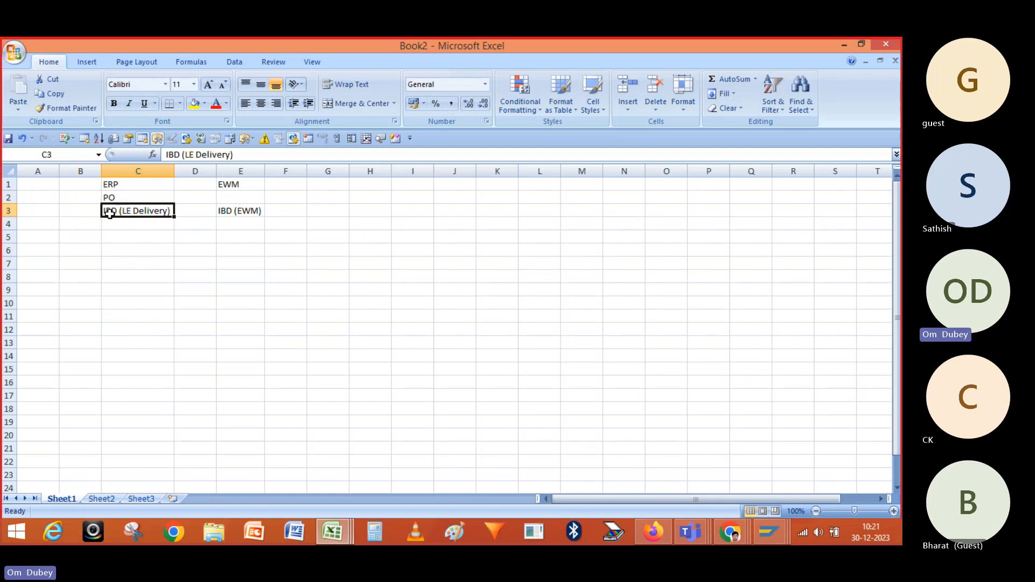
Enter ASN in cell B3, beside IBD (LE Delivery)
click(69, 210)
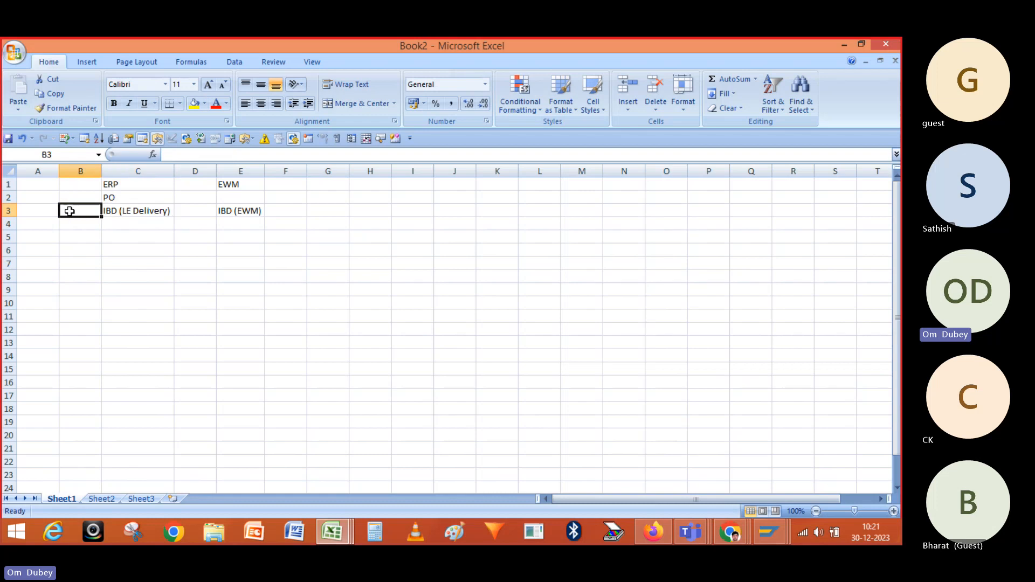
text(ASN)
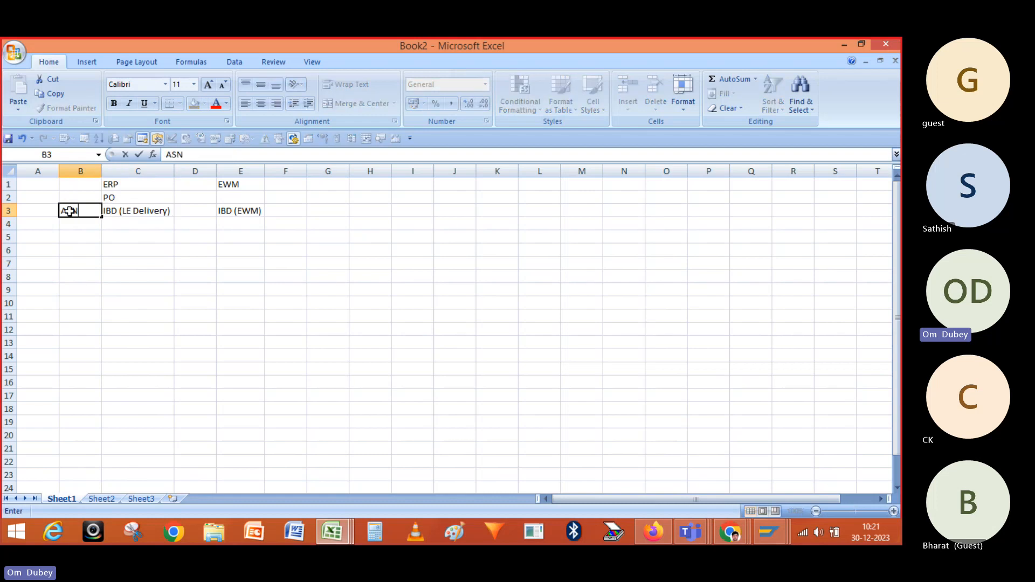
key(Return)
click(74, 185)
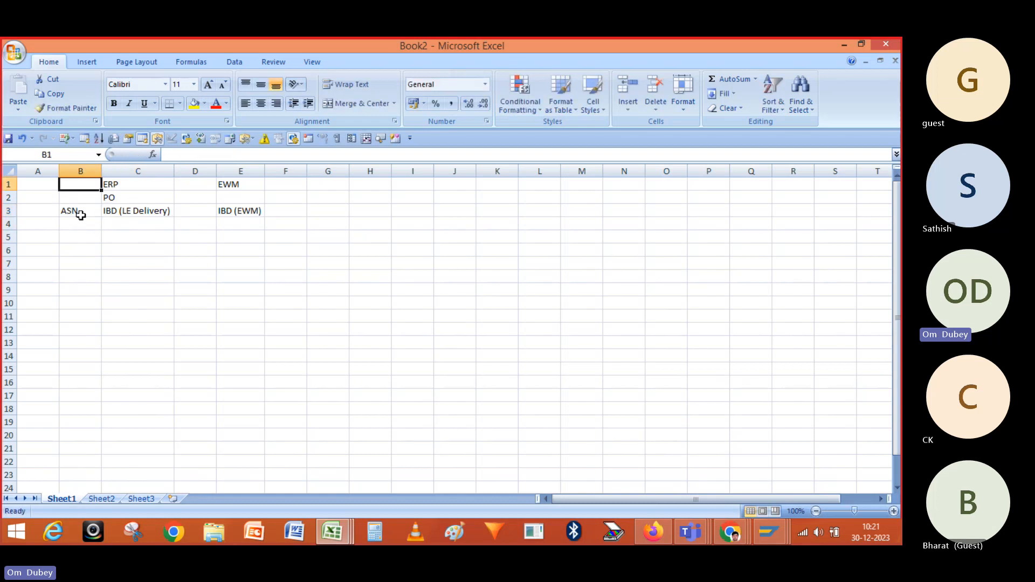
click(77, 212)
click(110, 210)
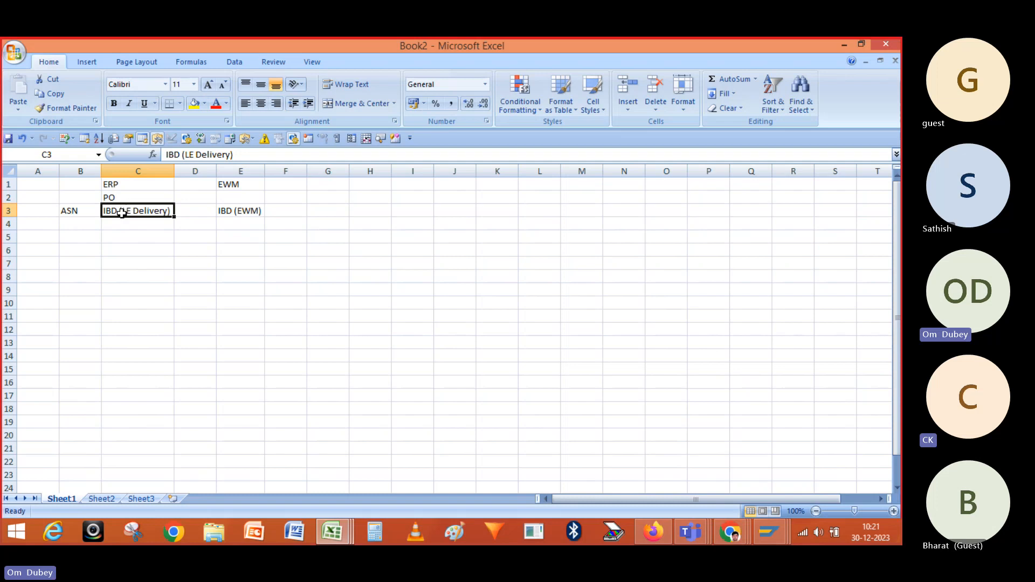
click(237, 209)
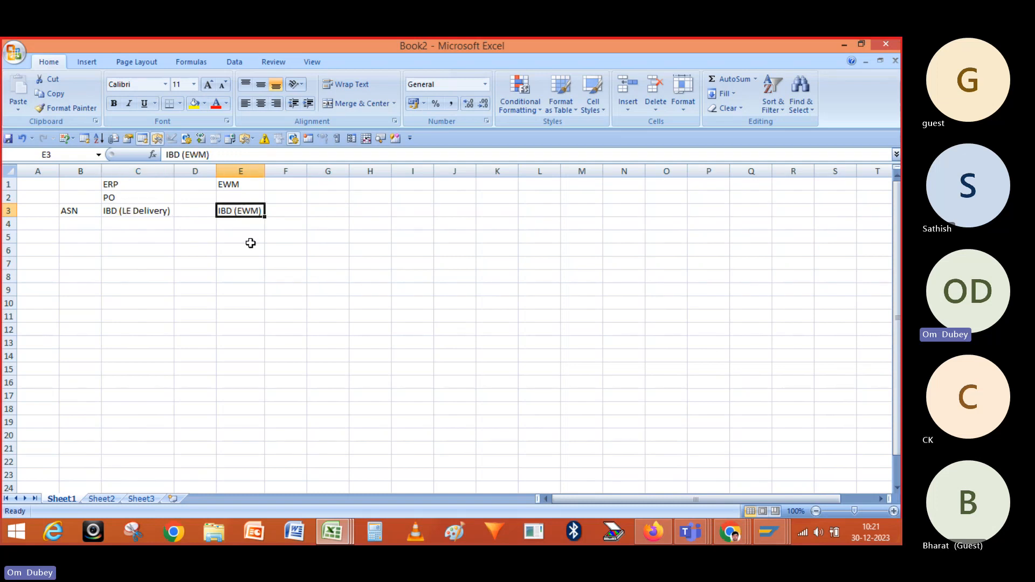
Enter Unloading in cell E4, below IBD (EWM), correcting the misspelled first letters
click(238, 225)
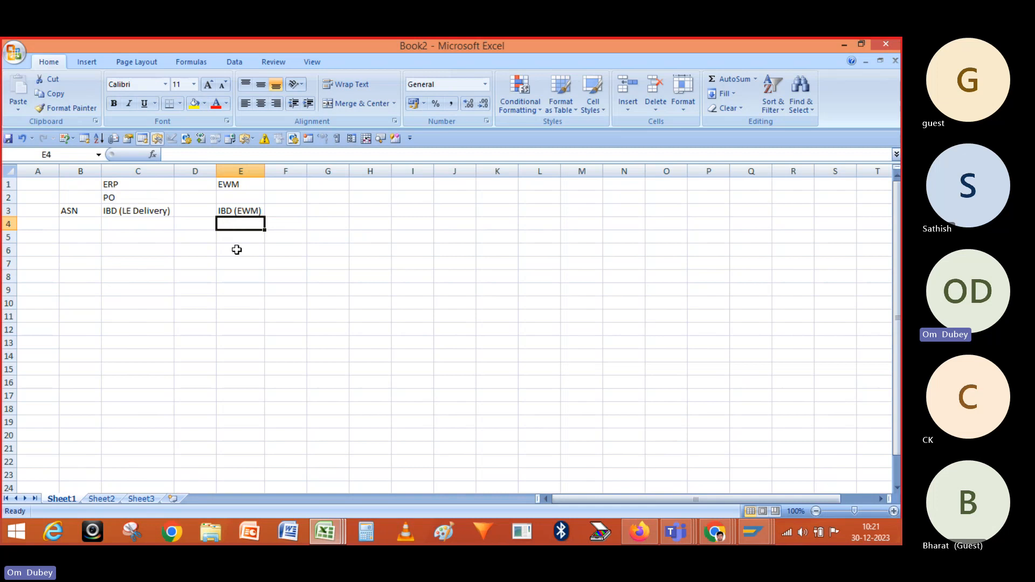
text(UN)
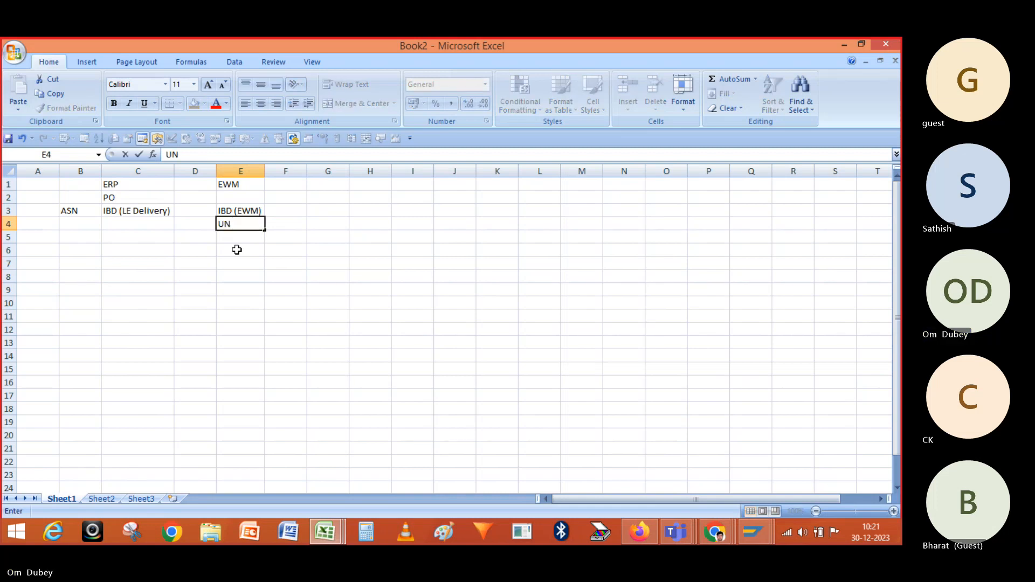
text(u)
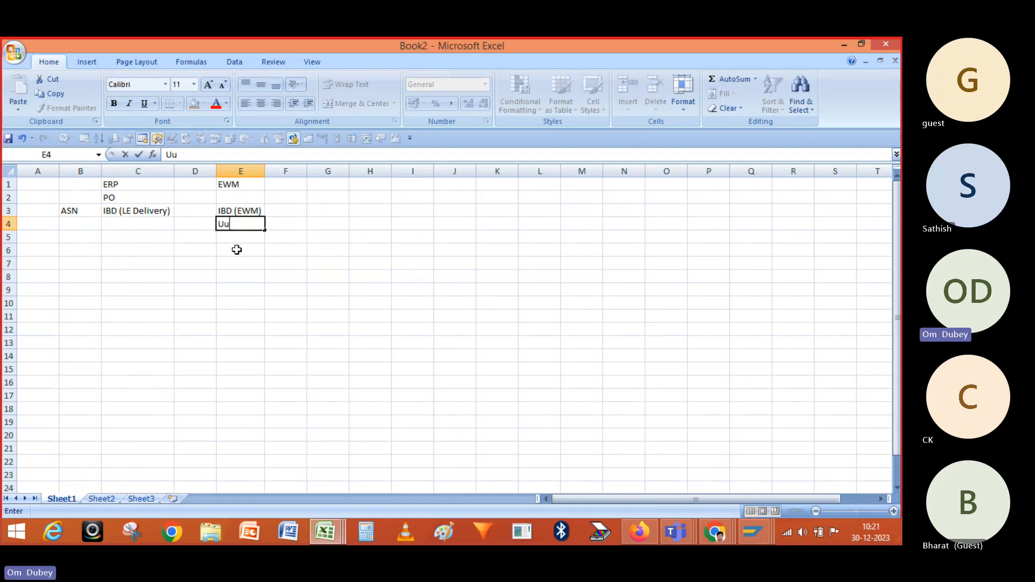
text(nloading)
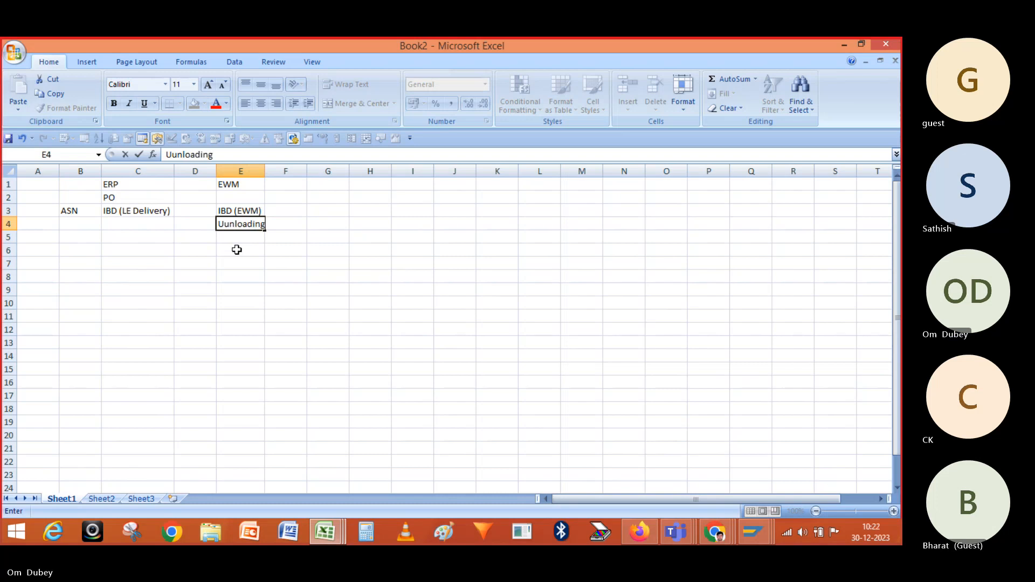
key(Return)
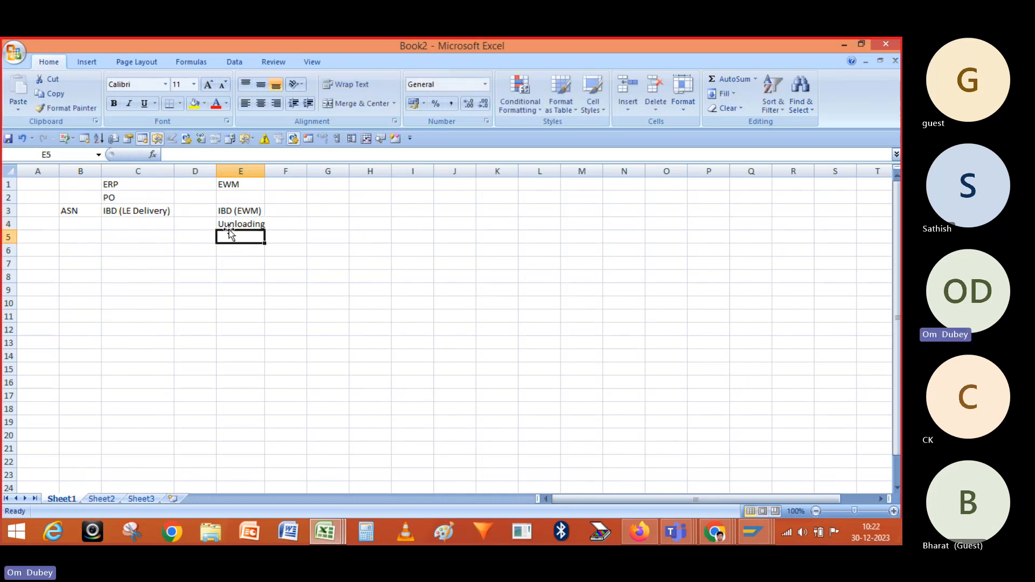
double_click(230, 225)
key(BackSpace)
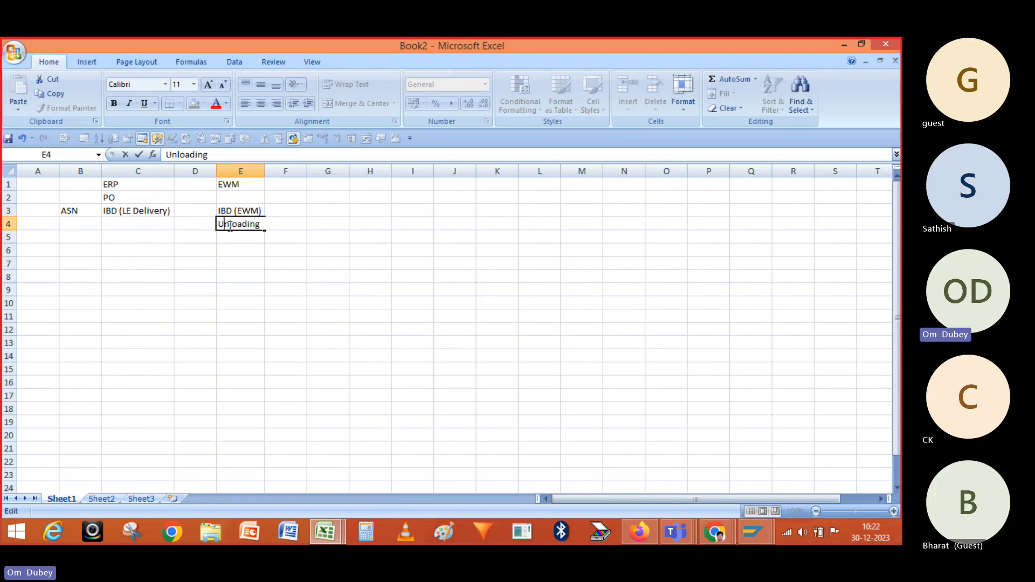
key(Return)
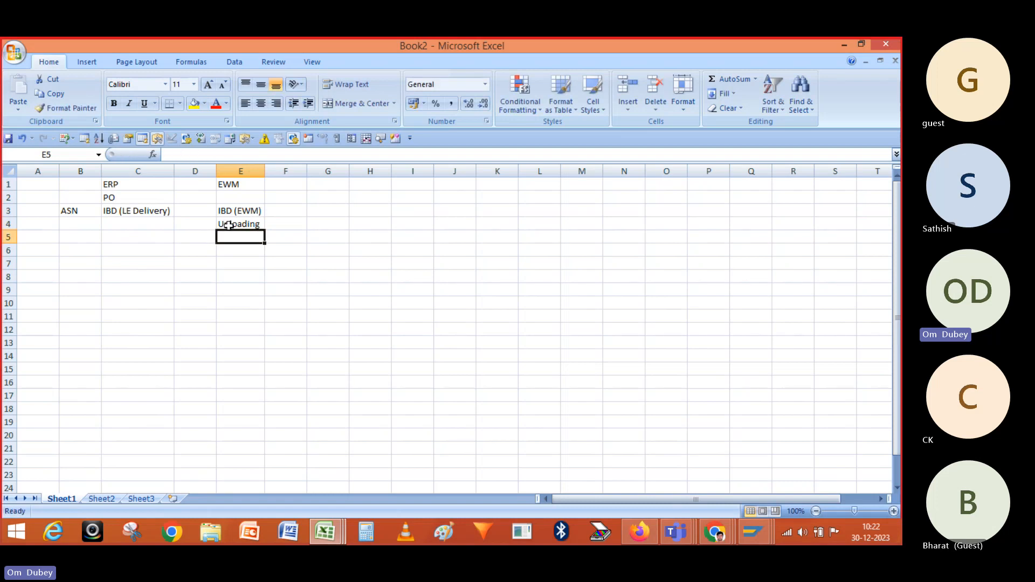
Enter WT in cell E5 and WT Confirmation in cell E6, continuing the EWM column
text(WT)
key(Return)
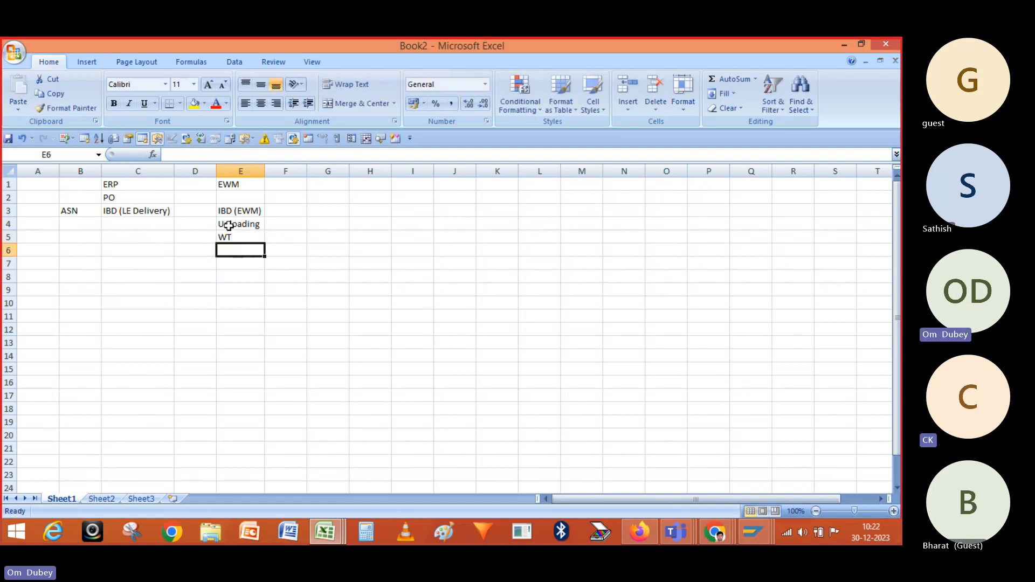
text(WT )
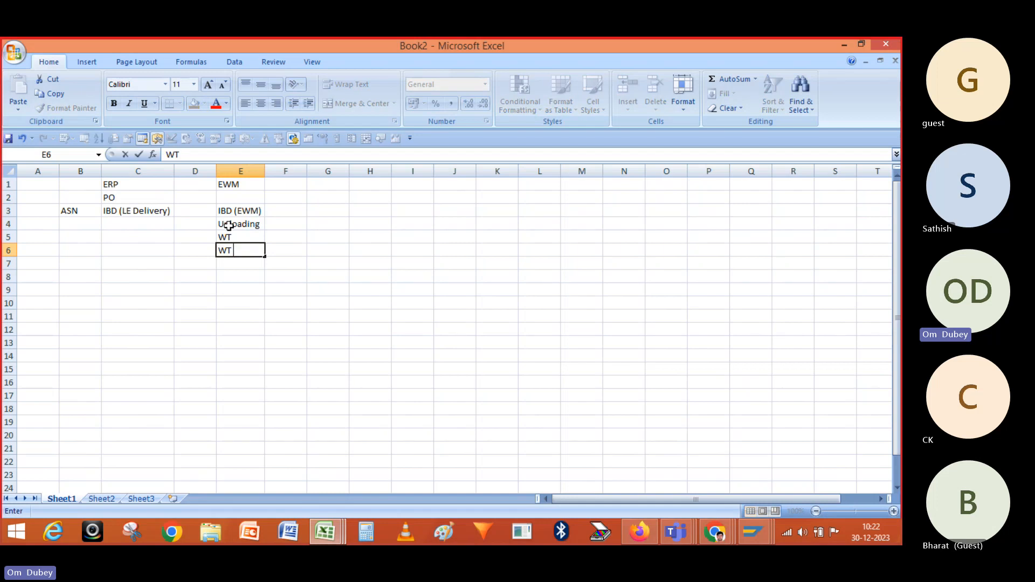
text(Confirmatio)
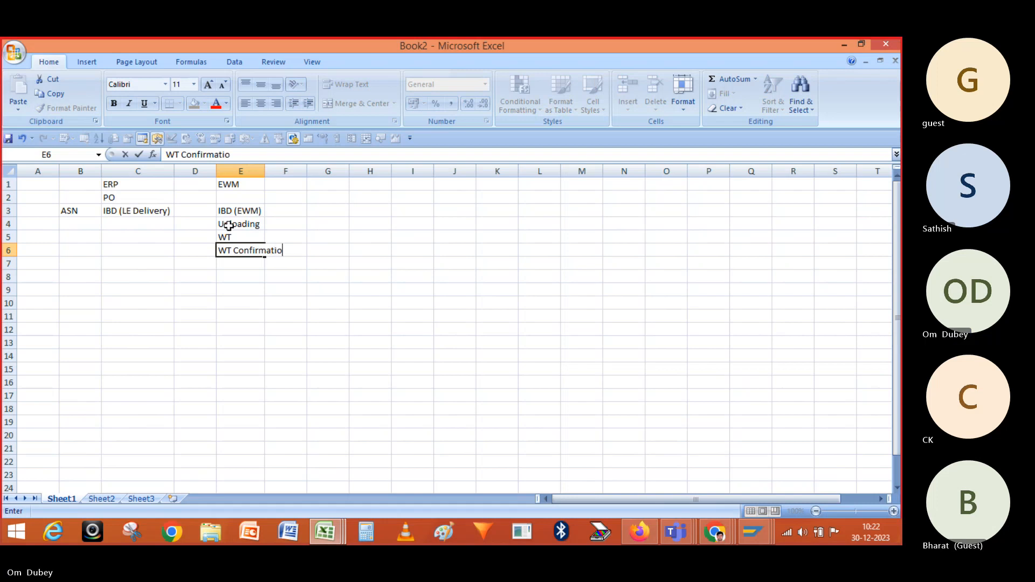
text(n)
key(Return)
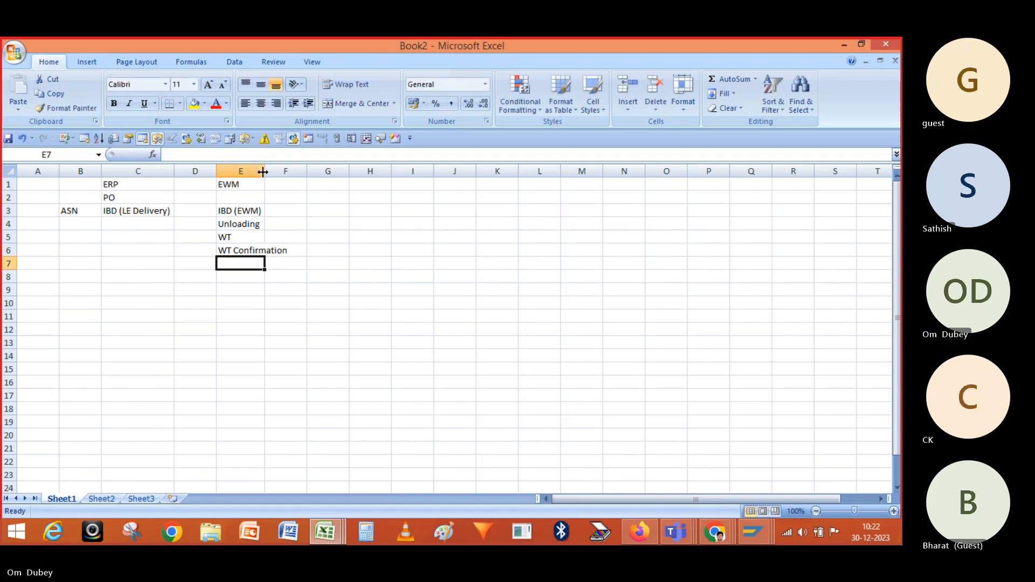
Auto-fit column E to its entries and enter GR in cell E7, below WT Confirmation
double_click(263, 172)
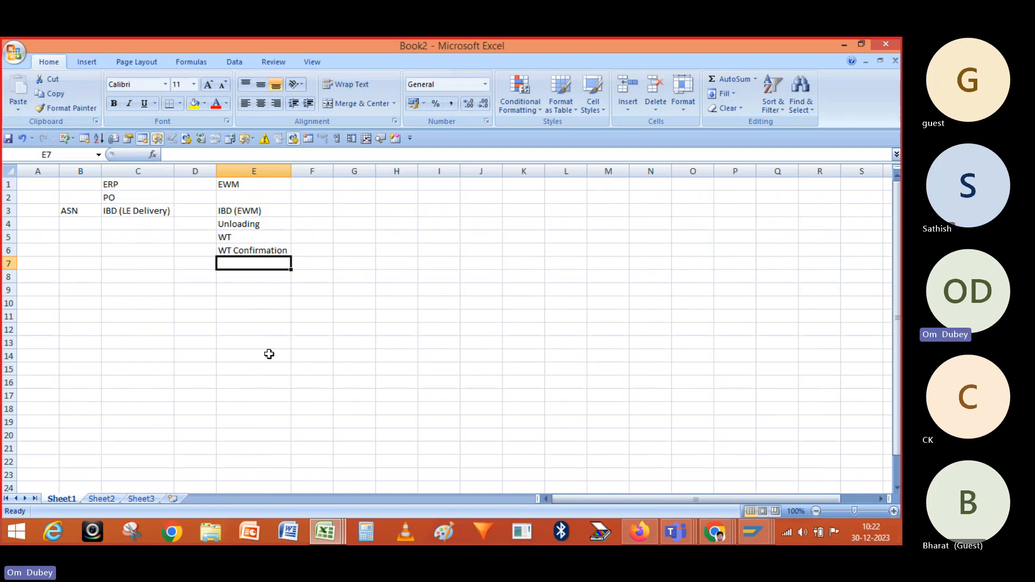
text(GR)
key(Left)
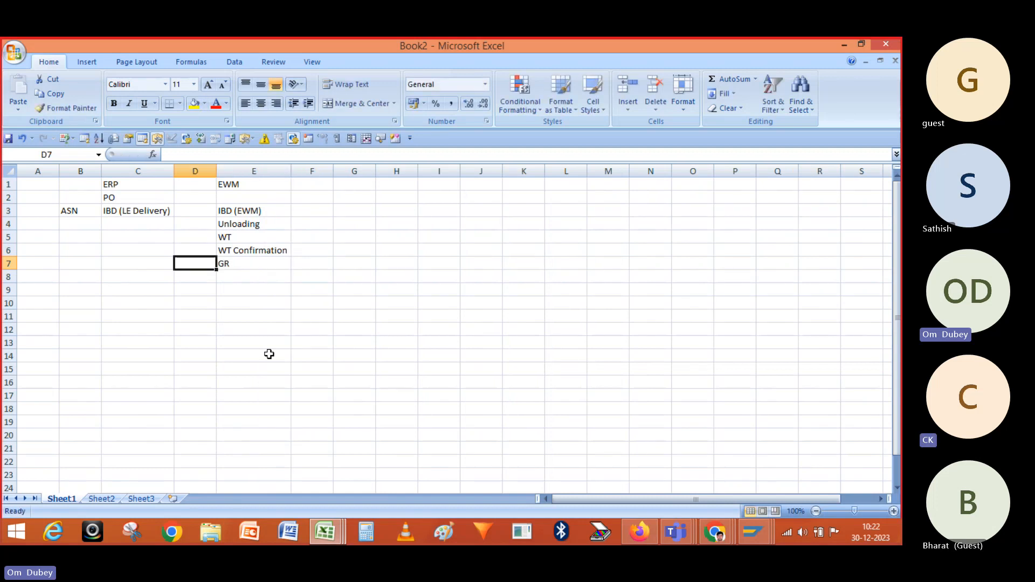
key(Left)
key(Right)
key(Right)
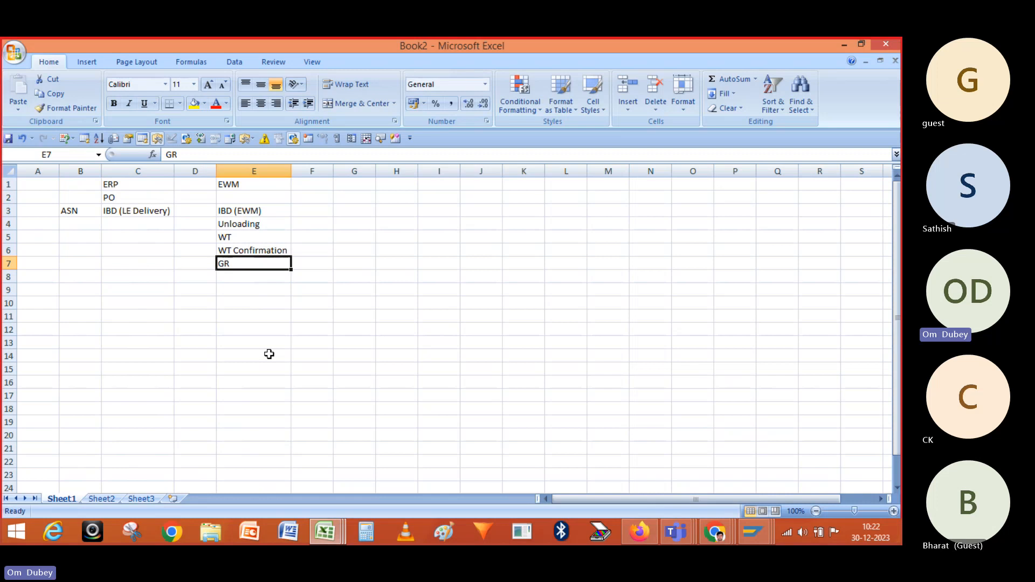
Enter VL33 in cell C7 of the ERP column, on the same row as GR
key(Left)
key(Left)
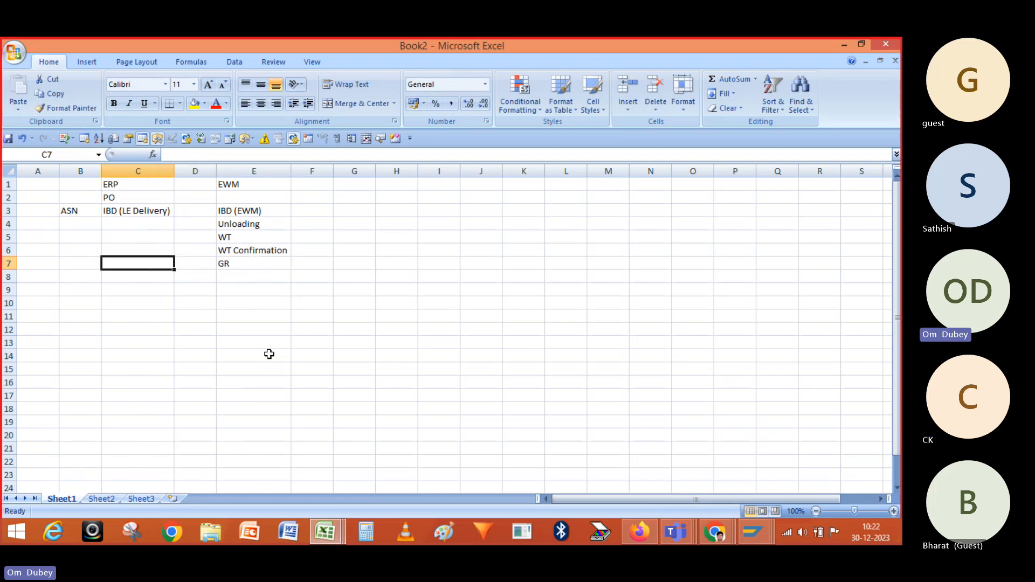
text(VL33)
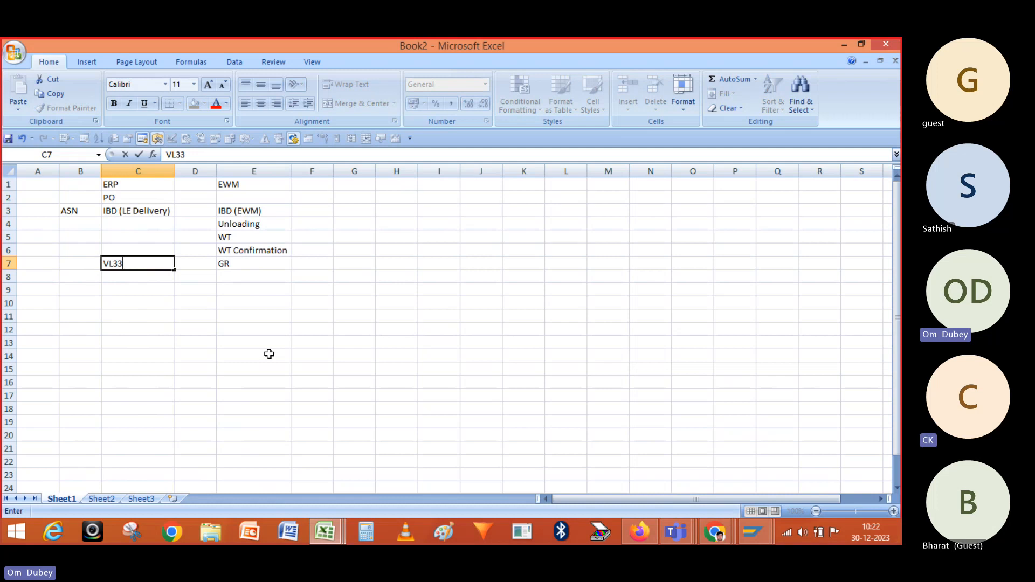
key(Return)
key(Up)
key(Right)
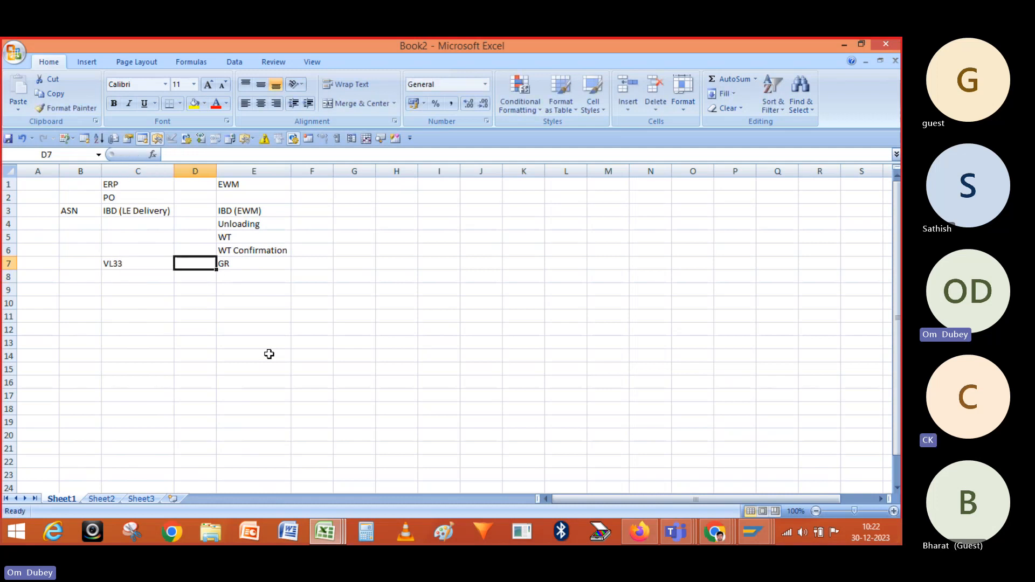
key(Right)
key(Left)
key(Left)
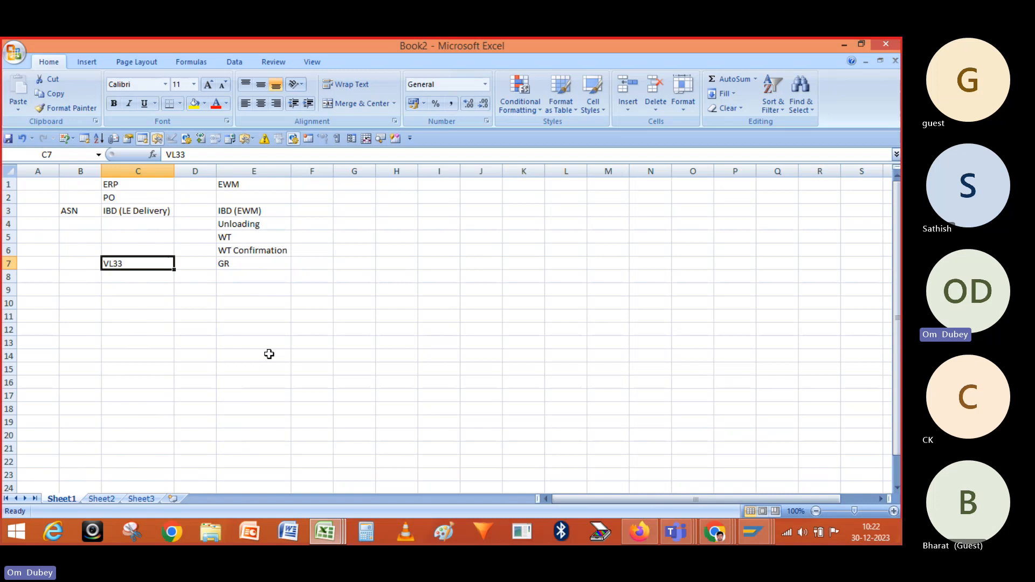
key(Down)
key(Down)
key(Down)
key(Up)
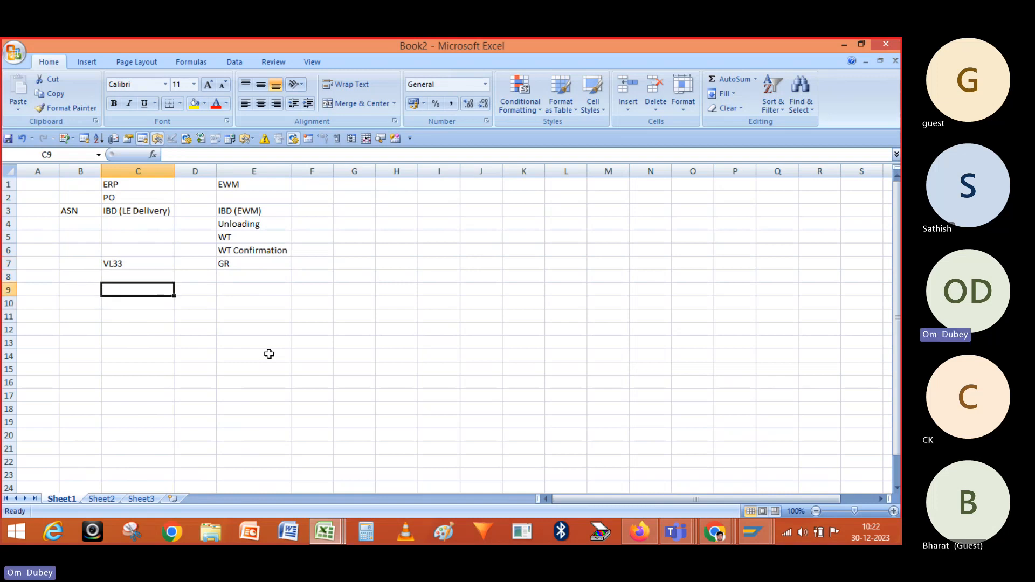
click(168, 183)
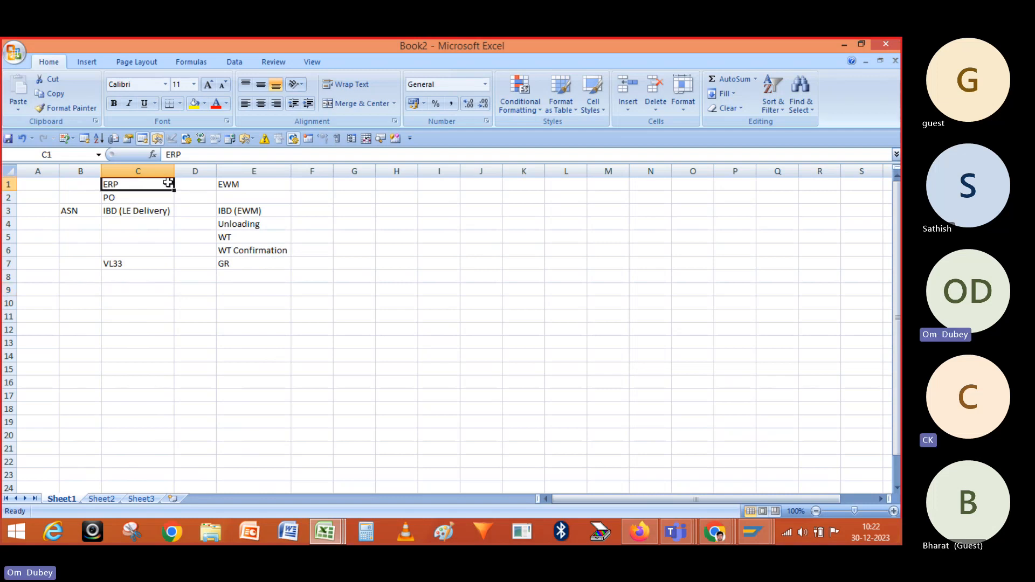
click(248, 183)
click(170, 183)
click(232, 239)
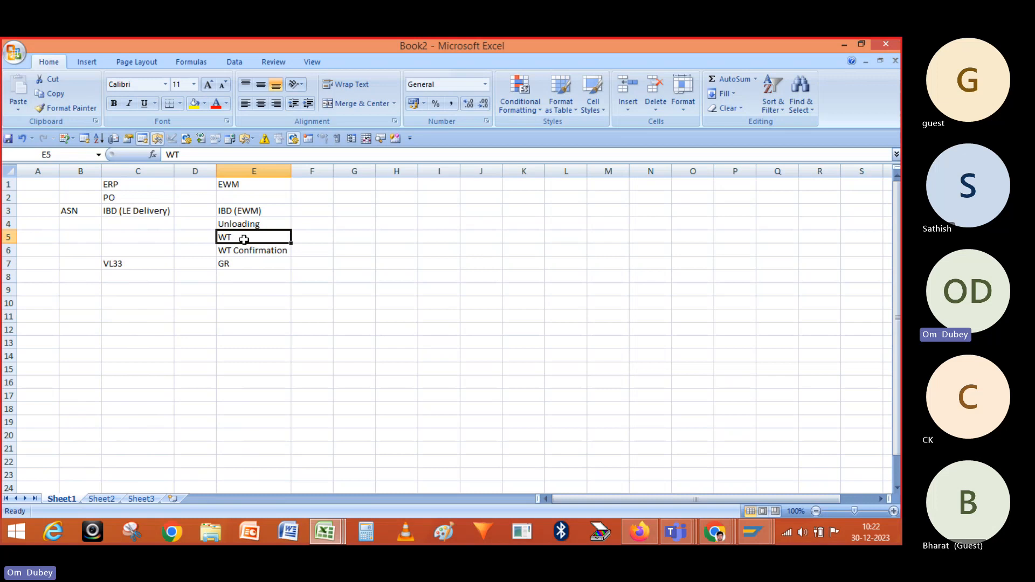
Enter WO in cell F5, beside the WT entry of the EWM column
click(300, 238)
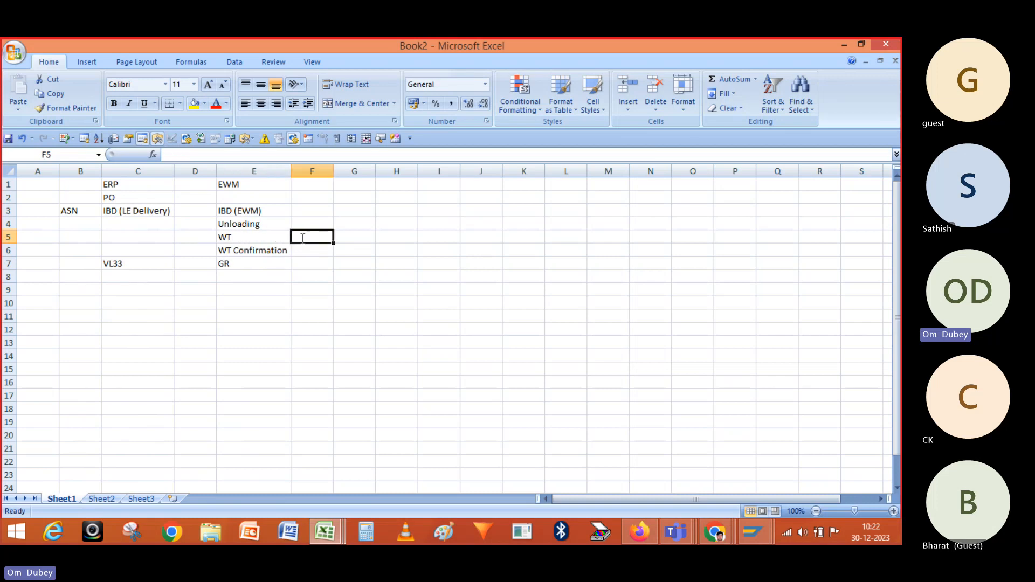
text(WO)
key(Return)
click(330, 236)
Enter WT1, WT2 and WT3 in cells G5, H5 and I5, continuing the row after WO
click(337, 235)
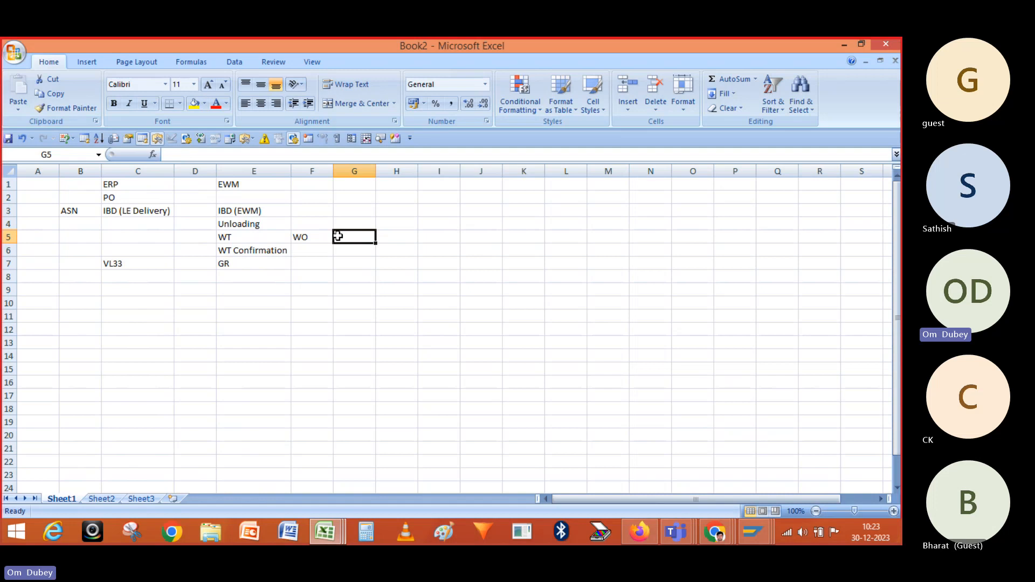
text(WT1)
key(Tab)
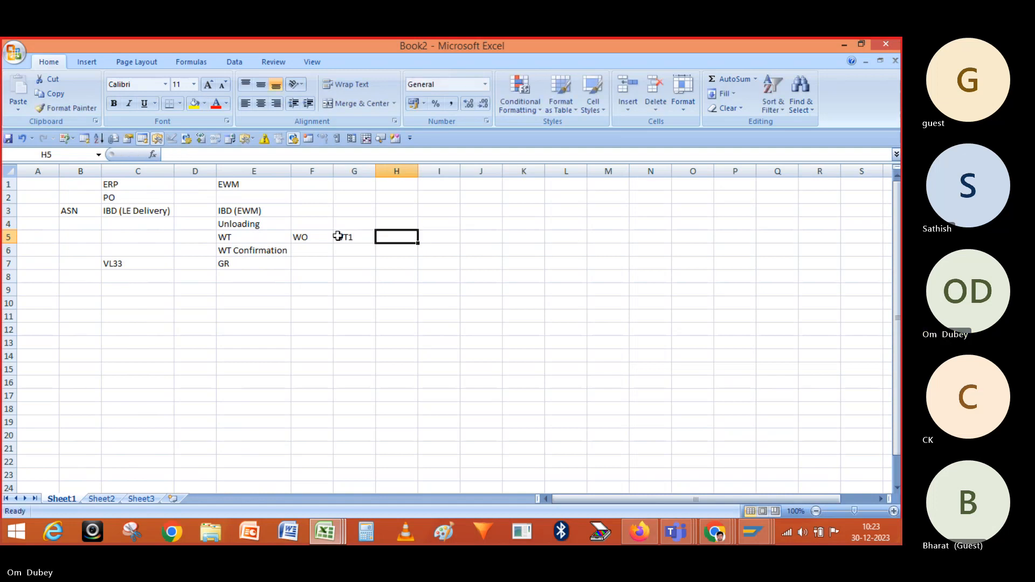
text(WT2)
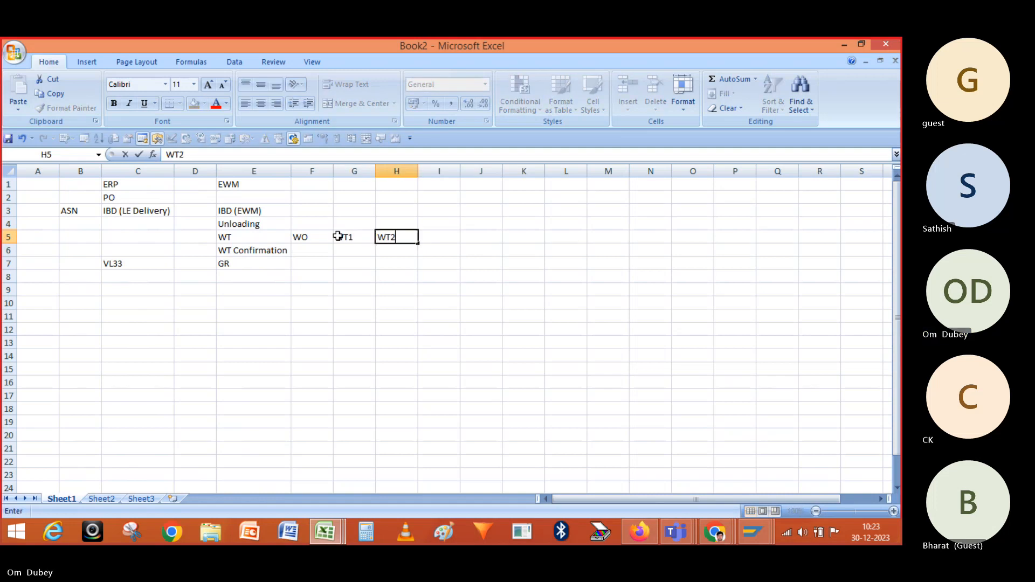
key(Tab)
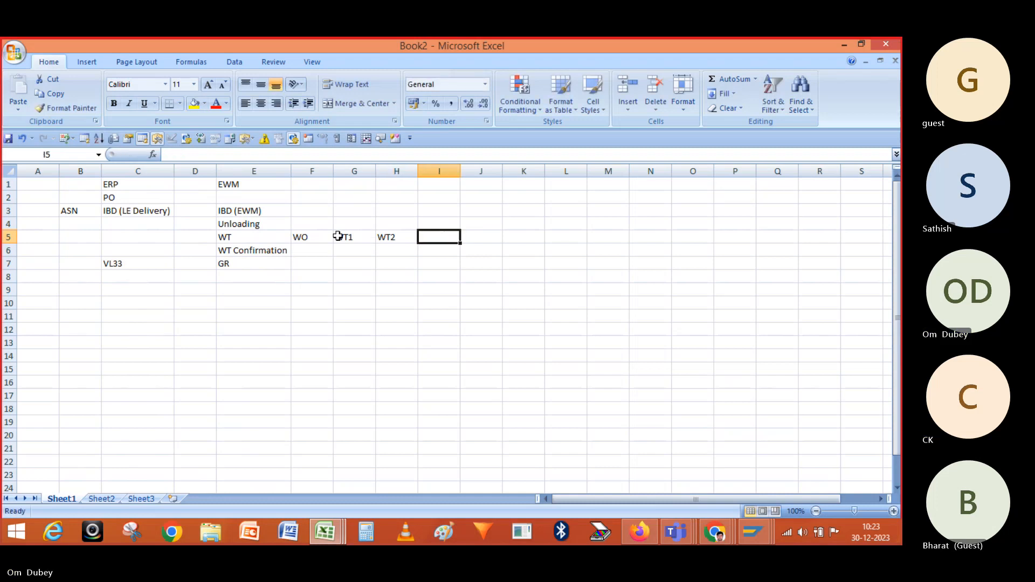
text(WT3)
key(Tab)
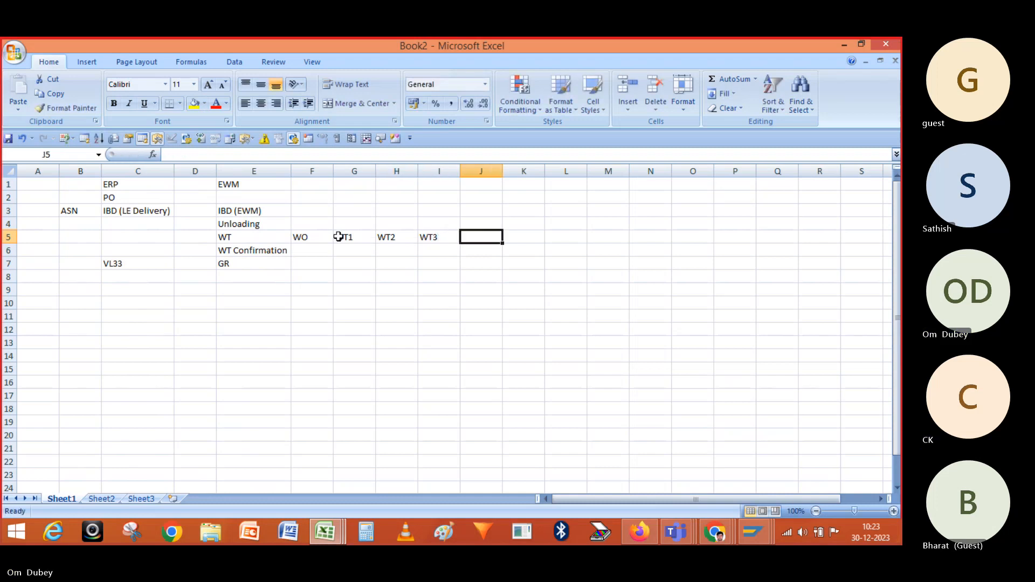
click(368, 241)
click(386, 237)
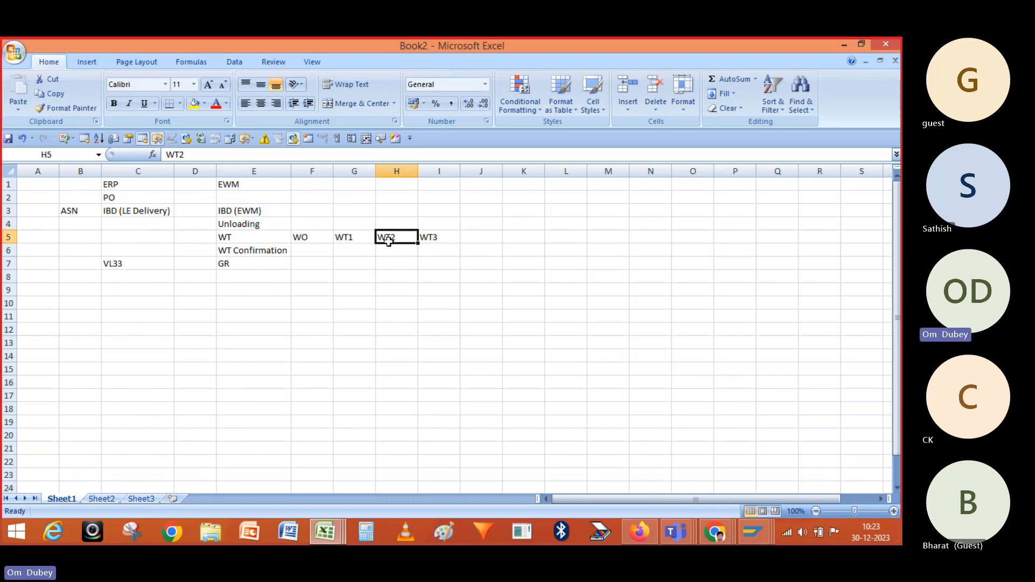
click(435, 238)
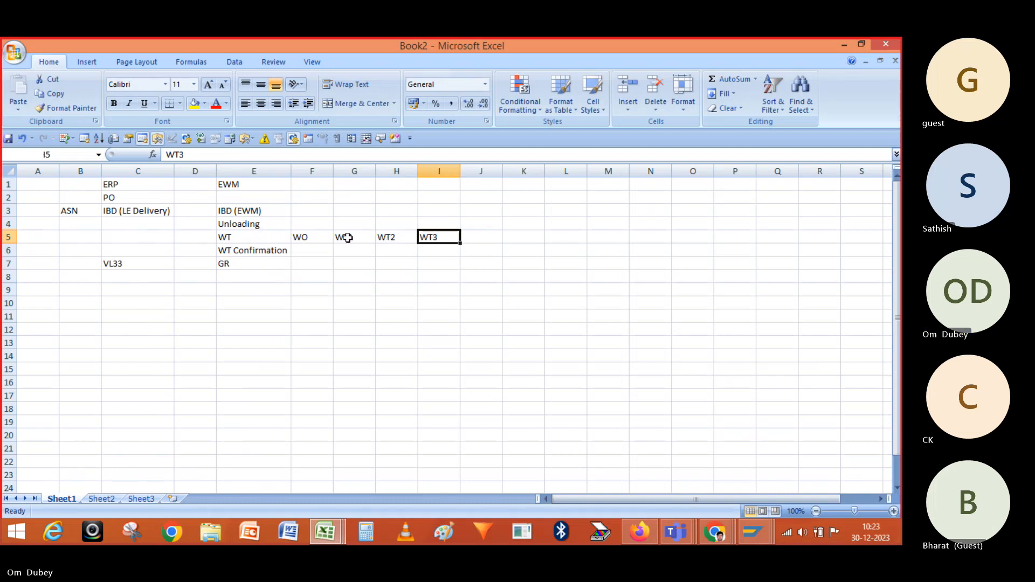
click(318, 236)
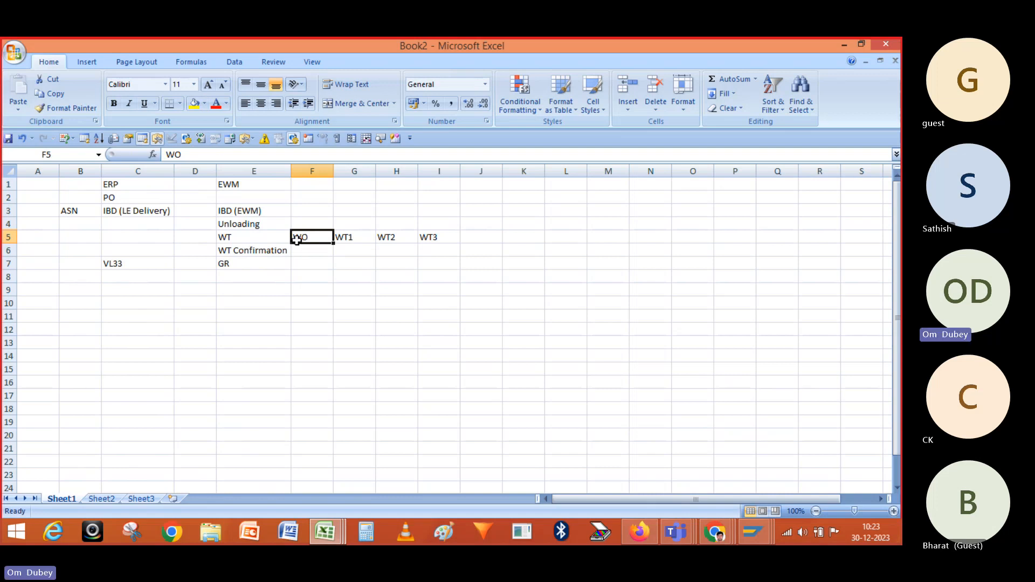
click(353, 243)
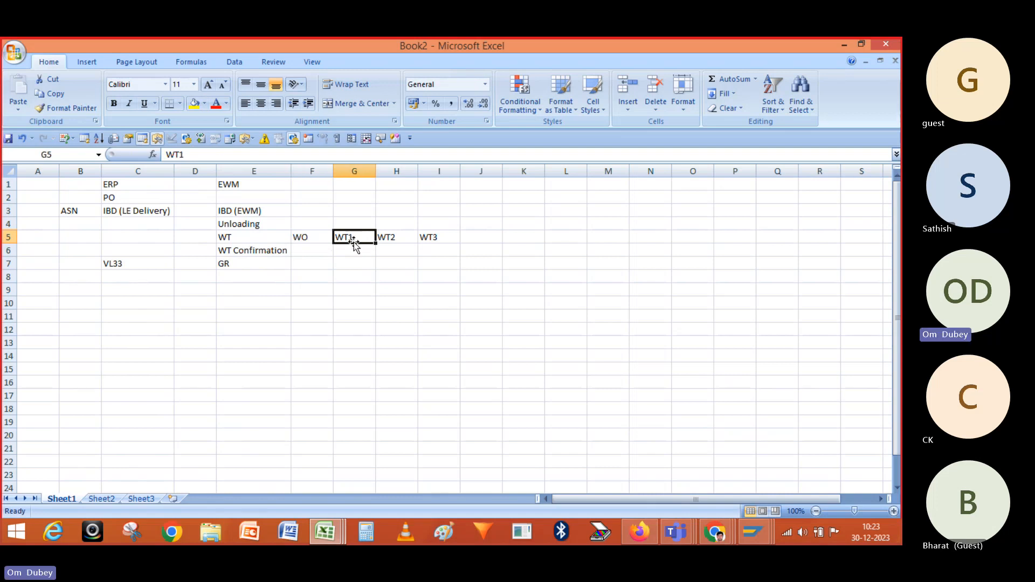
drag(372, 237, 391, 236)
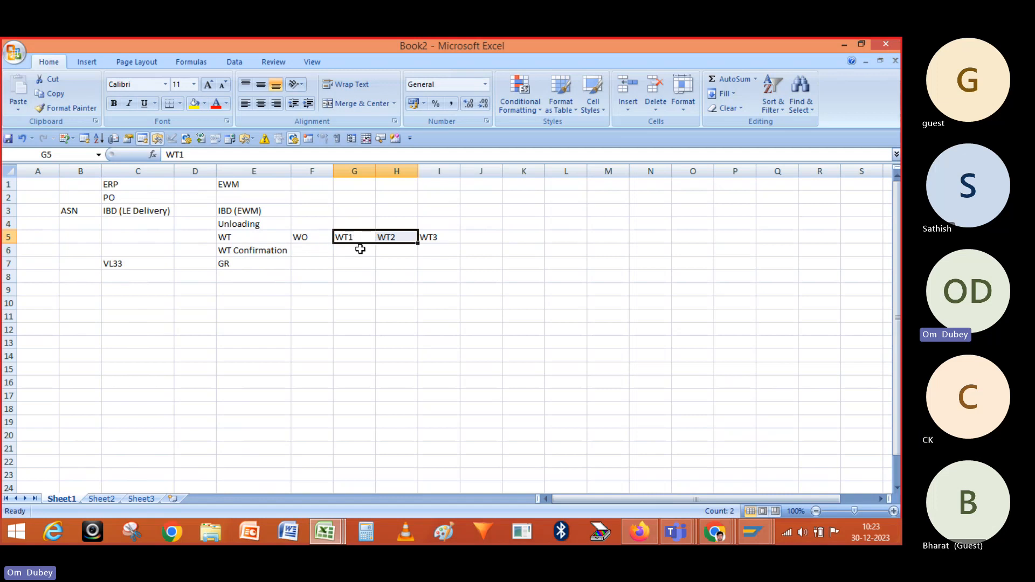
click(434, 250)
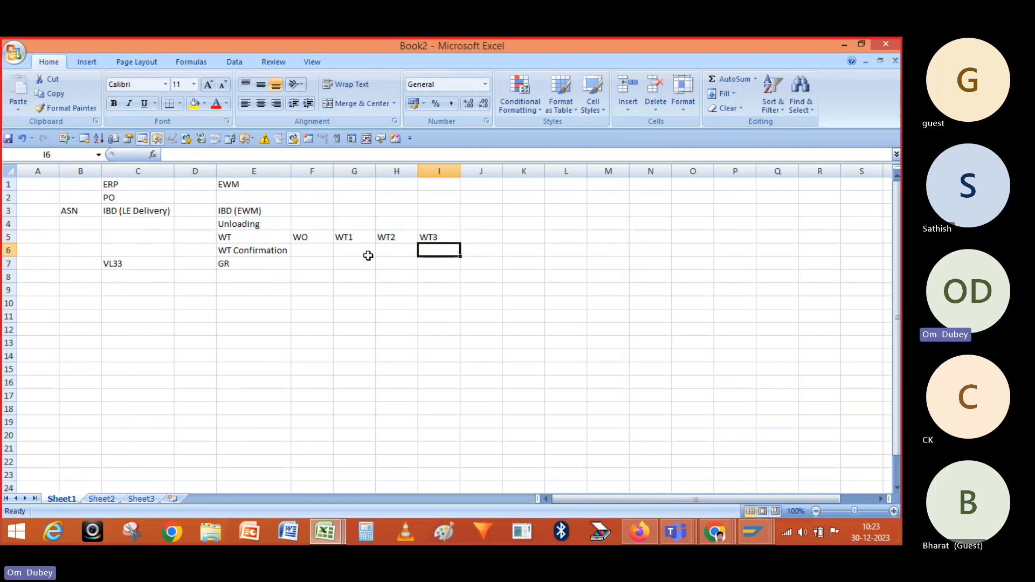
drag(353, 250, 384, 249)
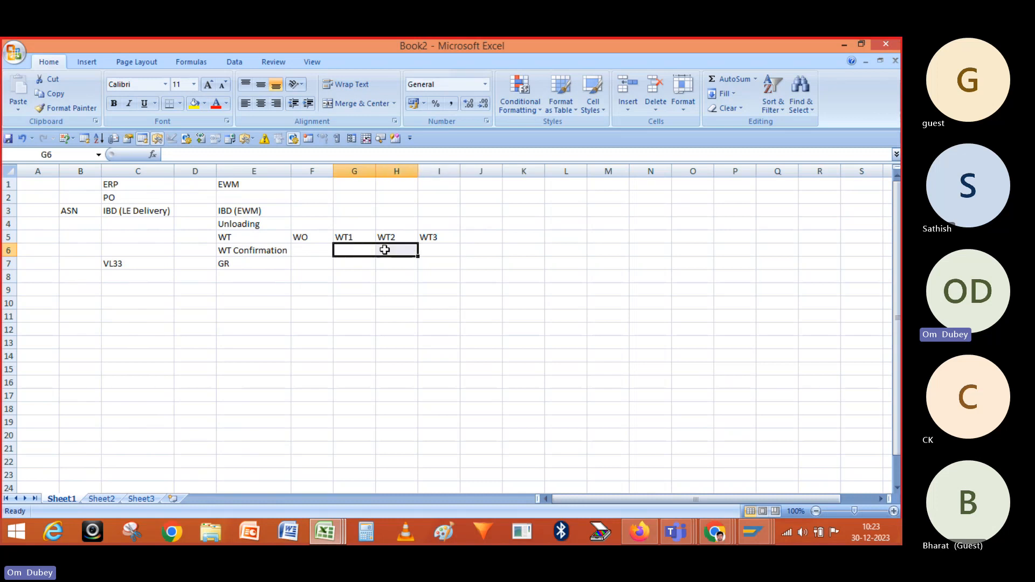
click(180, 108)
Enter WOCR in cell G4, above WT1
click(352, 220)
click(351, 222)
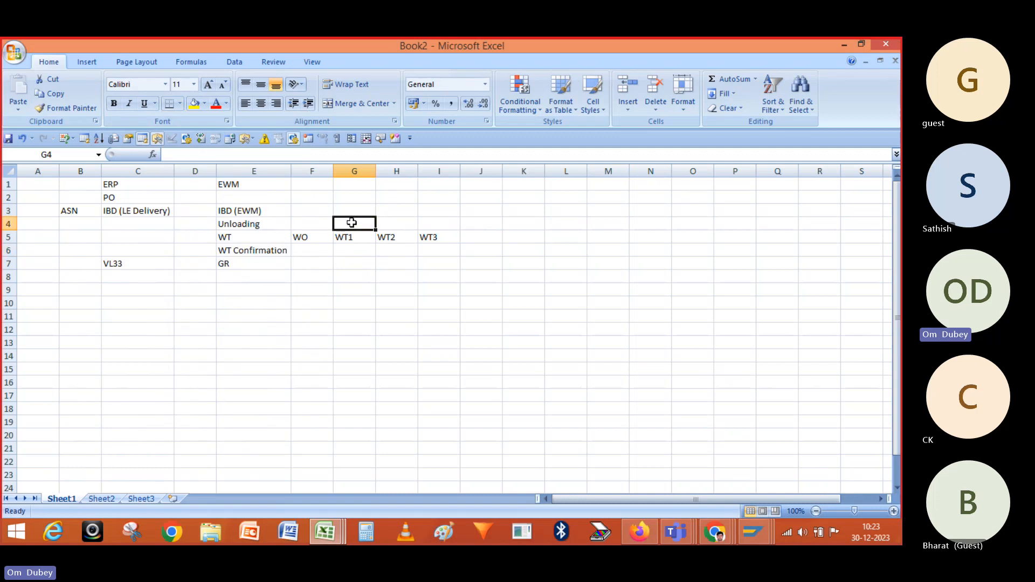
text(WOCR)
key(Return)
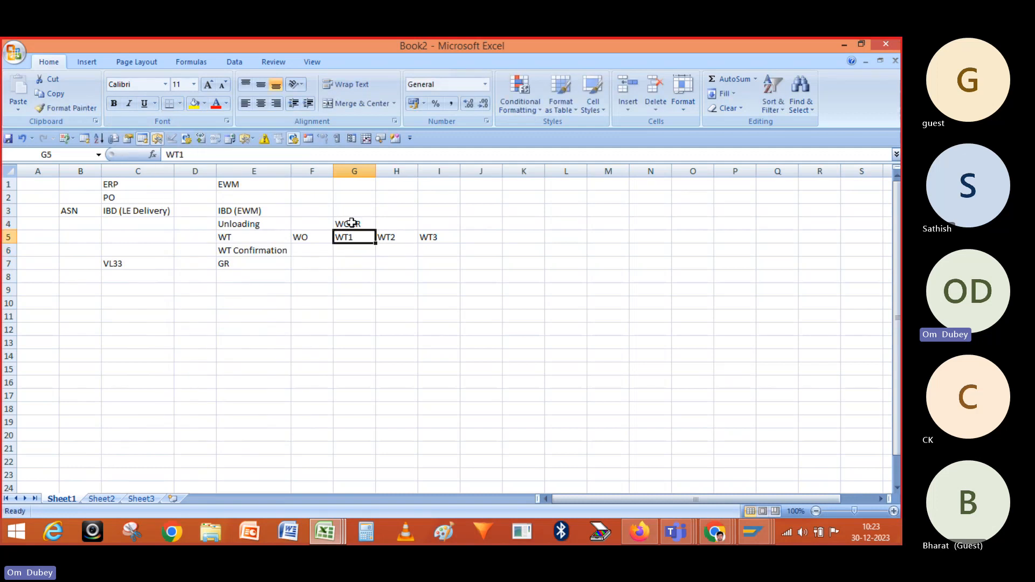
click(348, 250)
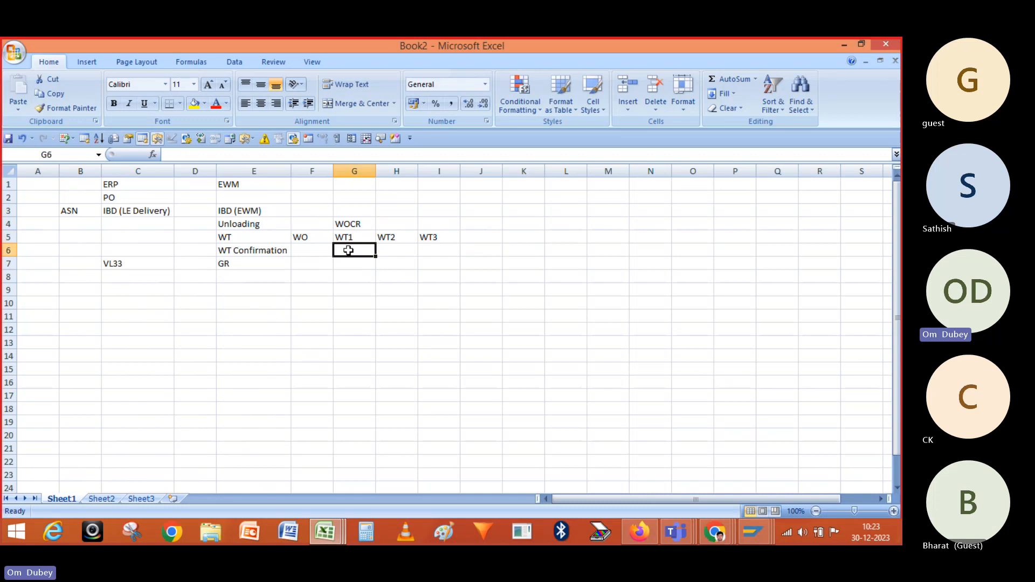
click(351, 225)
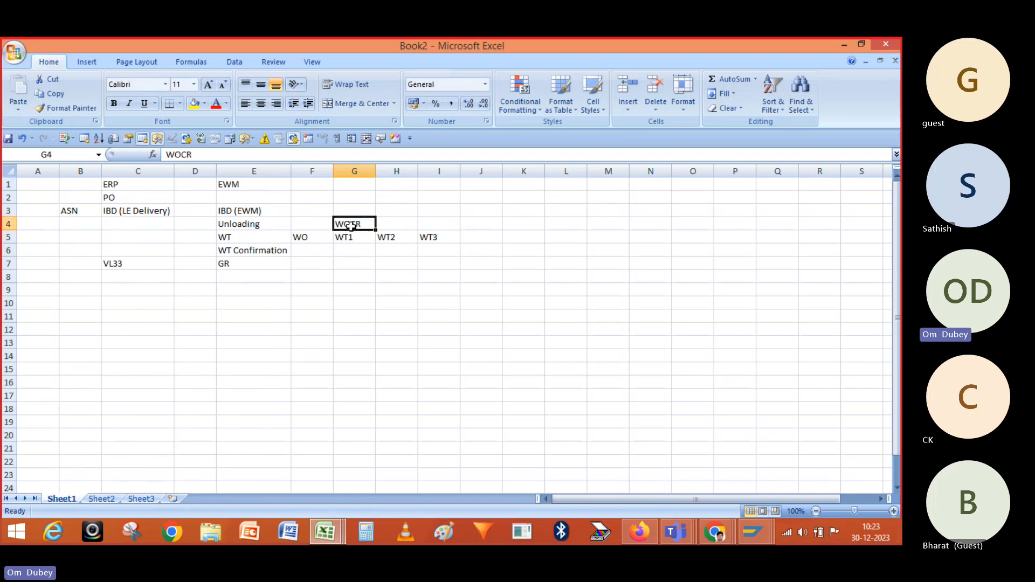
Apply All Borders to cells G5:H5, which hold WT1 and WT2
drag(348, 237, 387, 240)
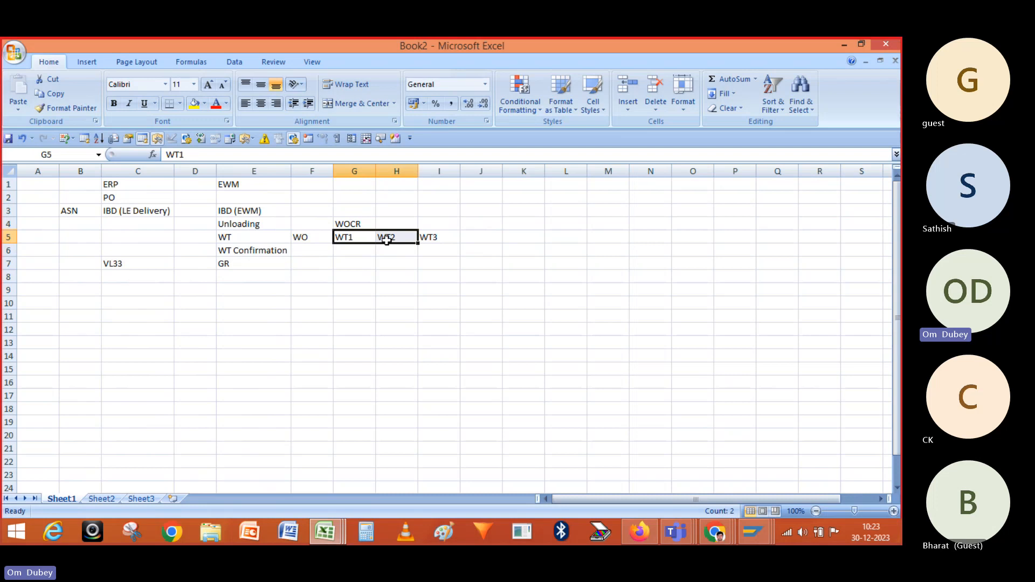
click(180, 104)
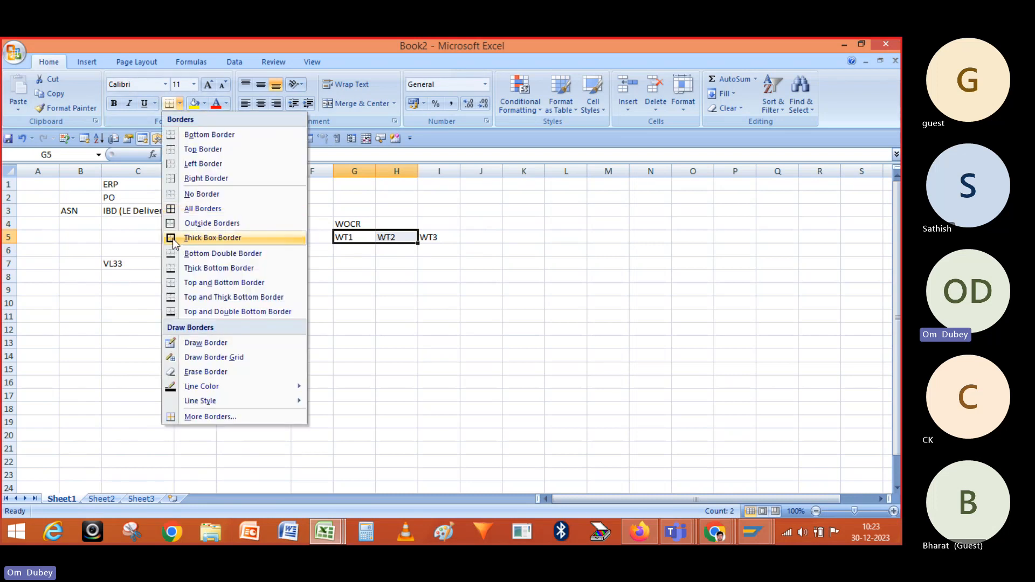
click(171, 209)
click(381, 261)
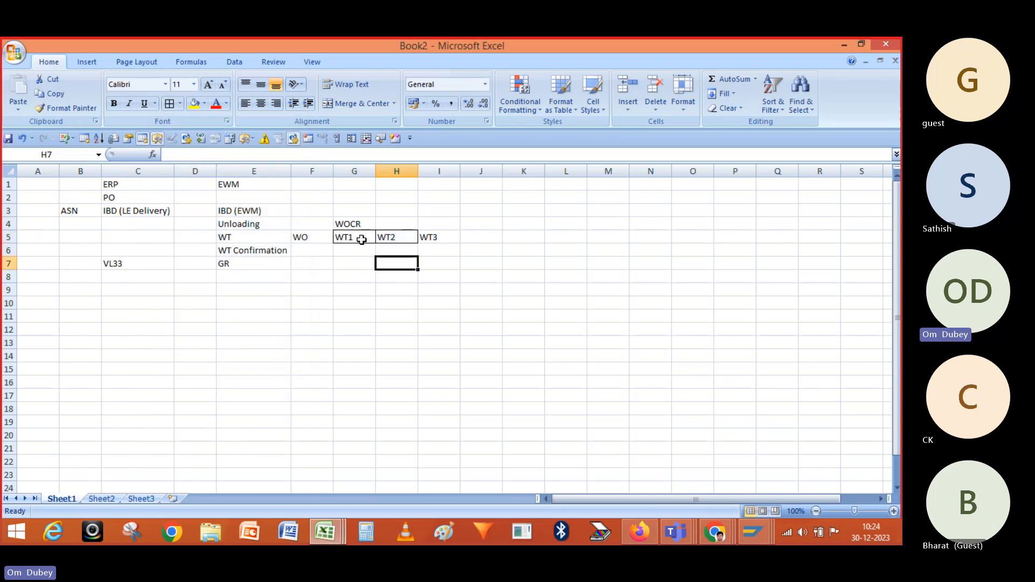
Merge and center cells G6:H6 below WT1 and WT2, and enter WO1 in the merged cell
drag(352, 249, 392, 251)
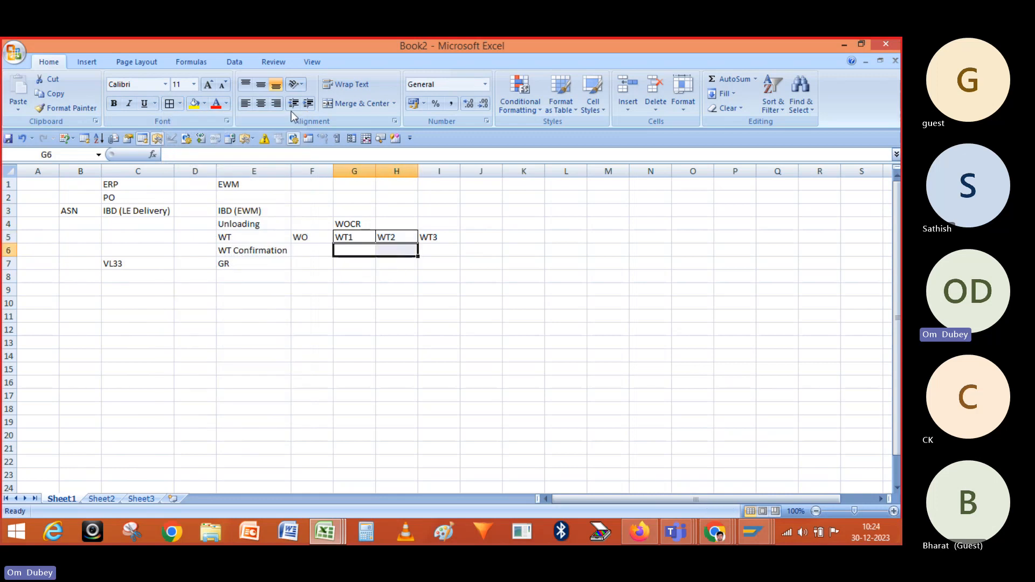
click(353, 104)
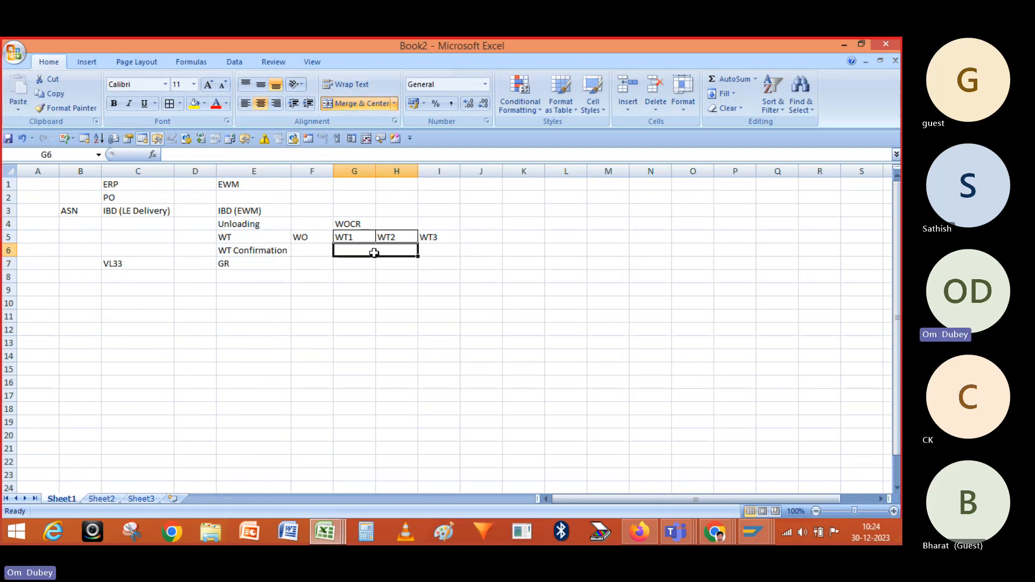
text(WO)
key(BackSpace)
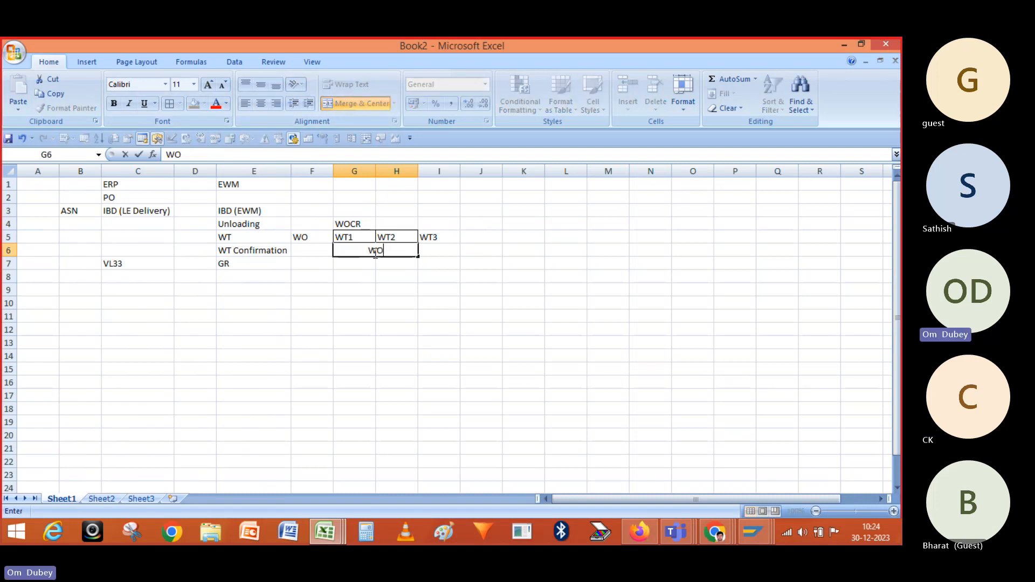
text(1)
key(Return)
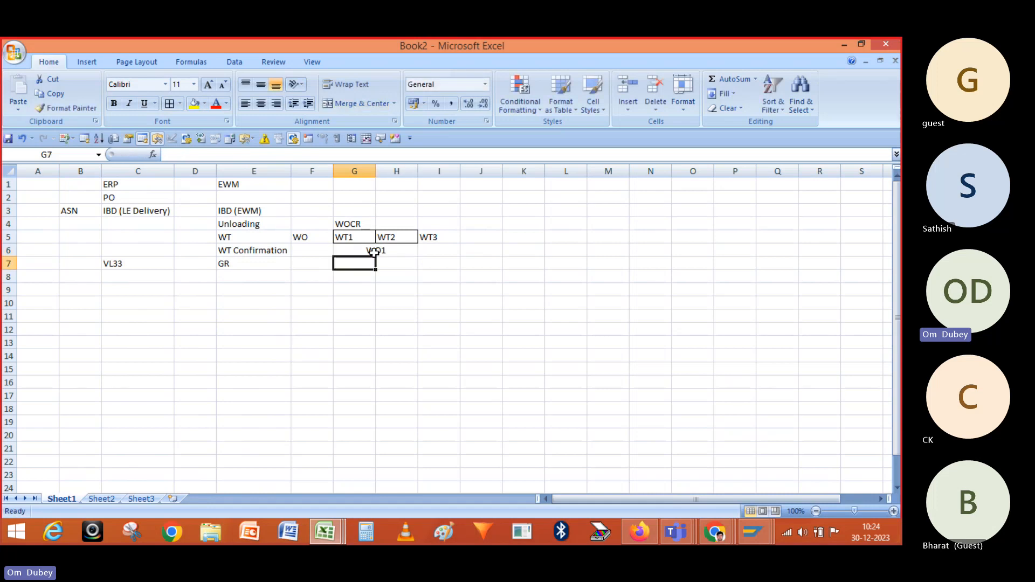
click(374, 251)
click(431, 252)
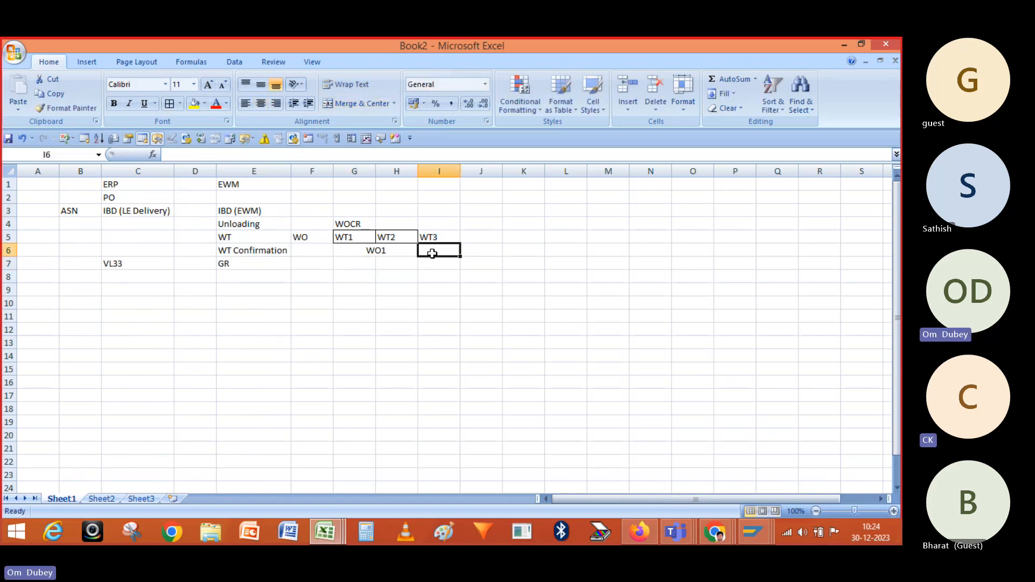
Enter WO2 in cell I6, directly below WT3
text(WO2)
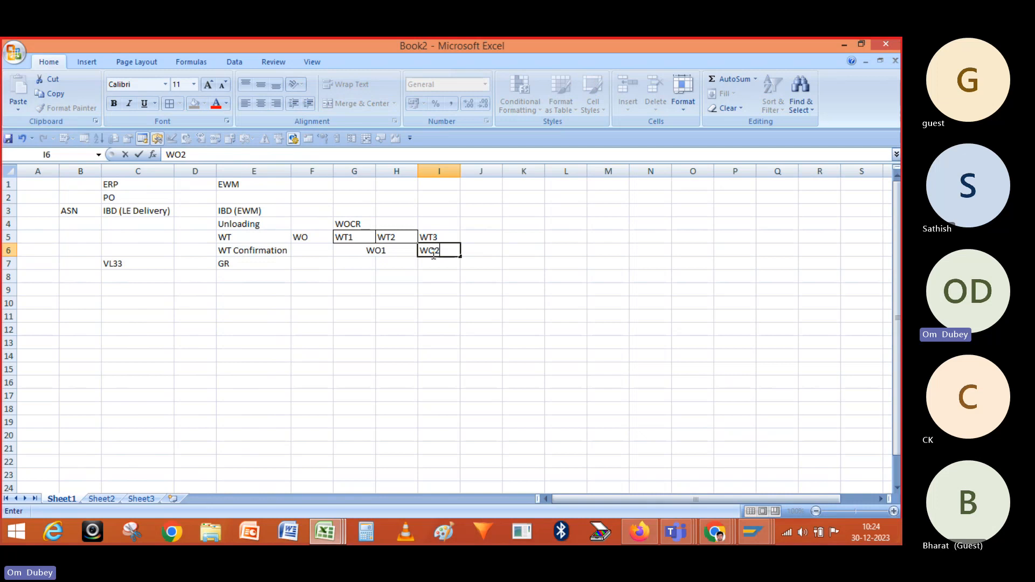
key(Return)
click(434, 238)
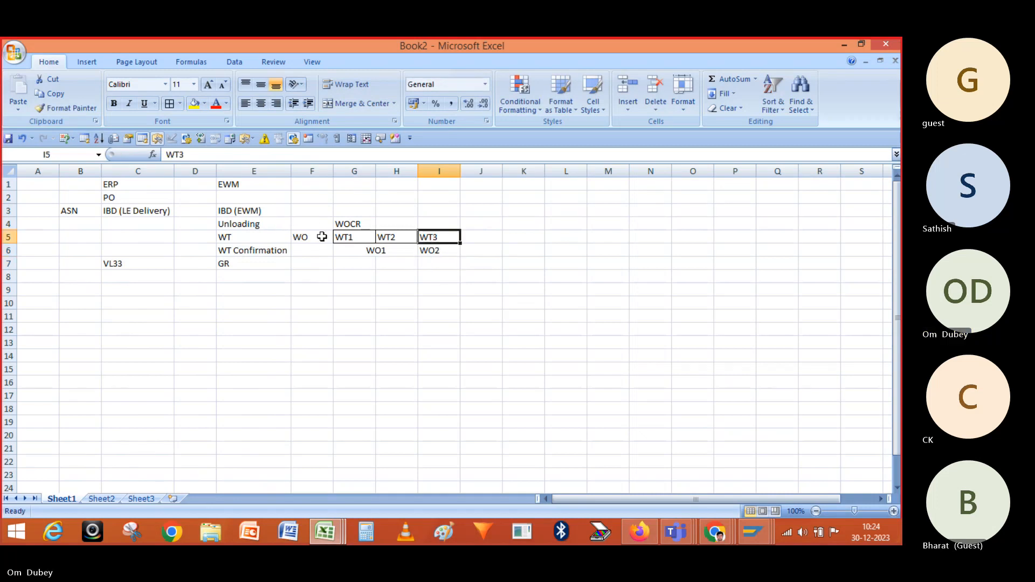
Review the WT and WO entries in row 5 alongside the WT1 example under WOCR
click(249, 172)
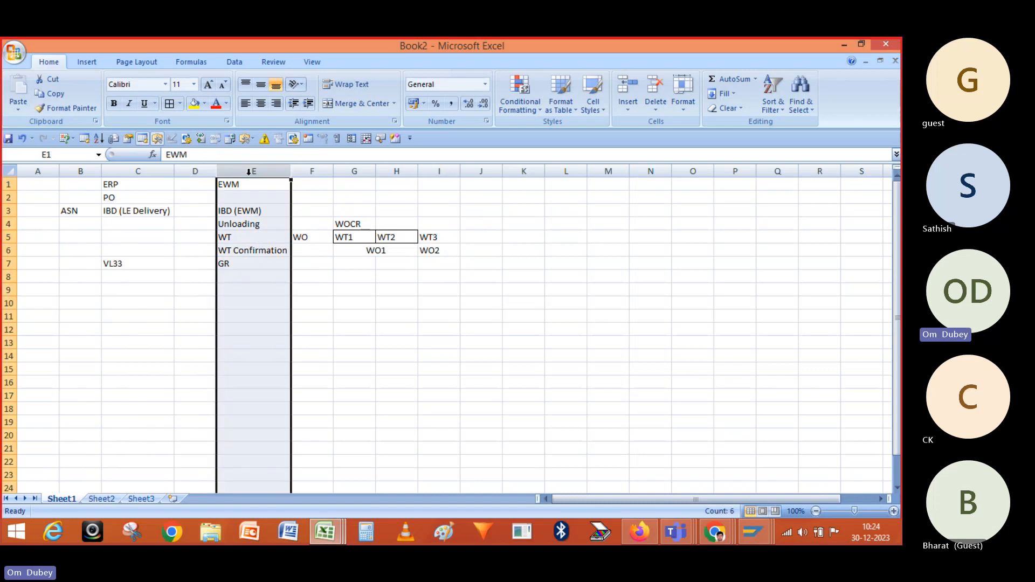
click(306, 238)
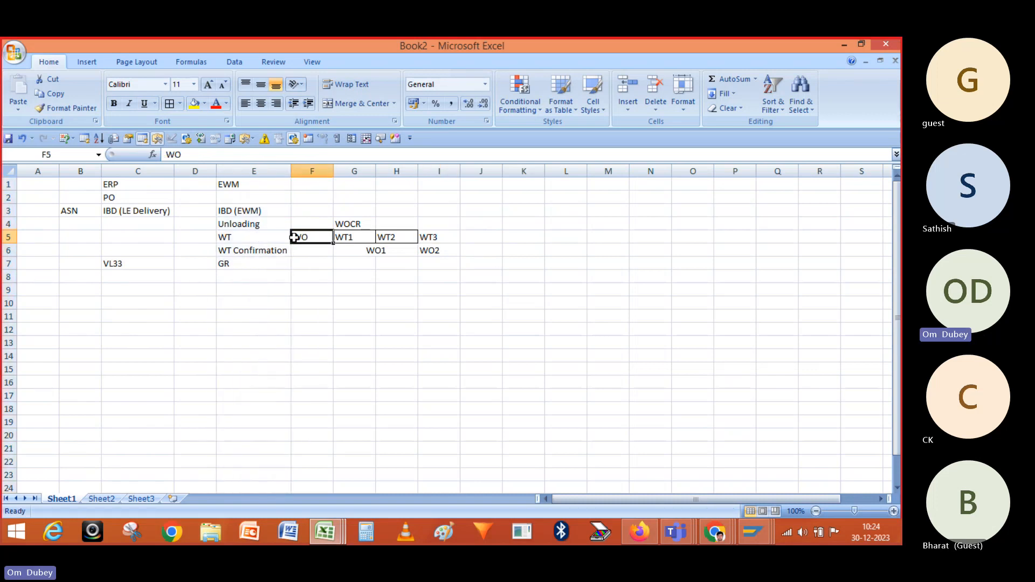
click(272, 238)
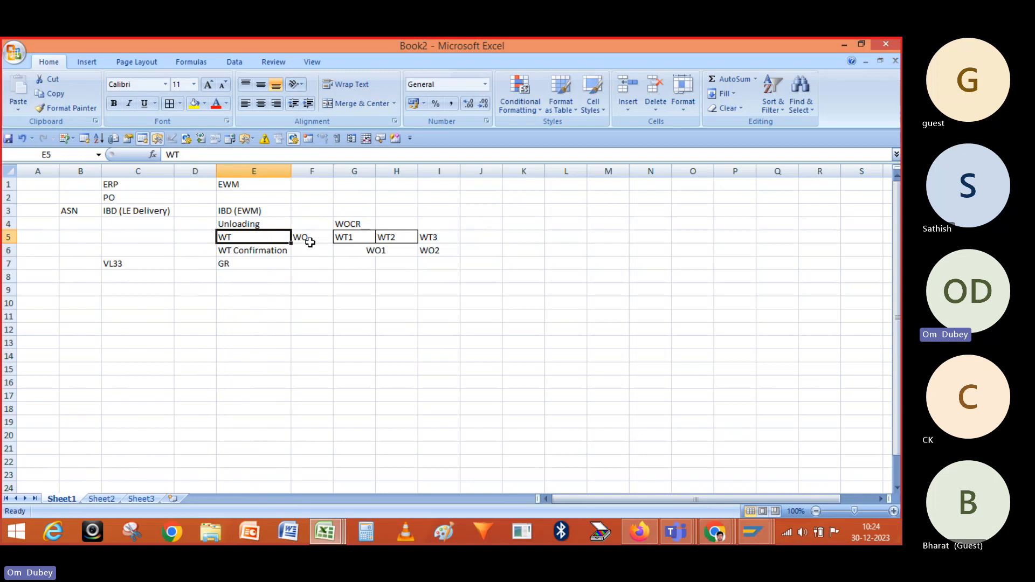
click(310, 239)
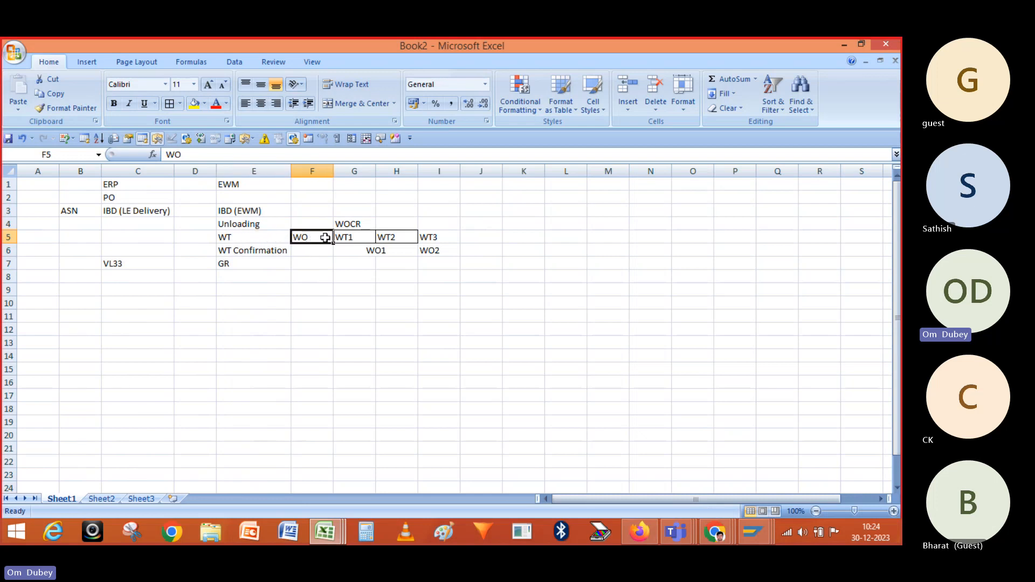
click(346, 238)
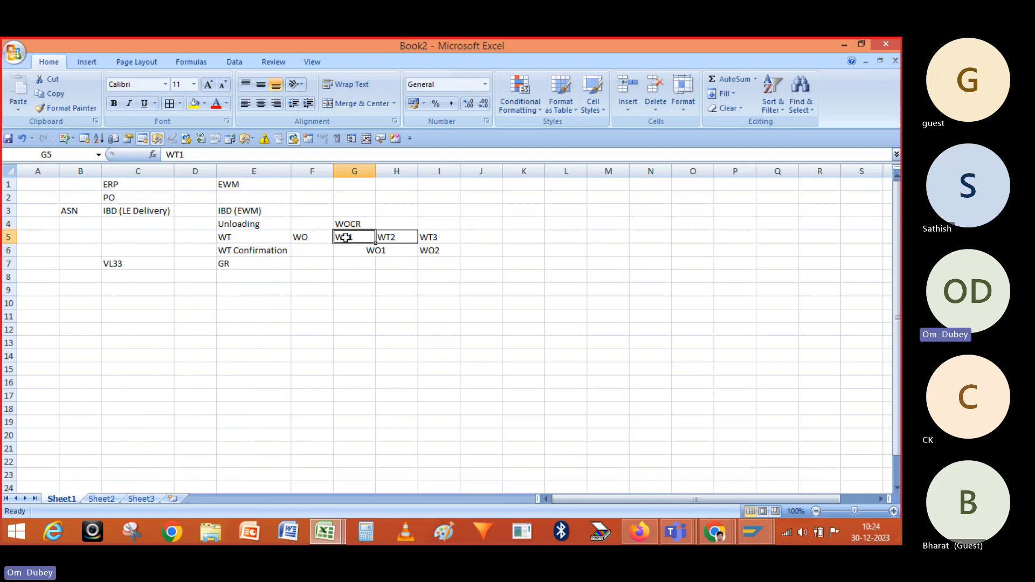
click(312, 237)
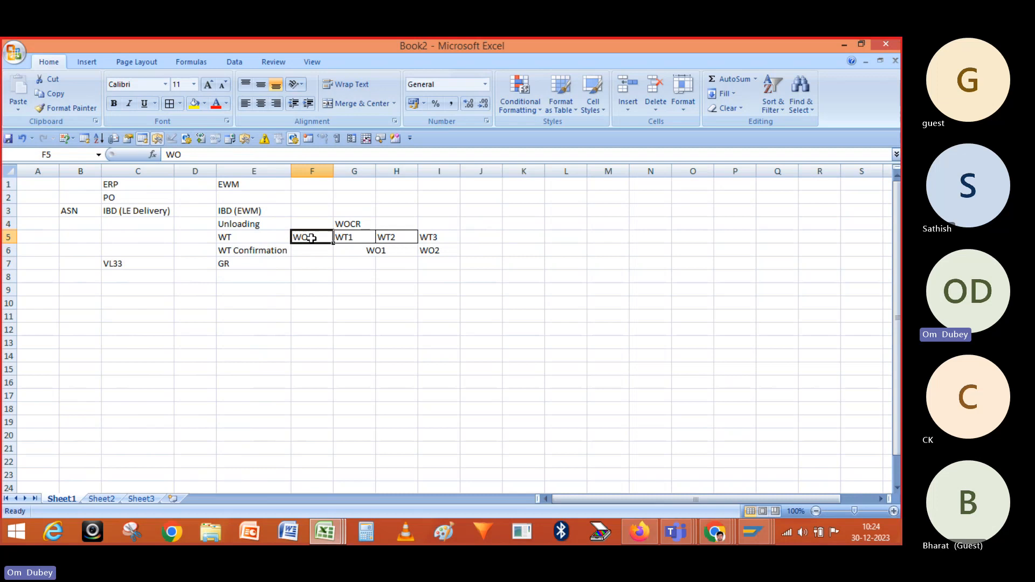
click(273, 238)
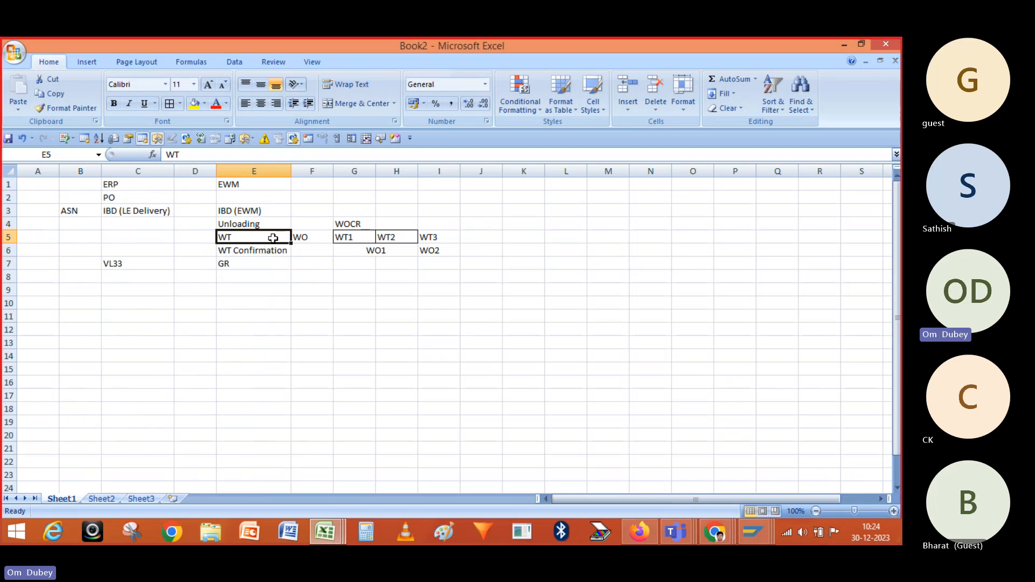
click(304, 237)
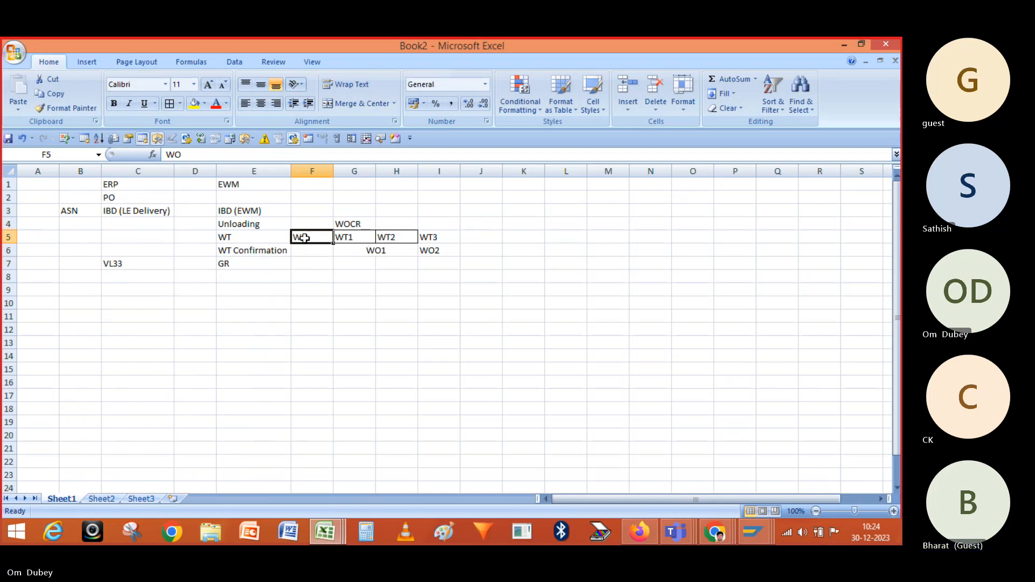
click(338, 277)
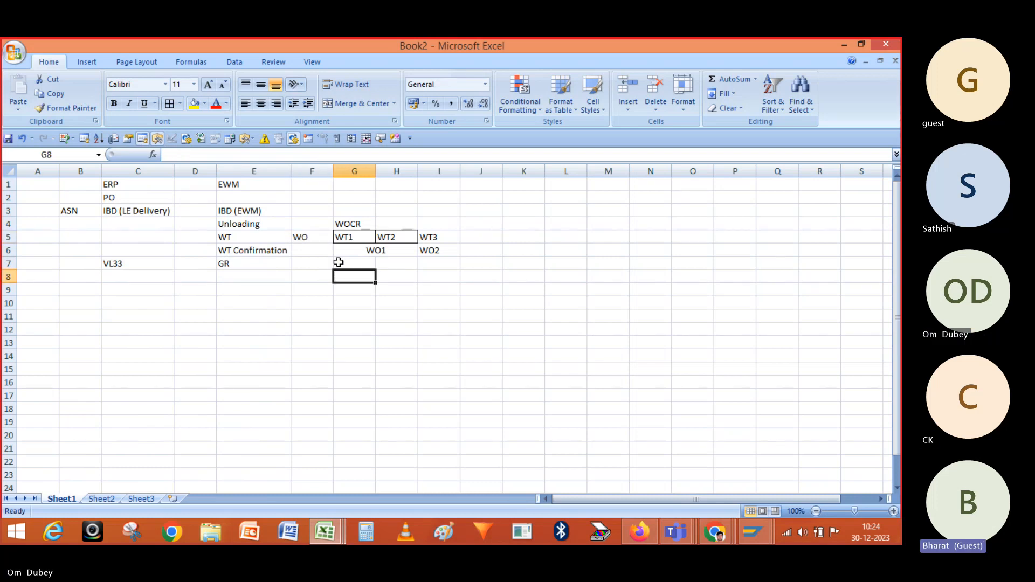
click(319, 237)
click(343, 236)
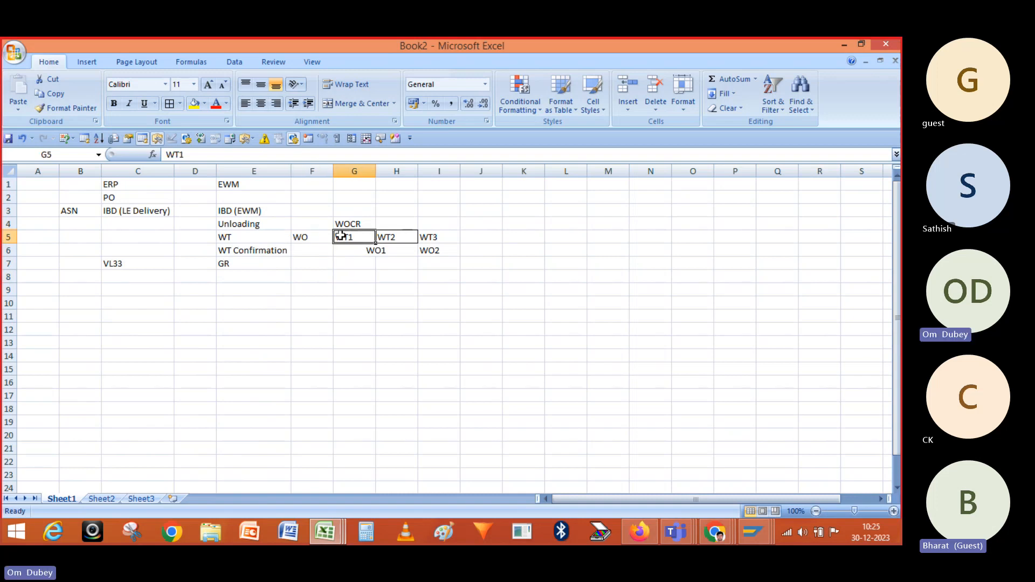
click(313, 241)
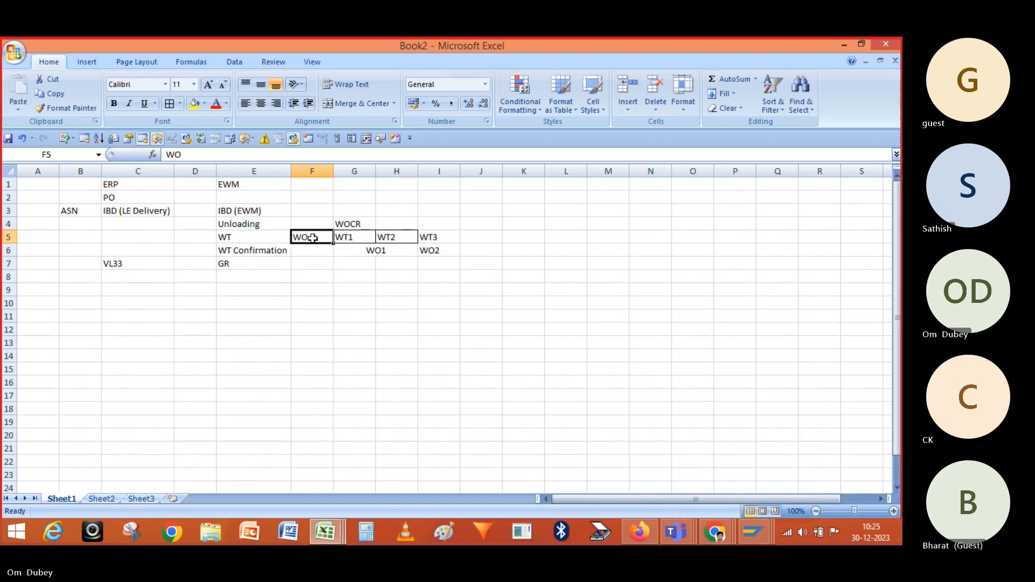
click(278, 302)
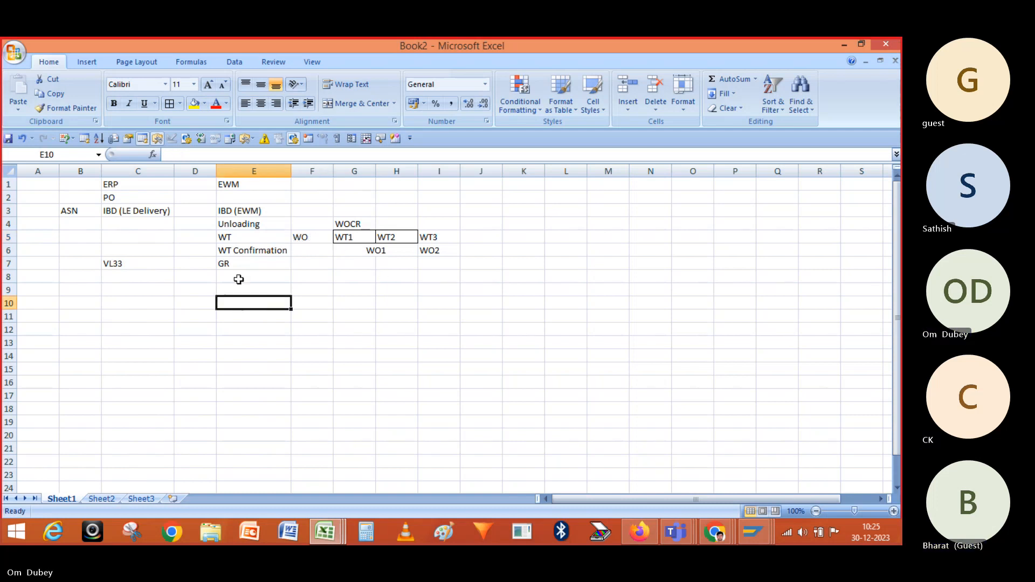
Apply All Borders to the ERP and EWM process table in cells C1:E7
click(239, 265)
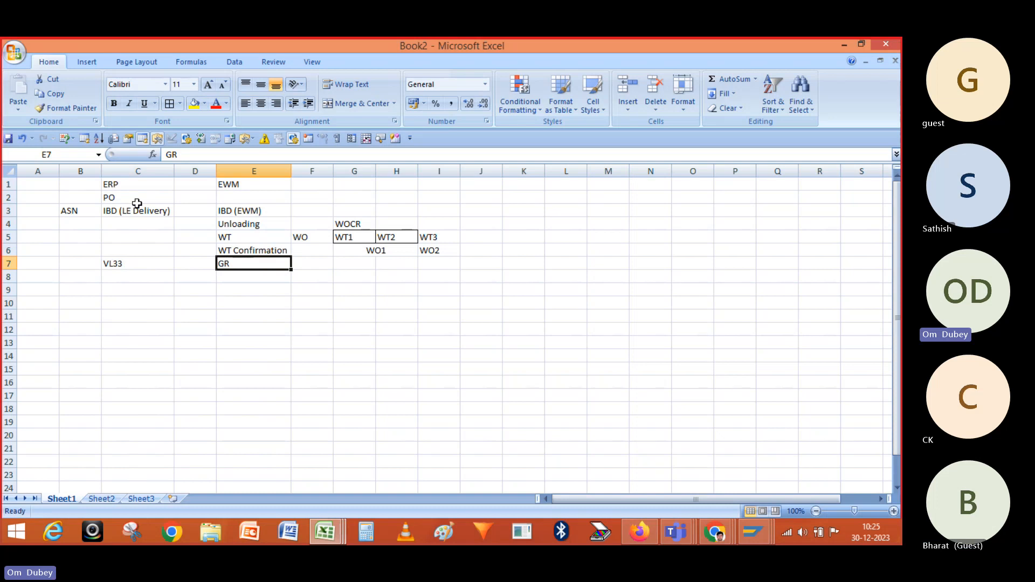
drag(121, 182, 266, 259)
click(169, 103)
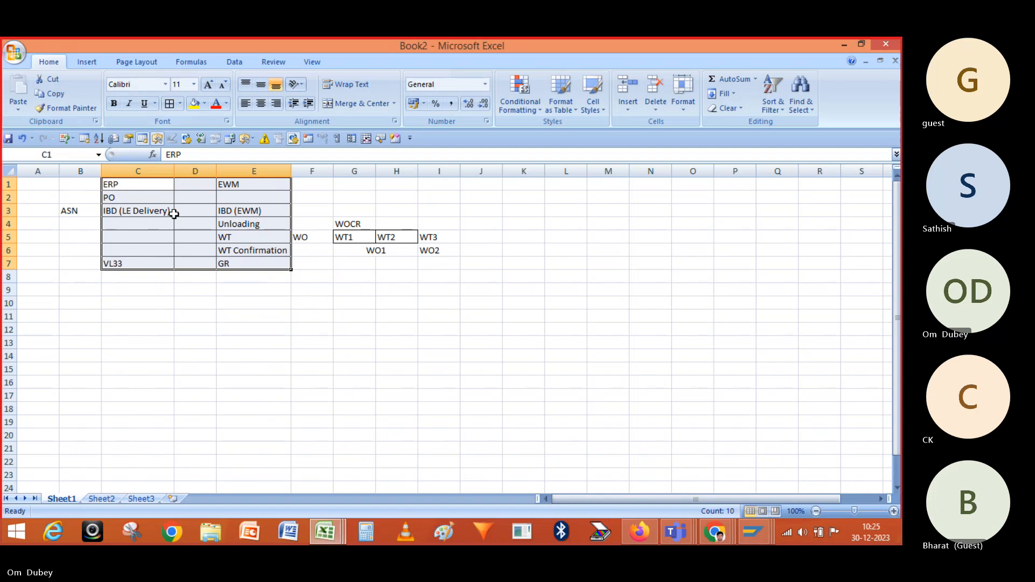
Fill the ERP and EWM header cells C1 and E1 with yellow
click(133, 183)
click(194, 108)
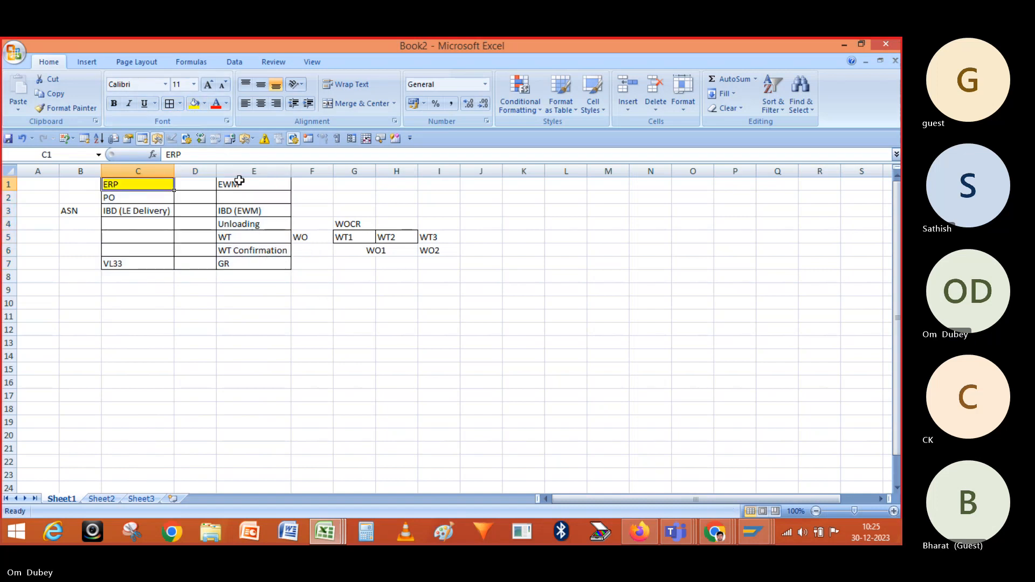
click(237, 184)
click(194, 105)
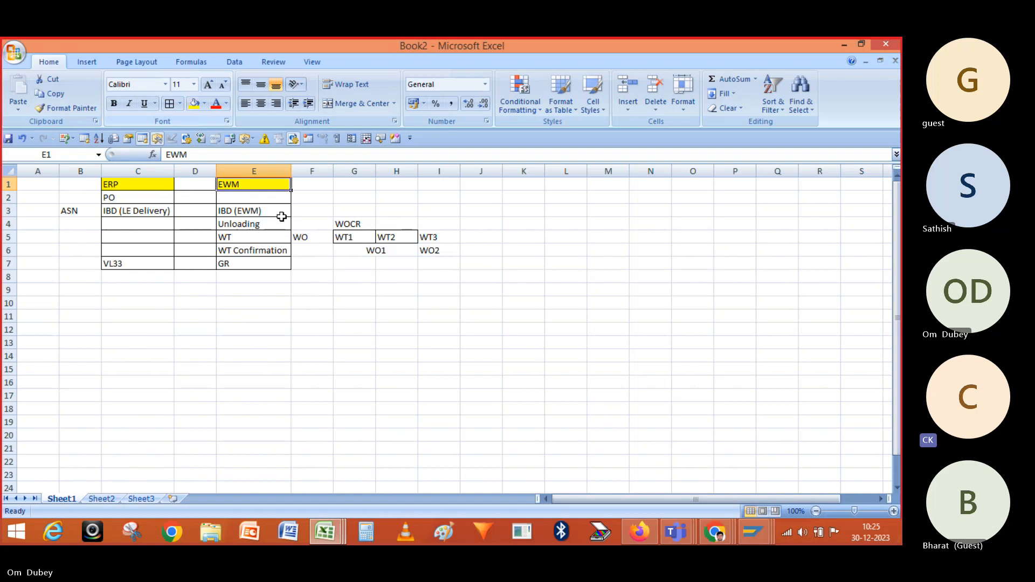
click(281, 221)
Enter ECC in cell C10 and WM in cell C11, below the process table
click(266, 303)
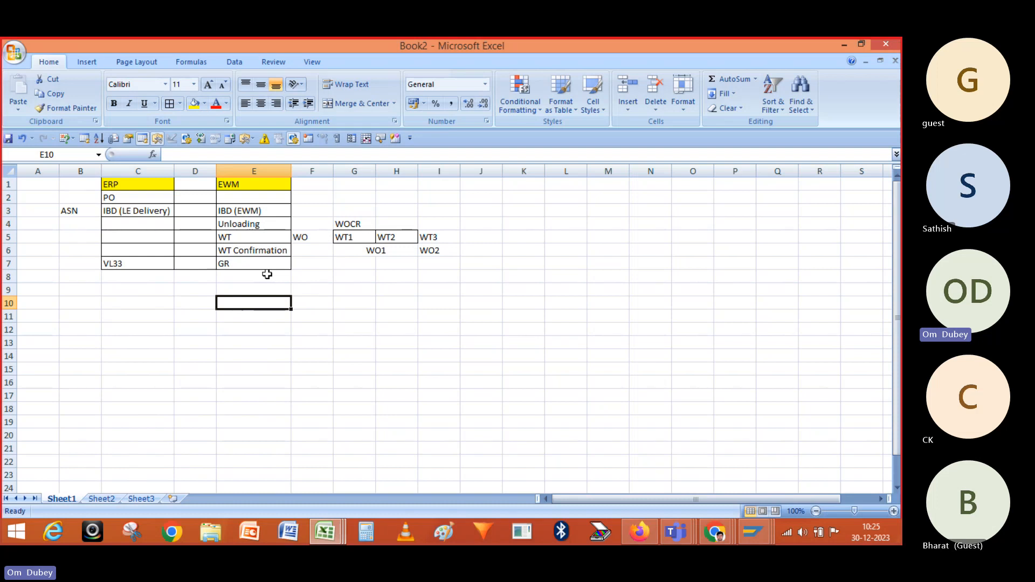
click(136, 303)
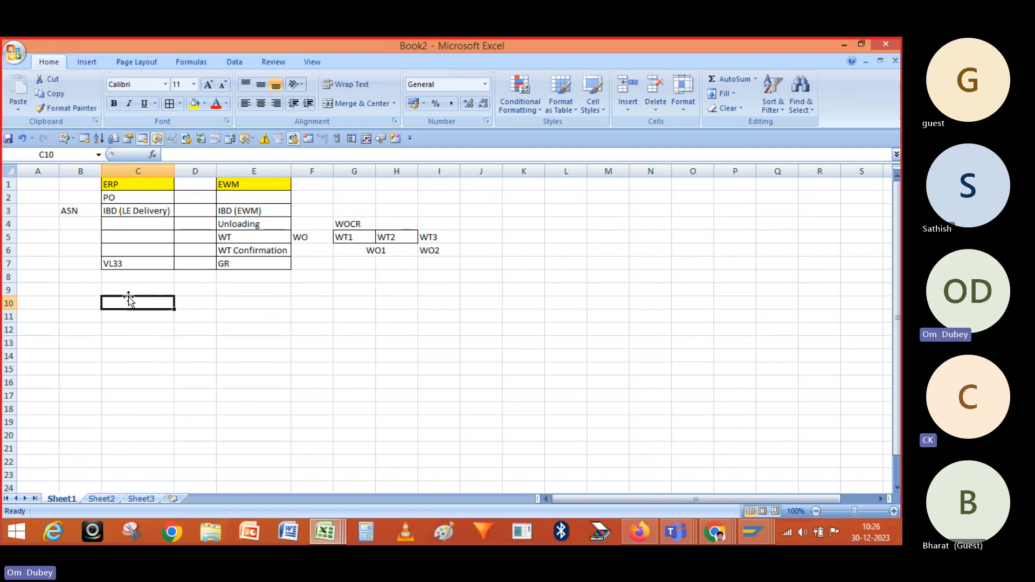
text(ECC)
key(Return)
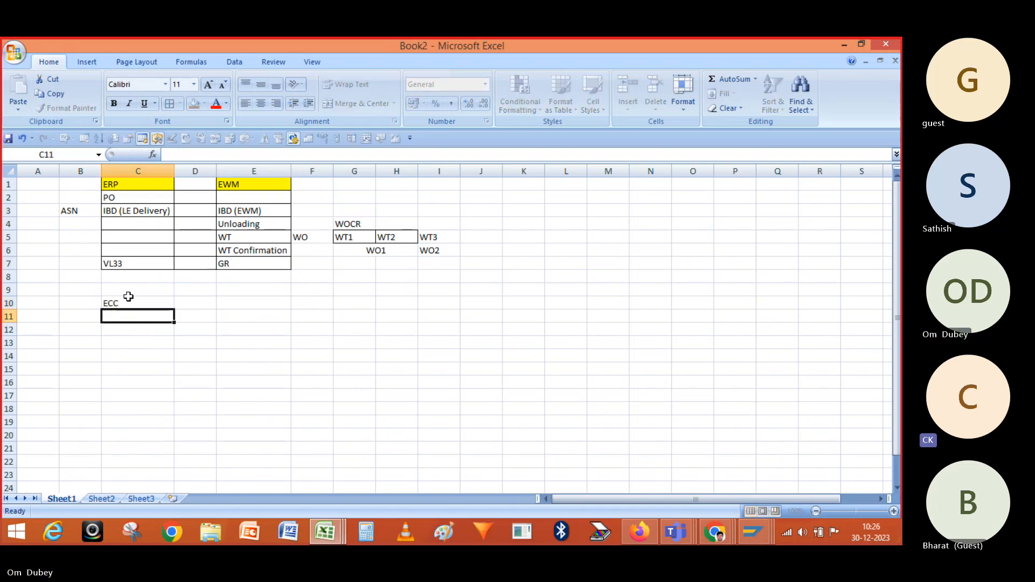
text(WM)
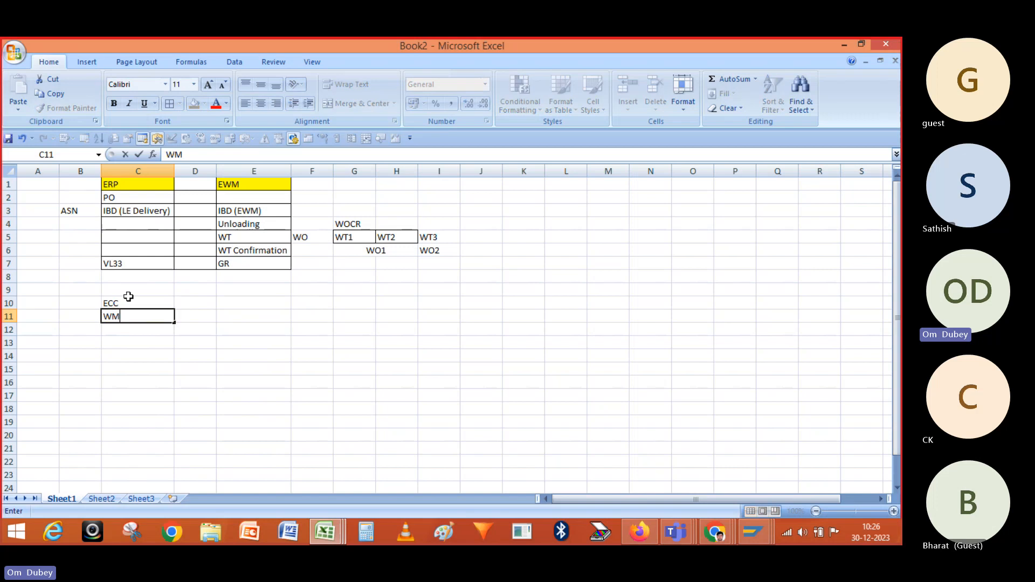
key(Return)
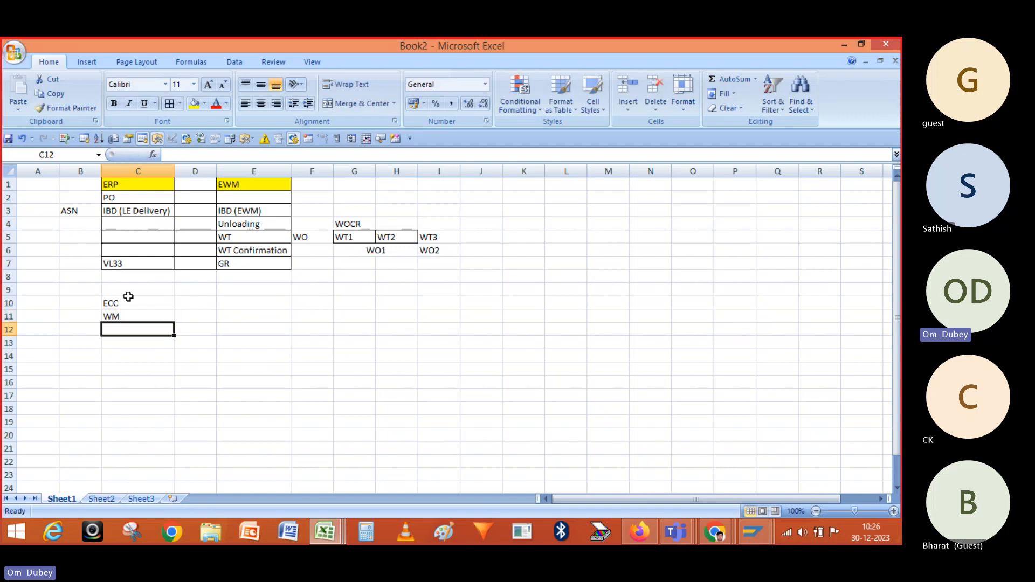
key(Up)
Enter YARD in cell E11 and DOCK in cell E12, in the column under EWM
click(231, 308)
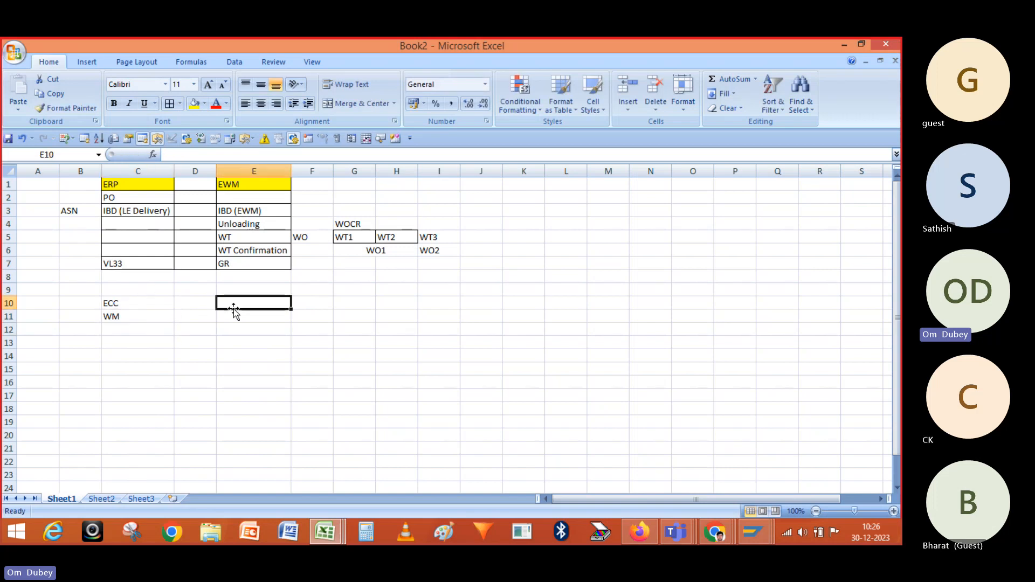
click(239, 182)
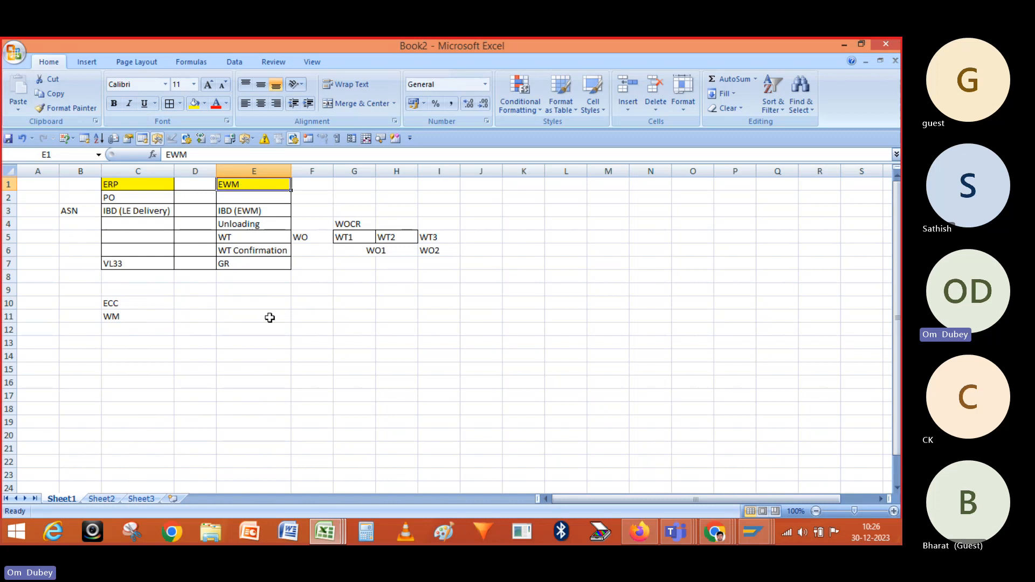
click(248, 314)
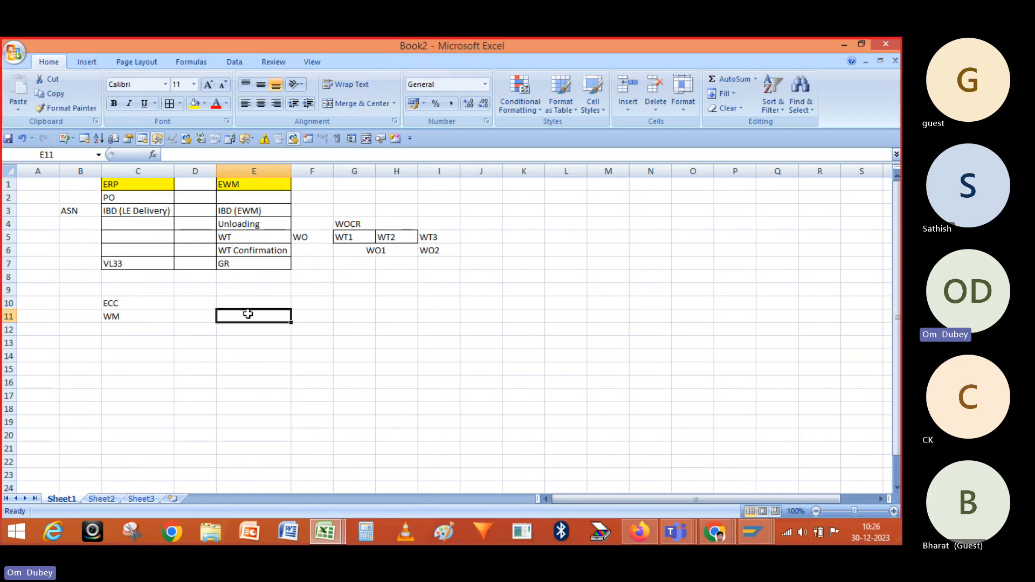
text(YARD)
key(Return)
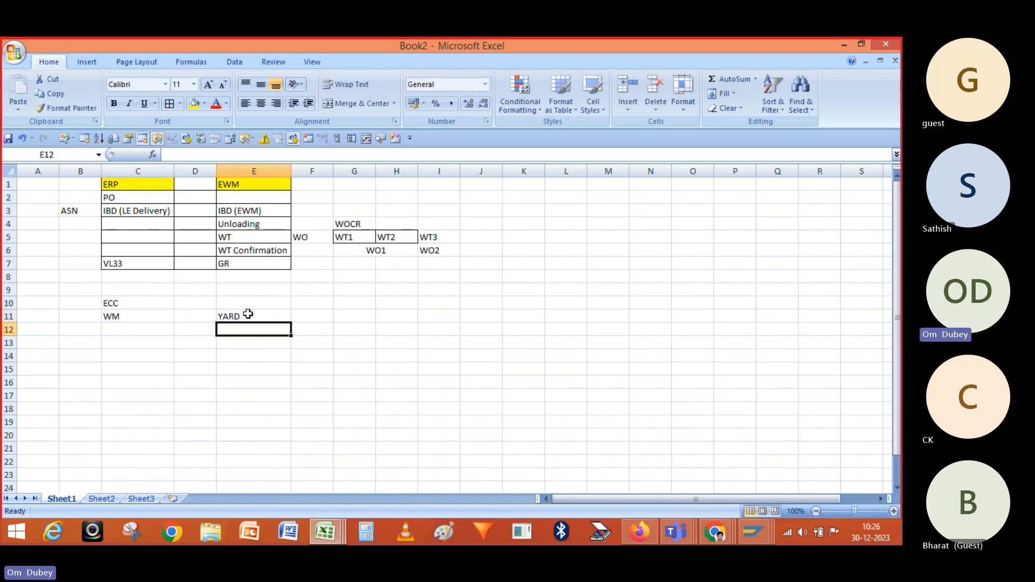
text(DOC)
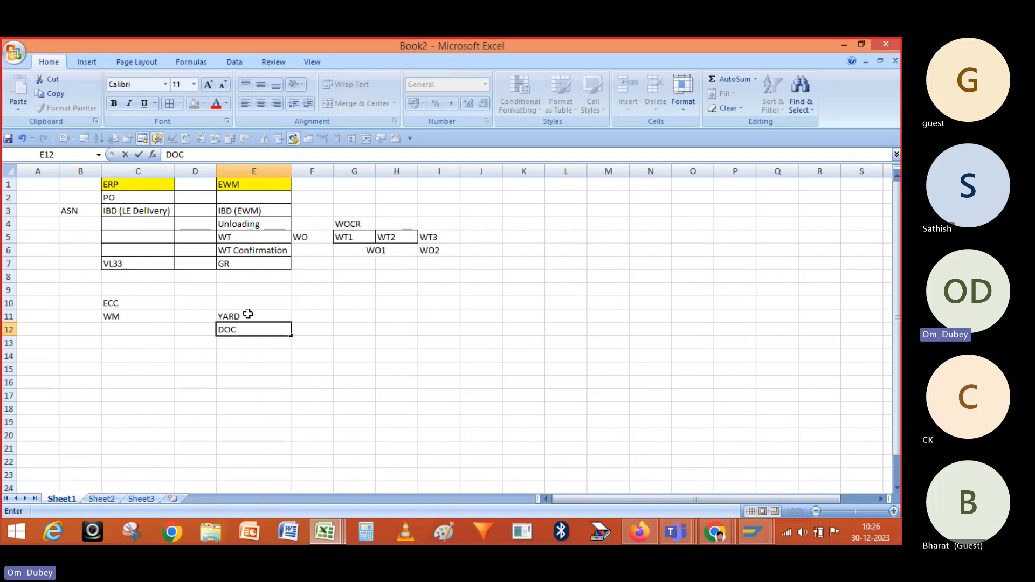
text(K)
key(Return)
Review the EWM column from its header through unloading and WT to the GR entry
click(248, 314)
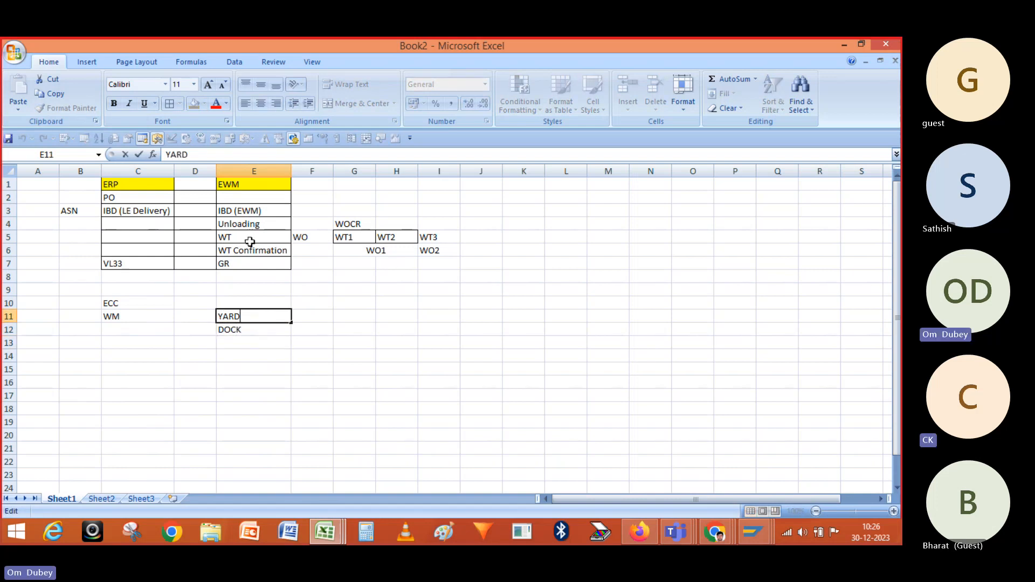
click(249, 185)
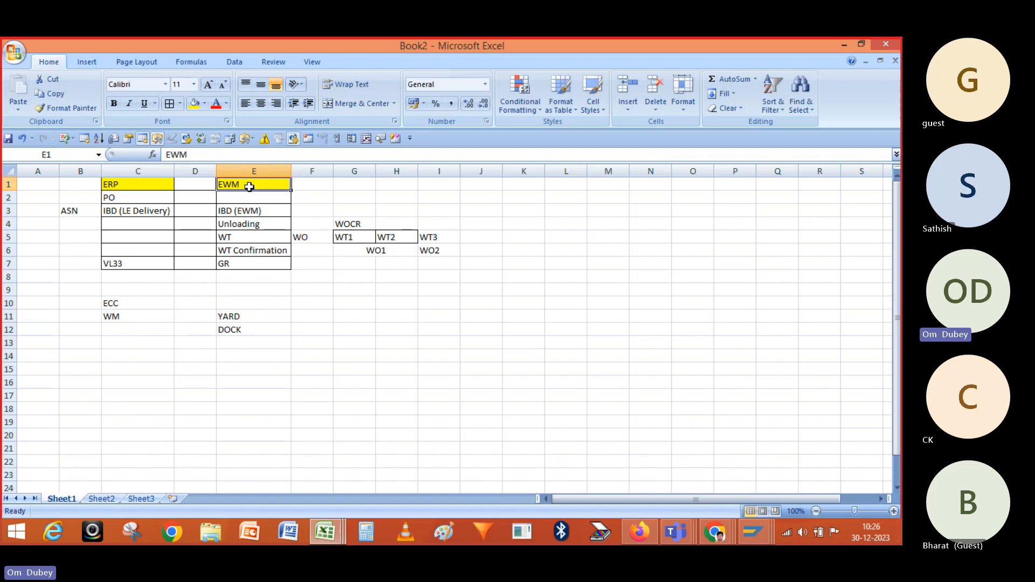
key(Down)
key(Down)
key(Down)
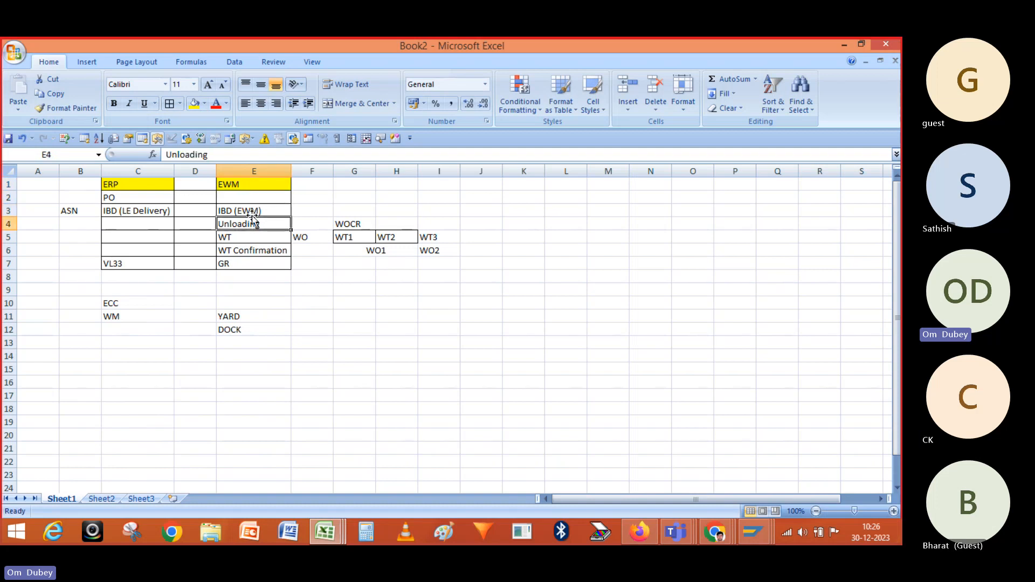
click(244, 243)
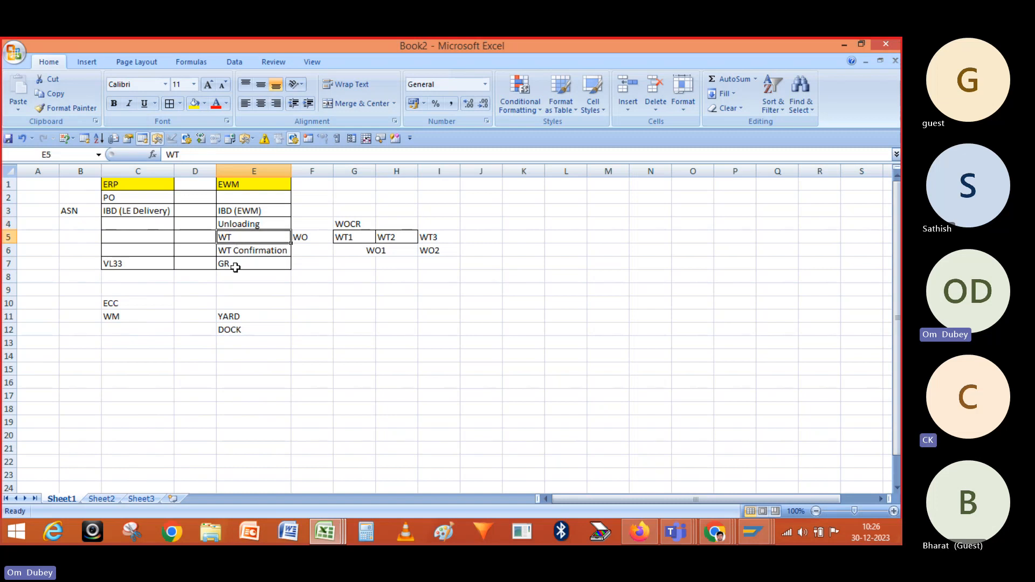
click(232, 265)
click(235, 184)
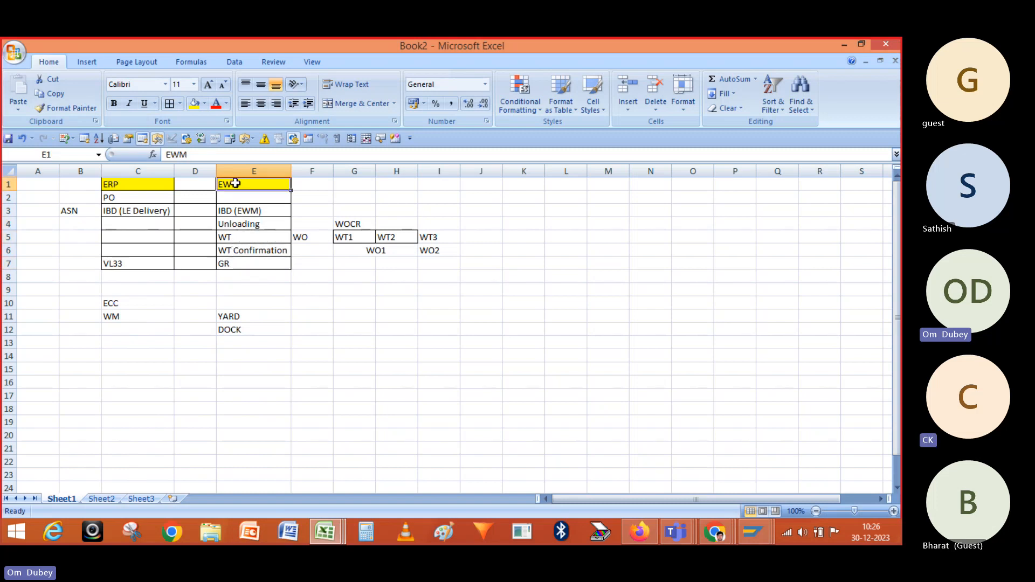
click(234, 240)
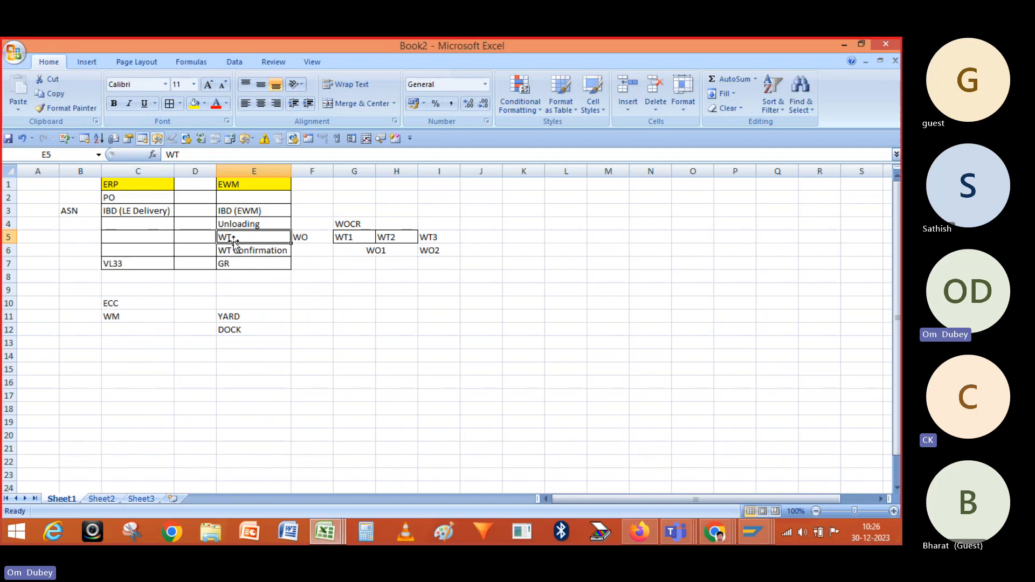
click(230, 263)
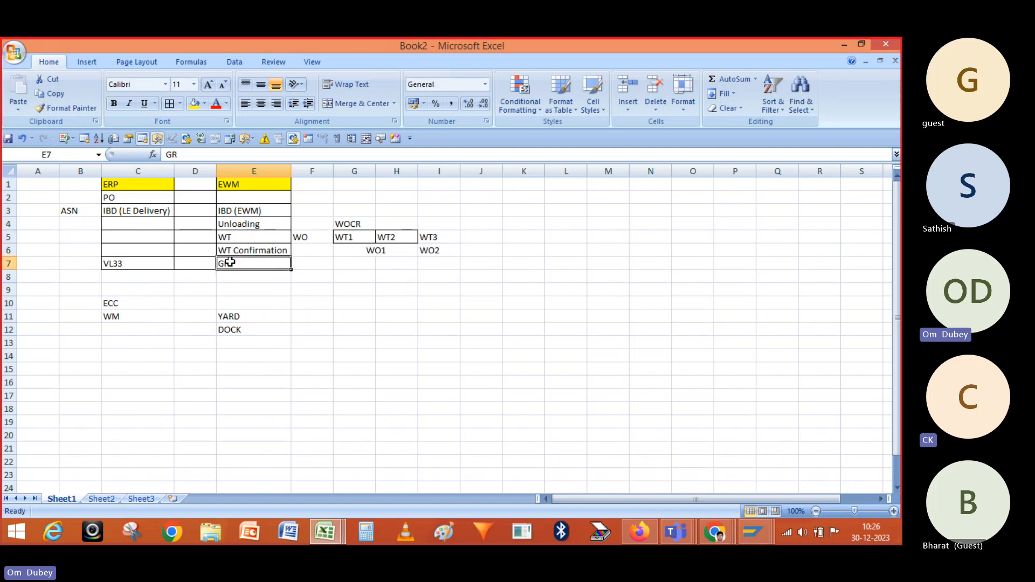
Extend the YARD entry in cell E11 to read YARD-TM-EWM
click(235, 237)
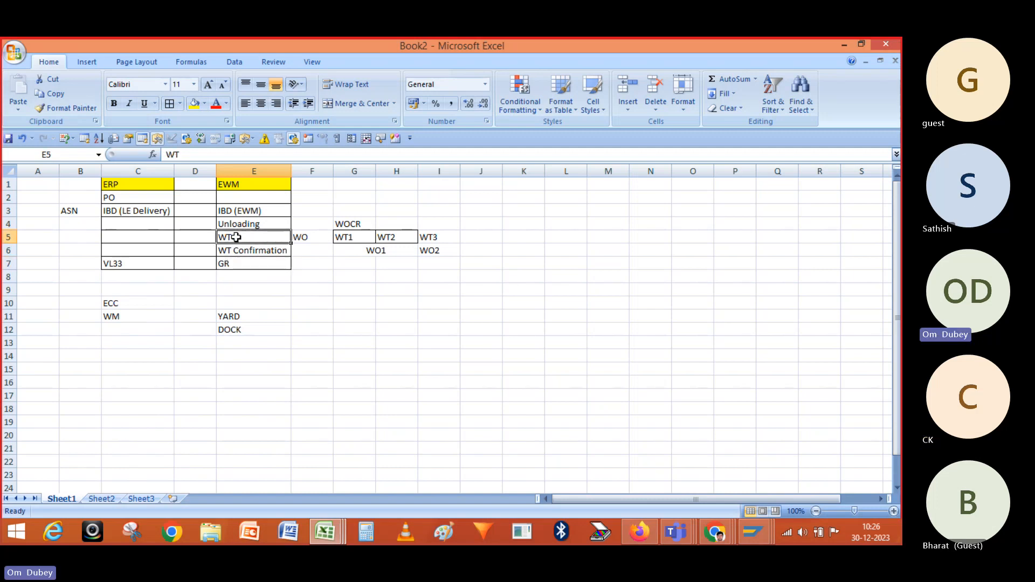
click(244, 185)
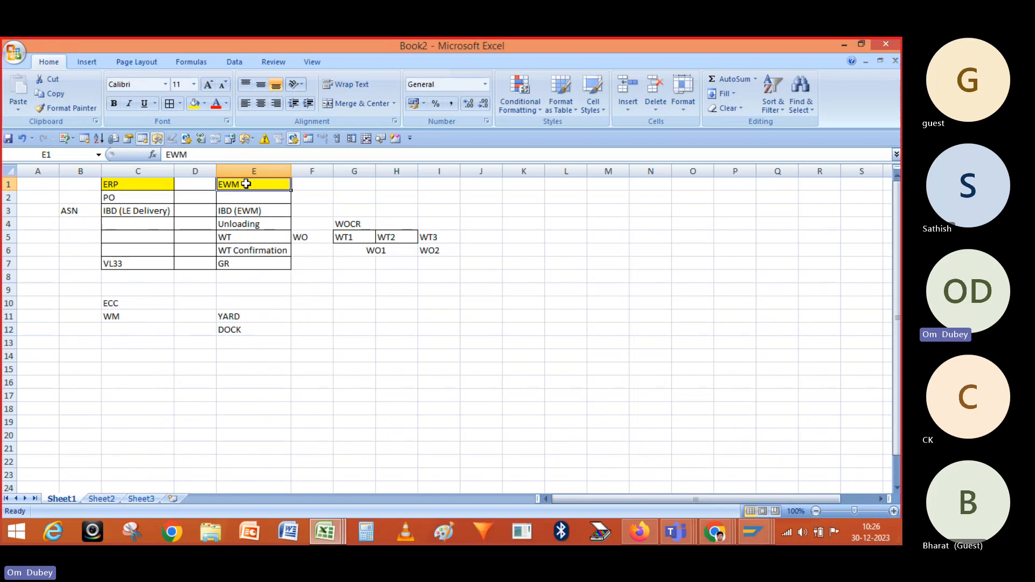
double_click(246, 317)
text(-)
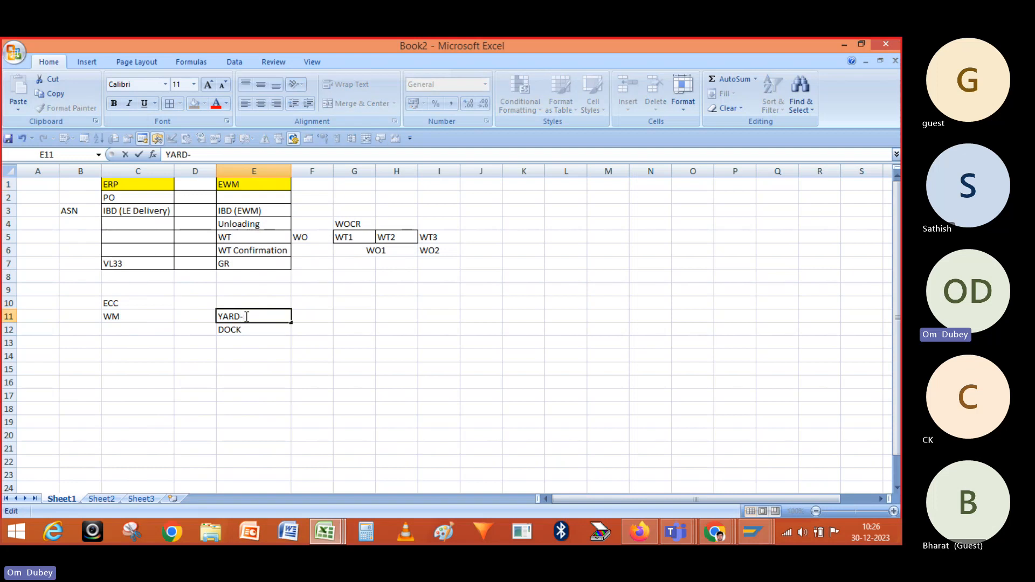
text(TM-EWM)
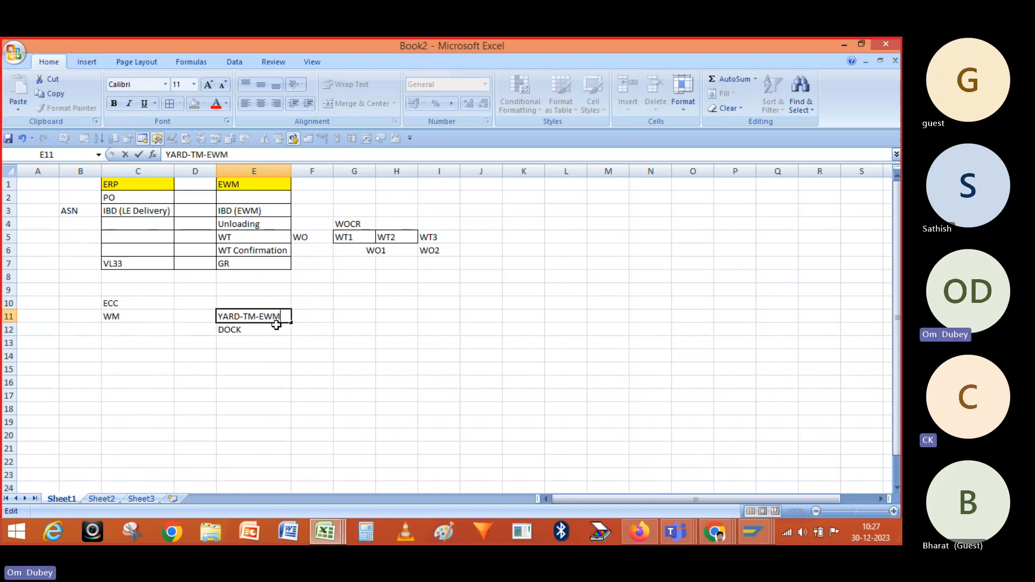
key(Return)
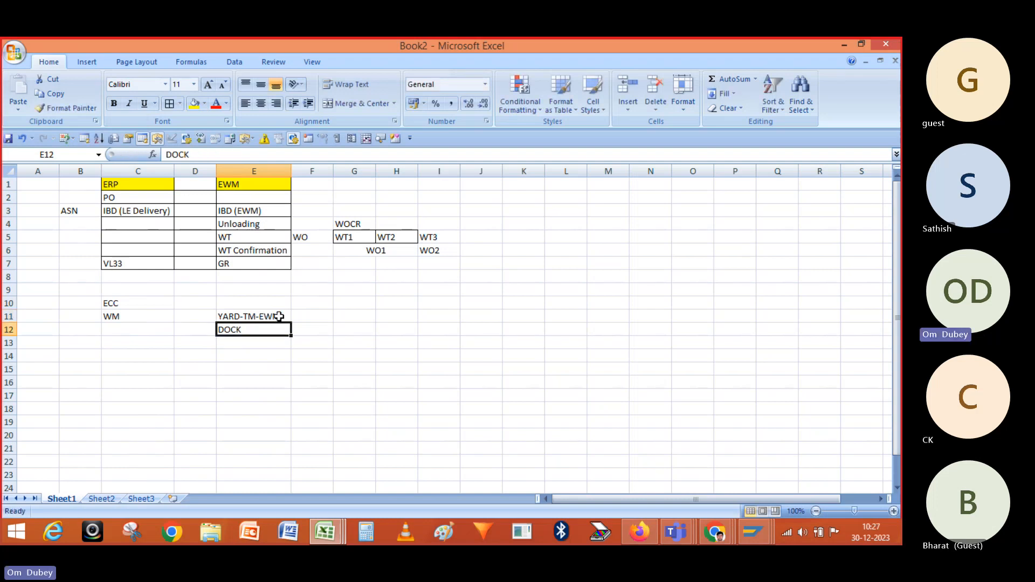
Enter NEED in K2 and ORG,PROCESS in L2, and widen column L to fit its text
click(241, 184)
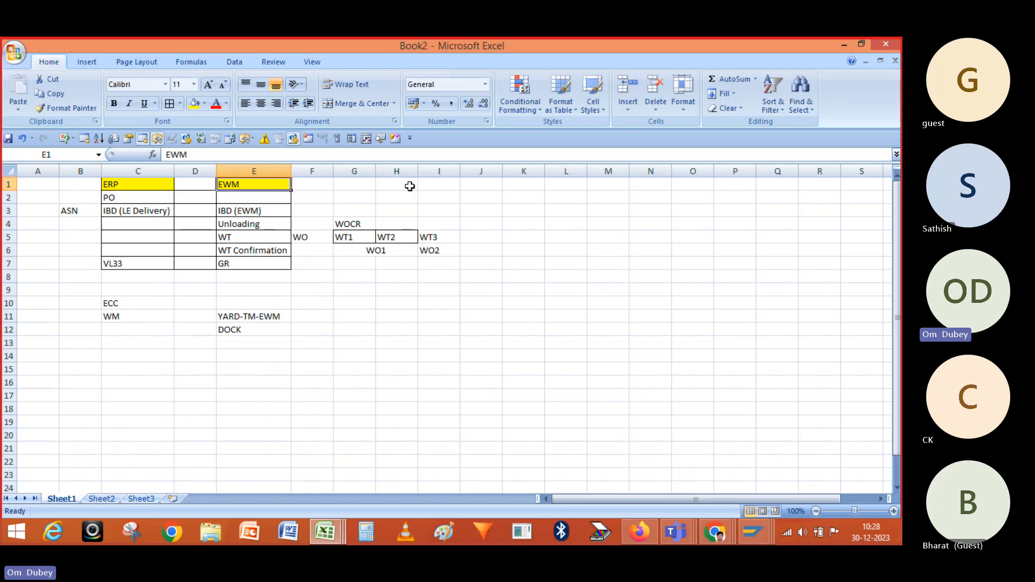
click(504, 185)
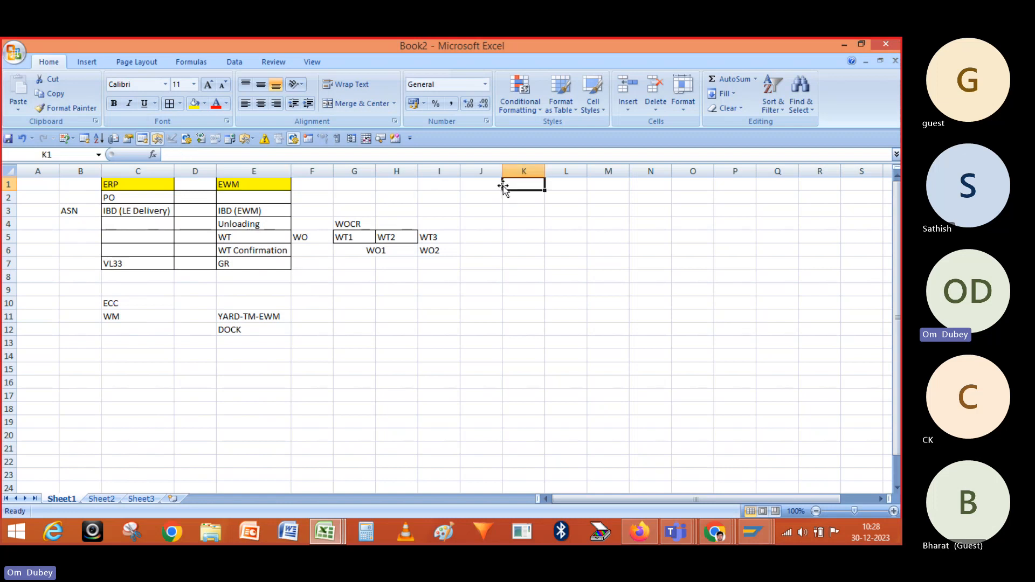
click(517, 197)
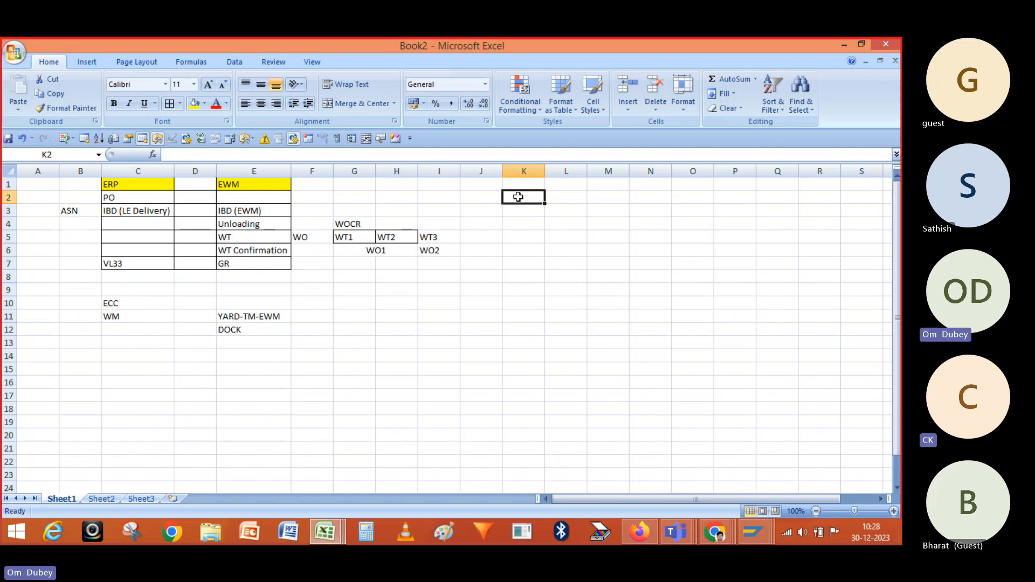
text(NEED)
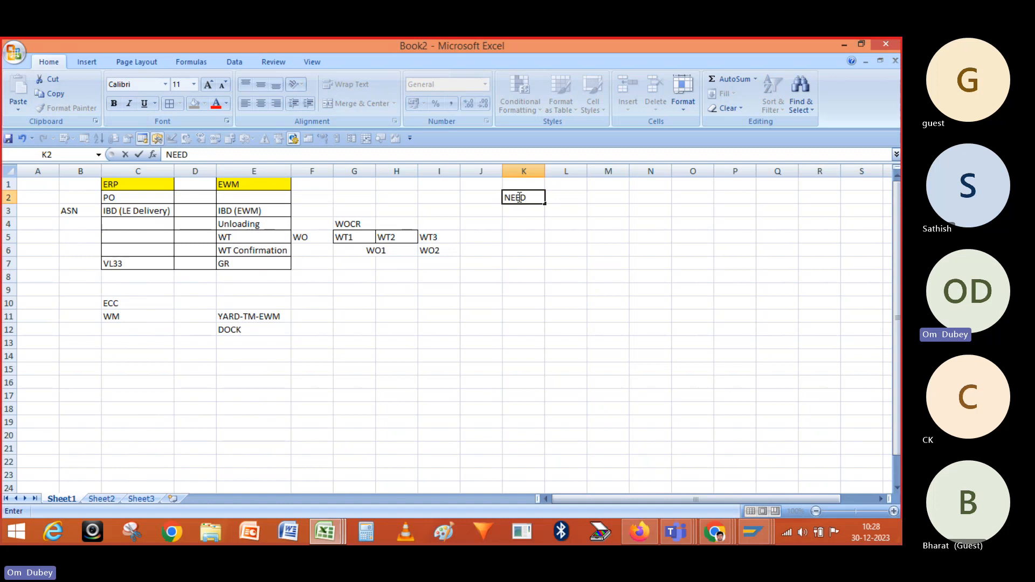
key(Tab)
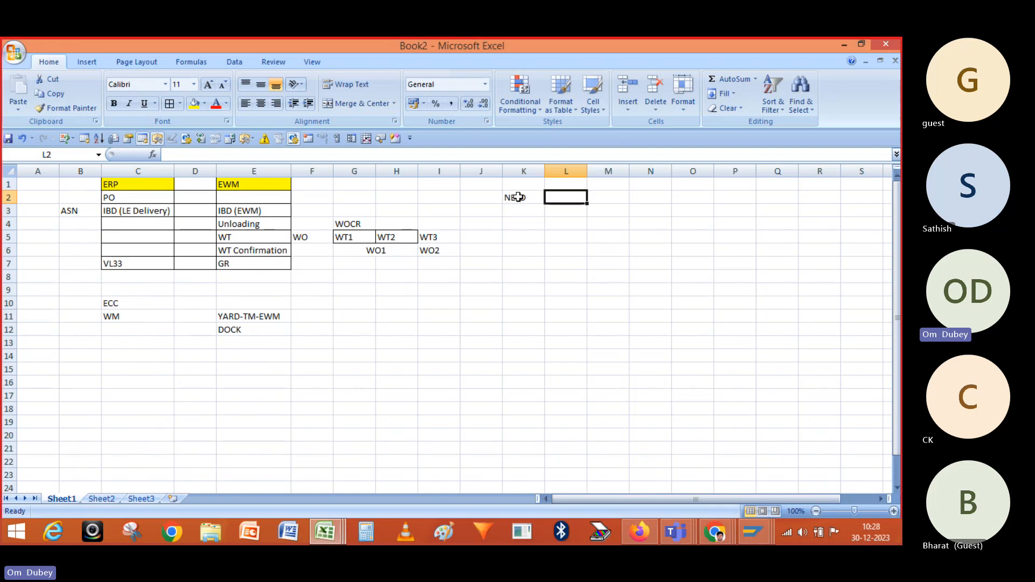
text(ORG)
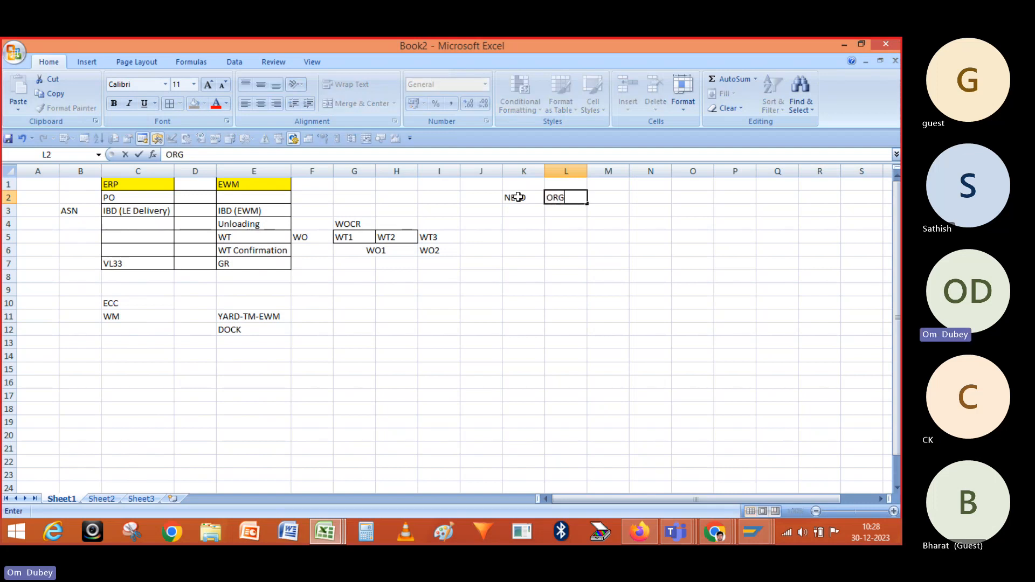
text(,PROCESS)
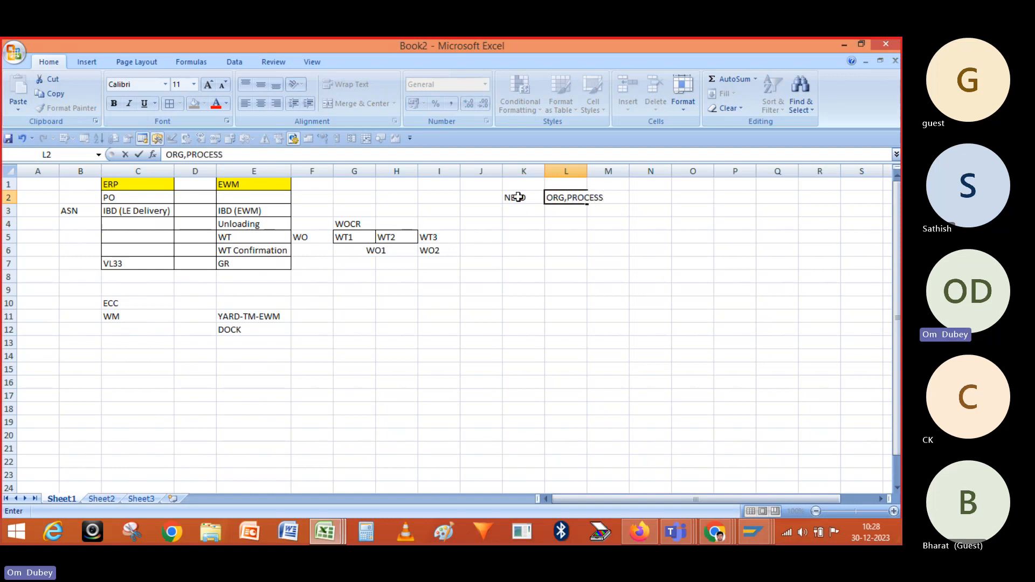
key(Return)
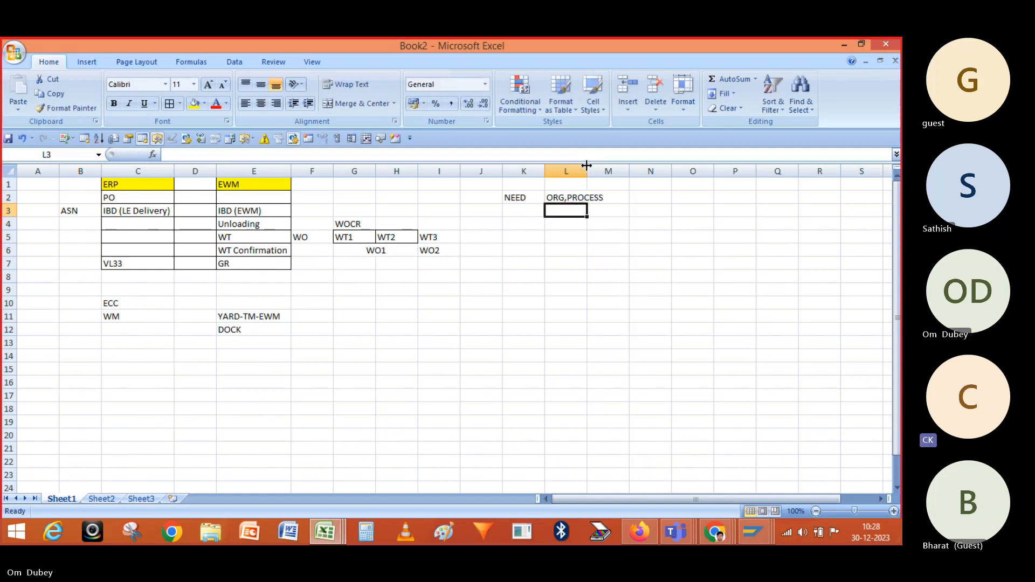
drag(586, 165, 607, 166)
Add AUDIT in M2 and SUPPORT in N2, with IT above SUPPORT in N1
click(625, 197)
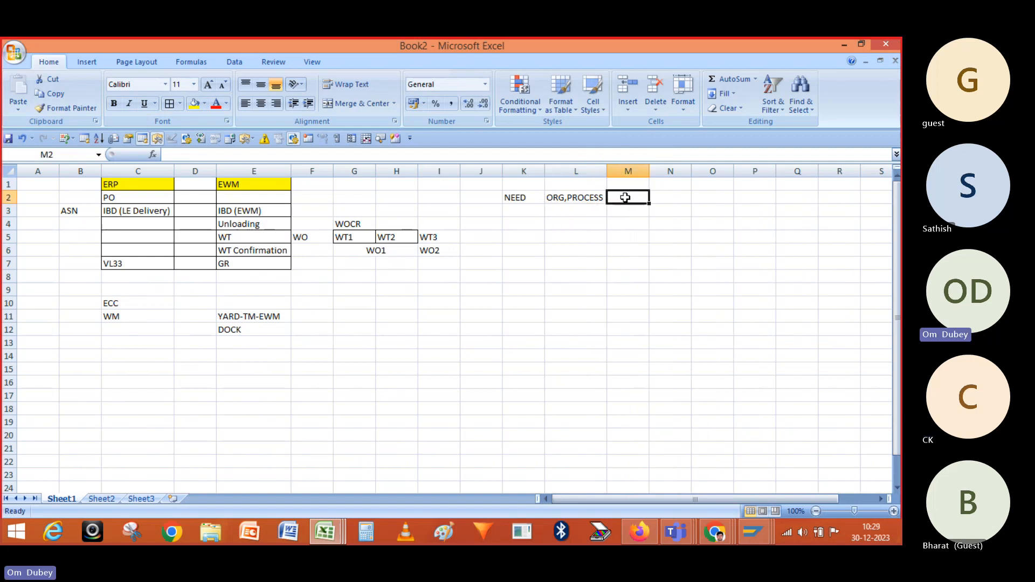
text(AUDIT)
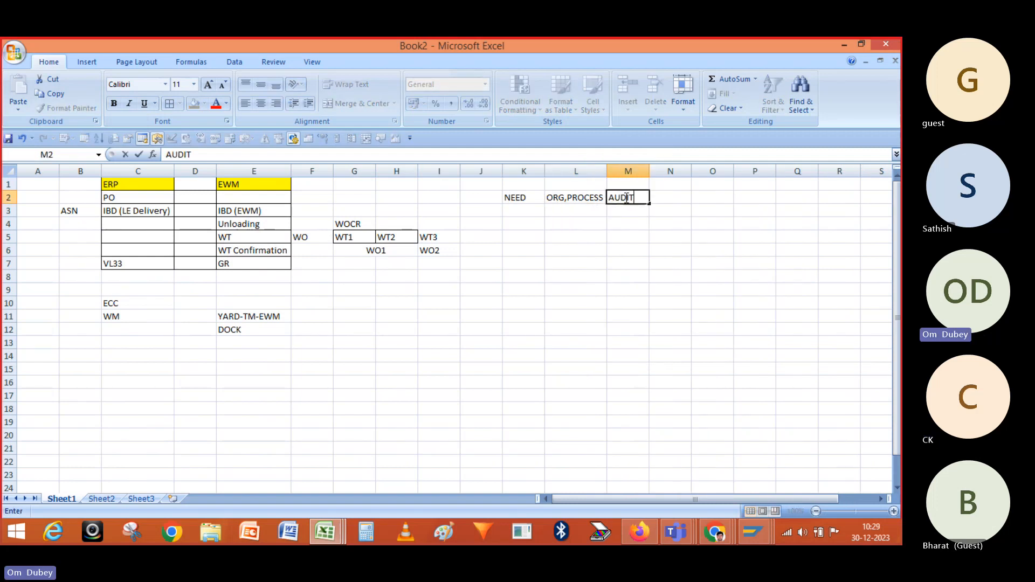
key(Return)
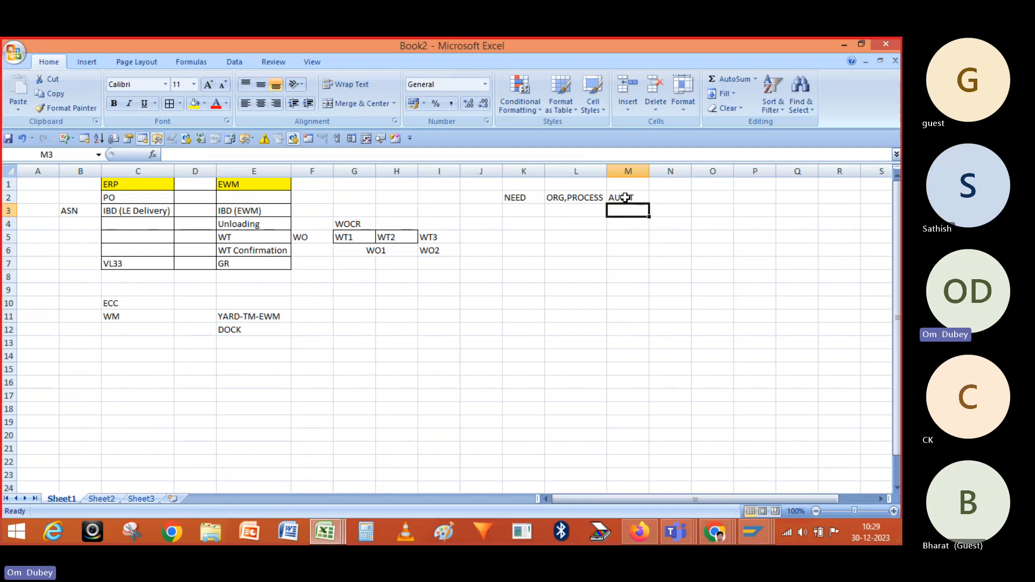
click(680, 195)
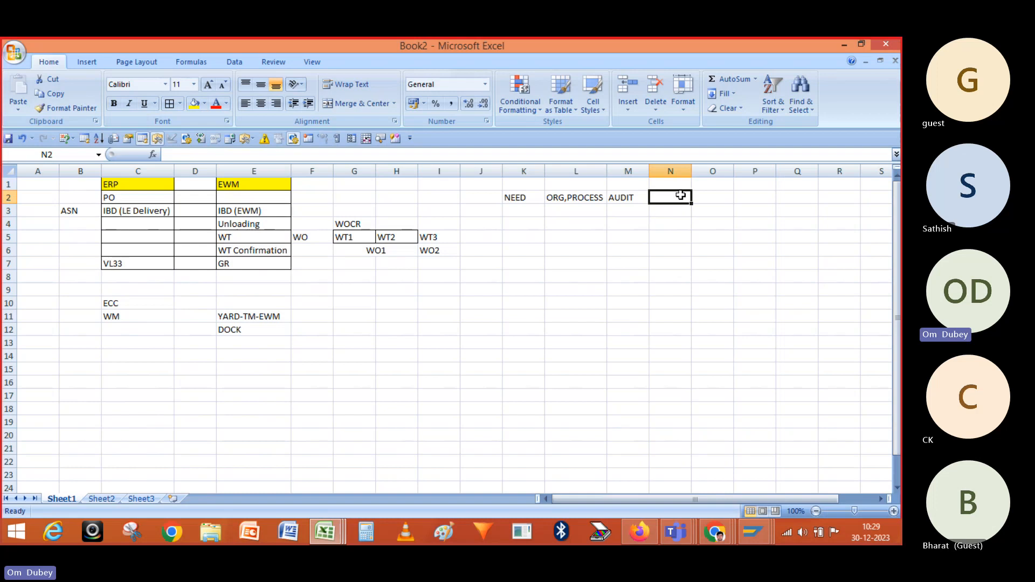
text(SUPPORT)
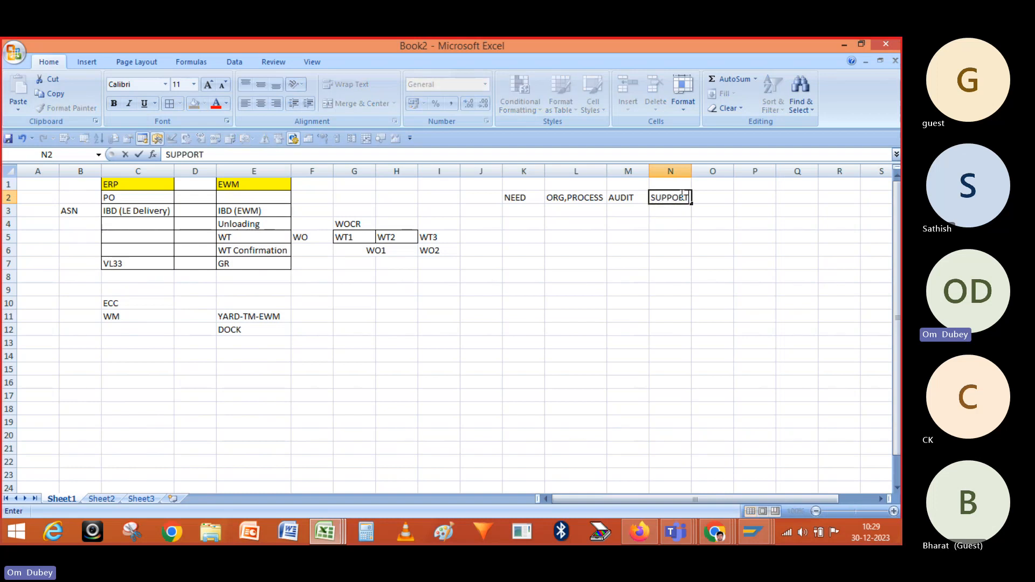
double_click(676, 186)
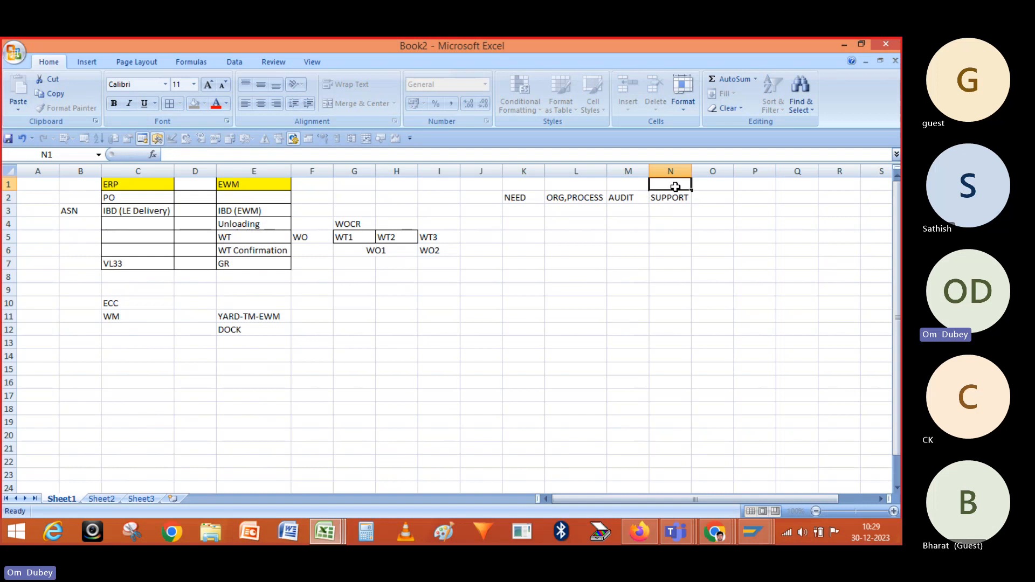
text(IT)
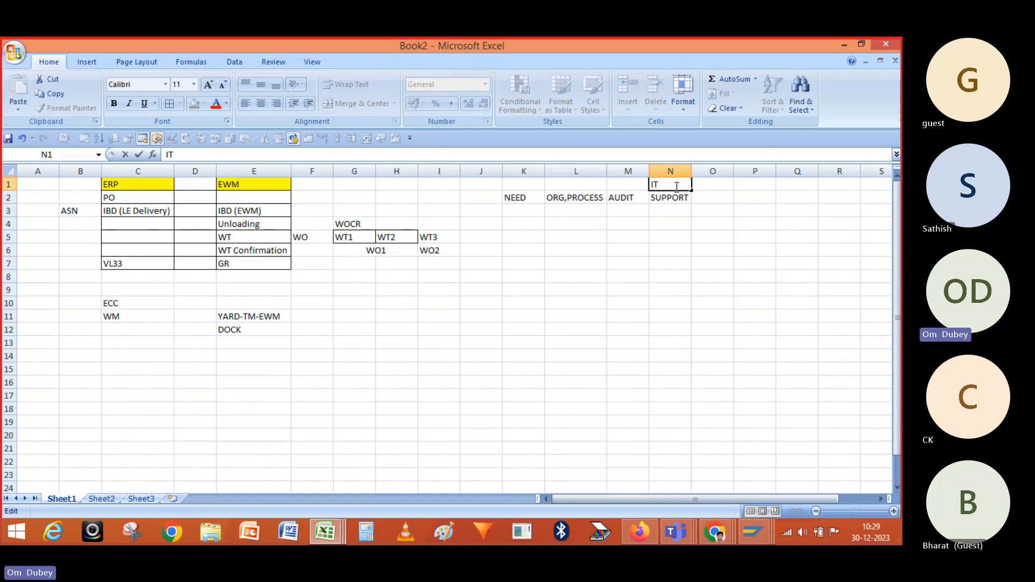
key(Return)
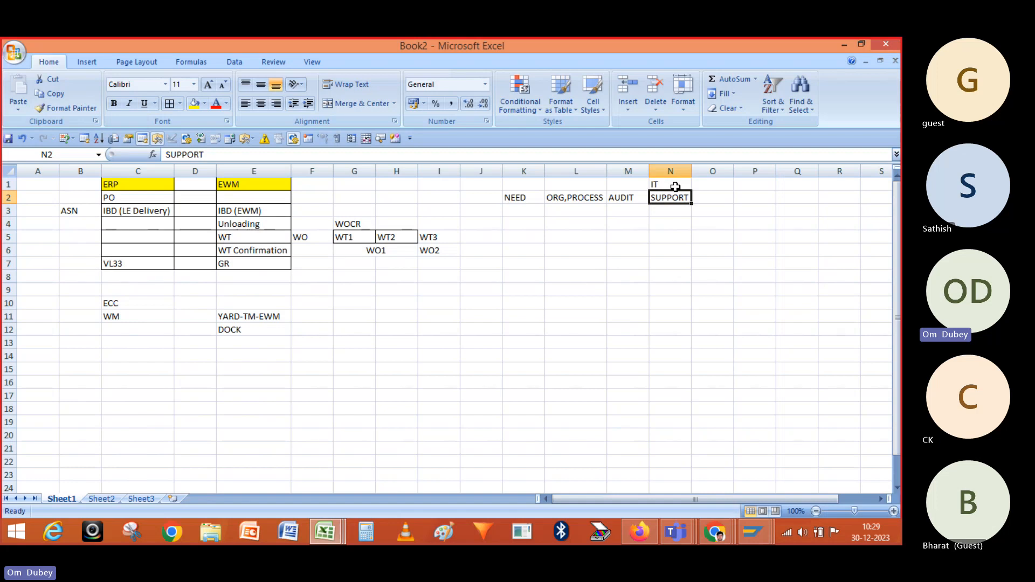
Review the row 2 entries between SUPPORT and NEED and the cells beneath NEED
key(Left)
key(Left)
key(Left)
key(Right)
key(Right)
key(Right)
key(Left)
key(Left)
key(Left)
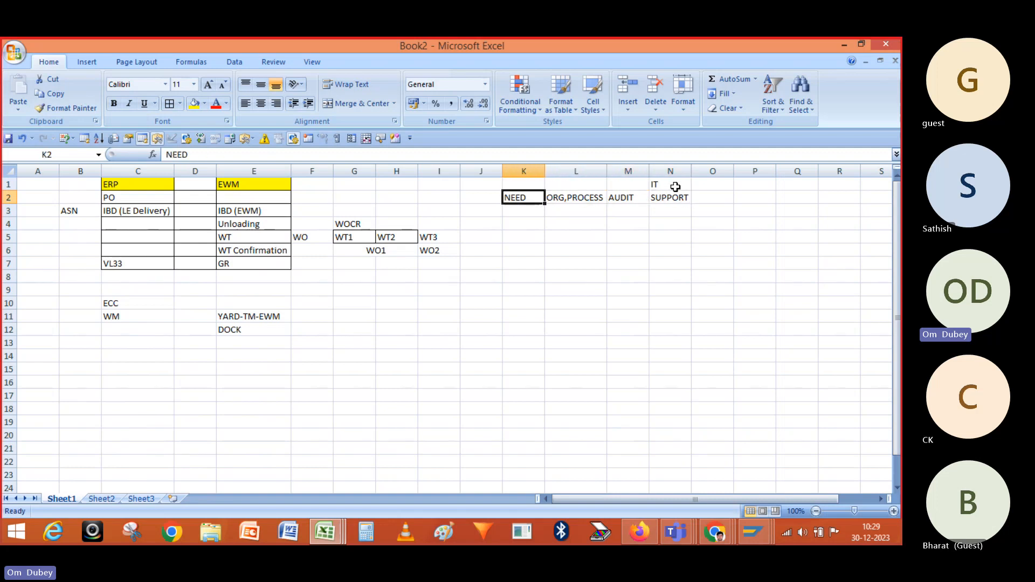
key(Down)
key(Down)
key(Down)
key(Down)
key(Up)
key(Up)
key(Up)
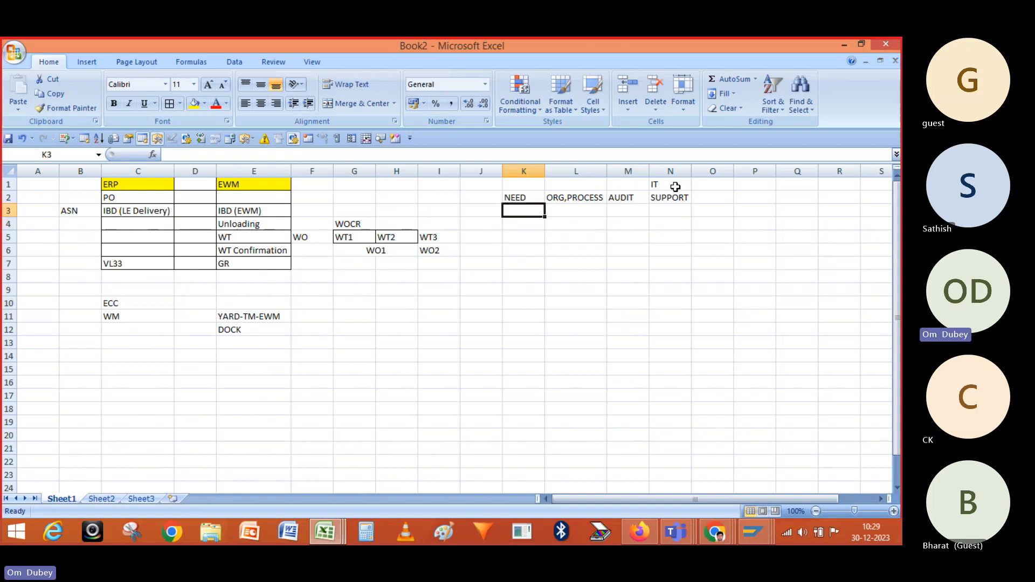
key(Down)
key(Down)
key(Down)
key(Up)
key(Up)
key(Up)
key(Up)
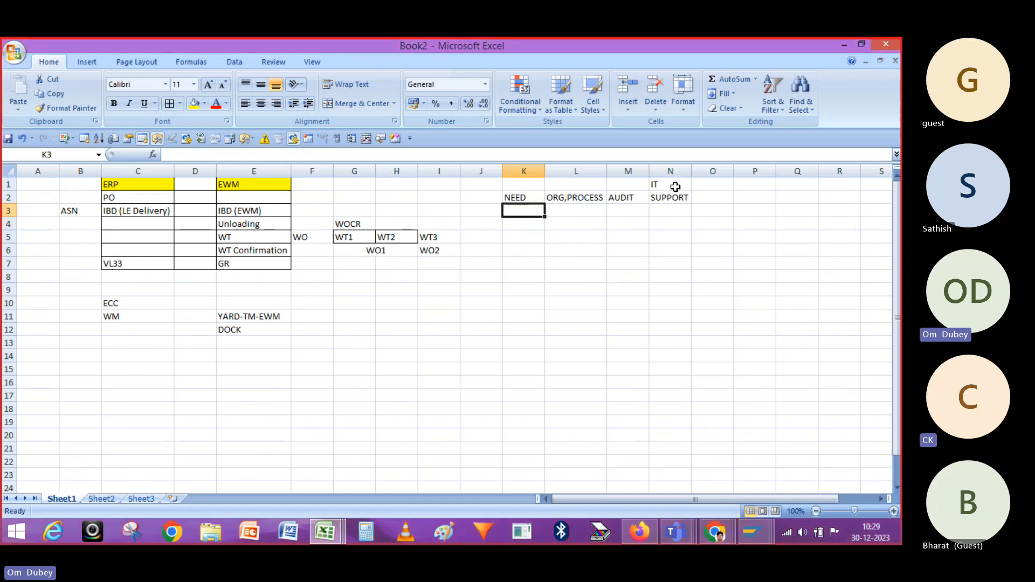
Enter SAP in cell L1, above ORG,PROCESS
key(Right)
key(Up)
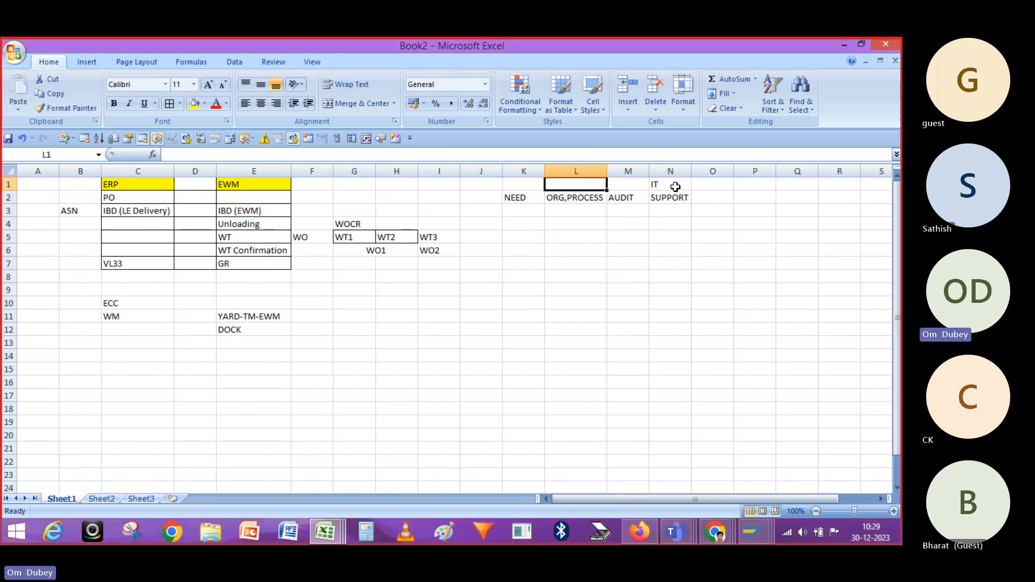
text(SAP)
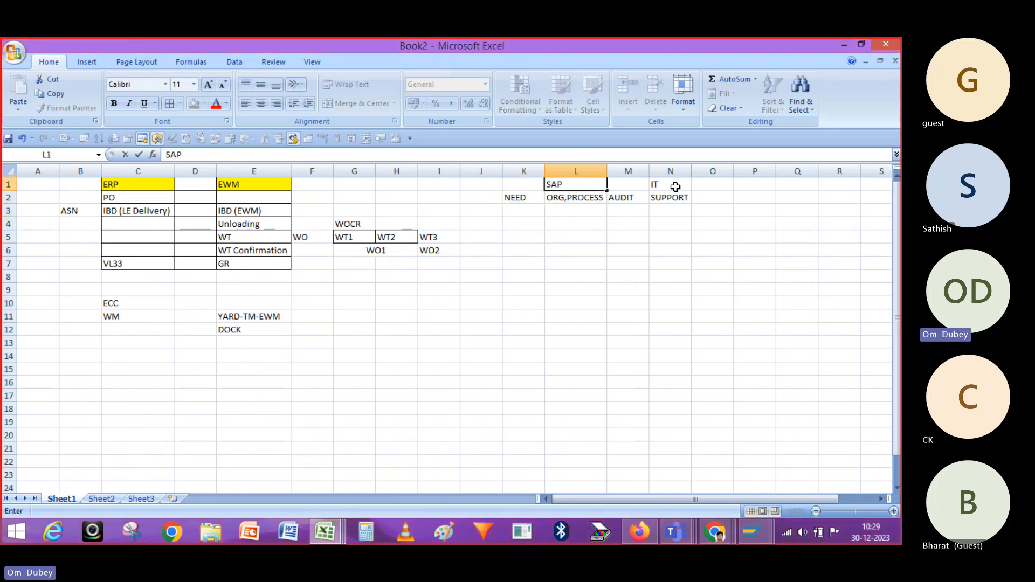
key(Return)
Enter TR in L3 and TO in L4, below ORG,PROCESS
key(Up)
key(Down)
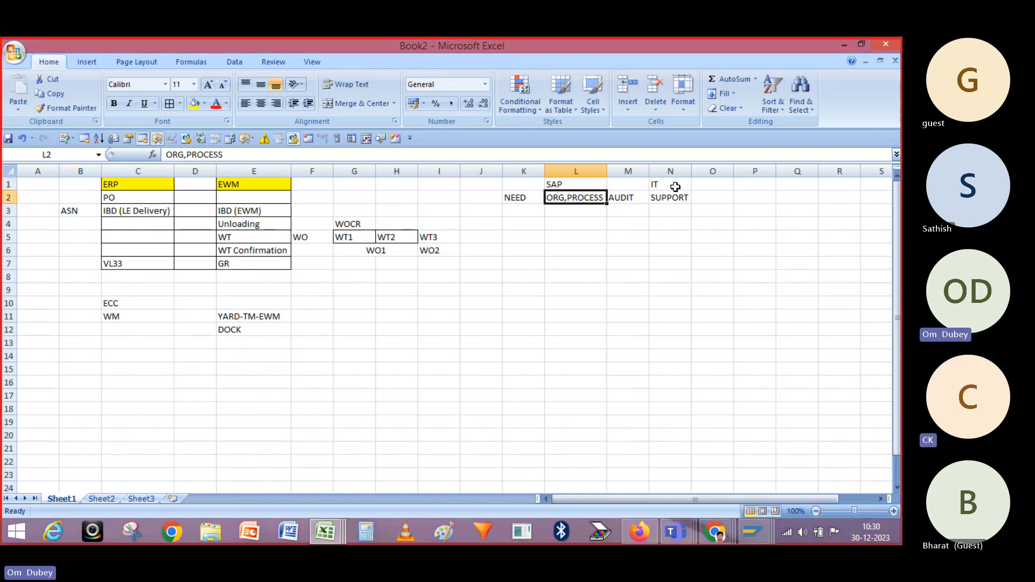
key(Down)
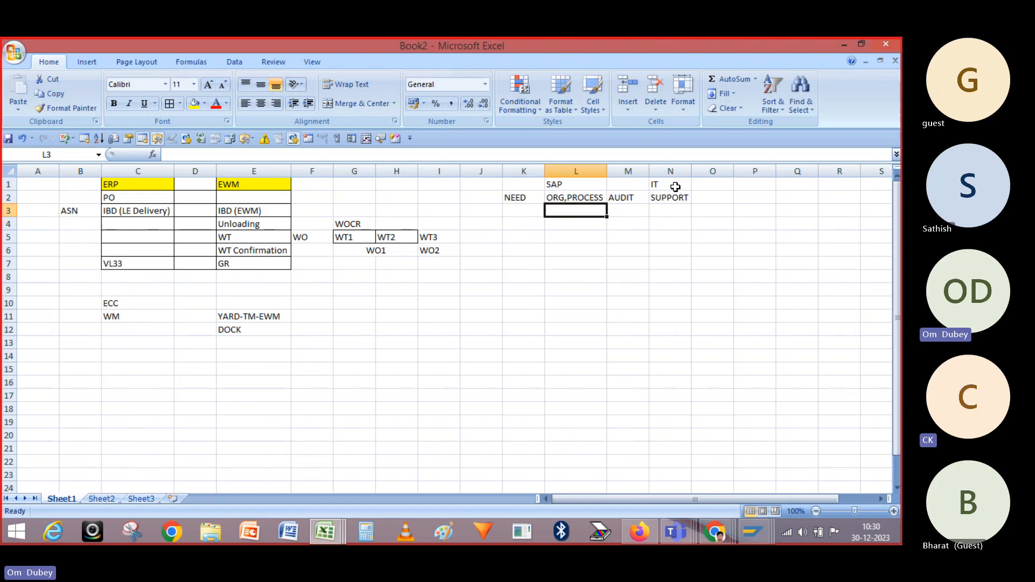
text(TR)
key(Return)
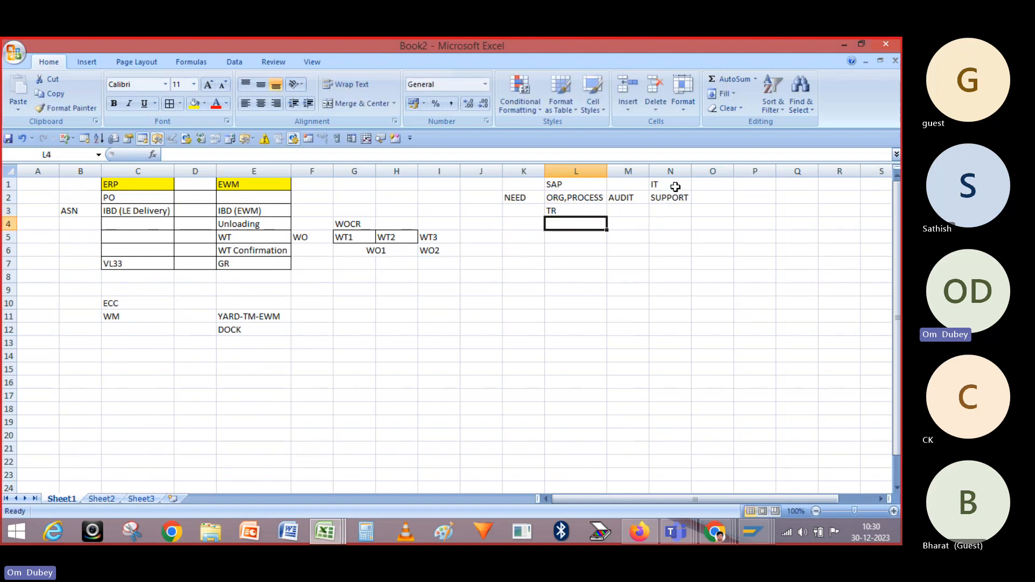
text(TO)
key(Return)
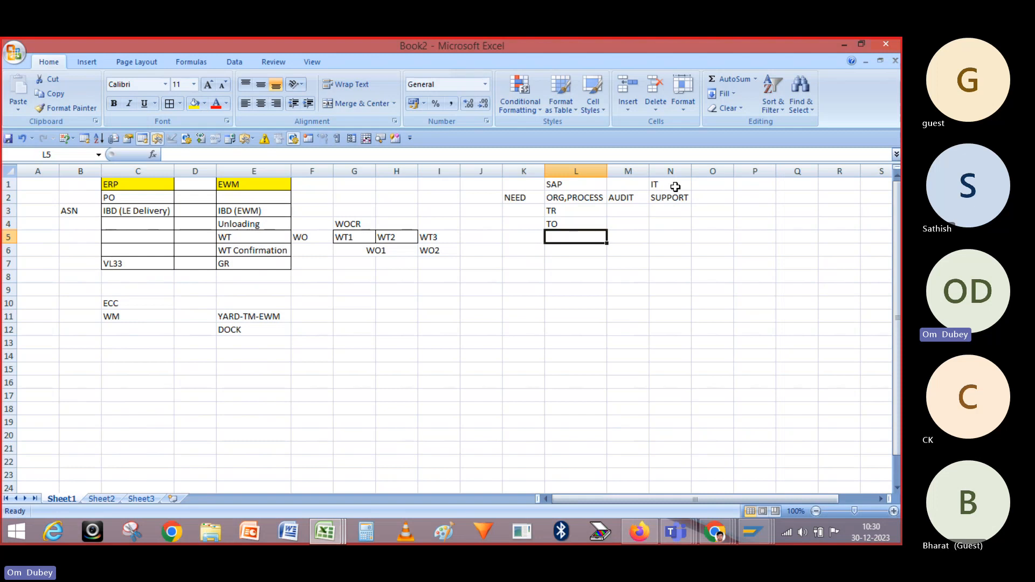
Review the column L entries from SAP through ORG,PROCESS and TR to TO
key(Up)
key(Up)
key(Up)
key(Up)
key(Down)
key(Down)
key(Down)
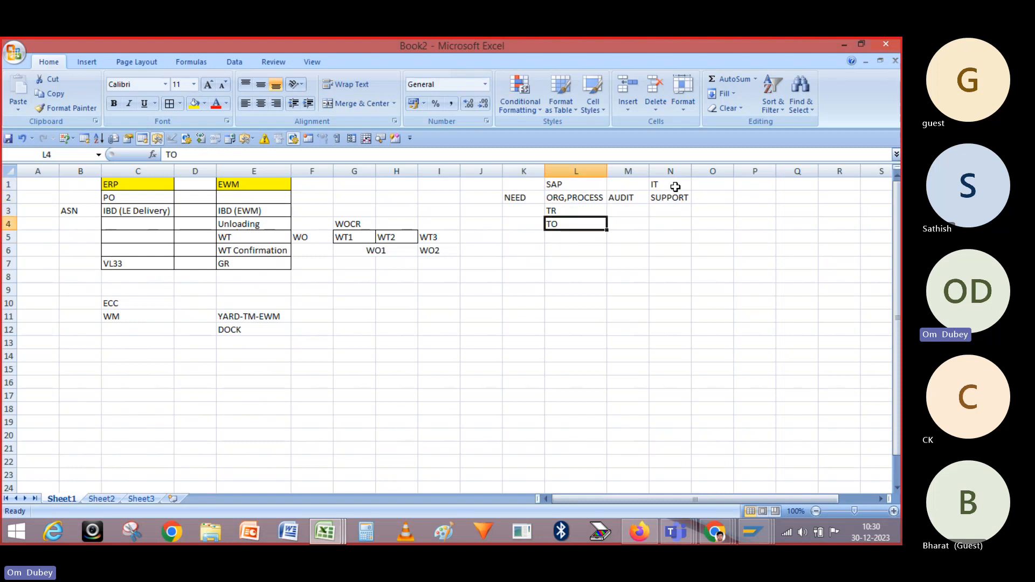
key(Up)
key(Up)
key(Up)
key(Down)
key(Down)
key(Down)
key(Up)
key(Up)
key(Up)
key(Down)
Examine the AUDIT and SUPPORT entries in row 2 alongside ORG,PROCESS and the cells beneath it
key(Right)
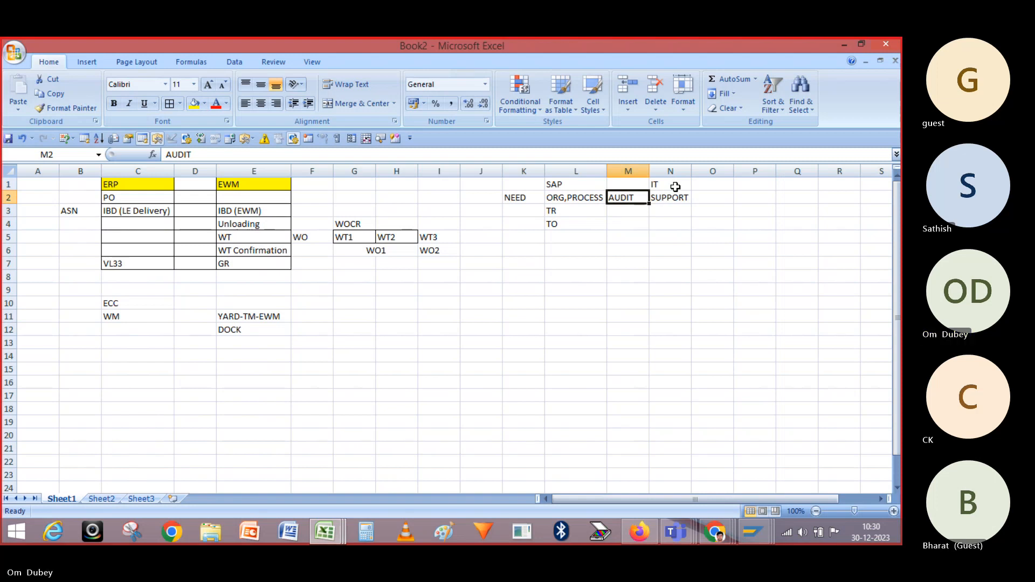
key(Down)
key(Up)
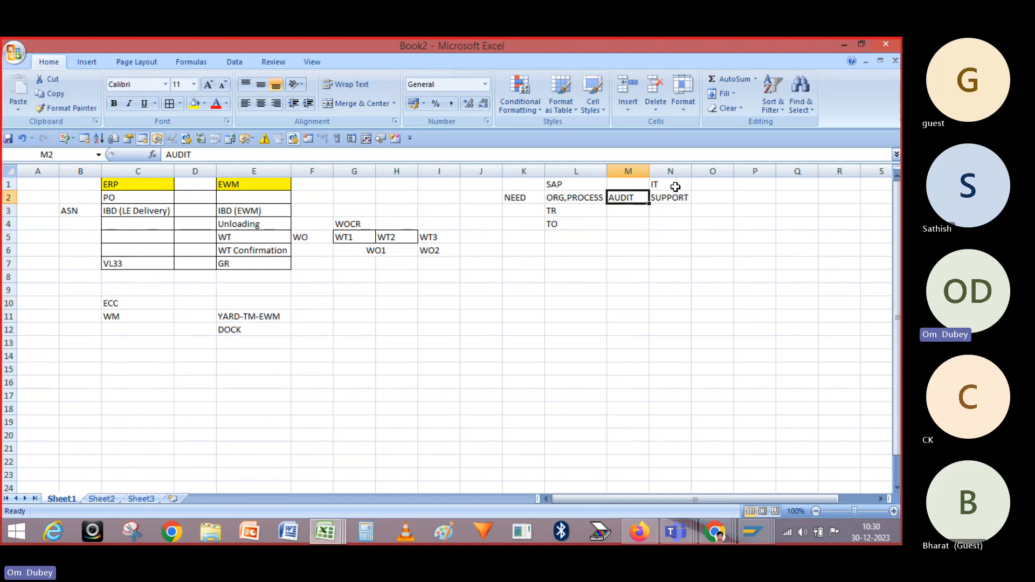
key(Right)
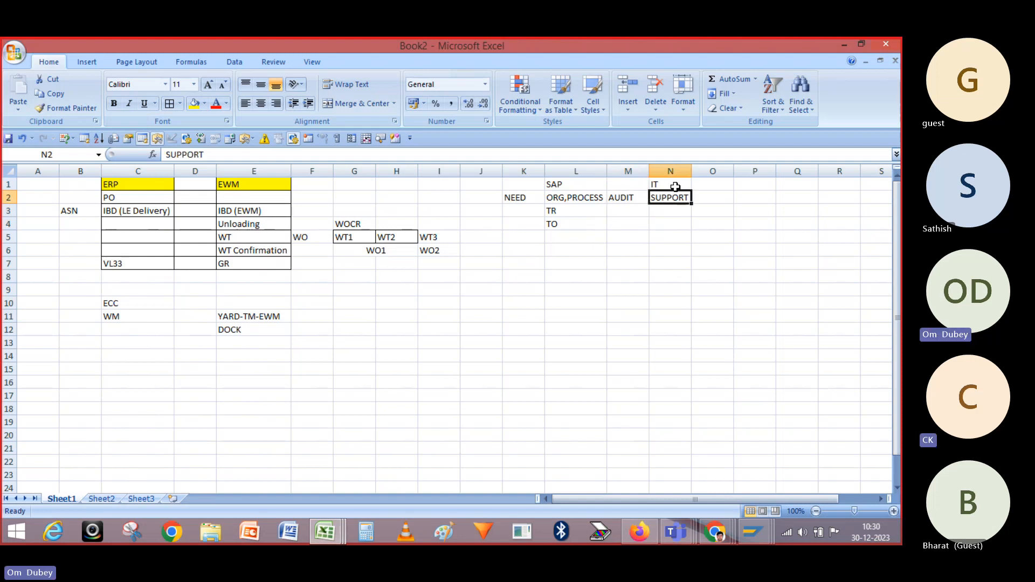
key(Left)
key(Left)
key(Down)
key(Down)
key(Up)
key(Up)
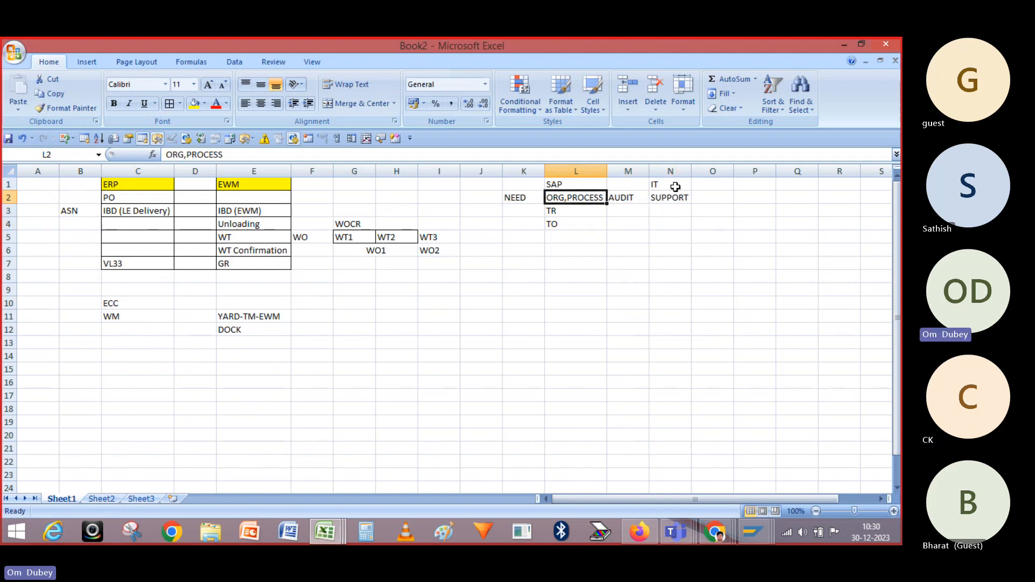
Review ORG,PROCESS with TR and TO beneath it in column L, and the SUPPORT entry in row 2
key(Down)
key(Down)
key(Up)
key(Up)
key(Down)
key(Down)
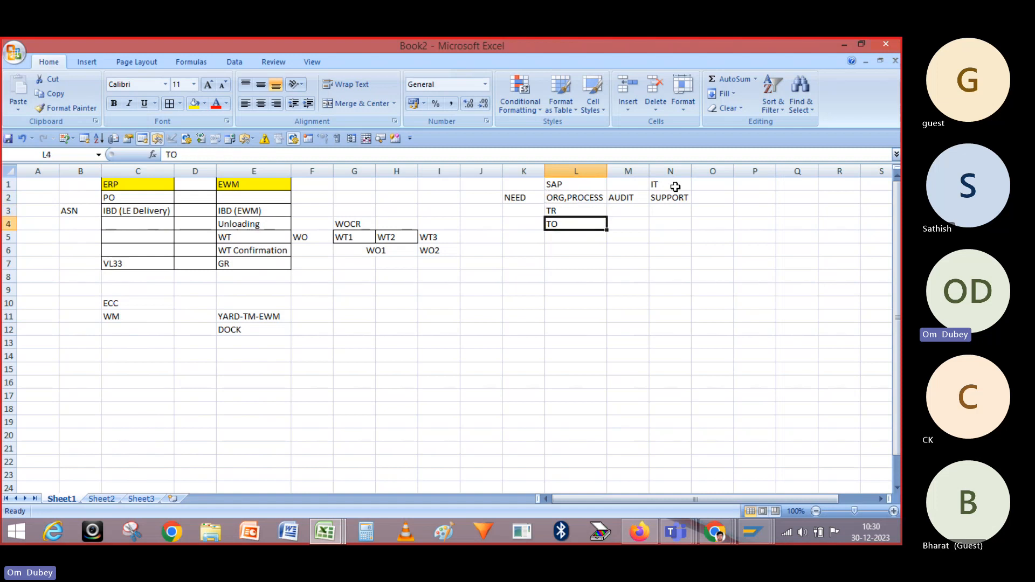
key(Up)
key(Up)
key(Right)
key(Right)
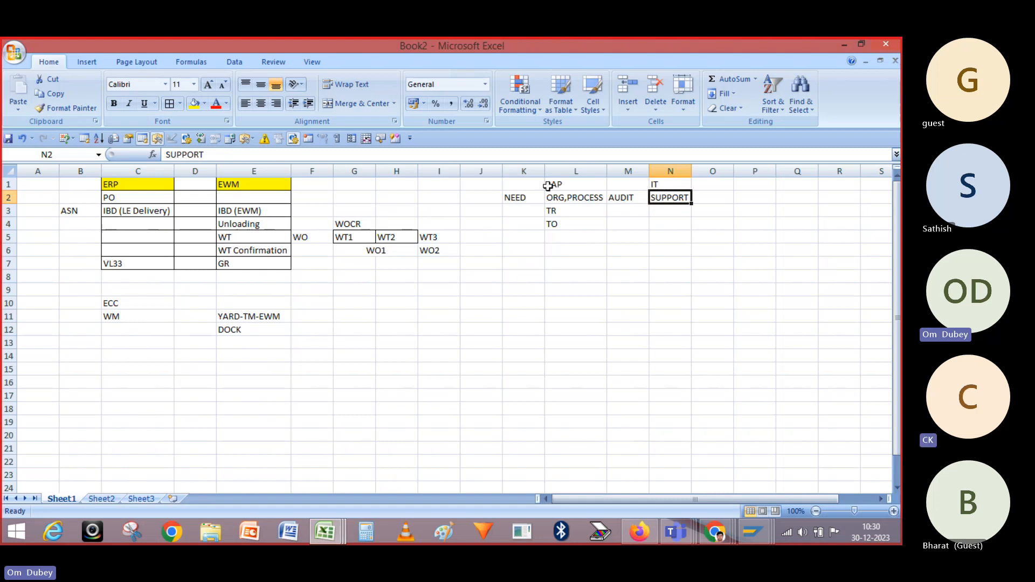
Apply all borders to the row 2 cells from NEED through SUPPORT, K2:N2
click(524, 201)
drag(524, 200, 658, 197)
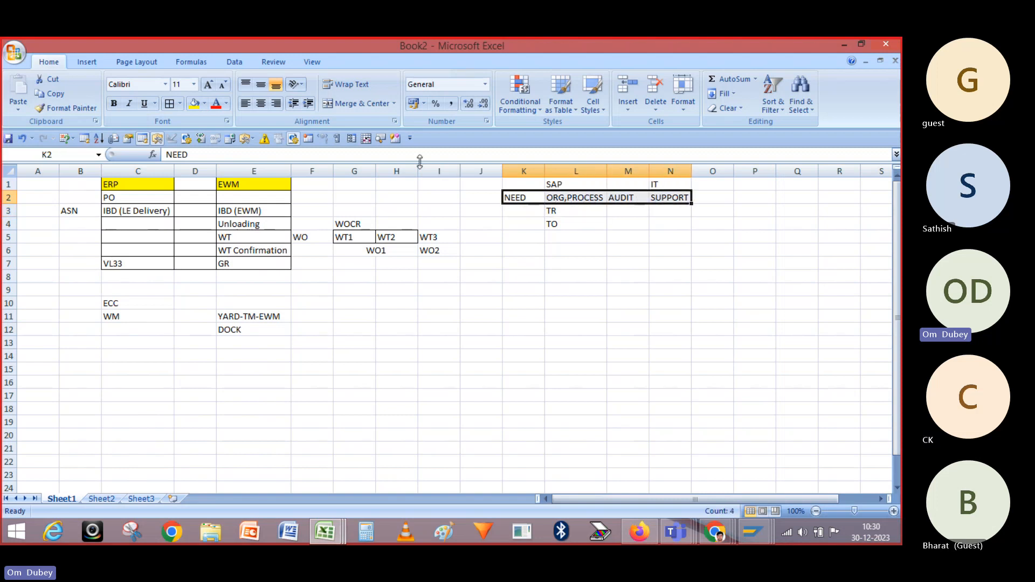
click(170, 104)
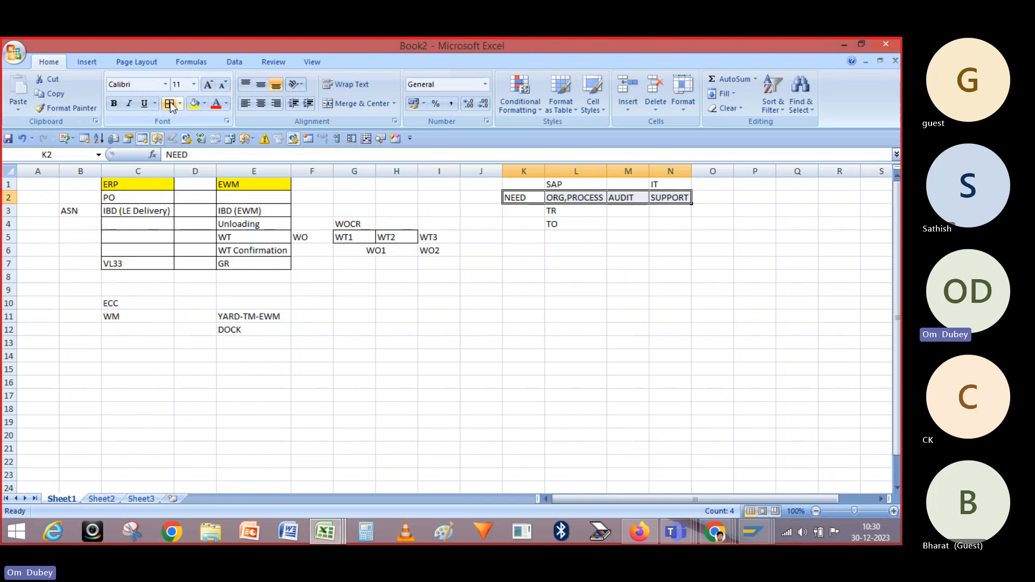
click(553, 248)
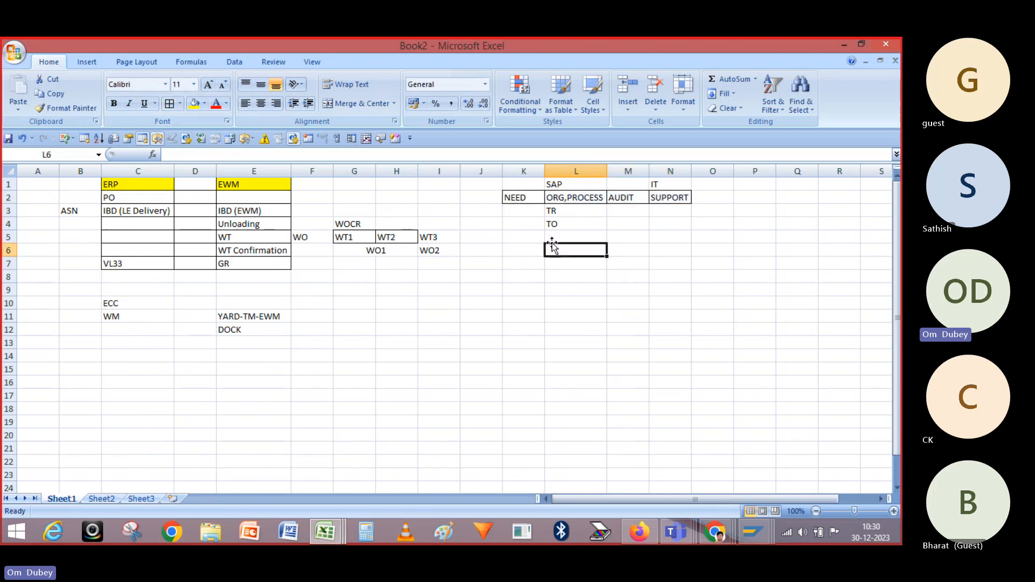
Apply all borders to the TR and TO cells, L3:L4
click(556, 210)
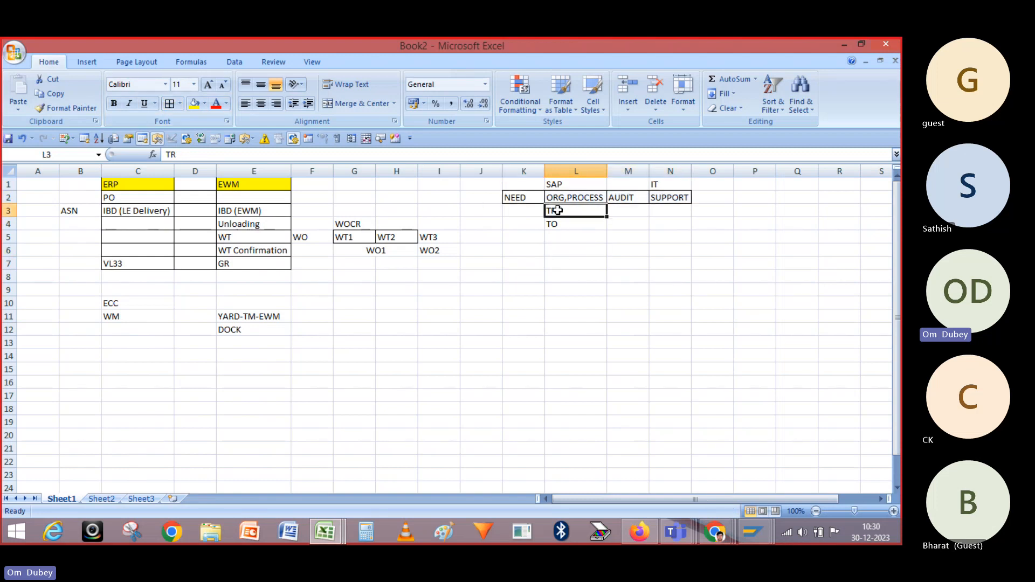
drag(557, 210, 558, 222)
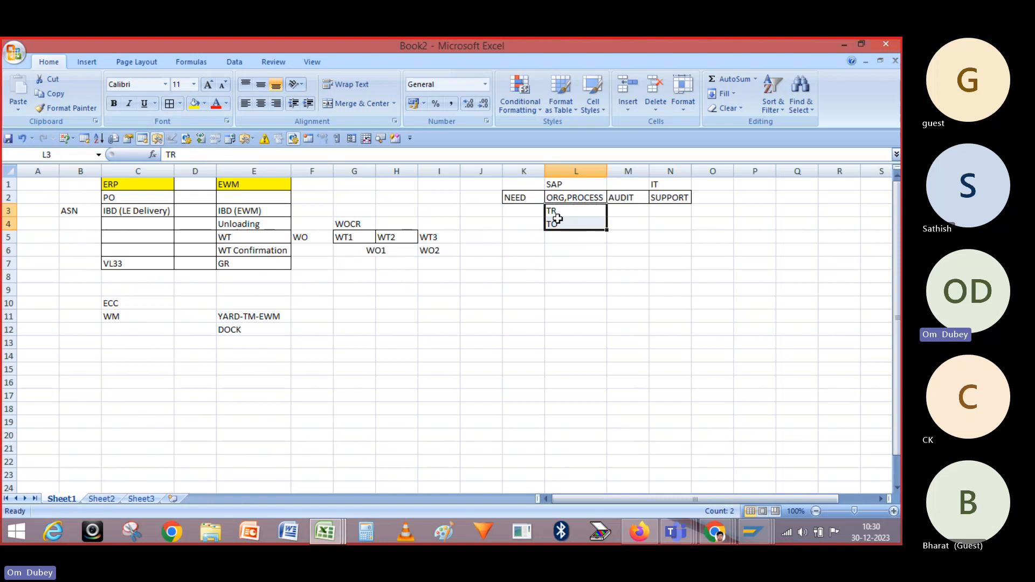
click(166, 106)
click(575, 305)
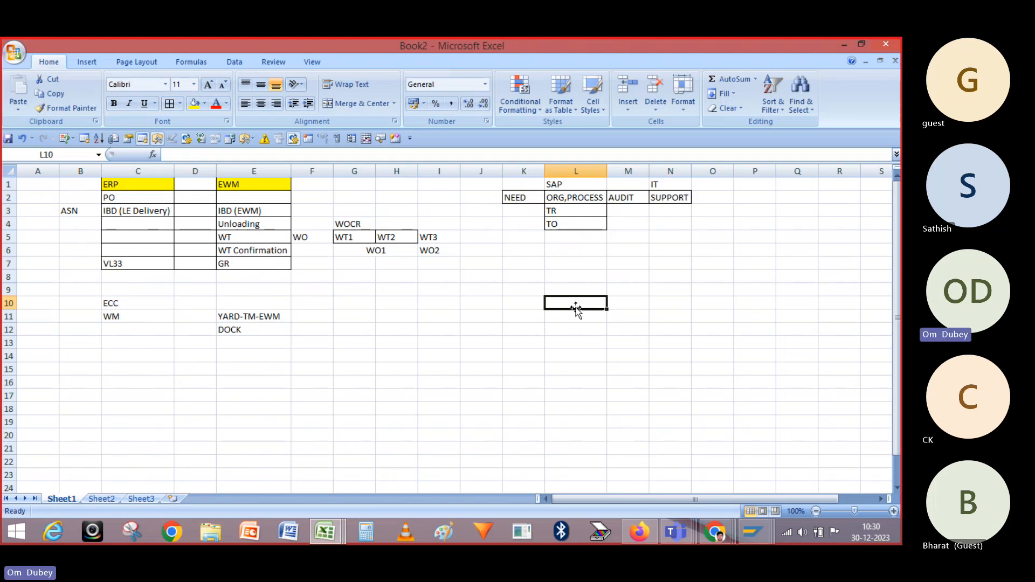
Go over the row 2 reasons from NEED through ORG,PROCESS and AUDIT to SUPPORT
click(565, 183)
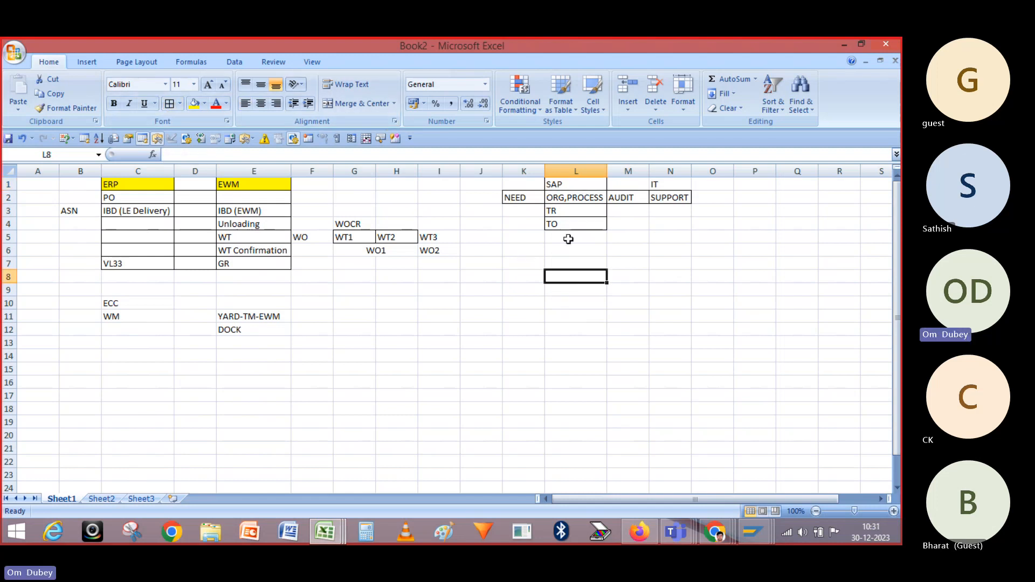
click(511, 198)
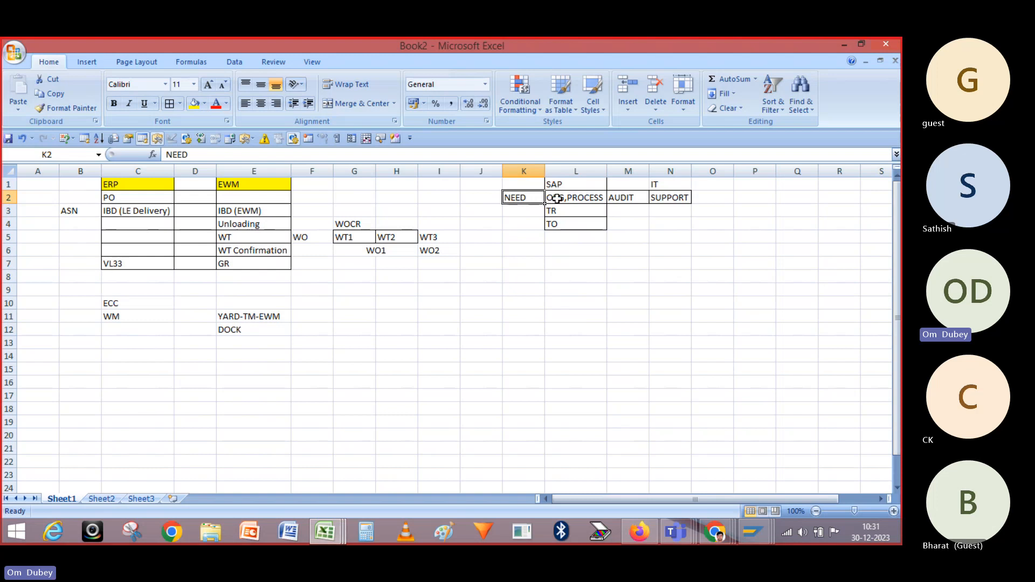
click(556, 199)
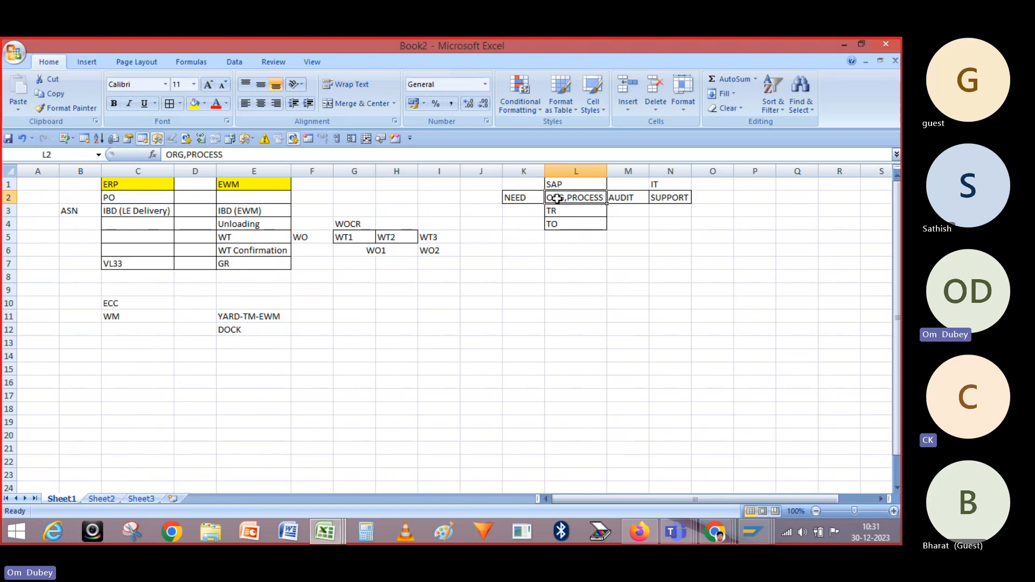
click(626, 195)
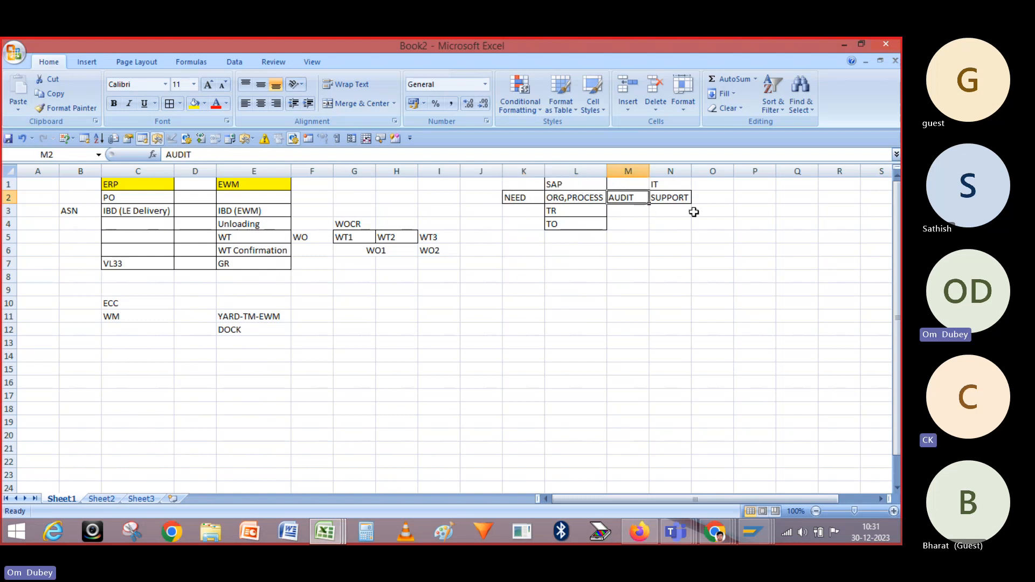
click(672, 195)
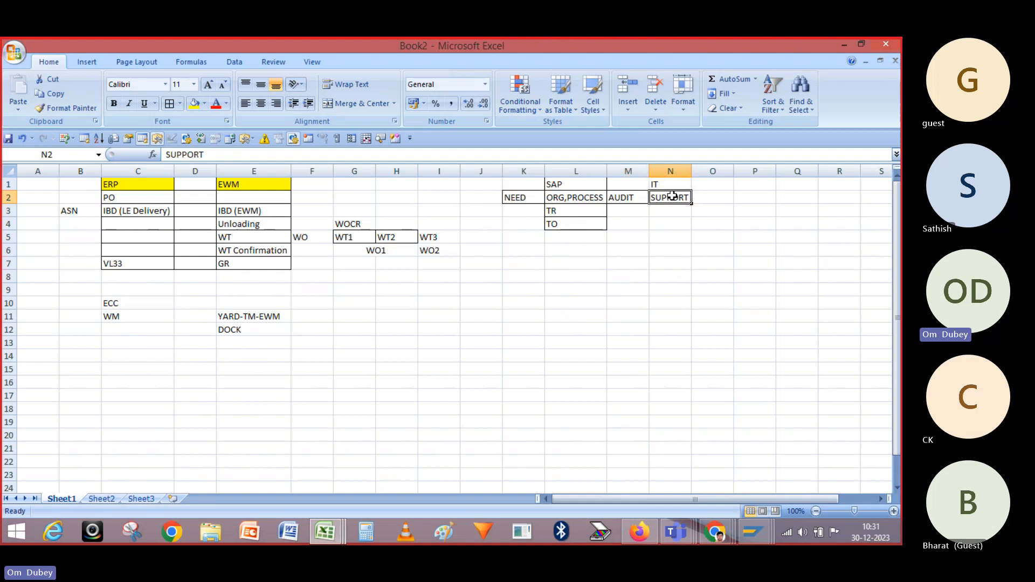
key(Right)
key(Left)
key(Left)
key(Left)
key(Left)
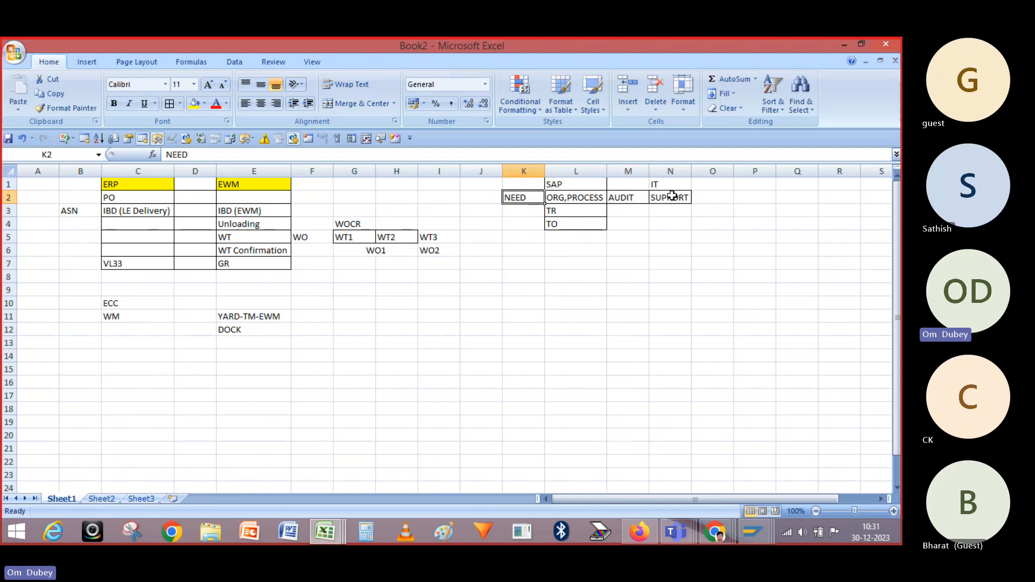
Enter 1 in cell K3, below NEED
key(Down)
text(1)
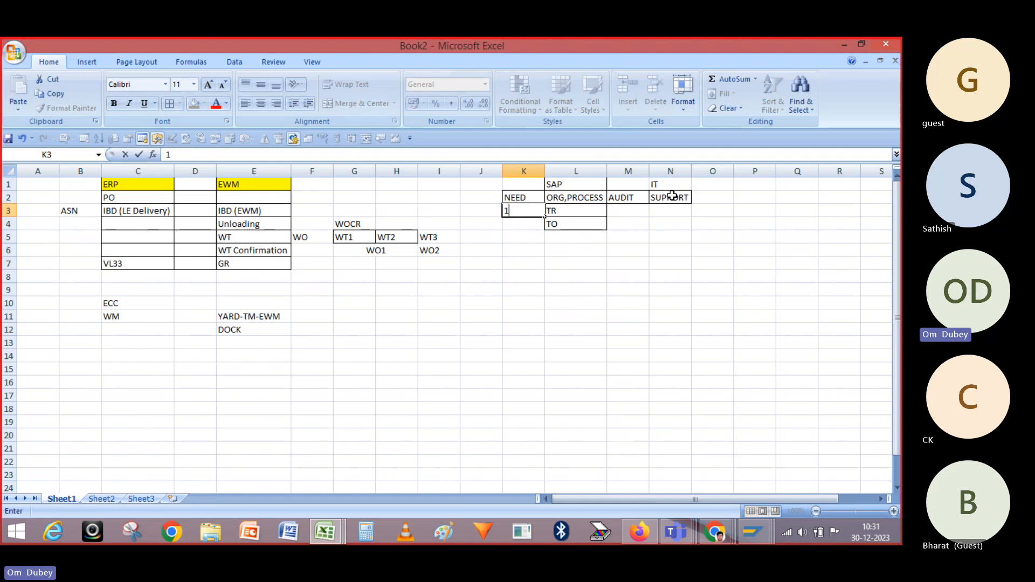
key(Return)
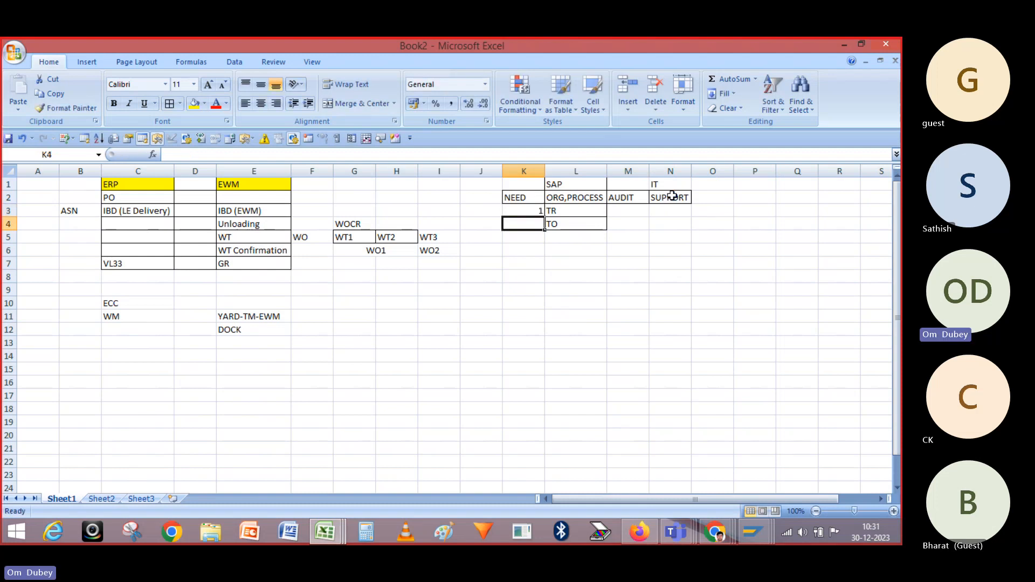
Examine the number below NEED together with the ORG,PROCESS, AUDIT, SUPPORT and IT entries
key(Up)
key(Up)
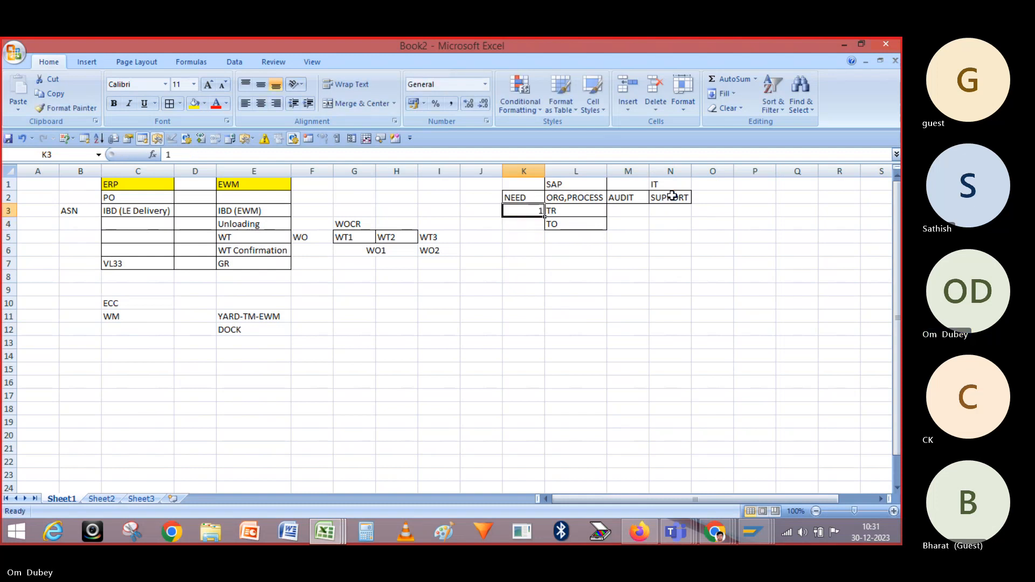
key(Down)
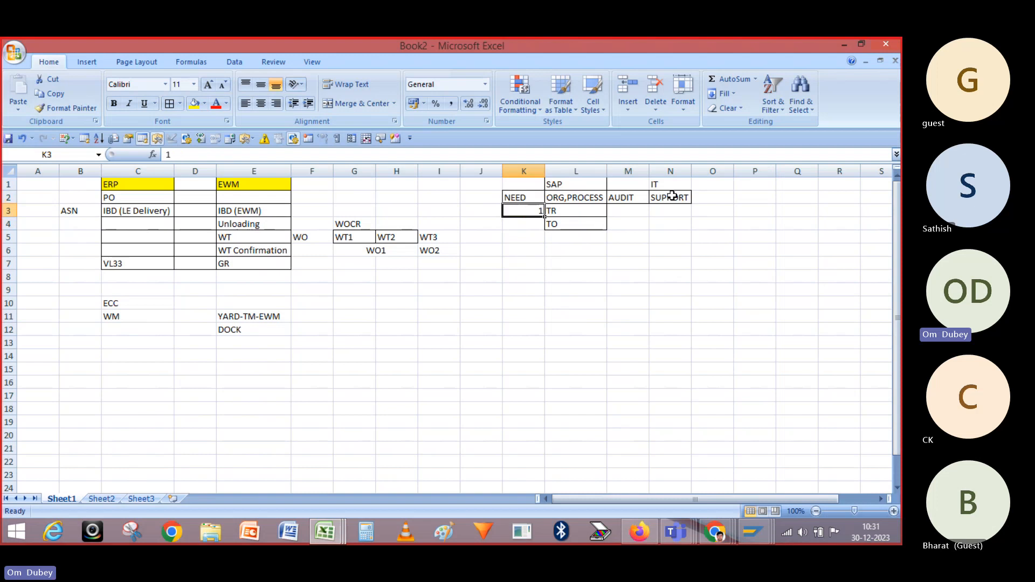
key(Right)
key(Up)
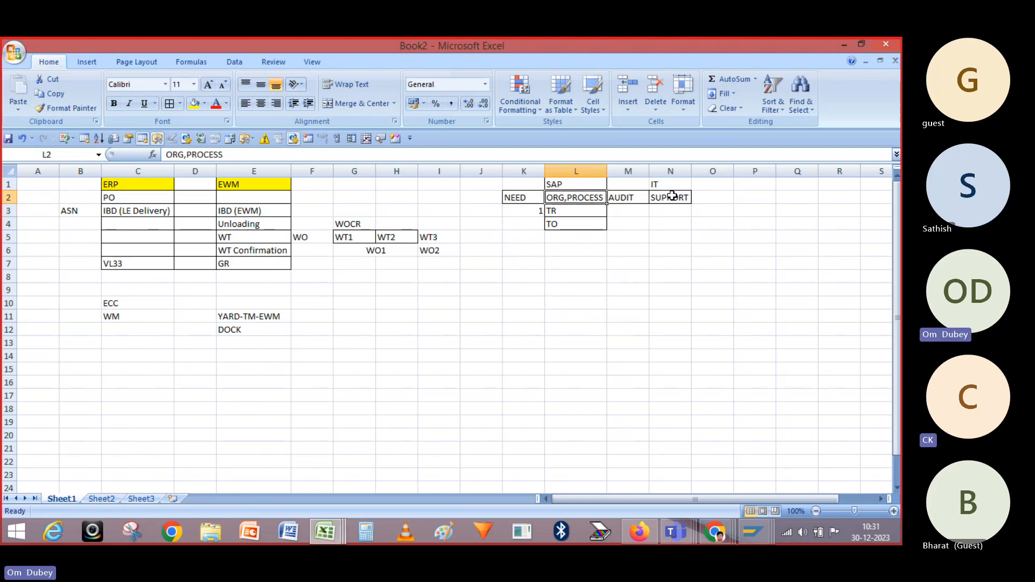
key(Right)
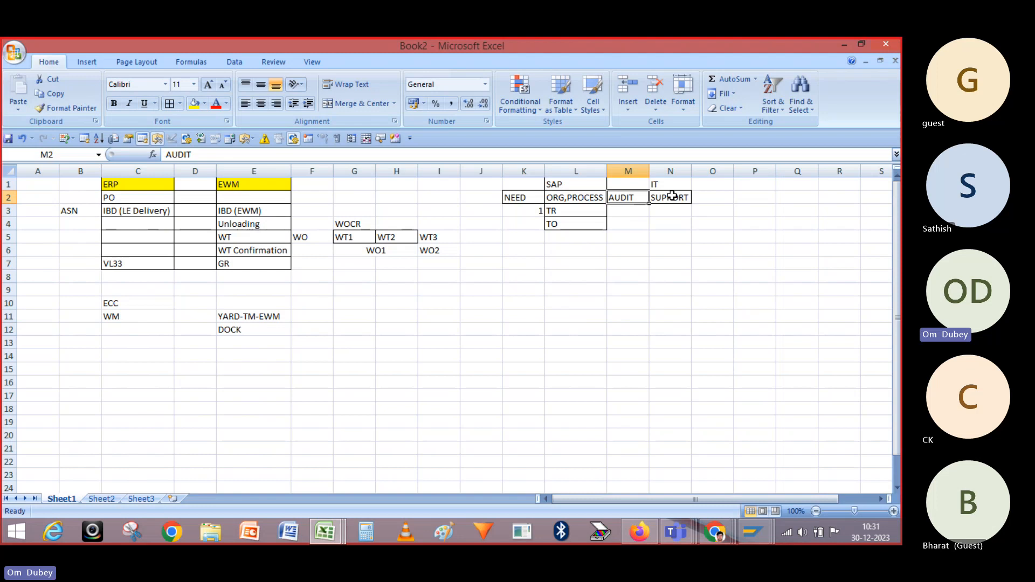
key(Right)
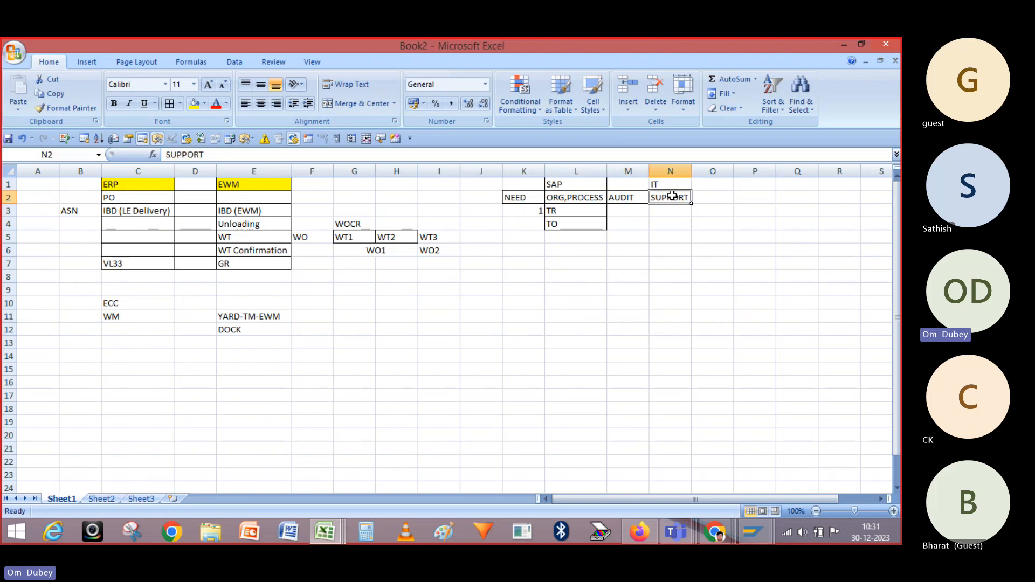
key(Up)
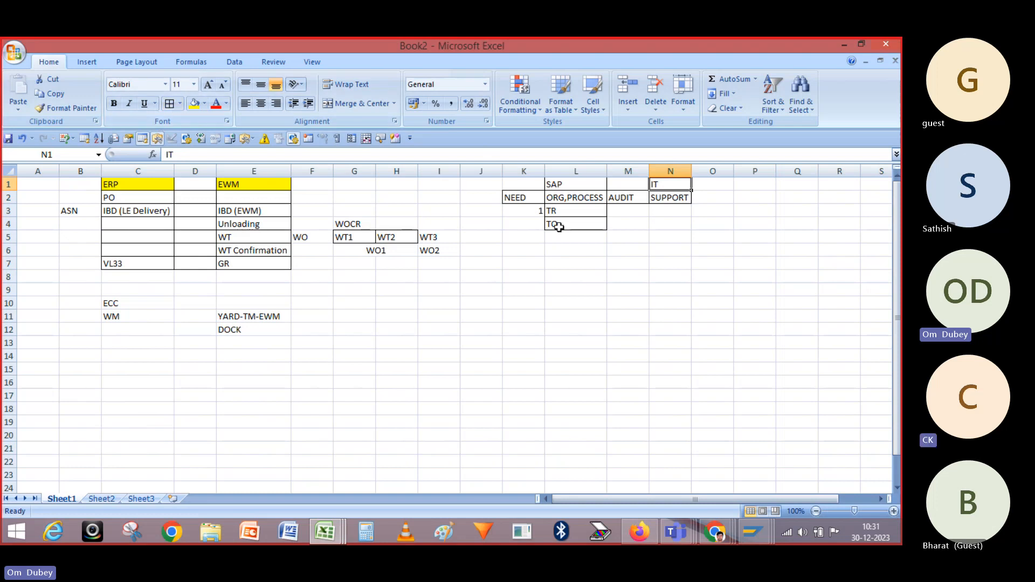
click(619, 264)
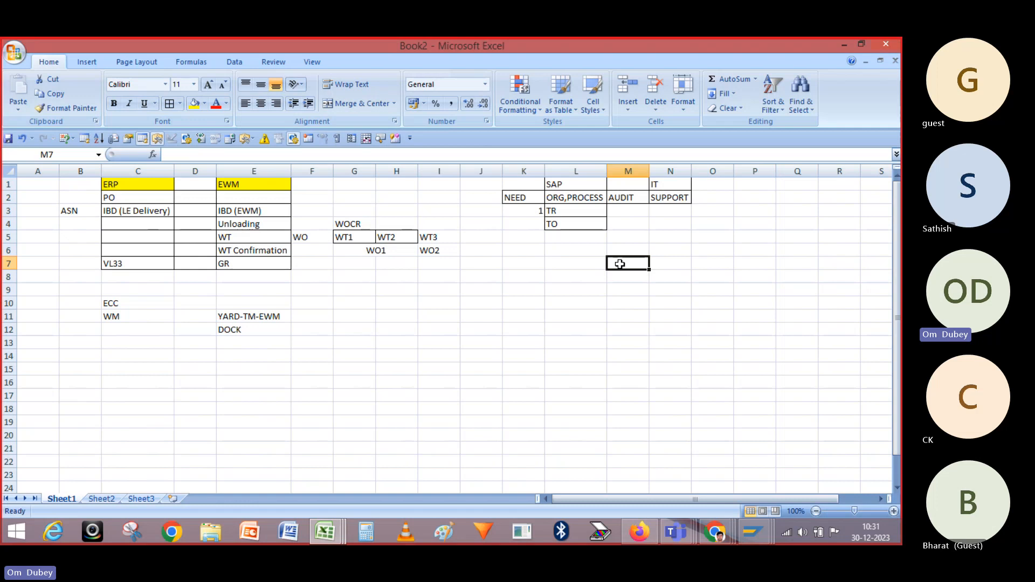
click(523, 212)
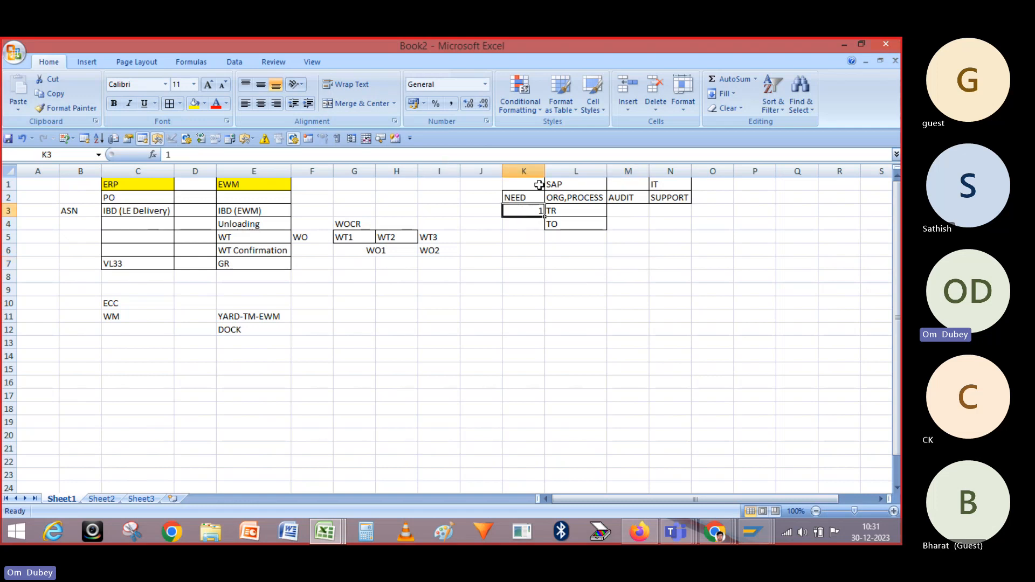
Review the EWM column's inbound sequence in column E, from IBD (EWM) and Unloading through WT to GR
click(519, 184)
key(Left)
key(Left)
key(Left)
key(Left)
key(Left)
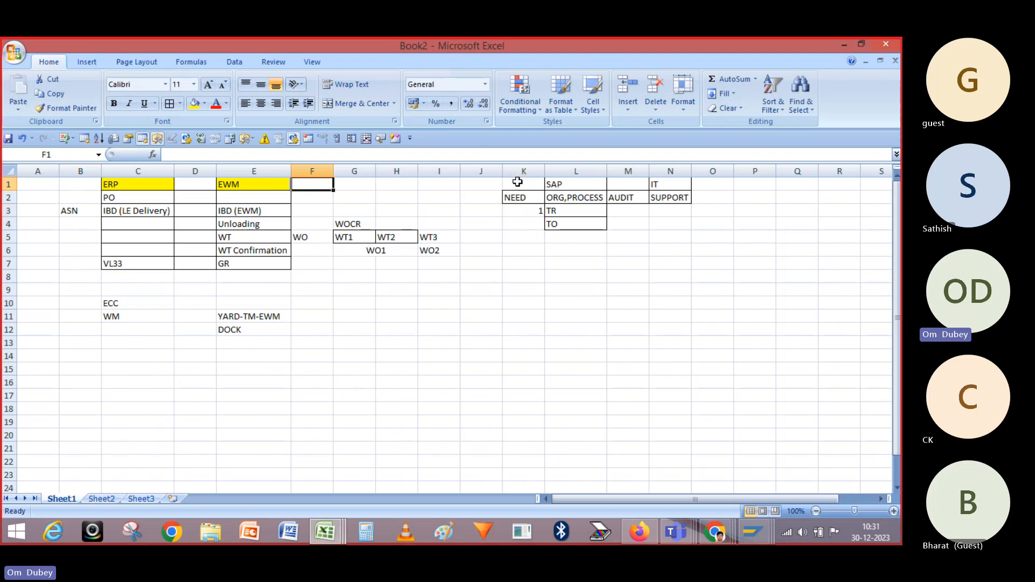
key(Left)
click(267, 220)
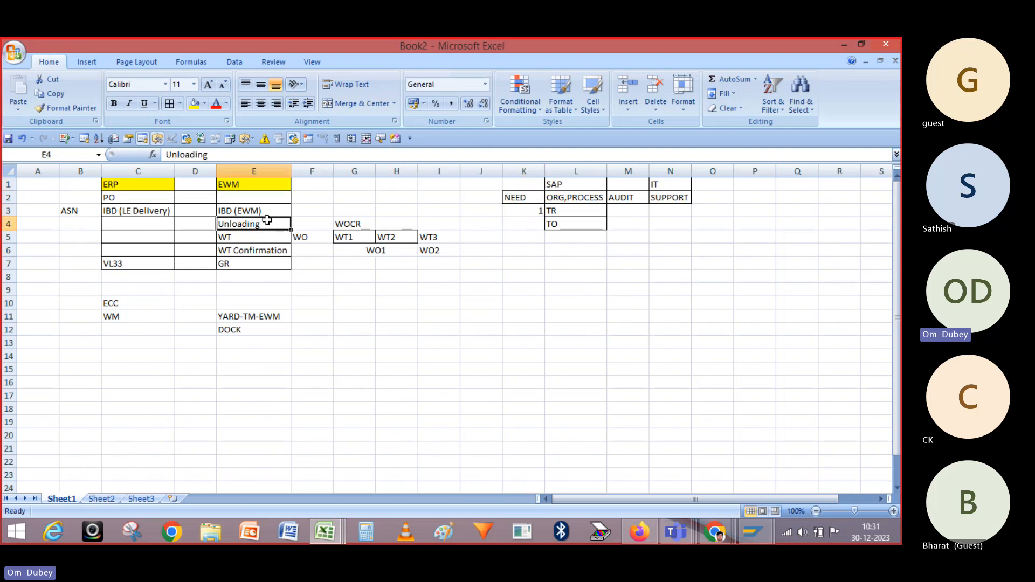
click(249, 210)
key(Down)
key(Down)
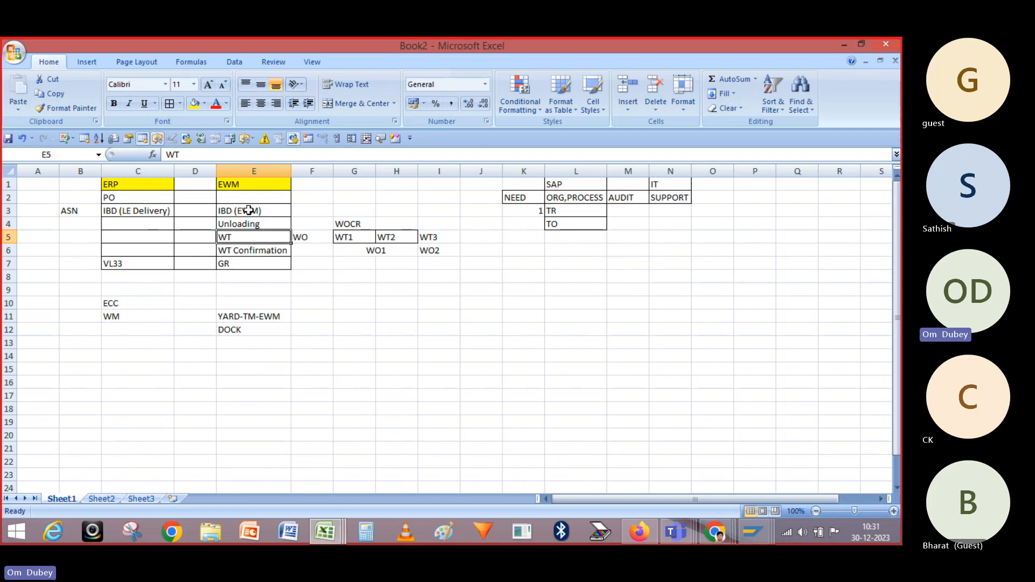
key(Up)
key(Up)
key(Up)
key(Up)
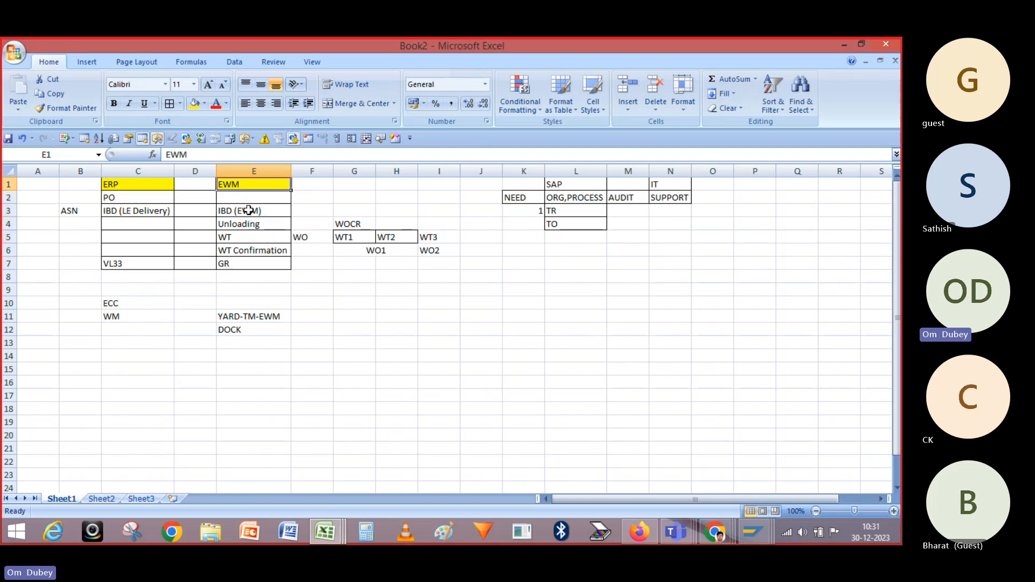
key(Down)
key(Down)
key(Down)
key(Down)
key(Down)
key(Down)
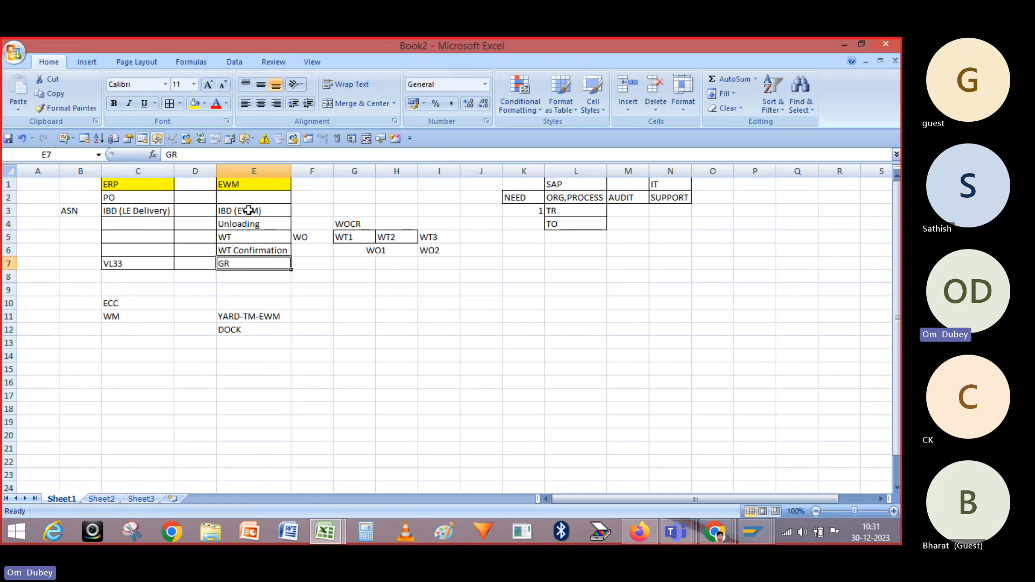
key(Up)
key(Up)
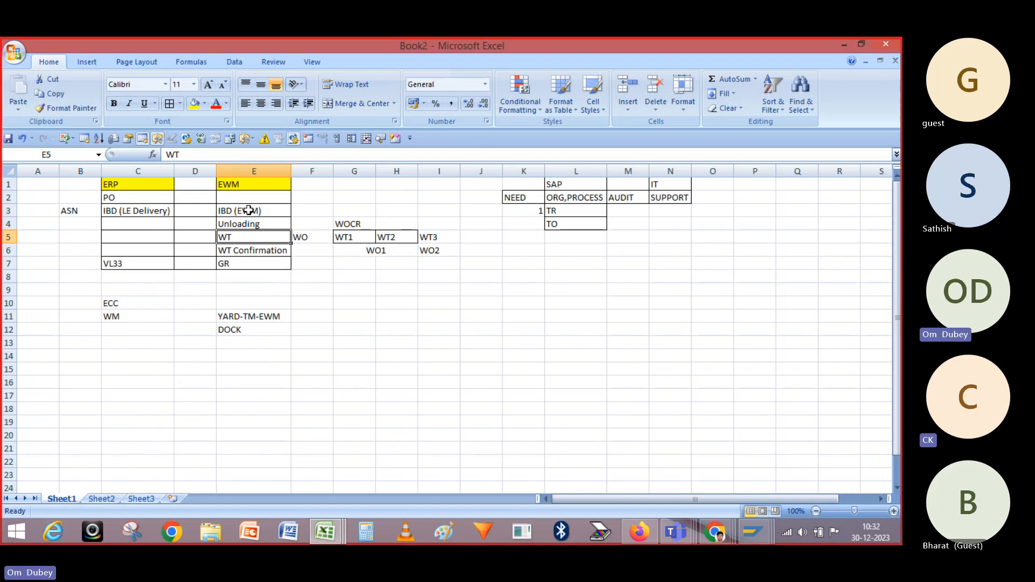
Enter SO in C14 and ODB (LE) in C15, below the ECC and WM terms
click(144, 357)
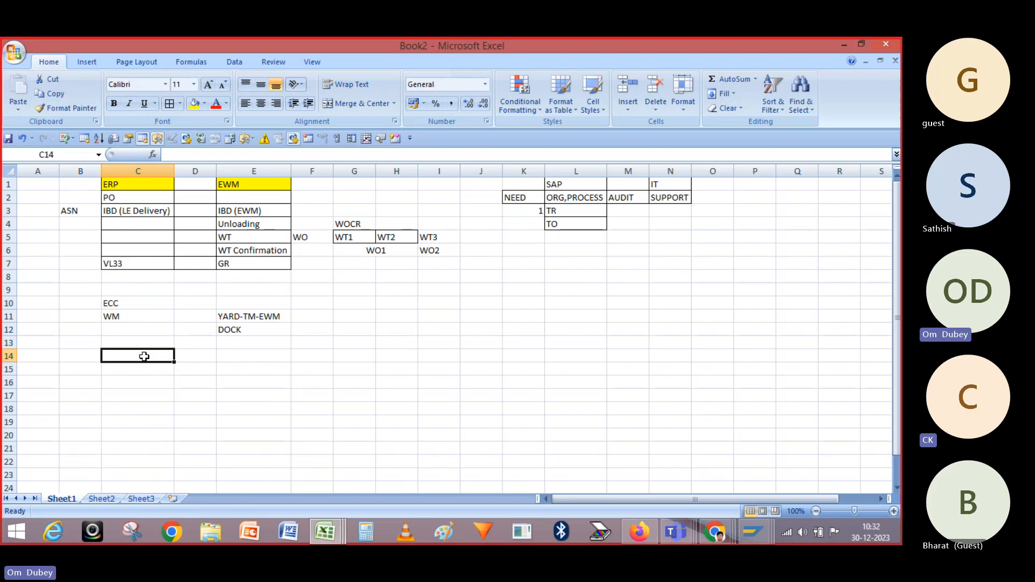
text(SO)
key(Return)
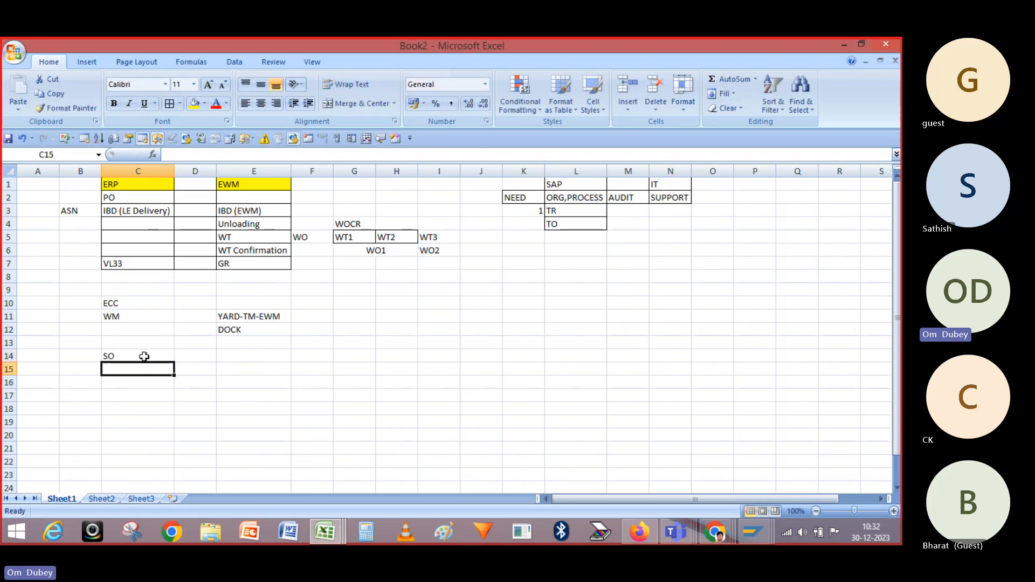
text(O)
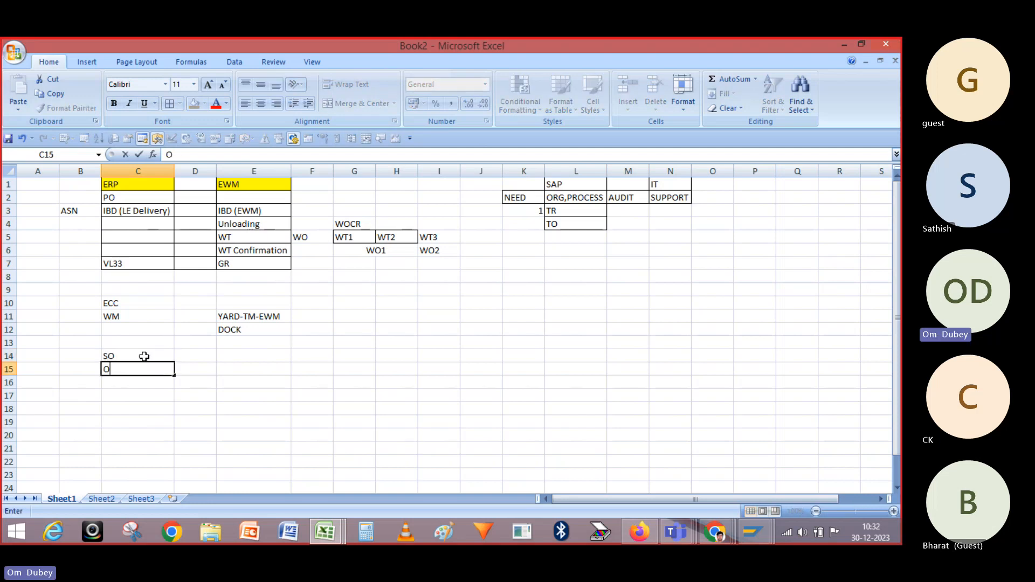
text(DB (LE))
Enter ODD in E15 and WT in E16, starting the EWM outbound sequence beside ODB (LE)
key(Tab)
key(Tab)
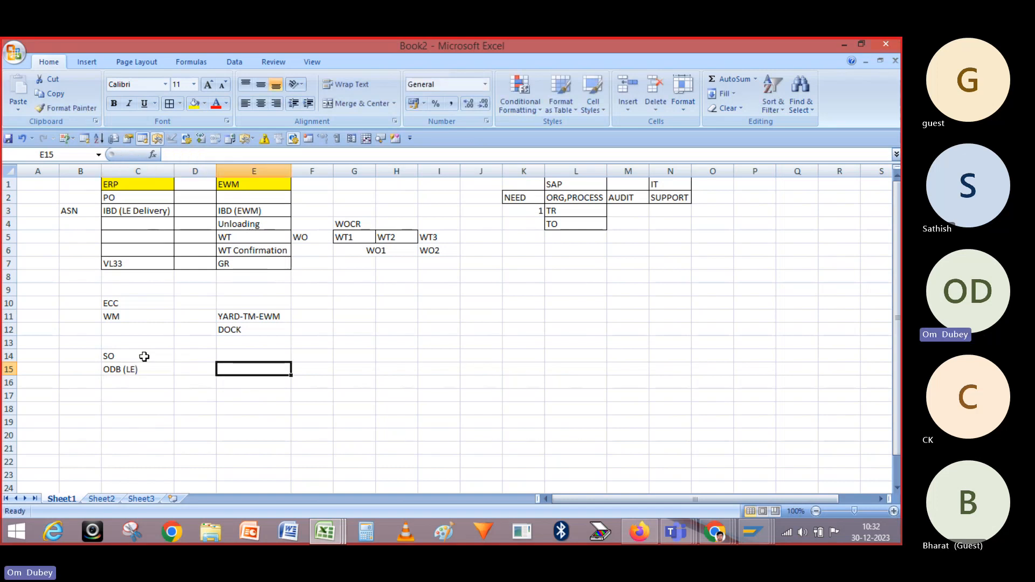
text(OD)
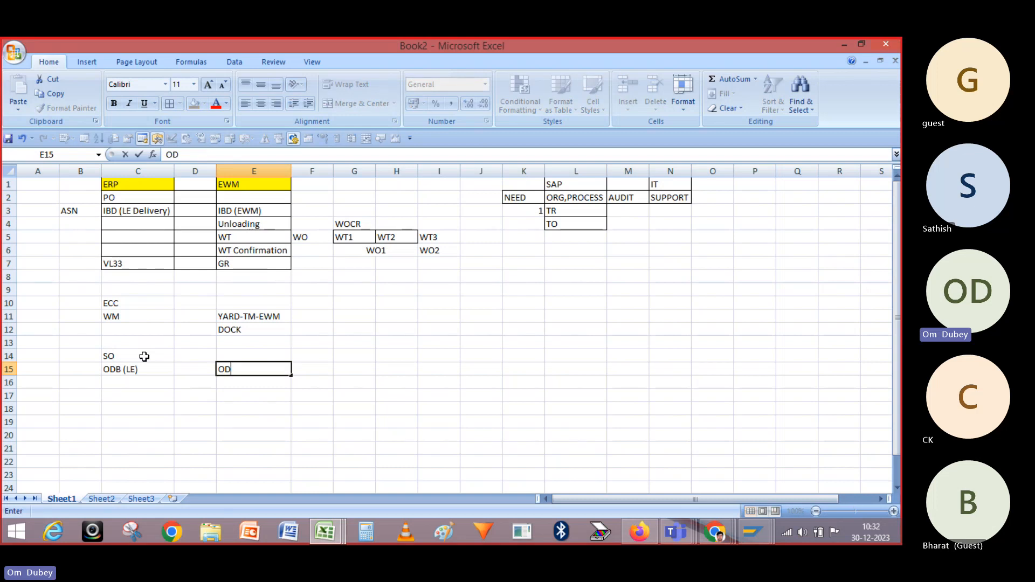
text(D)
key(Return)
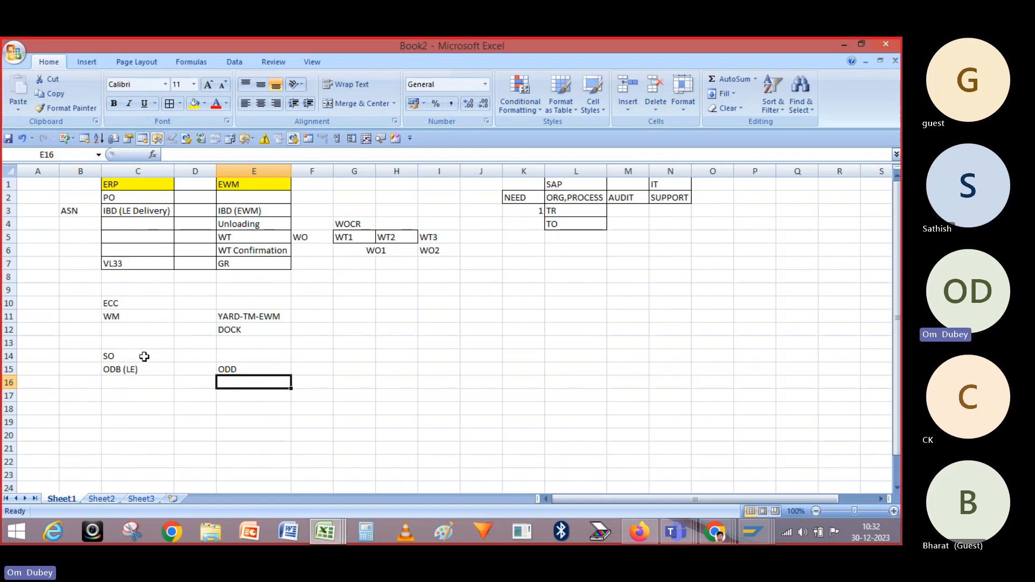
text(WT)
key(Return)
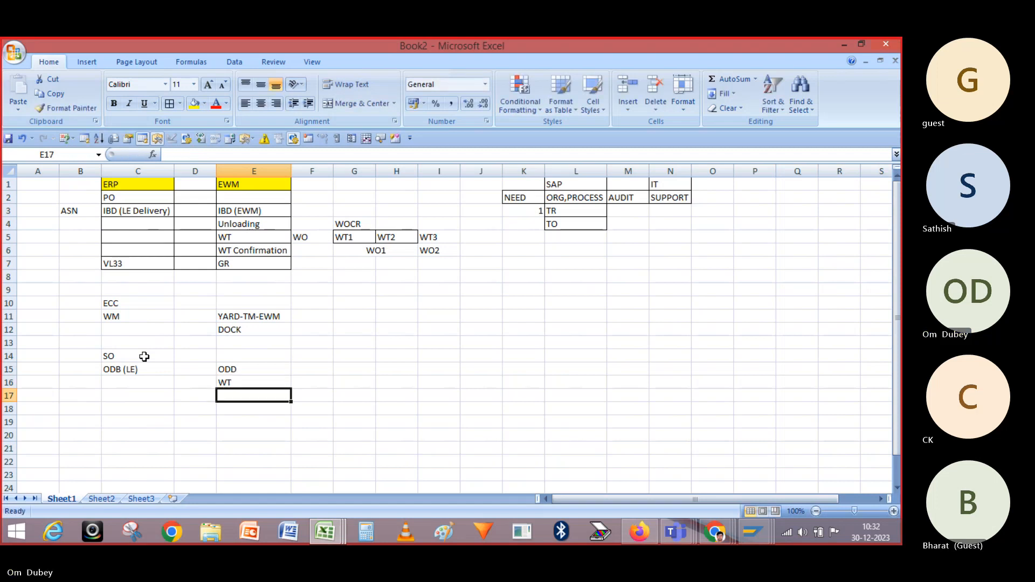
Complete the EWM outbound sequence with WT CONFIRM in E17 and PGI in E18
text(WT)
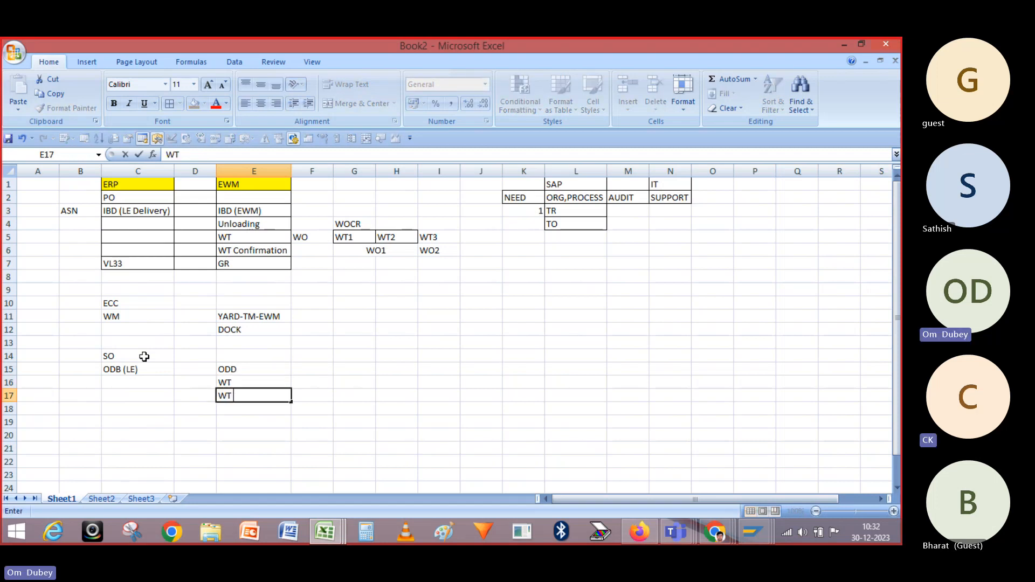
text( CONFI)
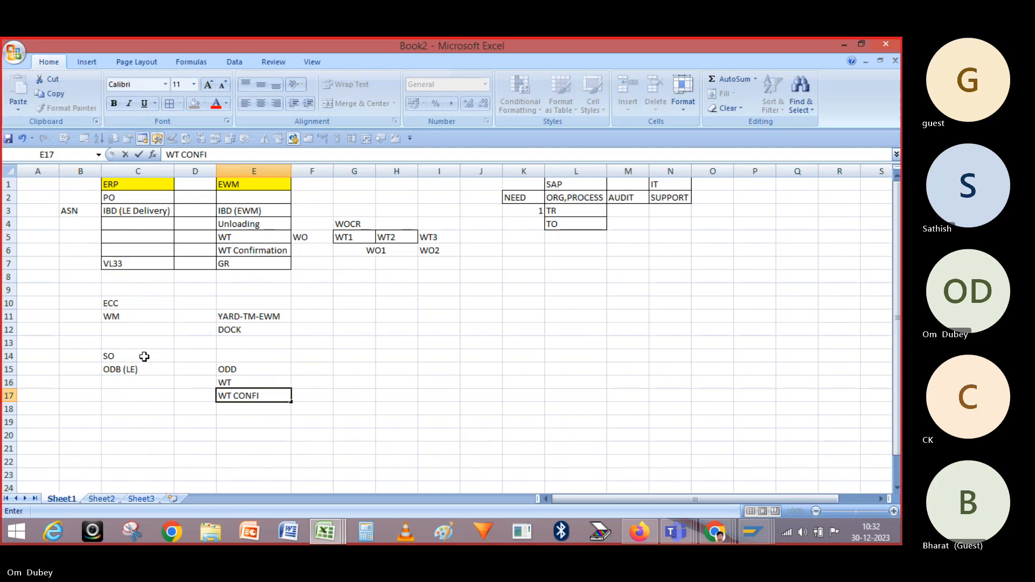
text(RM)
key(Return)
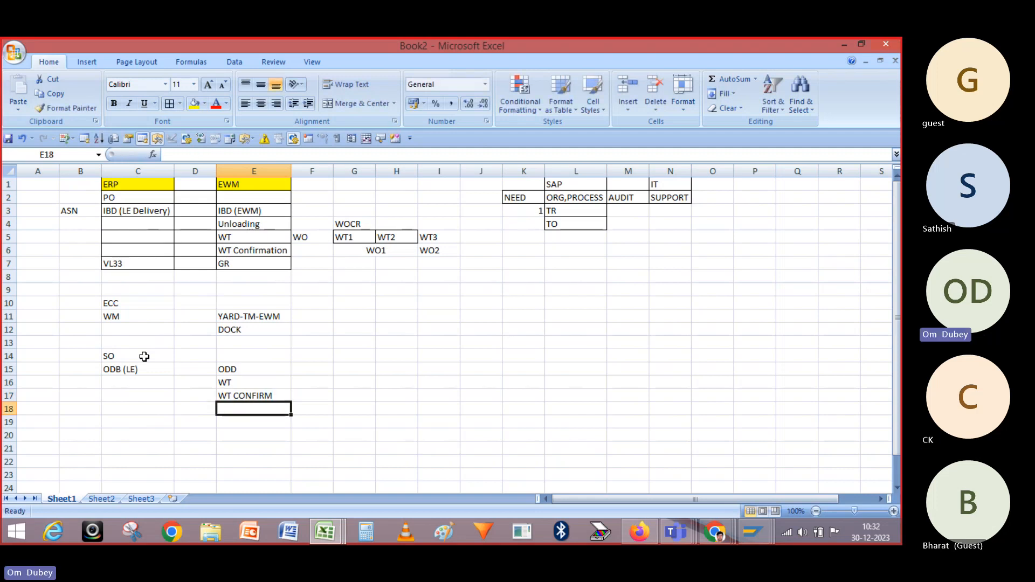
text(PGI)
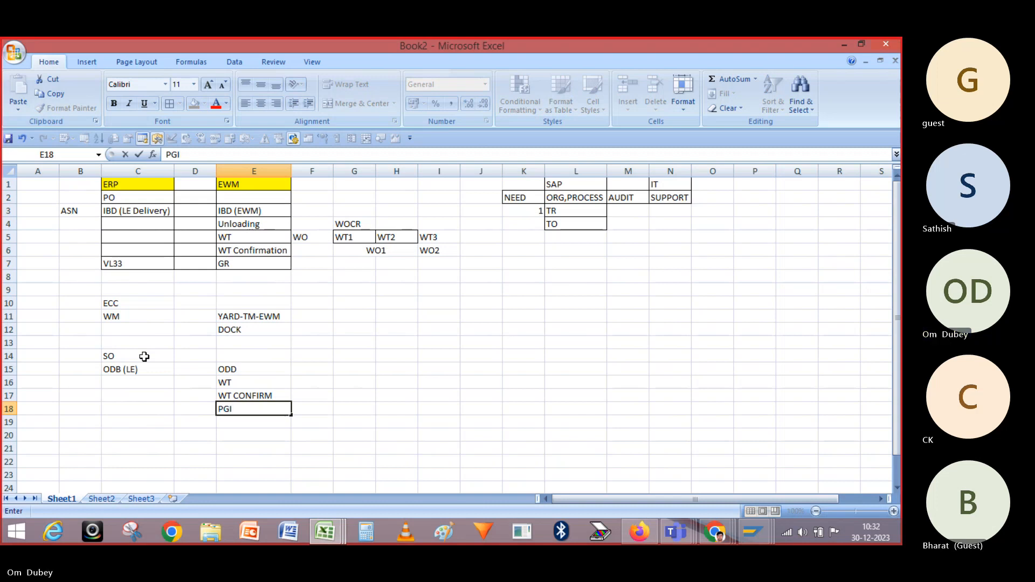
key(Return)
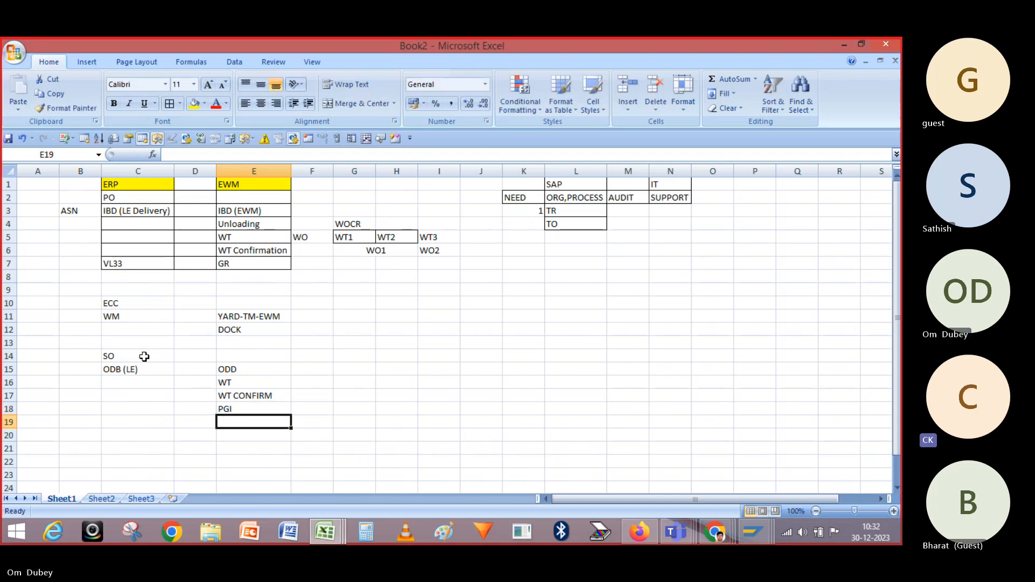
Correct the outbound delivery abbreviation in cell E15 to OBD
double_click(242, 371)
key(BackSpace)
key(BackSpace)
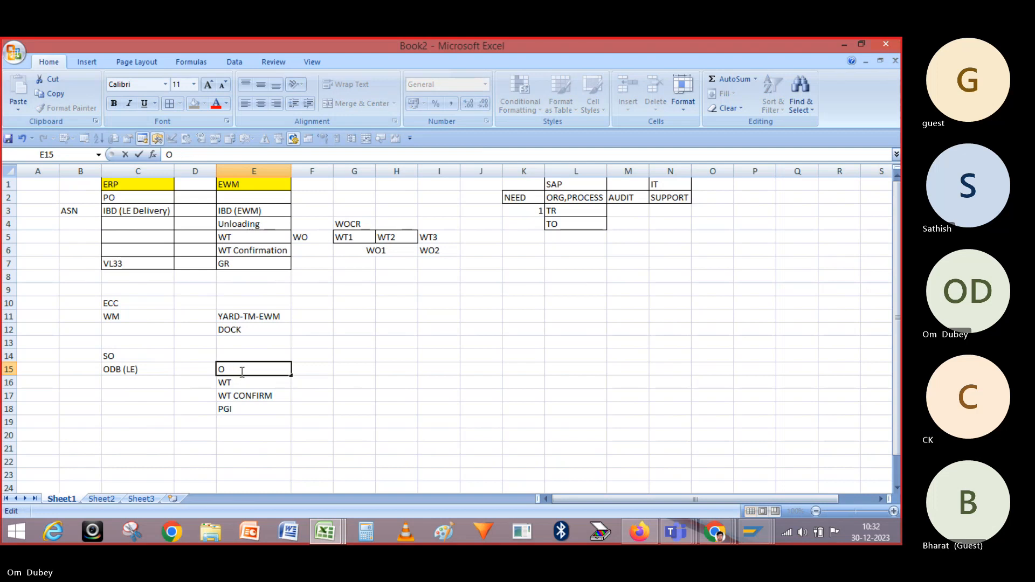
text(BD)
key(Return)
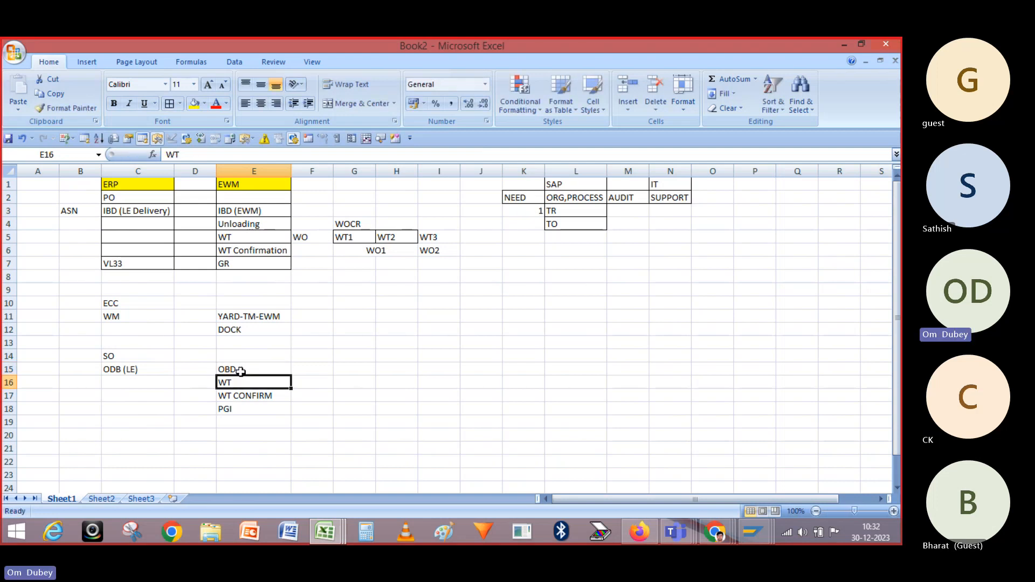
Enter PICK in F16, beside the outbound WT entry
click(328, 382)
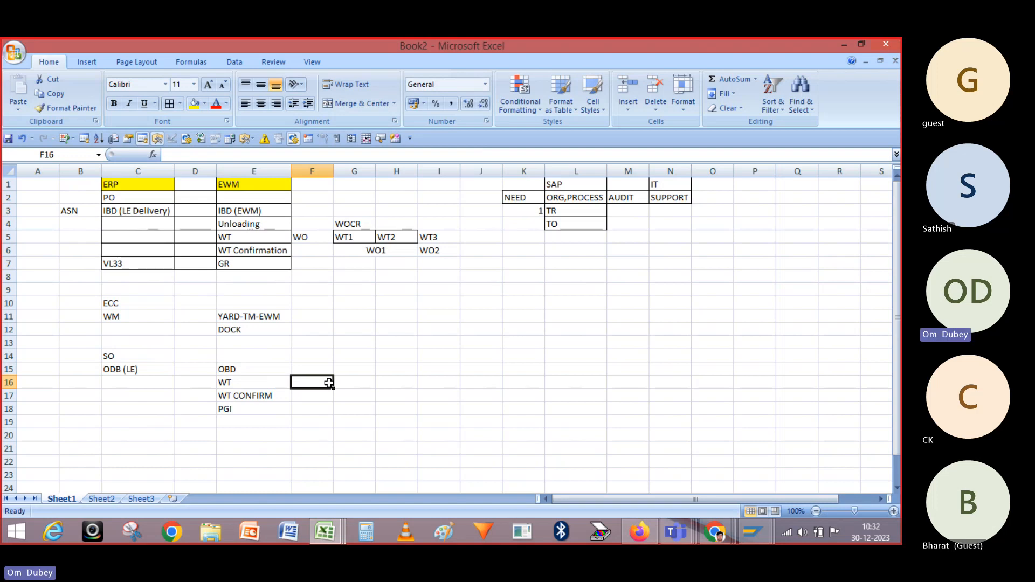
text(PI)
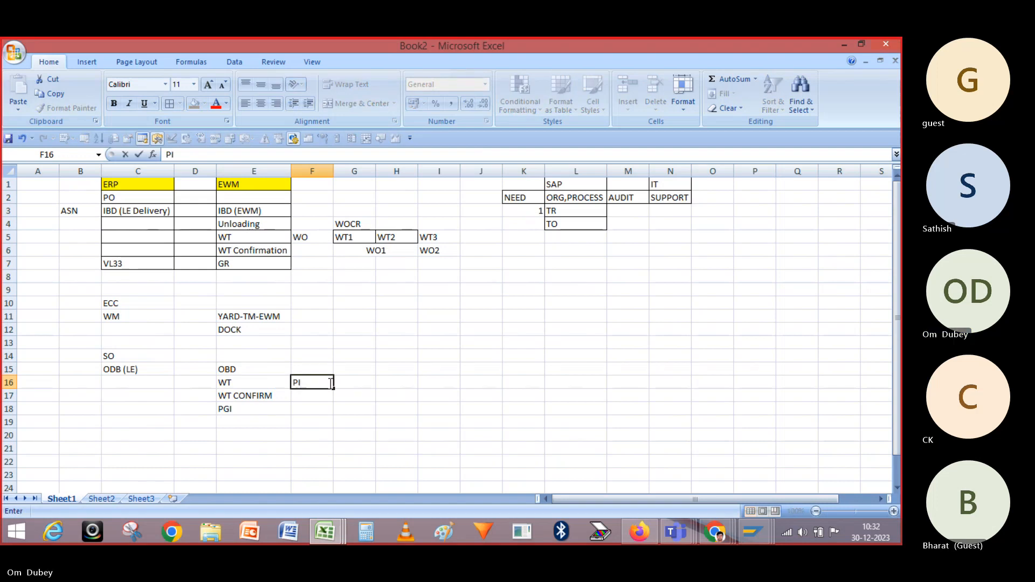
text(CK)
key(BackSpace)
key(BackSpace)
text(C)
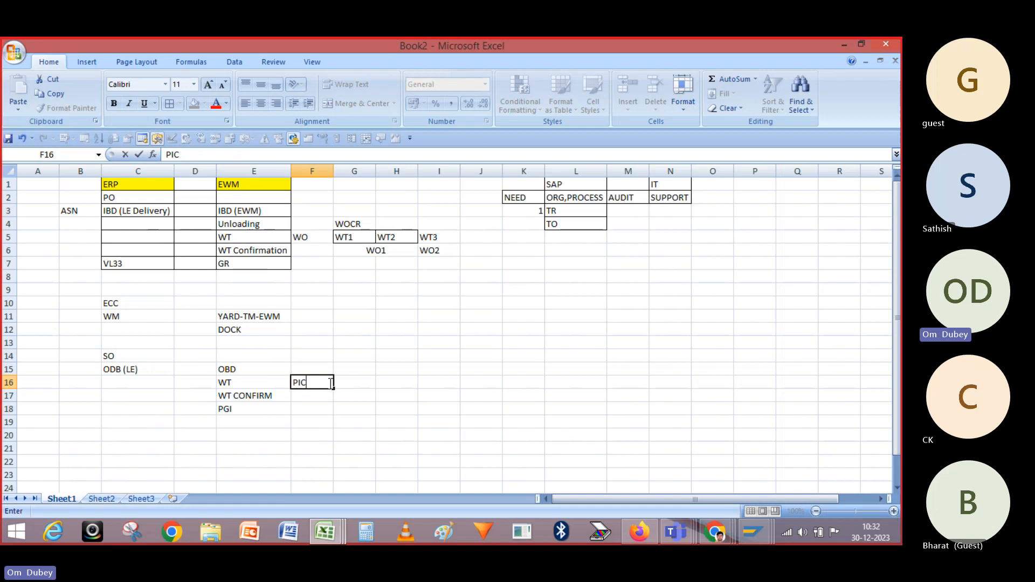
text(IK)
key(Return)
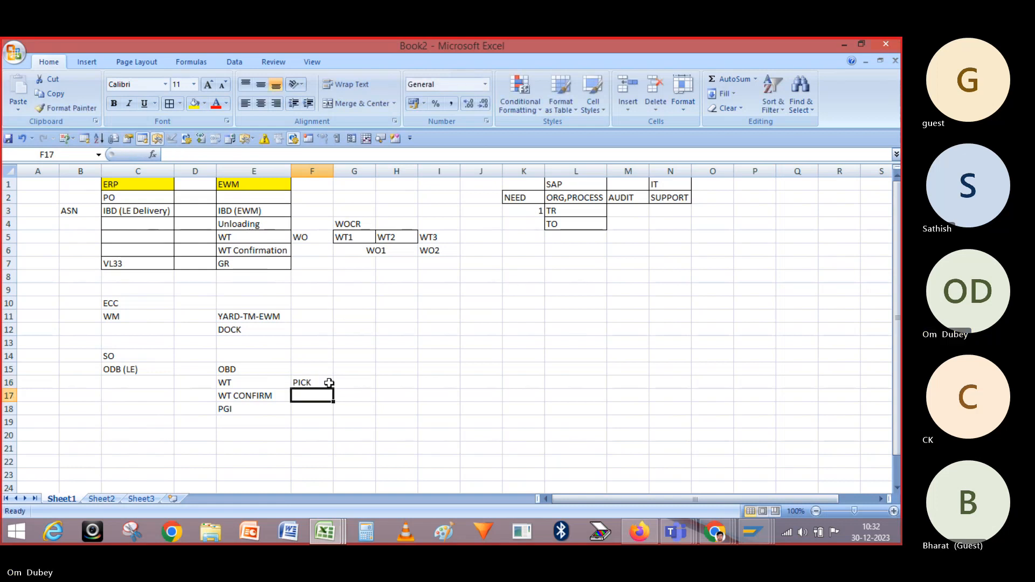
Enter Putway in F3, beside the IBD (EWM) entry
click(305, 213)
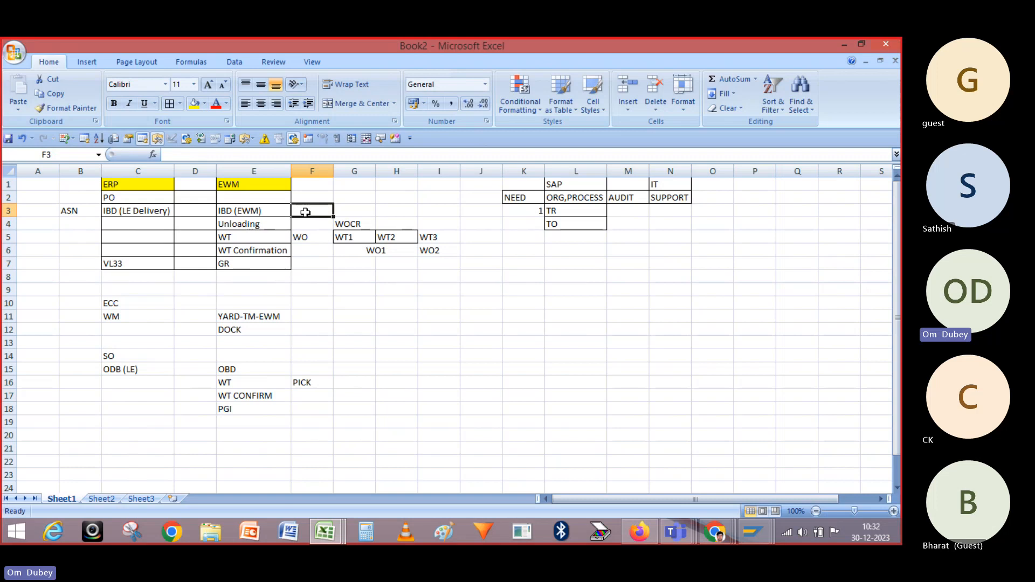
text(Pu)
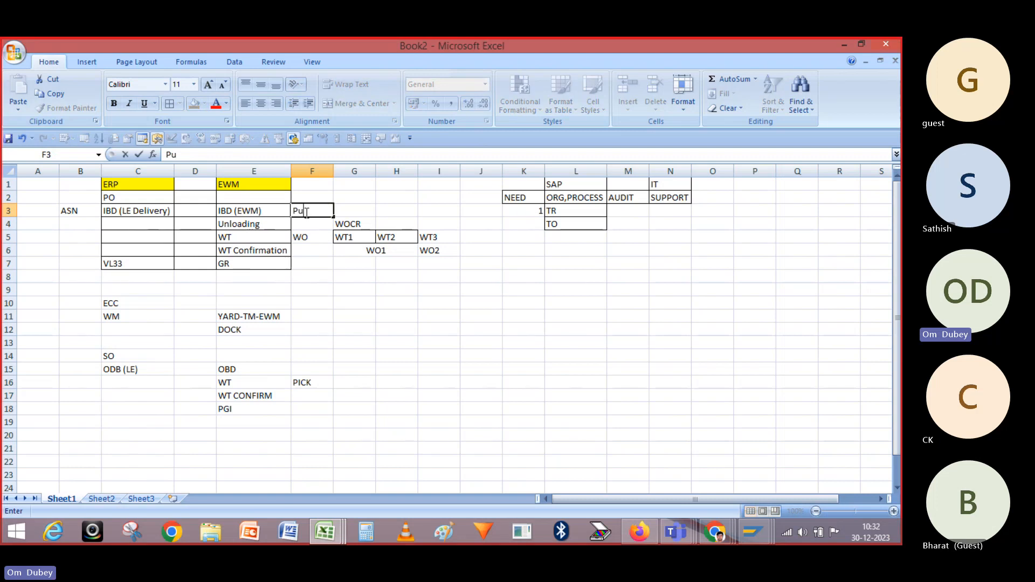
text(tway Actio)
key(BackSpace)
key(BackSpace)
key(BackSpace)
key(BackSpace)
key(BackSpace)
key(BackSpace)
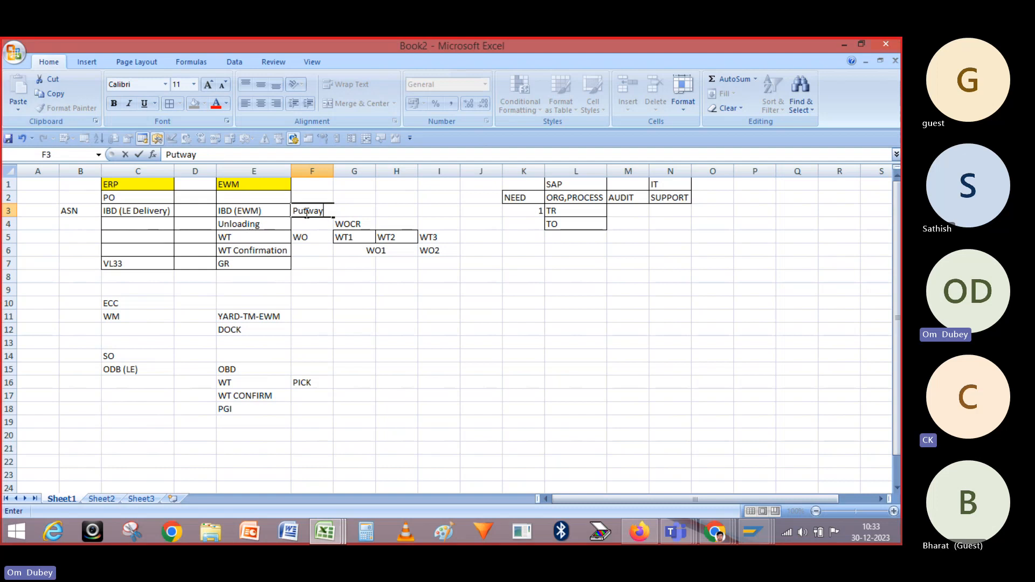
click(308, 383)
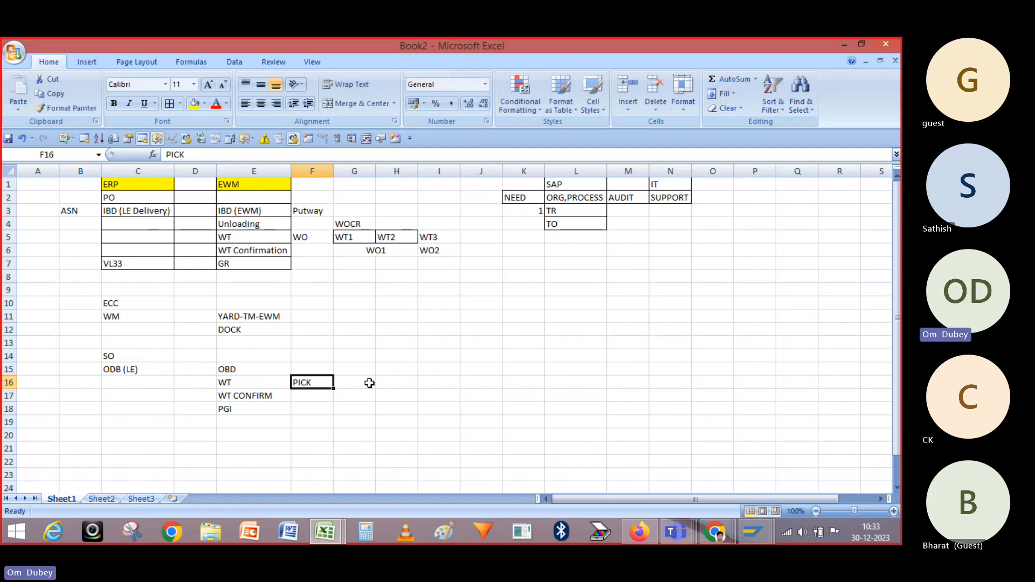
Examine the Putway and PICK labels along with the ECC, WM, yard and outbound entries in C10:E18
click(372, 383)
click(332, 383)
click(312, 211)
click(349, 210)
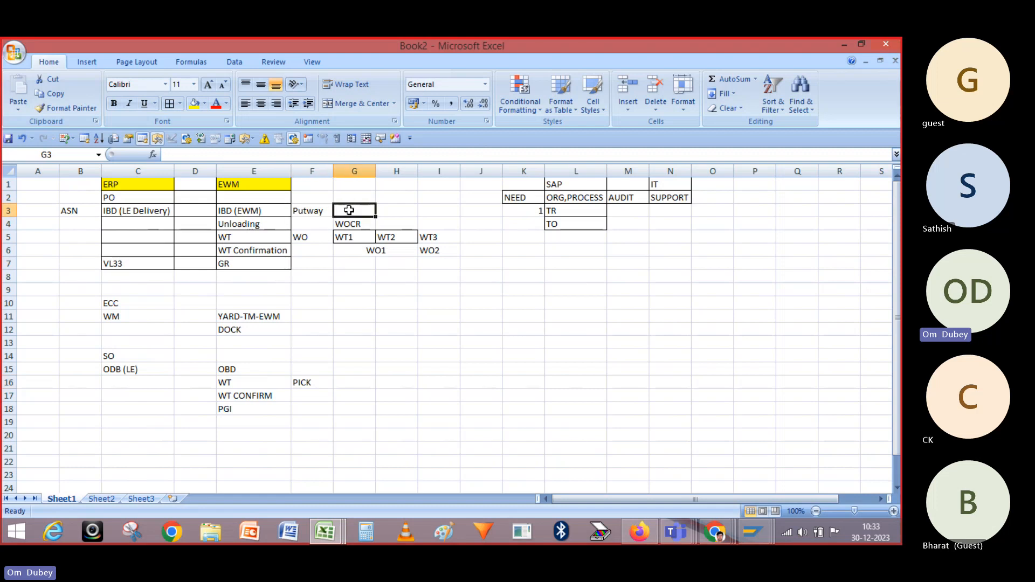
click(326, 210)
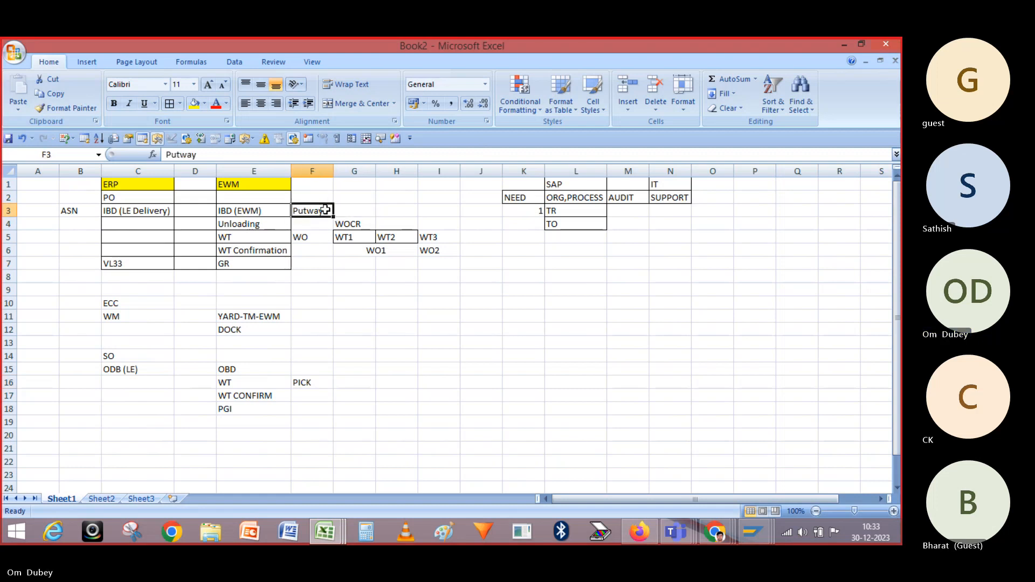
drag(106, 303, 254, 408)
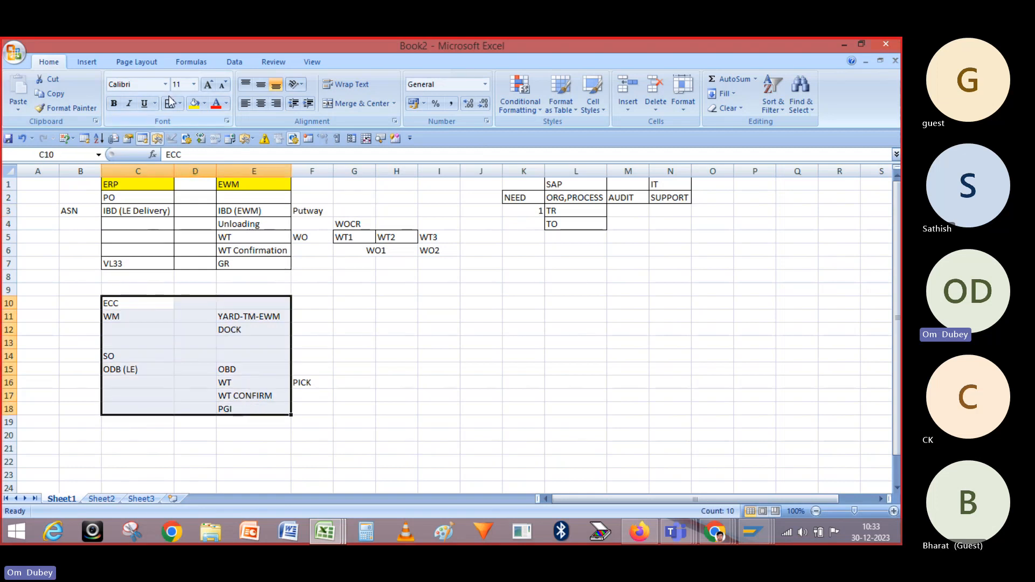
click(405, 264)
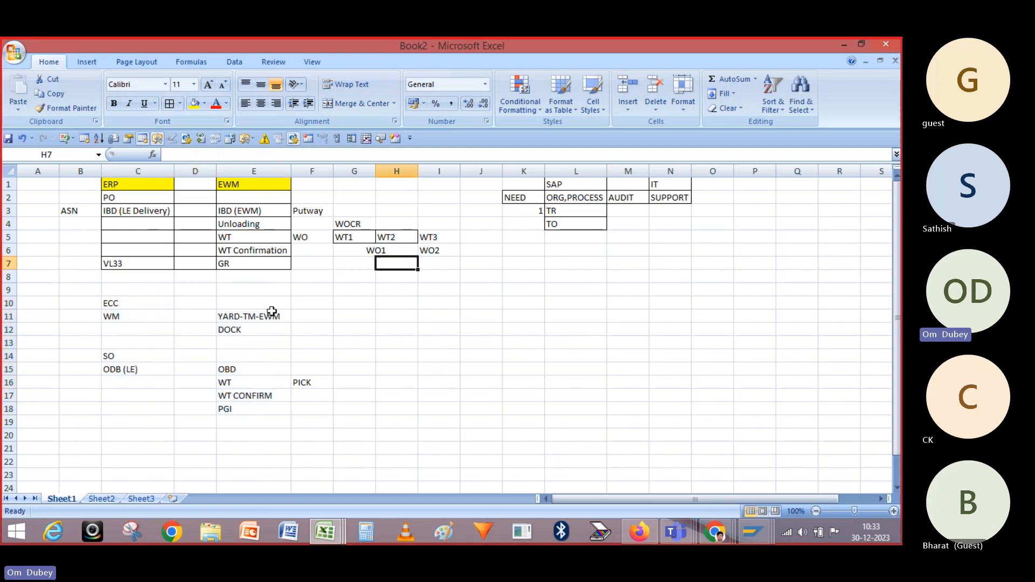
click(245, 305)
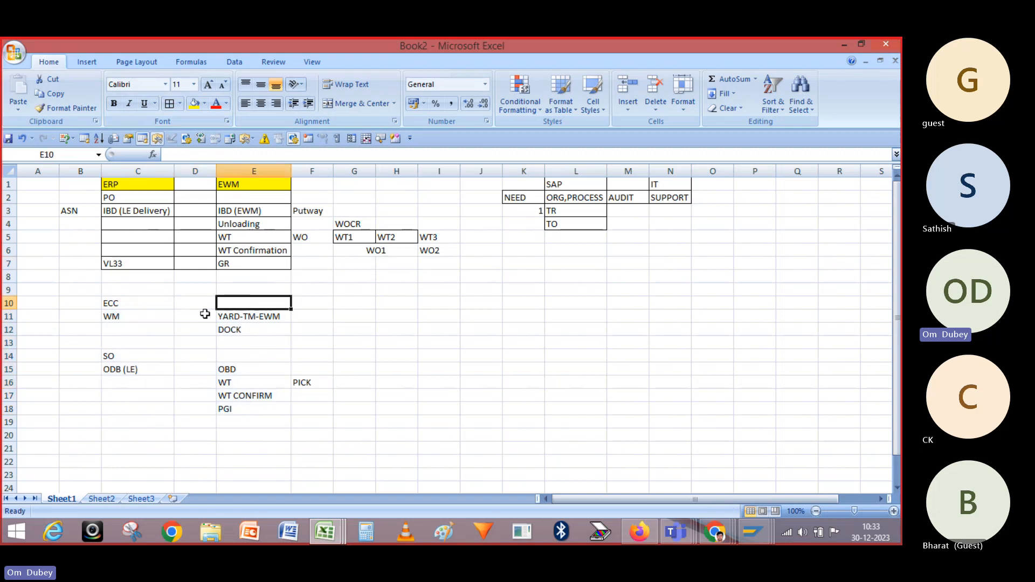
click(233, 381)
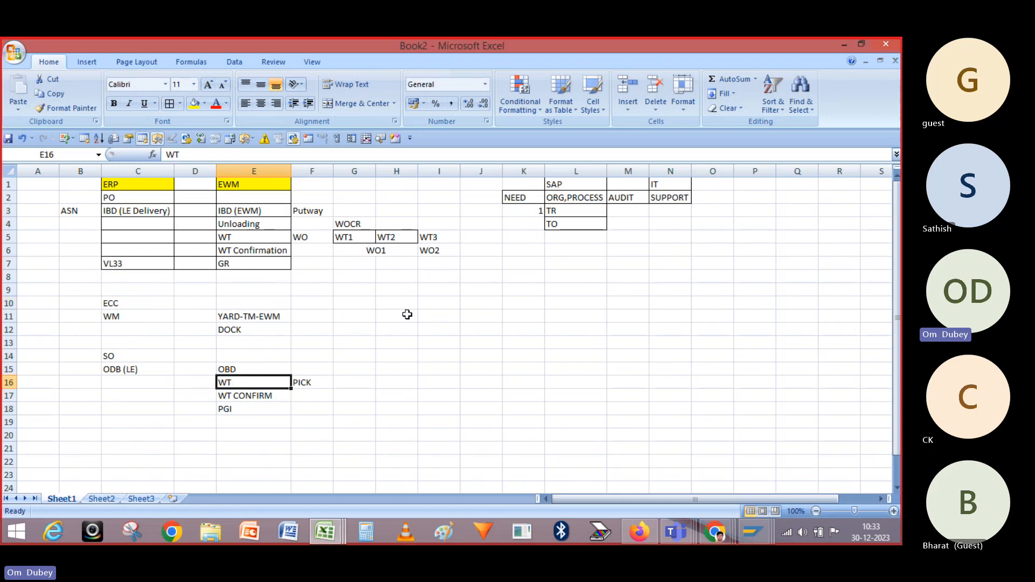
click(407, 315)
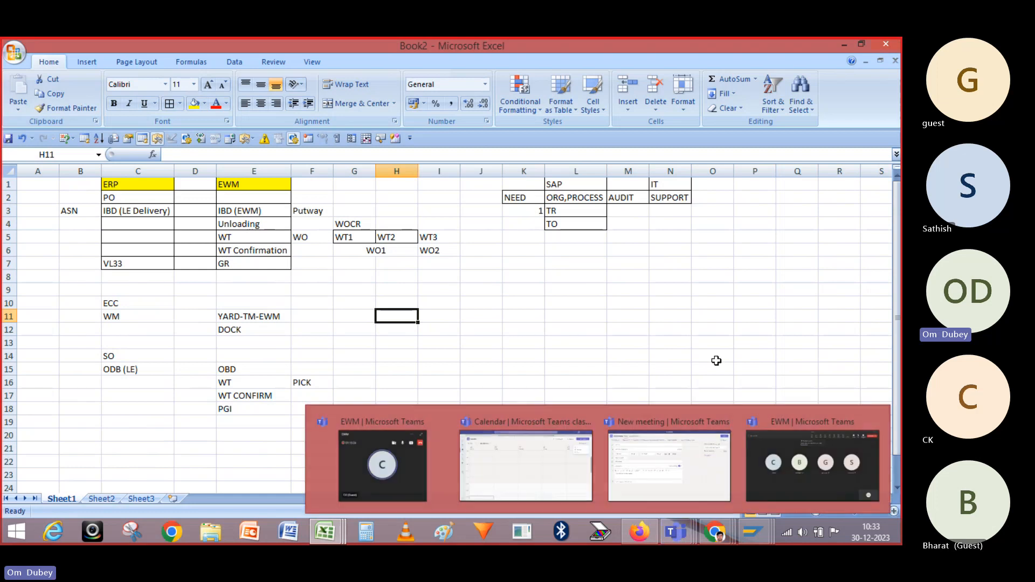
Check the EWM meeting window in Microsoft Teams, and switch to the standard purchase order in SAP
mouse_move(677, 531)
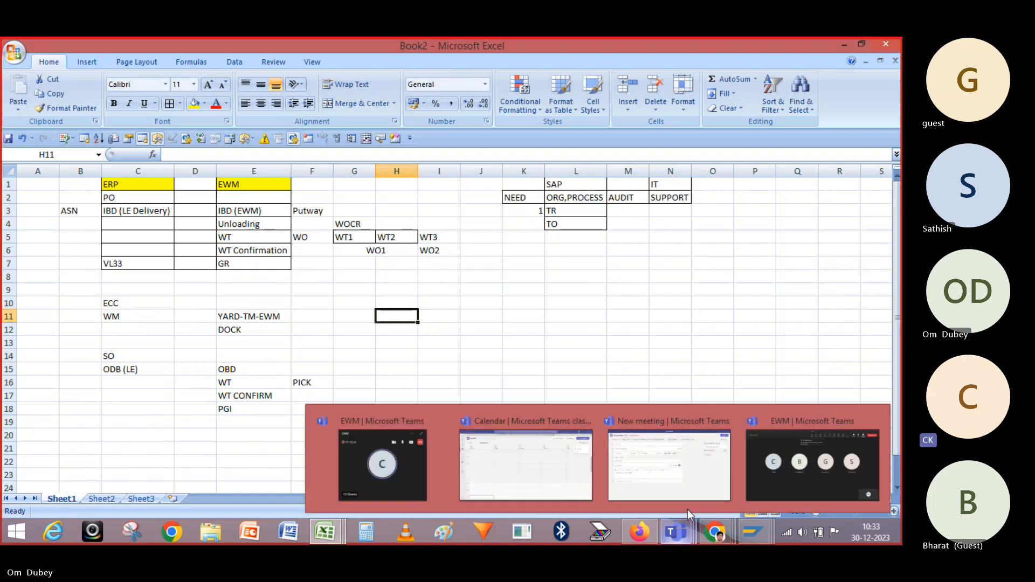
click(801, 454)
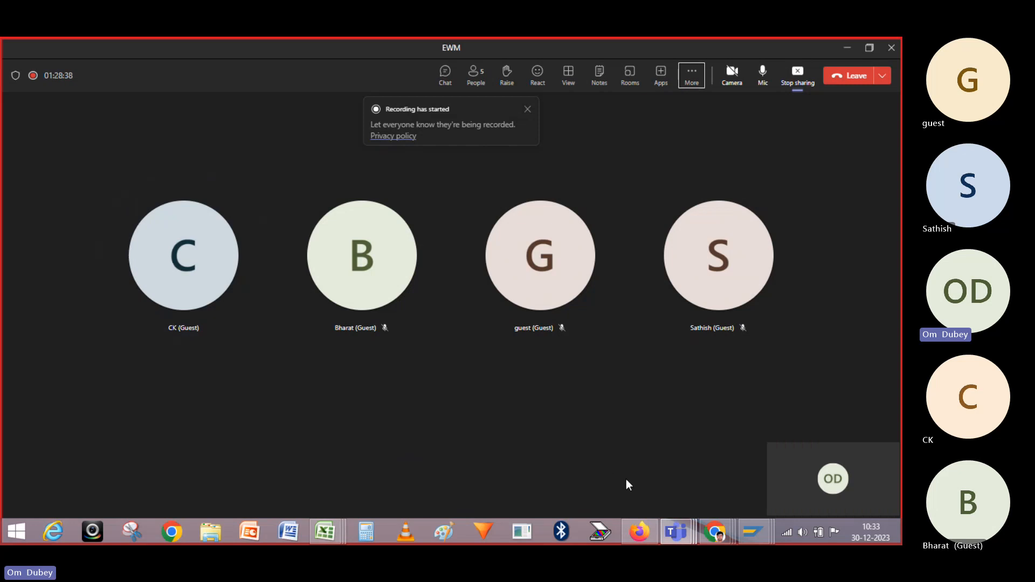
mouse_move(755, 539)
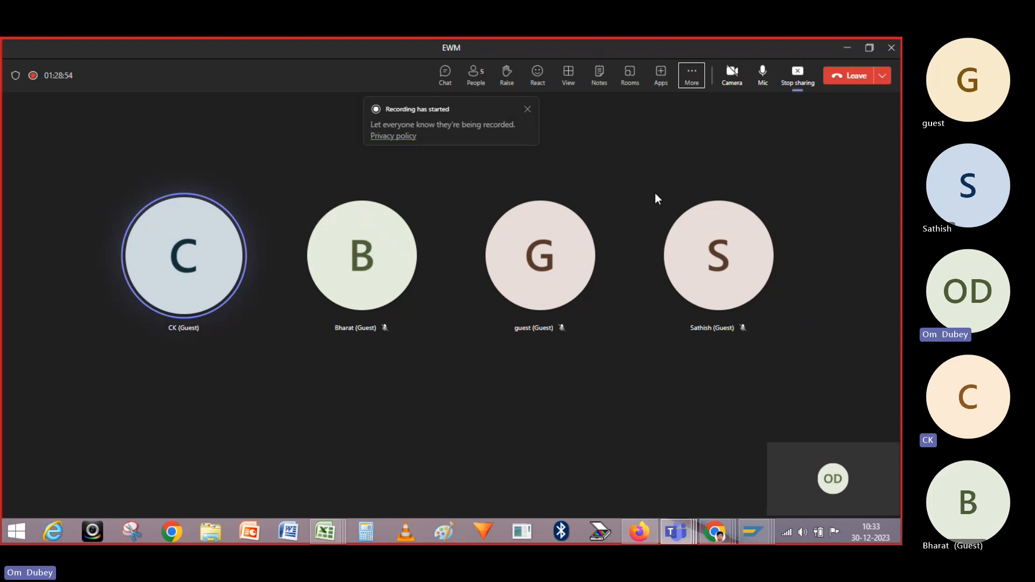
key(alt+Tab)
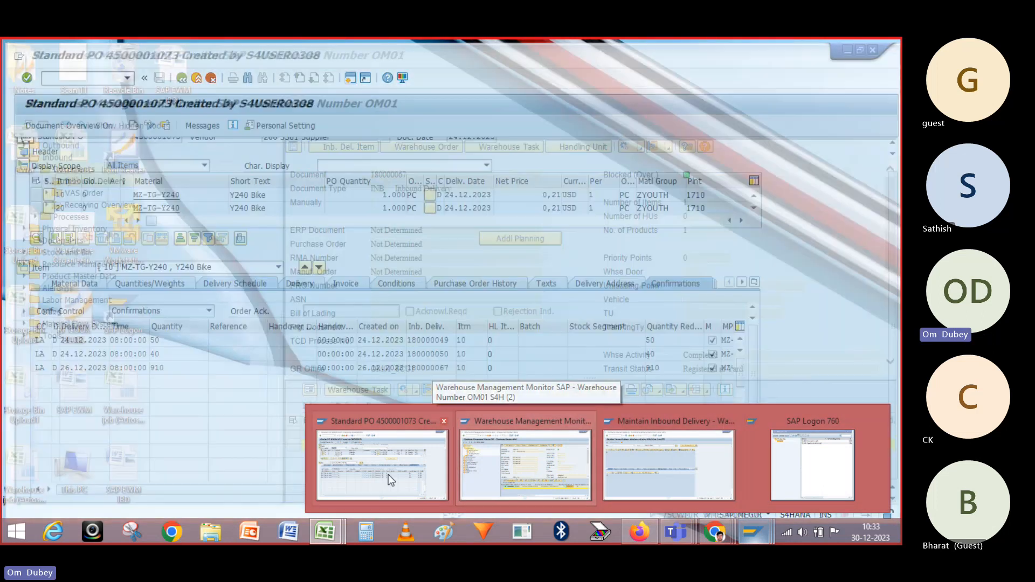
click(387, 474)
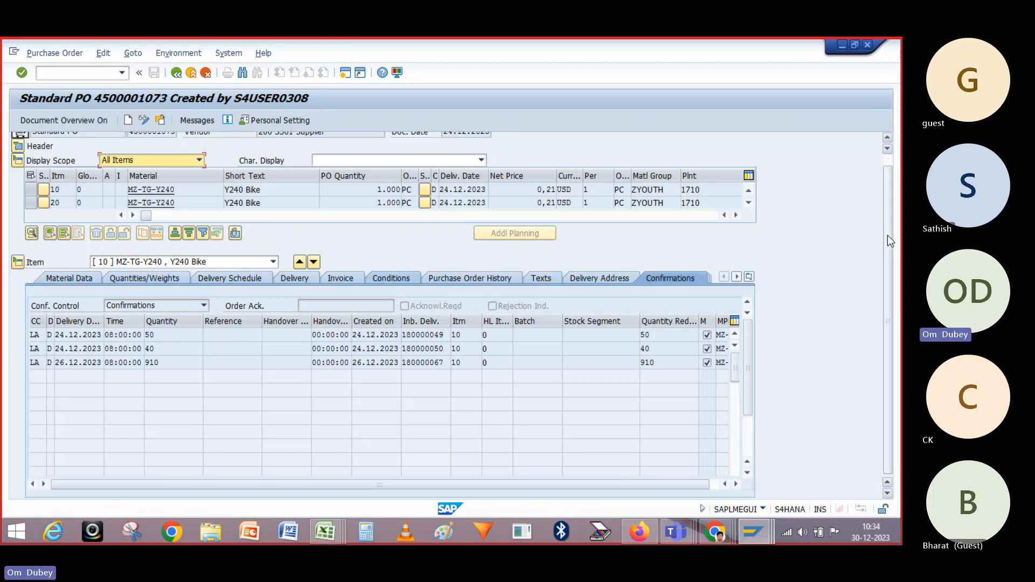
Expand the purchase order's header and examine the storage locations of its items, including that of item 20
scroll(887, 235, up, 1)
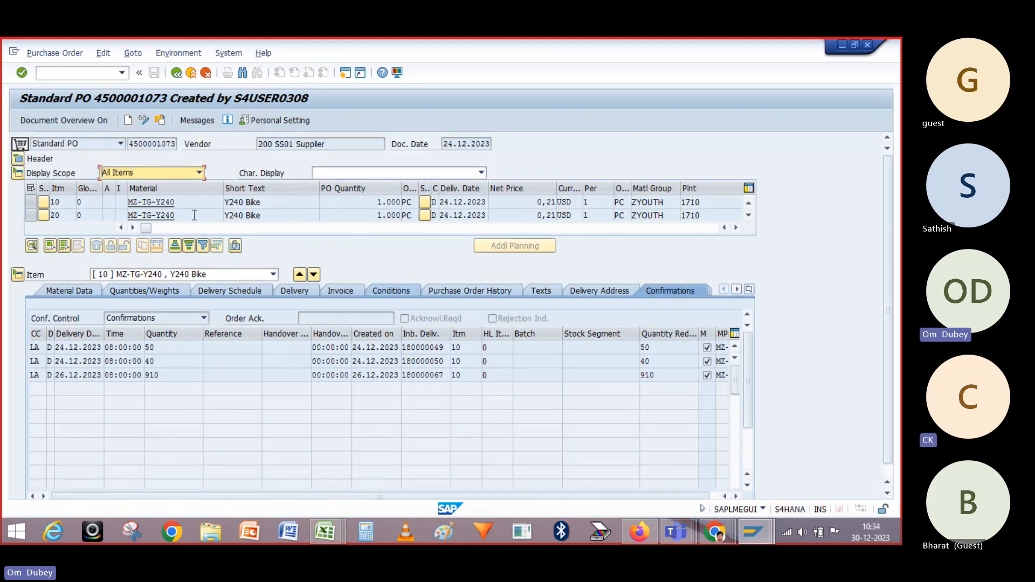
click(17, 160)
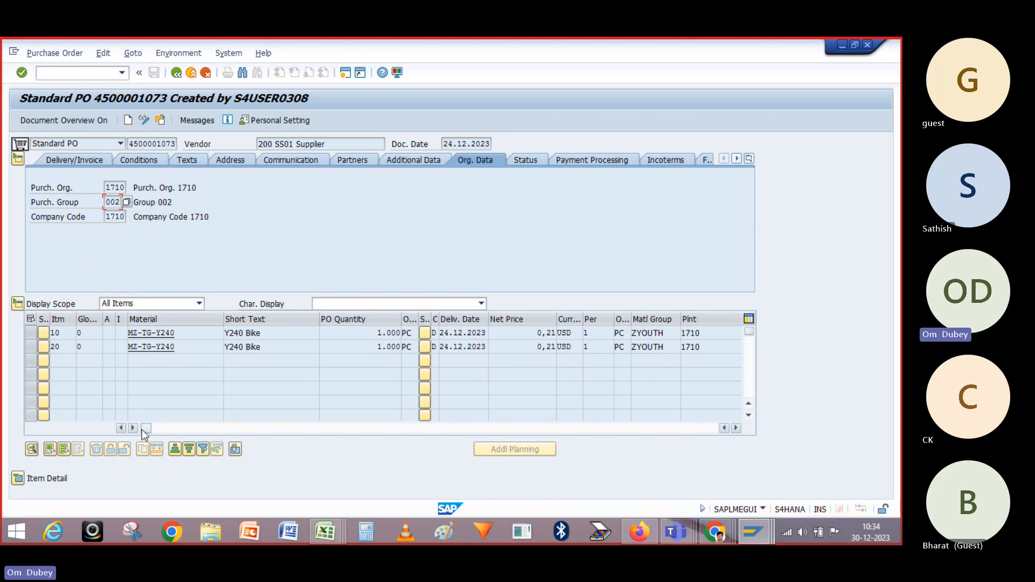
drag(143, 428, 274, 423)
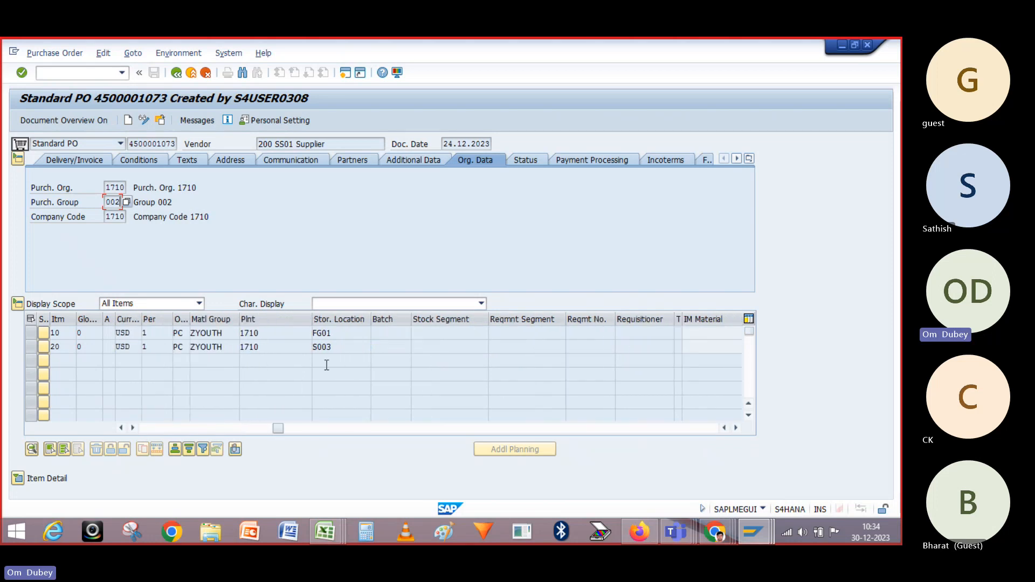
click(346, 345)
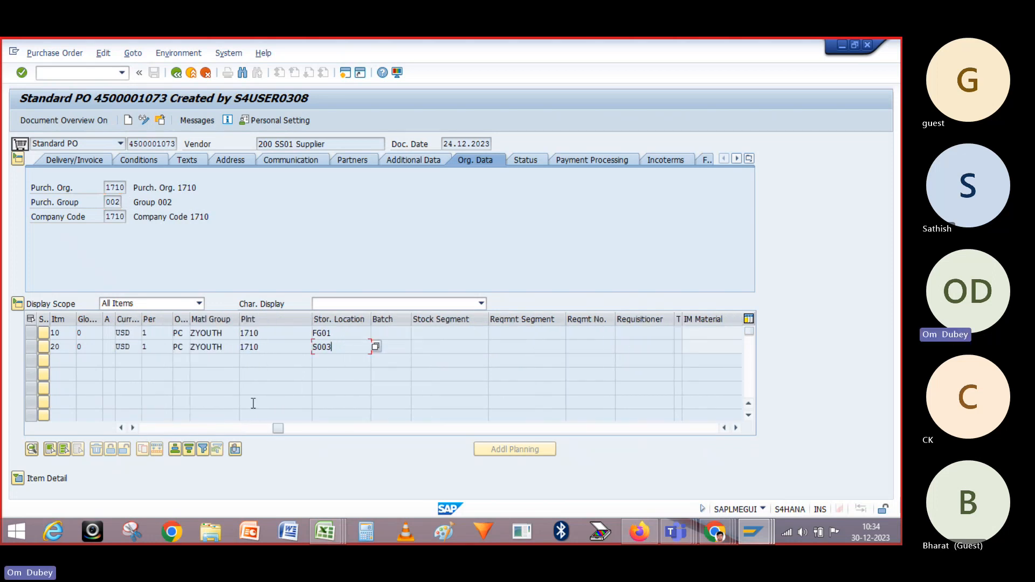
Start creating a purchase order with transaction ME21N in a new session
click(345, 74)
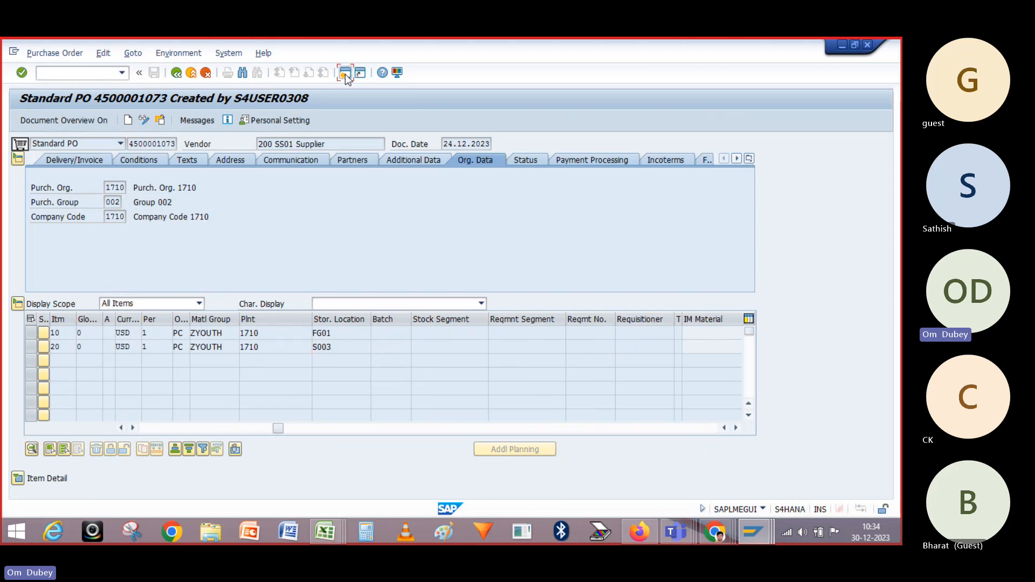
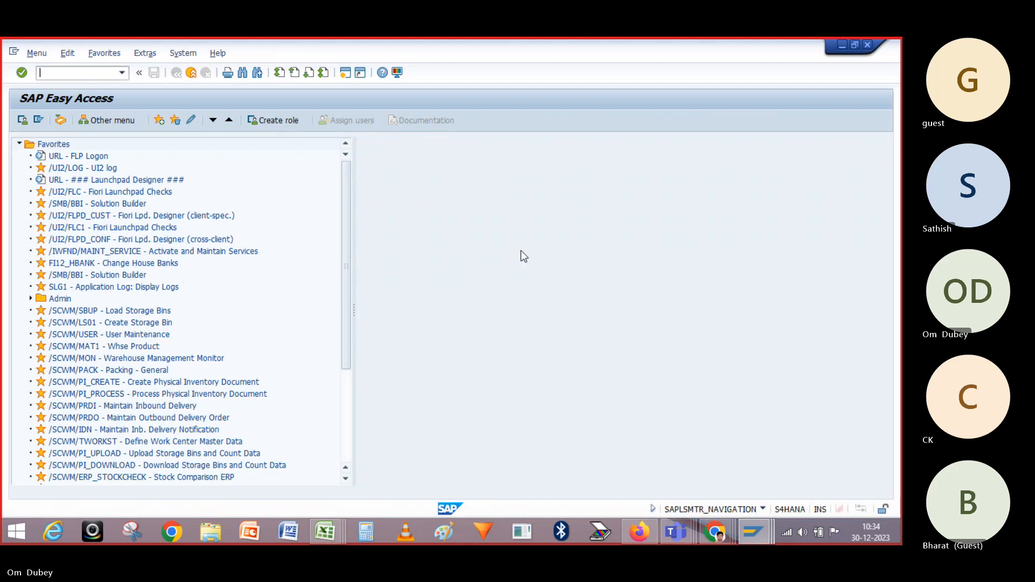
text(me21n)
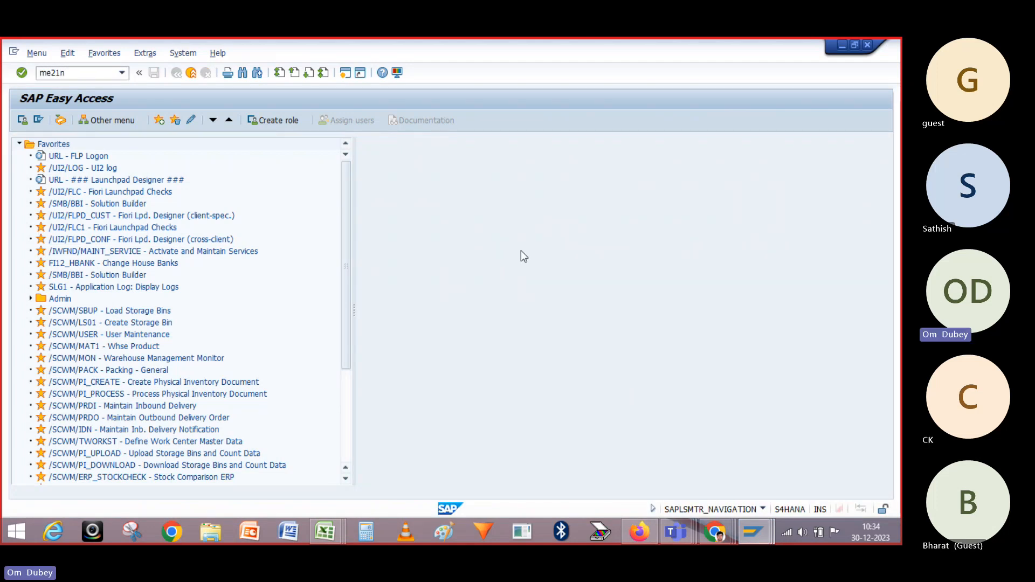
key(Return)
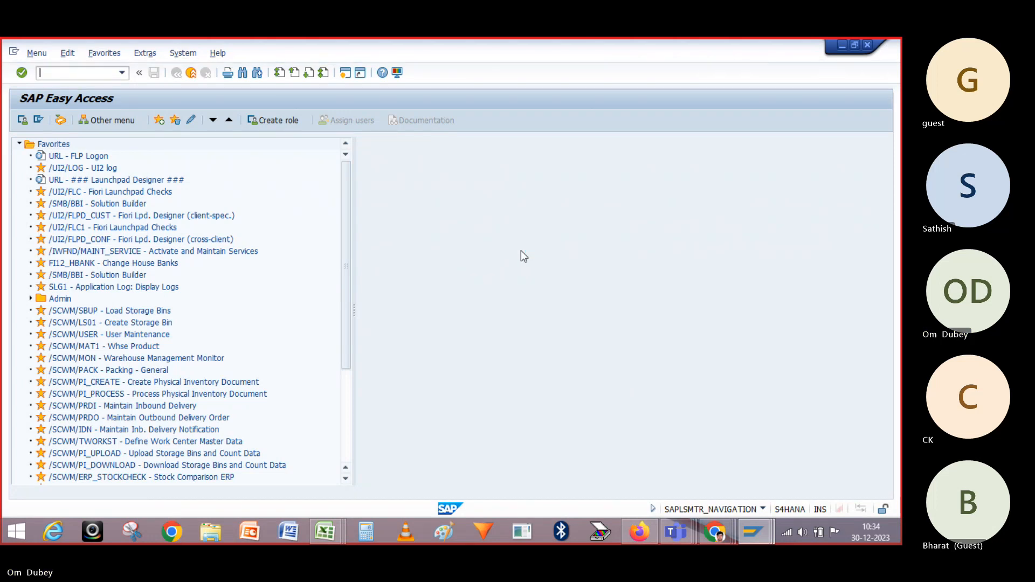
Return to the existing standard purchase order and check its vendor
mouse_move(757, 532)
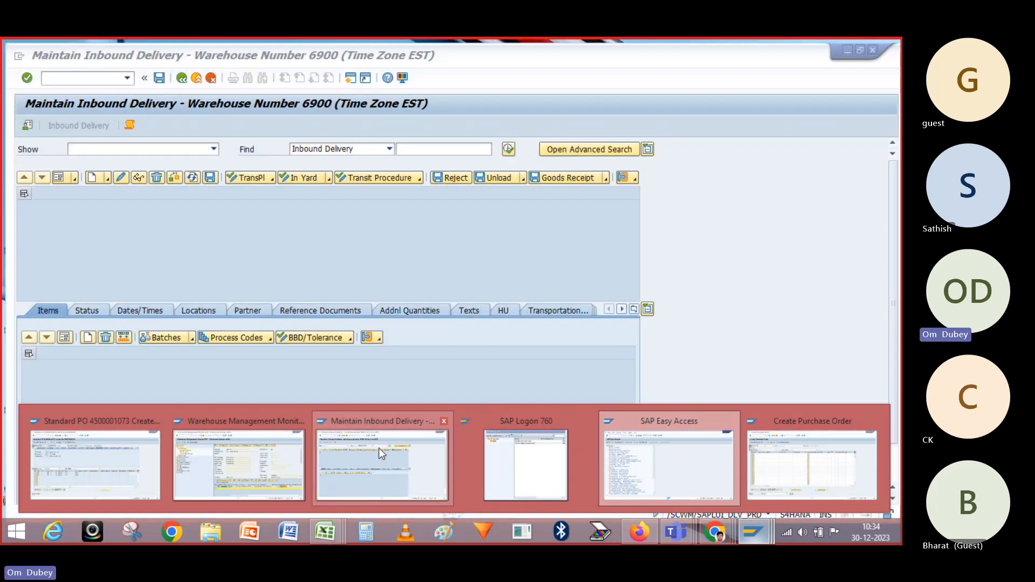
click(111, 462)
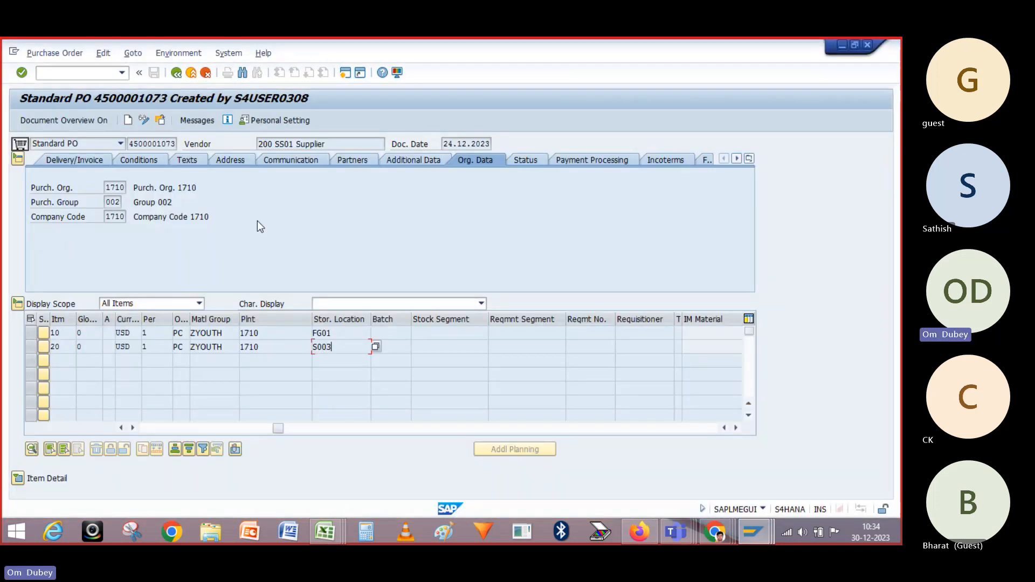
double_click(267, 143)
key(alt+Tab)
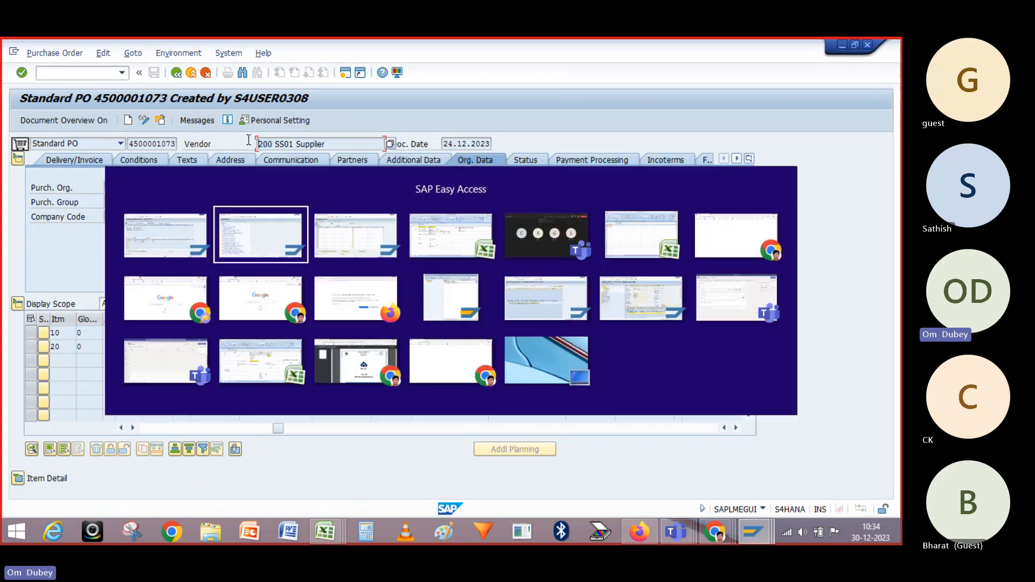
key(alt+Tab)
key(alt+Tab)
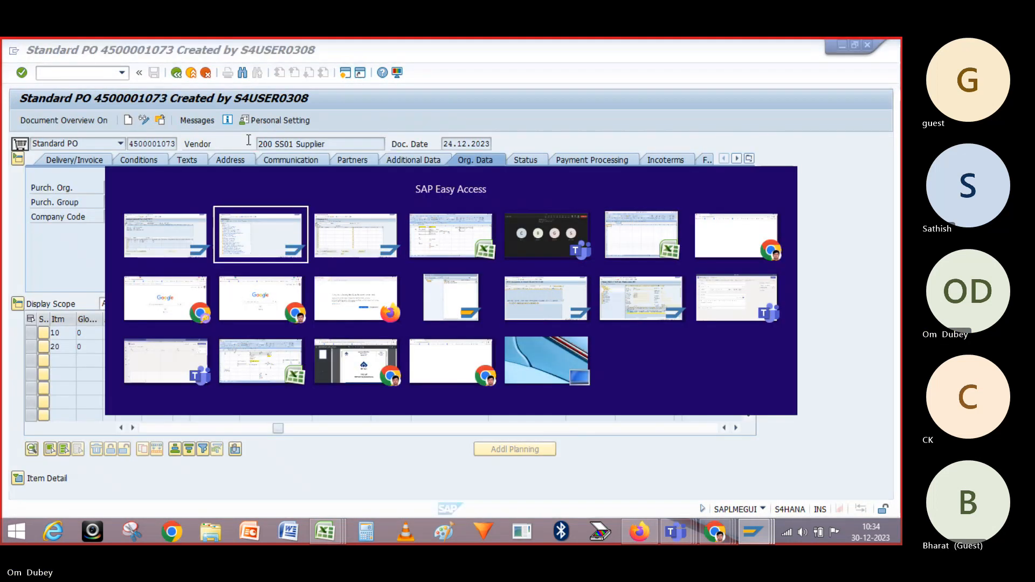
key(Tab)
key(Tab)
key(Tab)
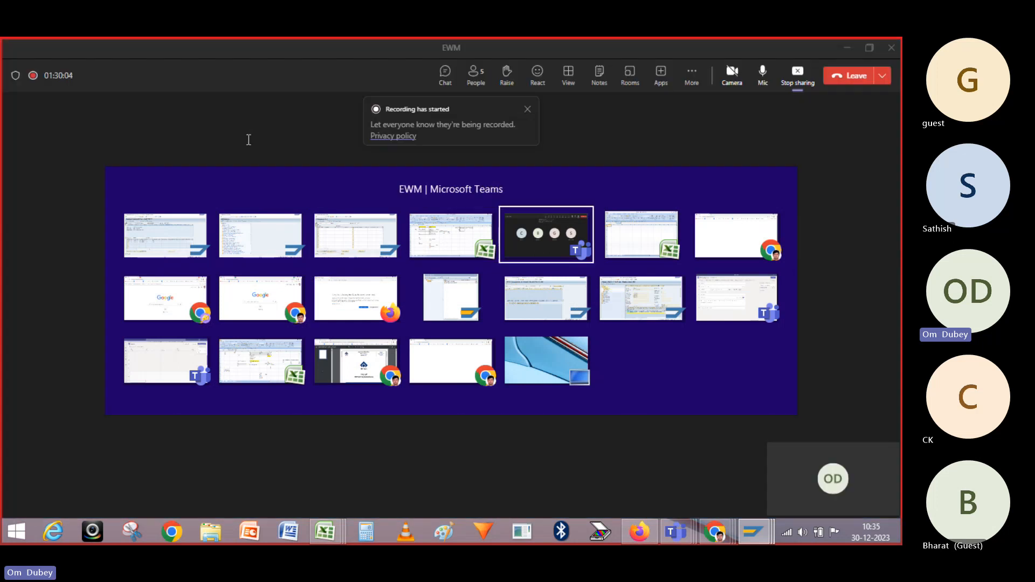
key(shift+Tab)
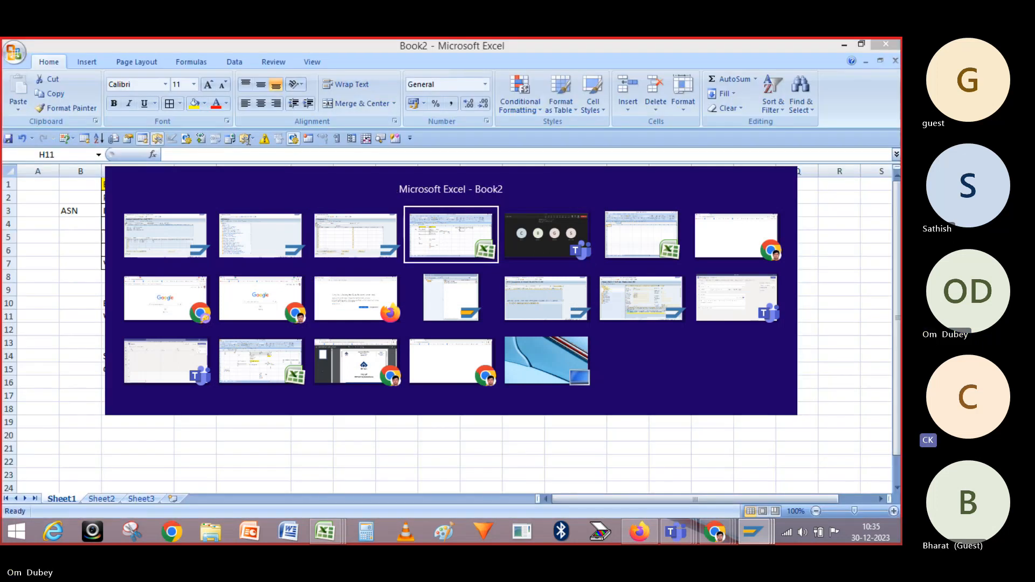
key(shift+Tab)
key(shift+Tab)
key(shift+Tab)
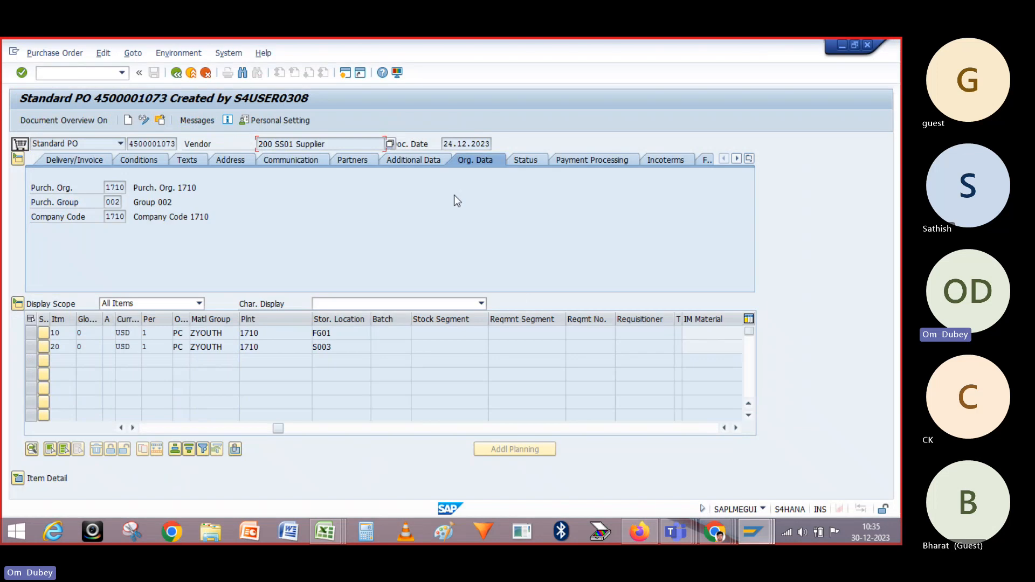
Switch to the new purchase order and enter 200 as its vendor
mouse_move(756, 535)
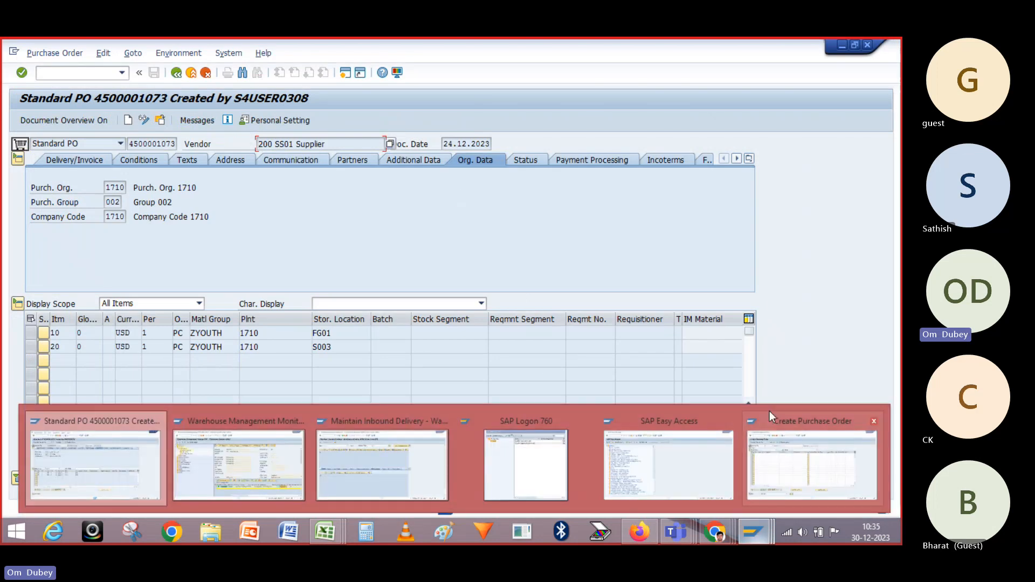
click(777, 447)
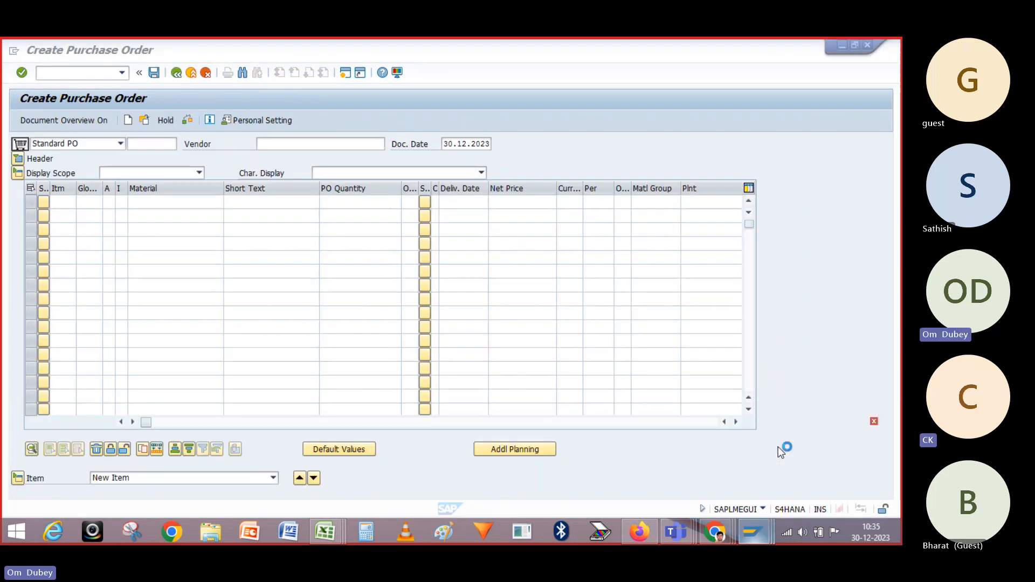
click(300, 144)
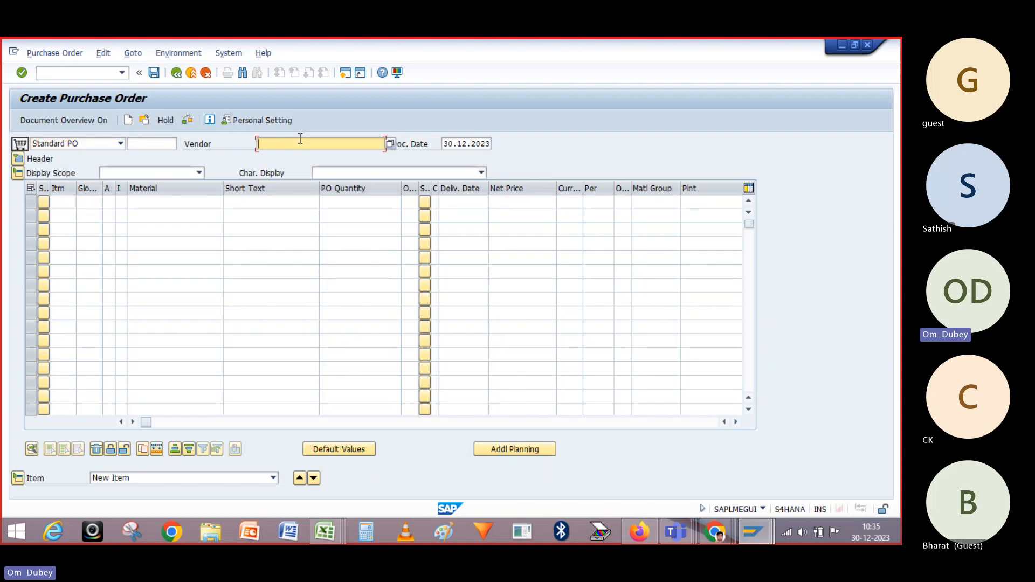
text(200)
key(Return)
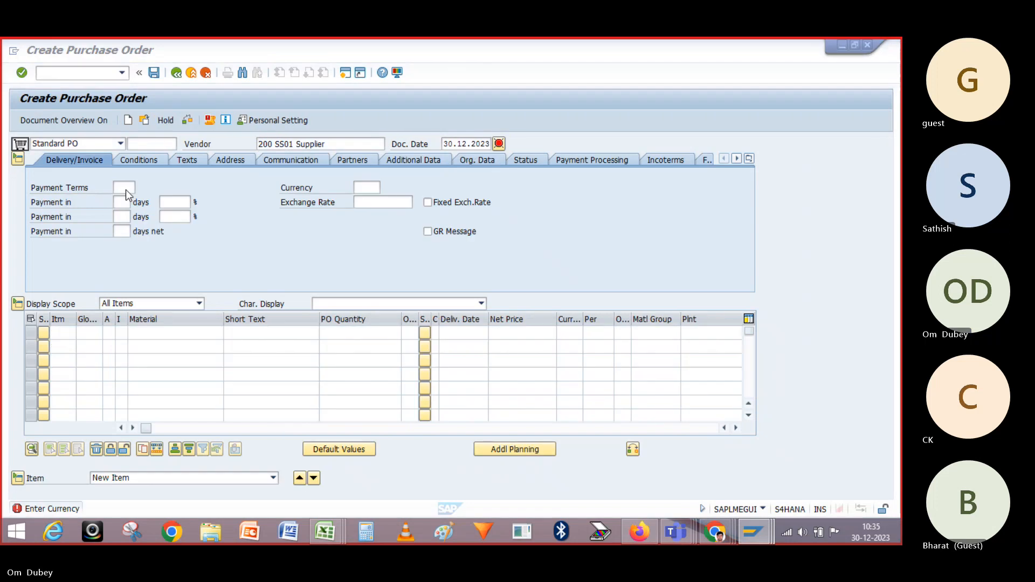
Check the new order's organizational data and re-enter vendor 200
click(125, 190)
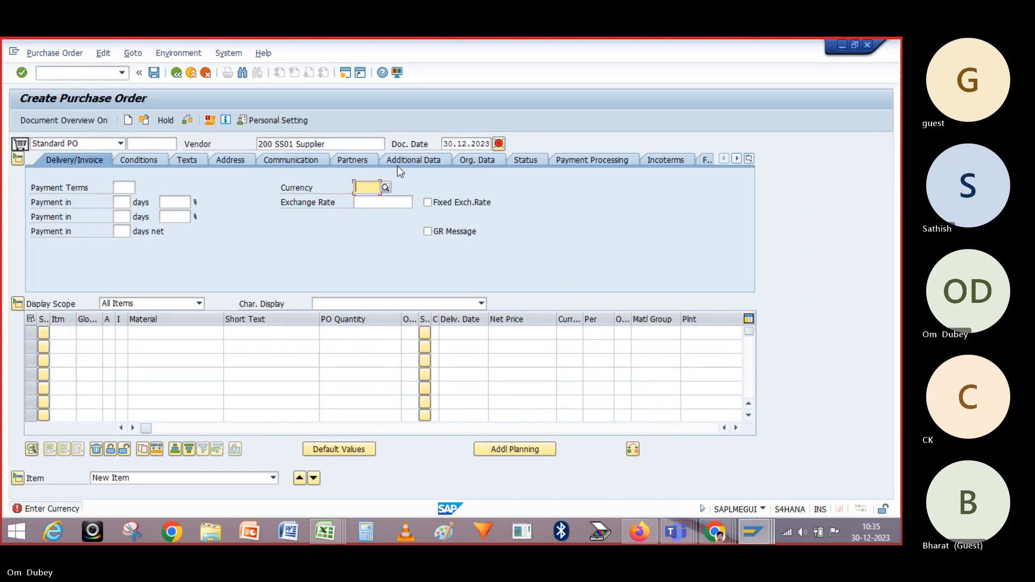
click(488, 160)
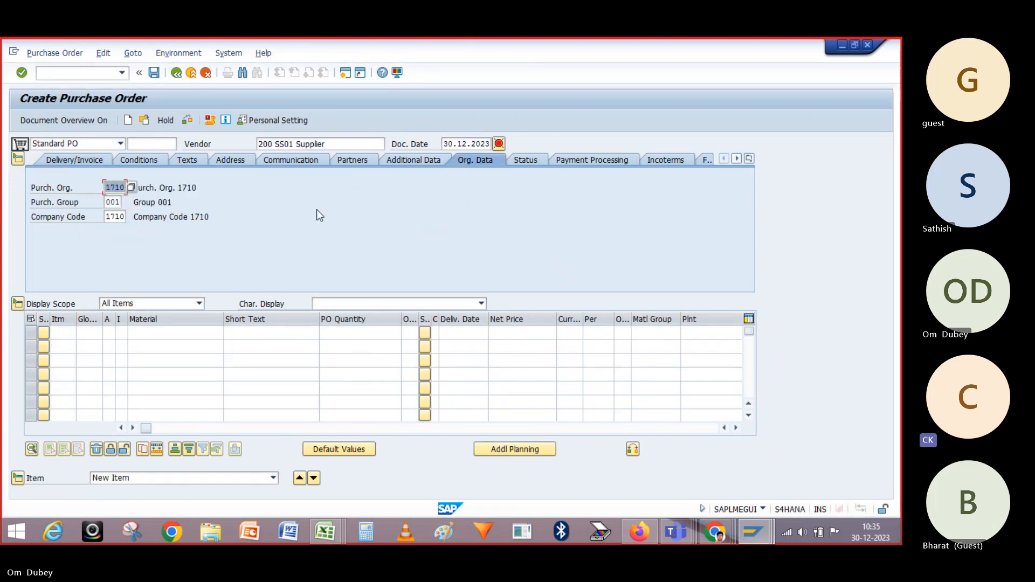
key(Return)
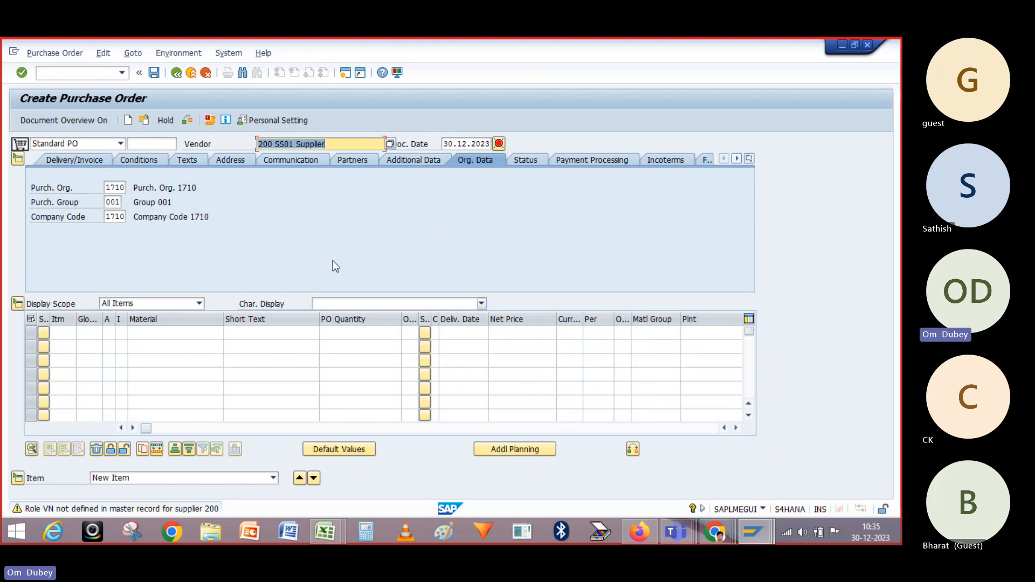
key(Delete)
text(200)
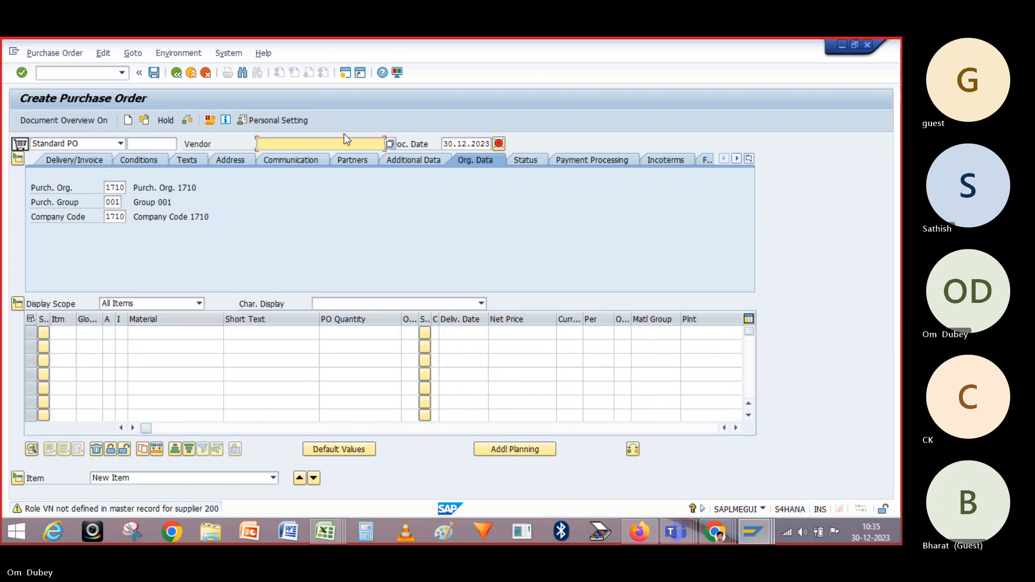
key(Return)
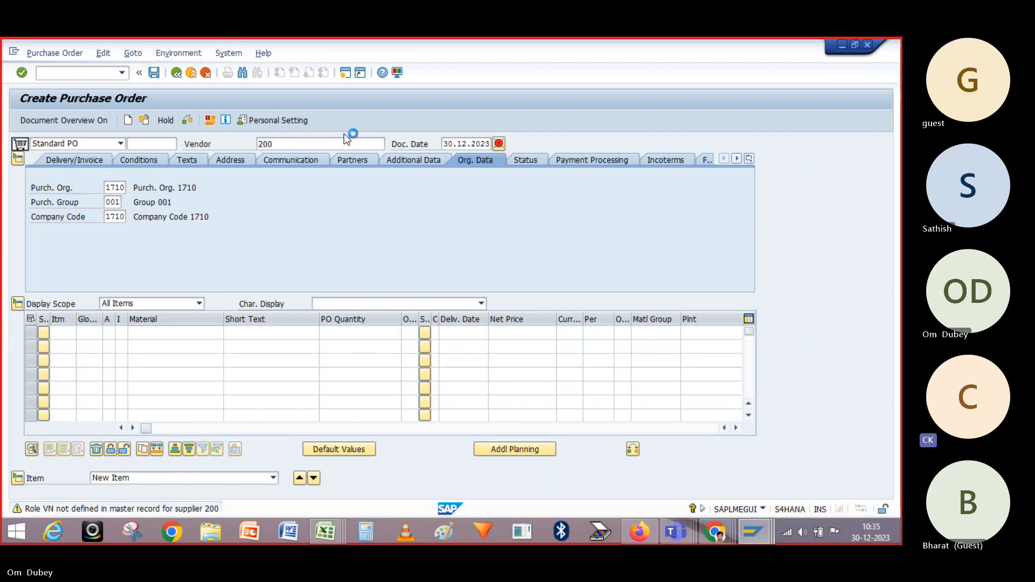
Enter purchasing group 001 in the organizational data and review the new order's error messages
click(494, 159)
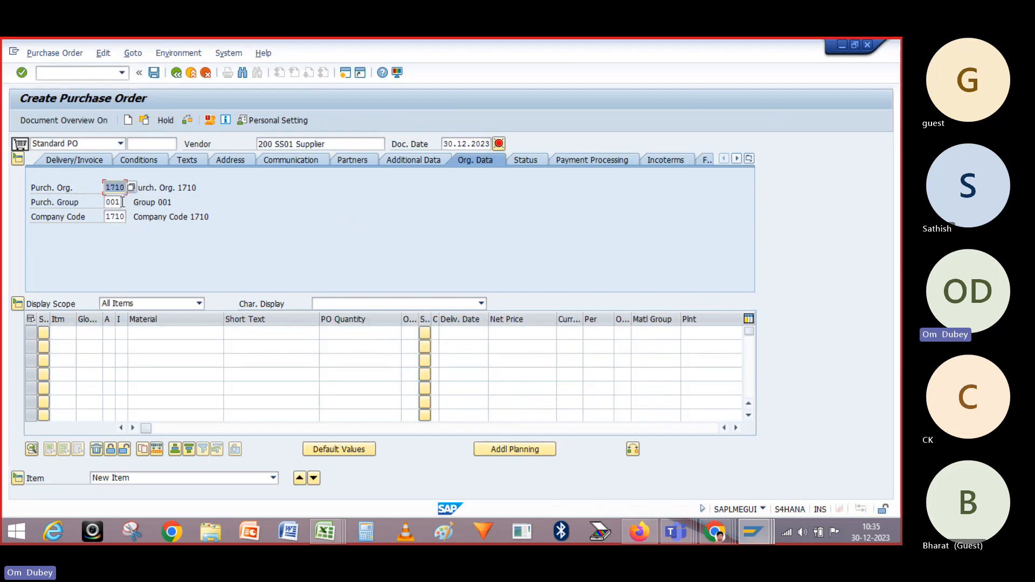
double_click(121, 201)
text(00)
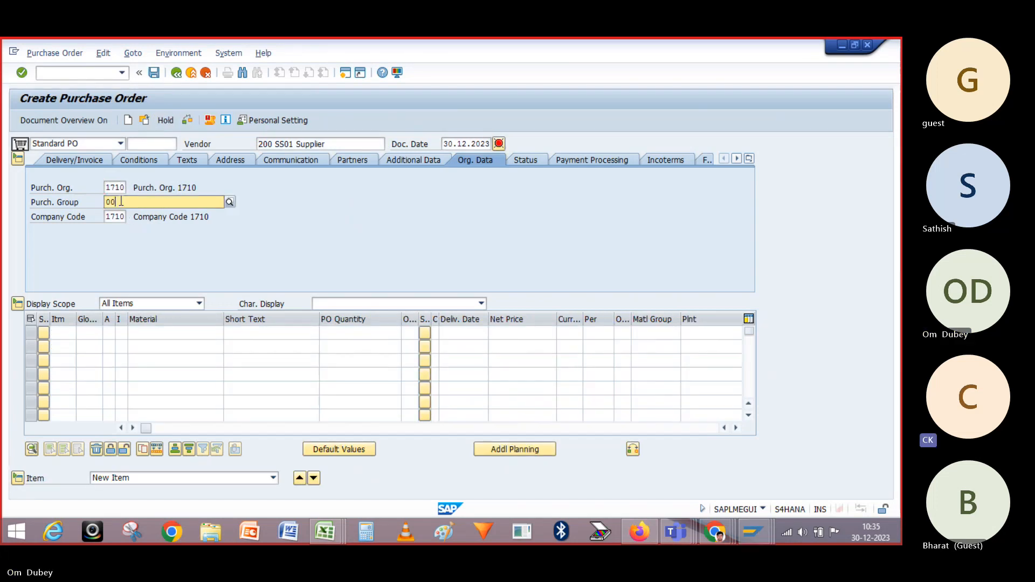
text(1)
key(Return)
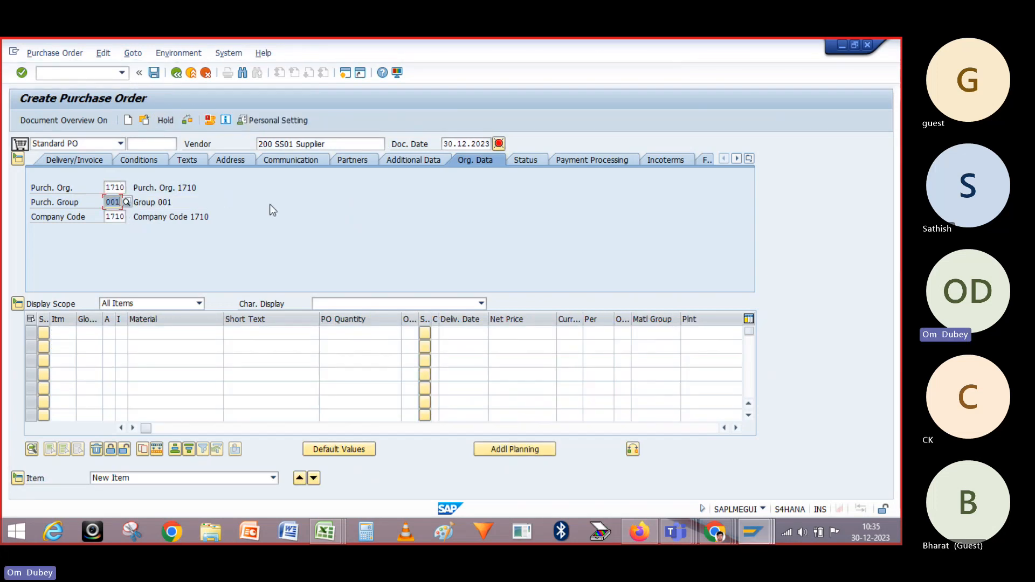
click(499, 148)
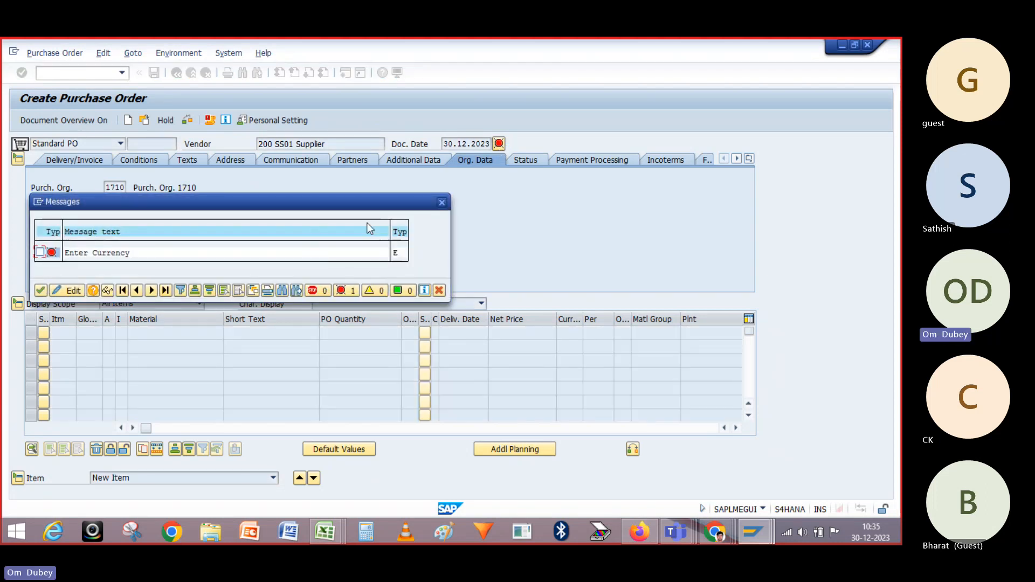
click(442, 202)
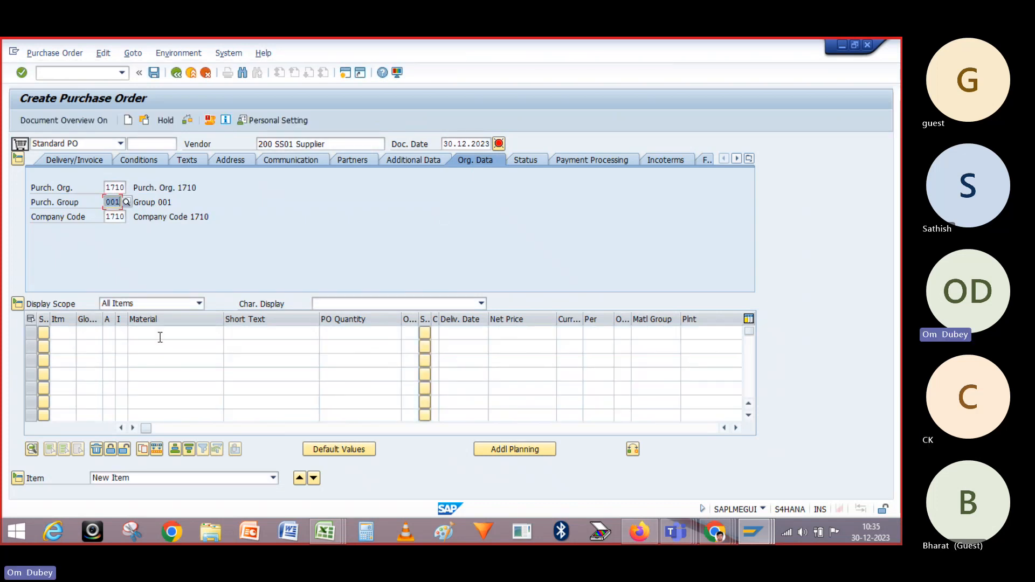
Copy material MZ-TG-Y240 from item 10 of the existing purchase order into the first item of the new one
click(160, 337)
key(alt+Tab)
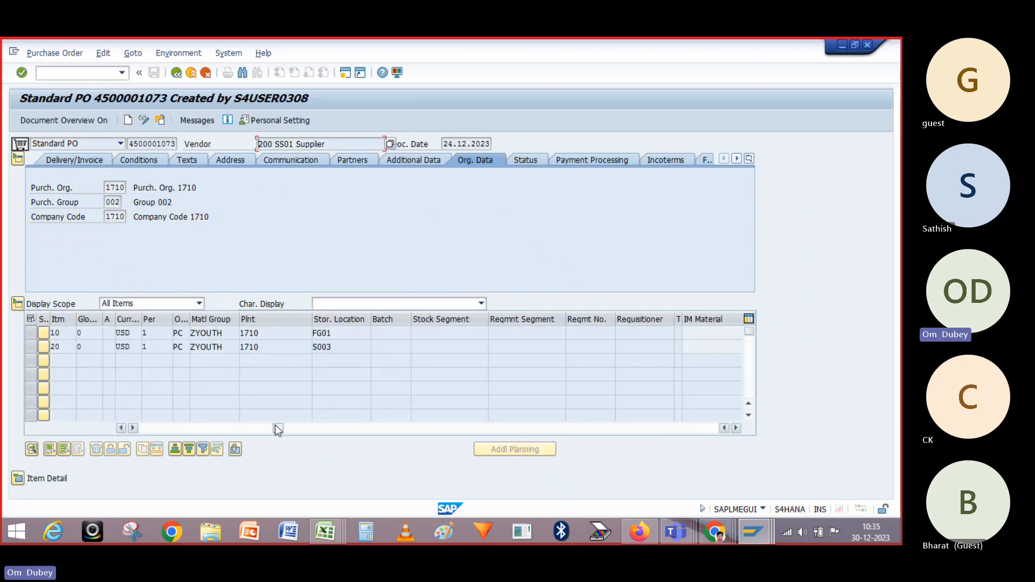
drag(278, 428, 101, 422)
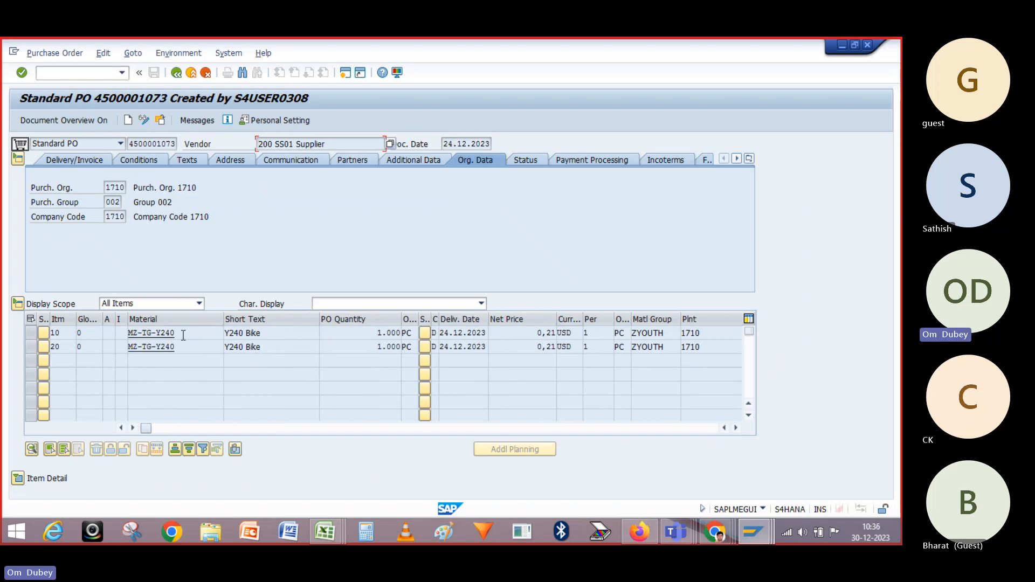
drag(184, 335, 122, 323)
key(ctrl+c)
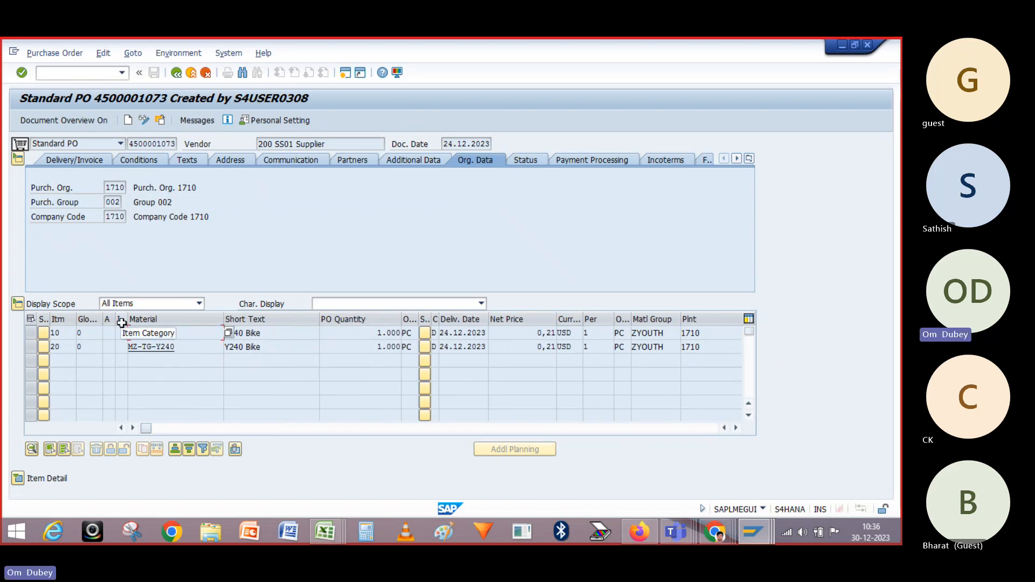
key(alt+Tab)
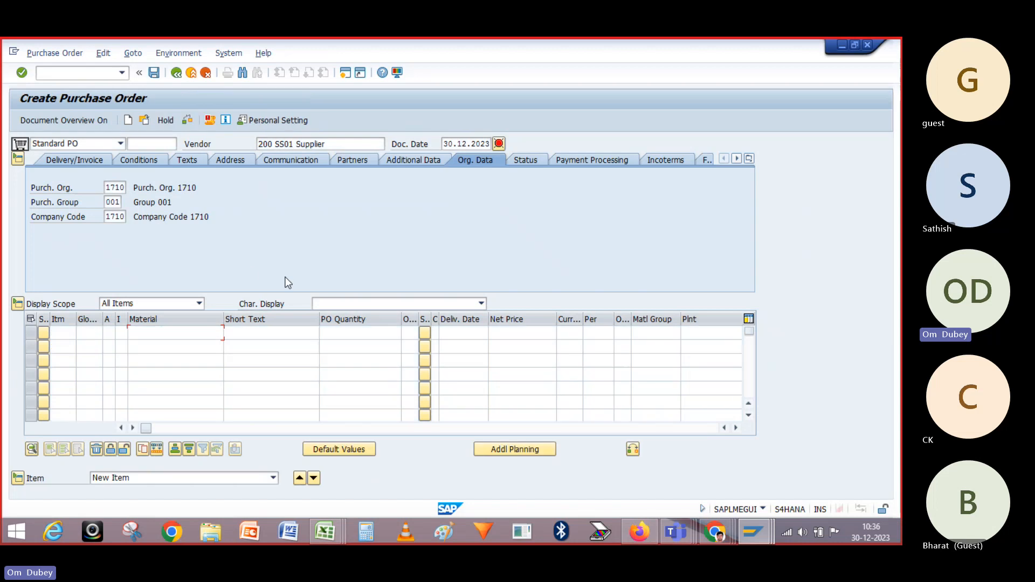
key(ctrl+v)
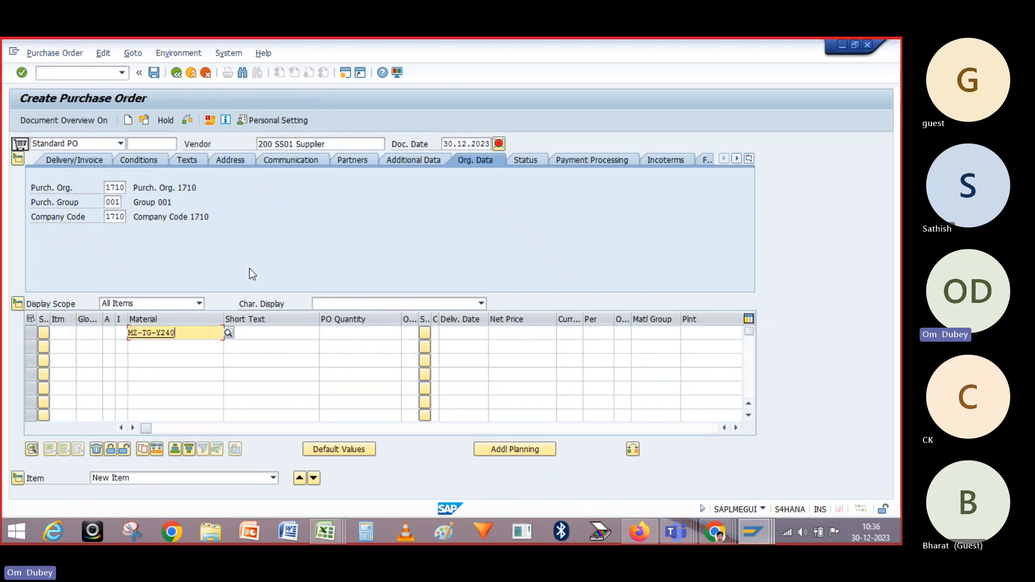
key(Return)
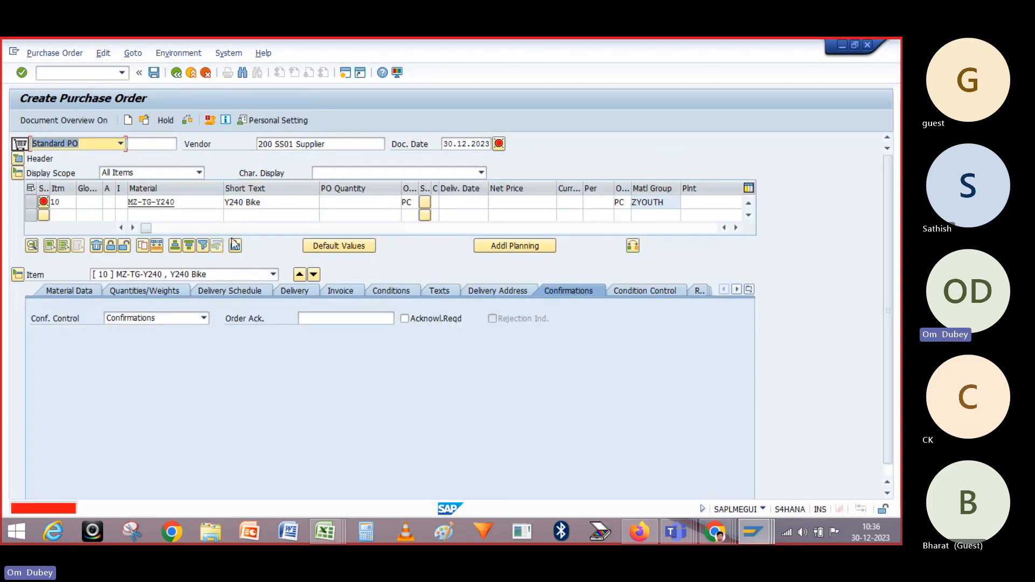
Set the Y240 Bike item's PO quantity to 1000 and the order currency to USD
click(352, 207)
text(1000)
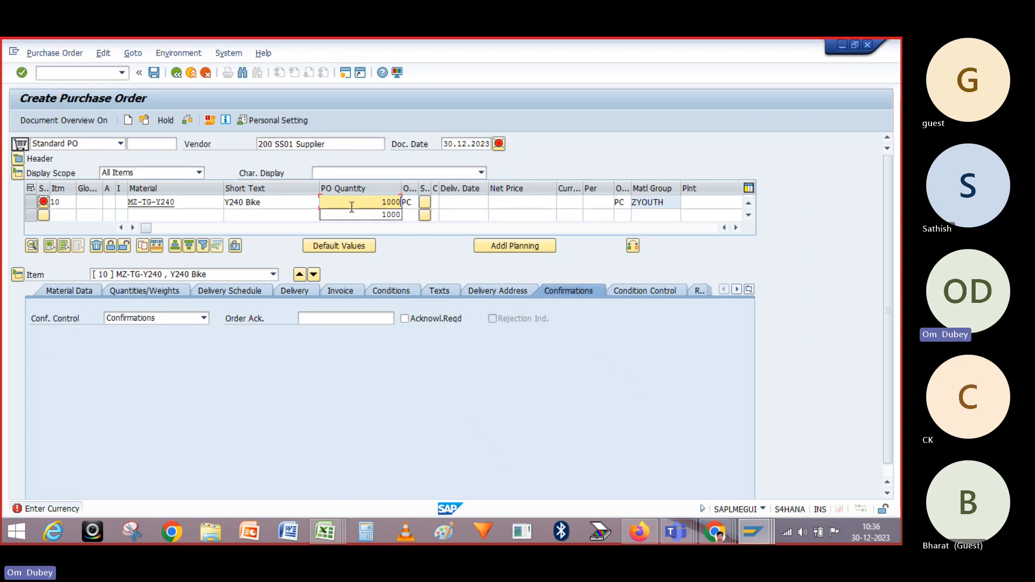
key(Return)
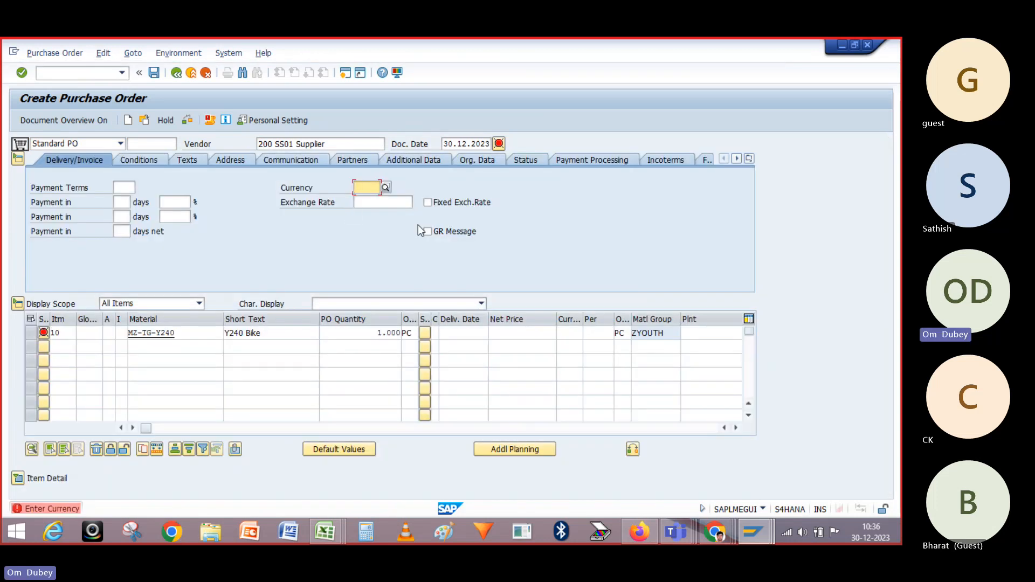
text(usd)
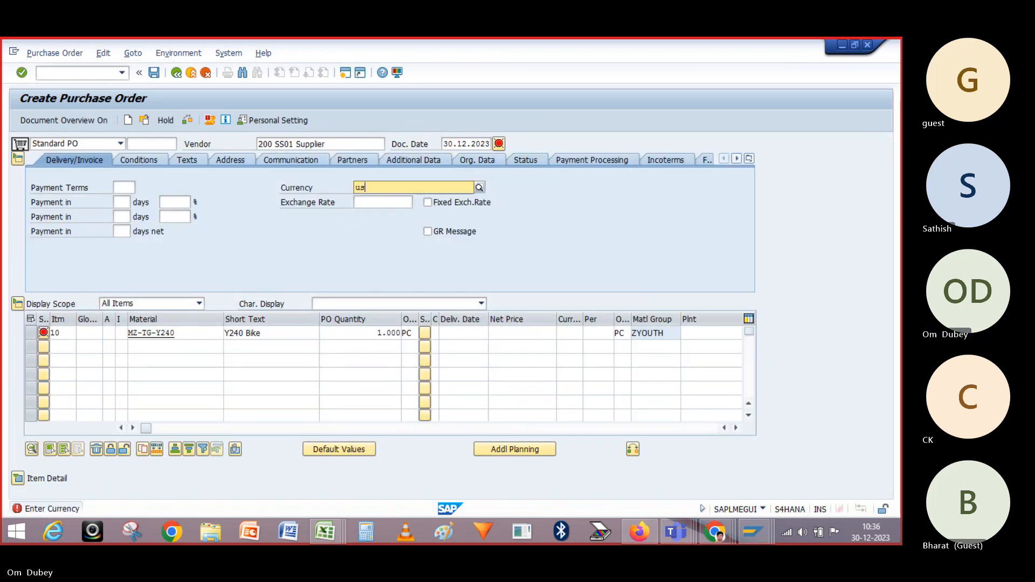
key(Return)
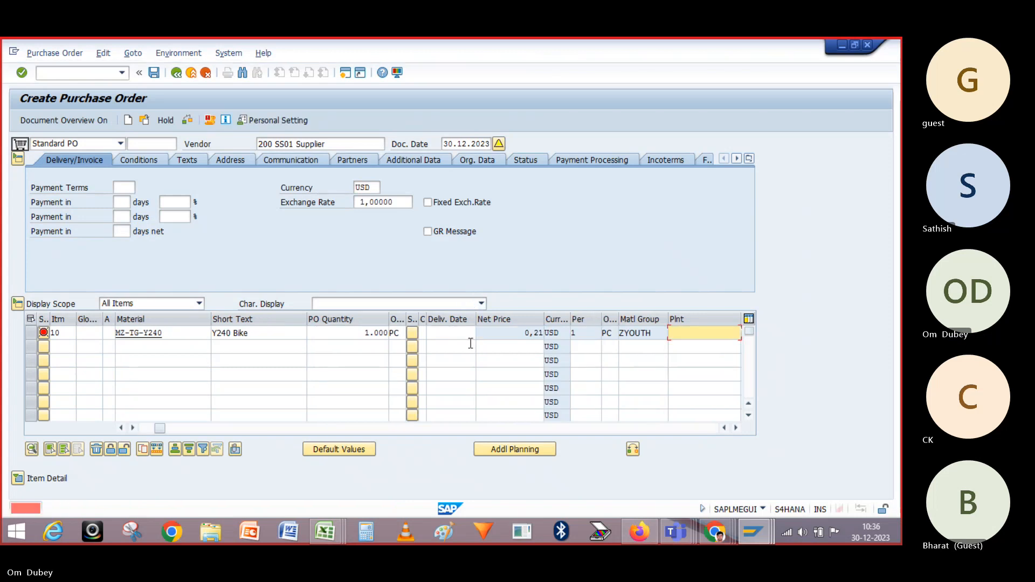
Set the Y240 Bike item's plant to 1710 and collapse the new purchase order's header
text(17)
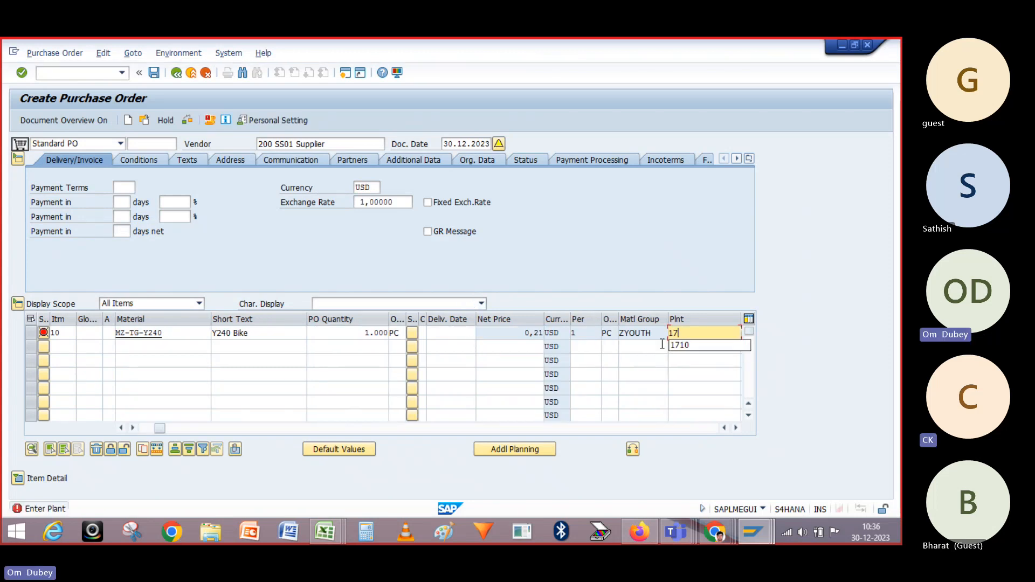
text(10)
key(Return)
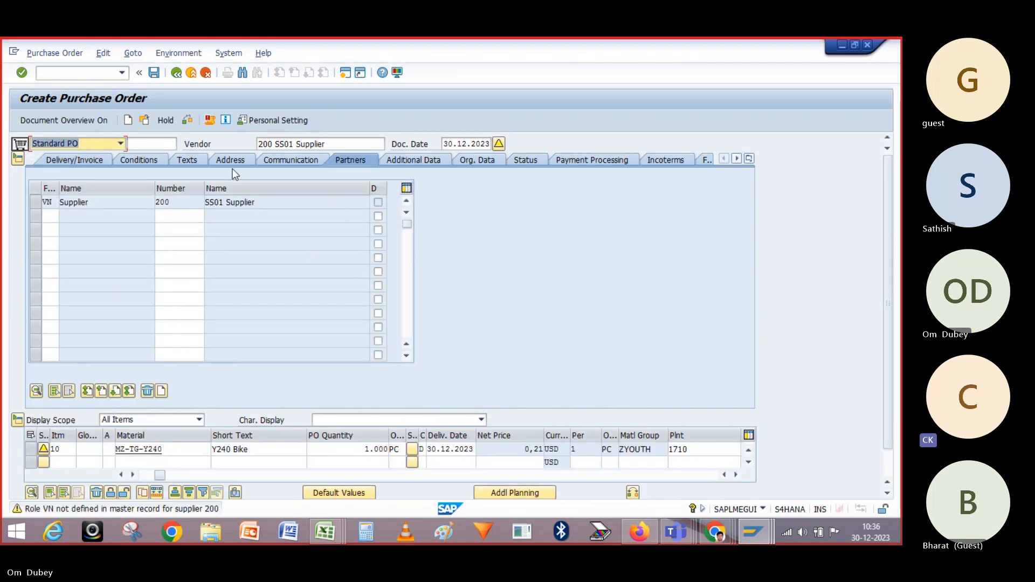
click(19, 160)
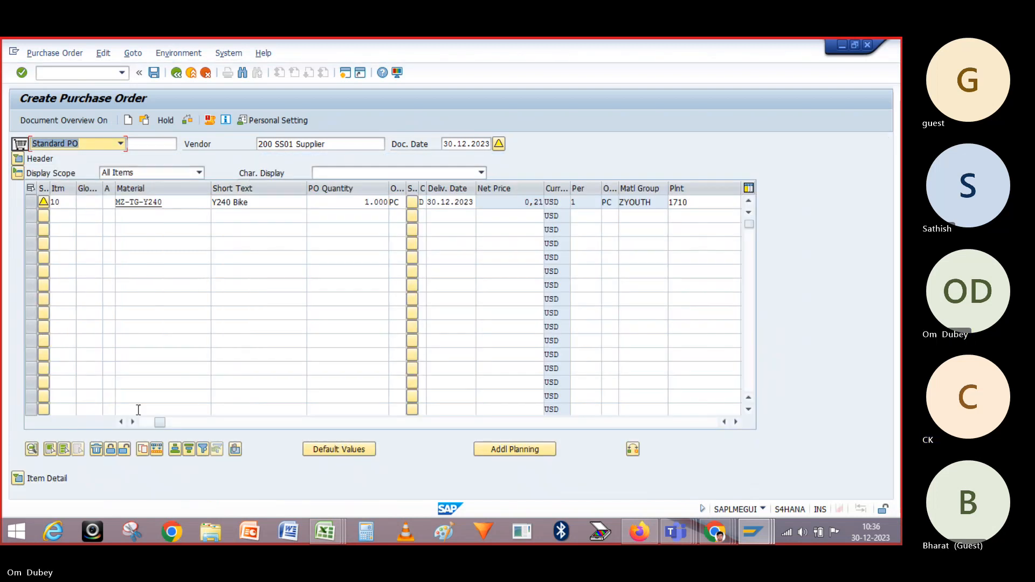
Copy storage location S003 from item 20 of the existing purchase order into the new order's Y240 Bike item
drag(161, 423, 216, 421)
click(495, 199)
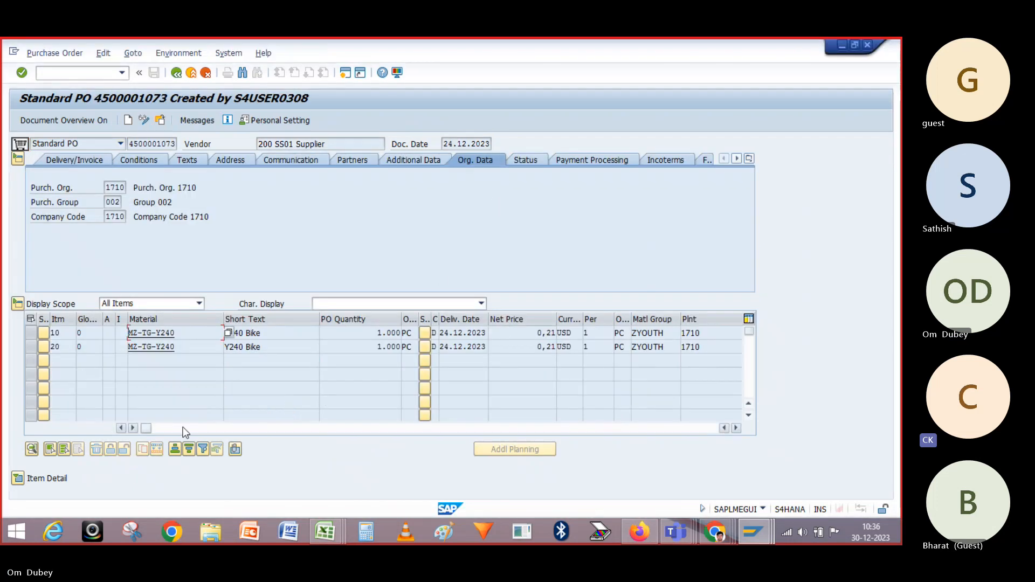
drag(149, 426, 216, 428)
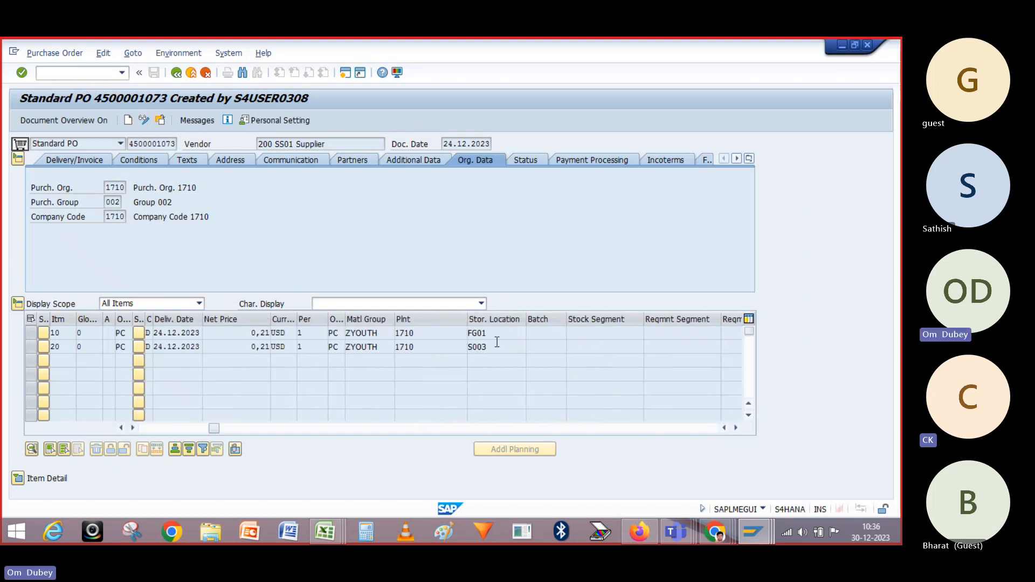
click(526, 345)
drag(526, 345, 469, 338)
key(ctrl+c)
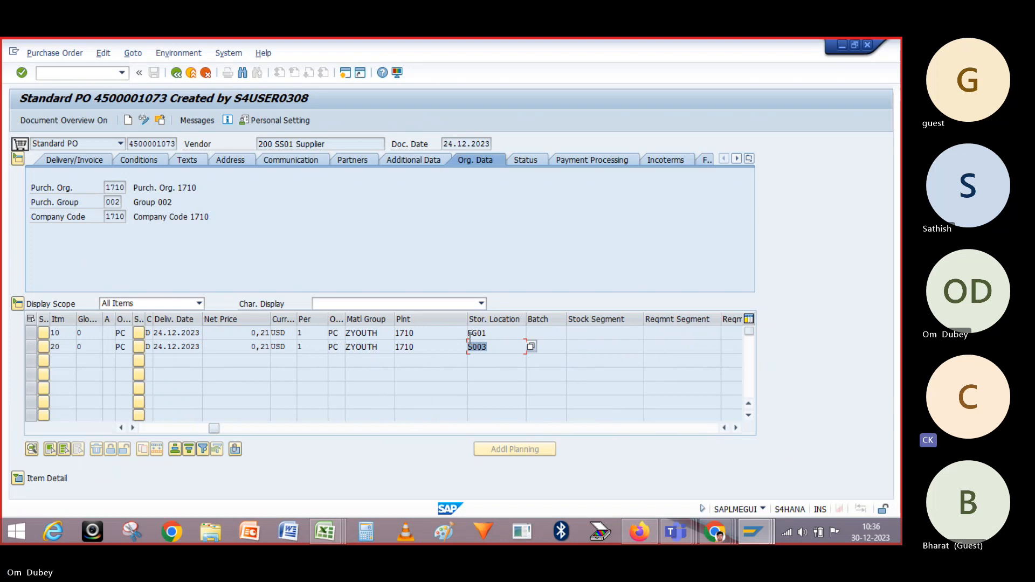
click(469, 334)
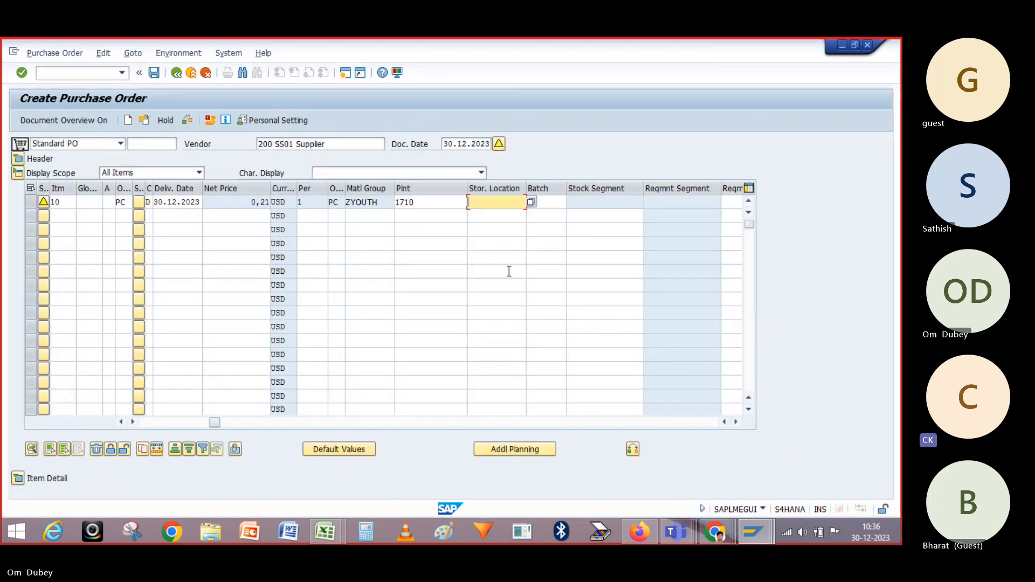
key(ctrl+v)
key(Return)
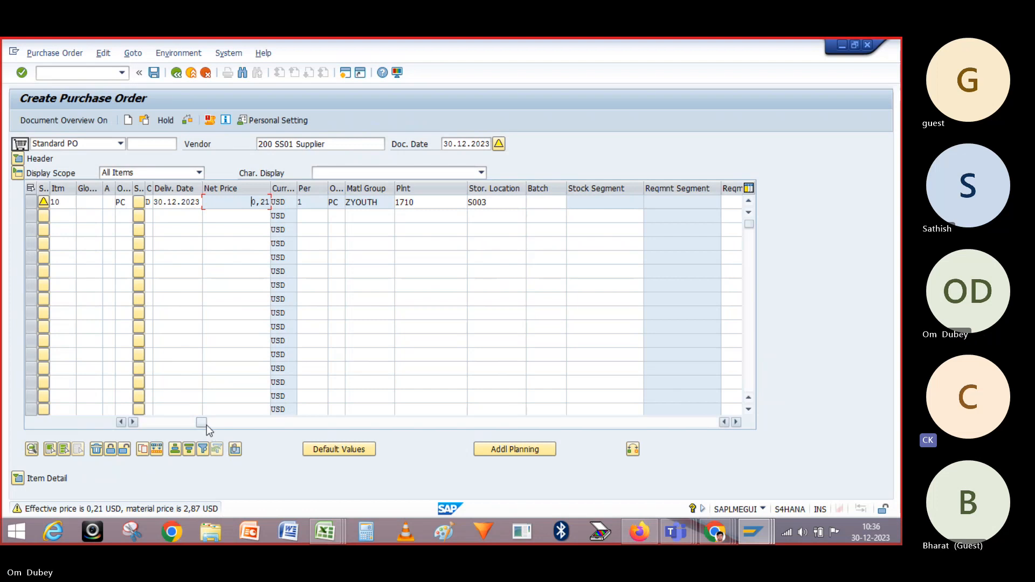
Save the new purchase order and reopen the saved document for display
drag(203, 425, 131, 430)
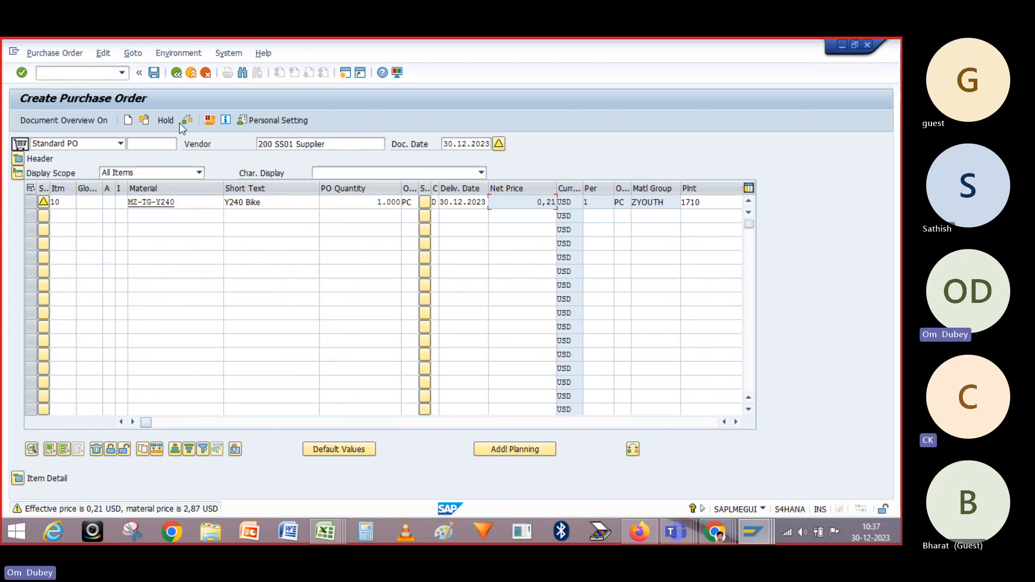
click(153, 74)
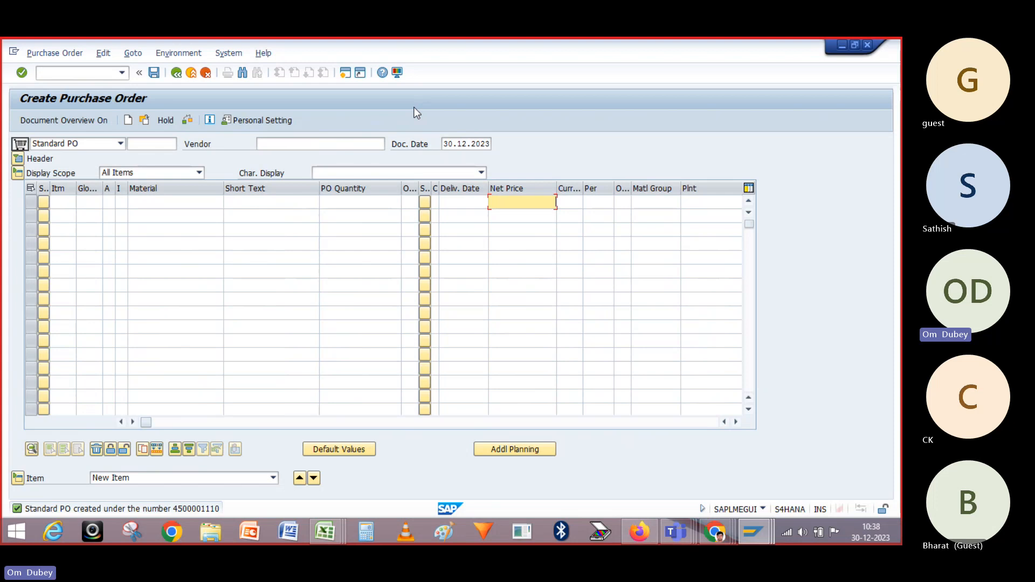
click(145, 122)
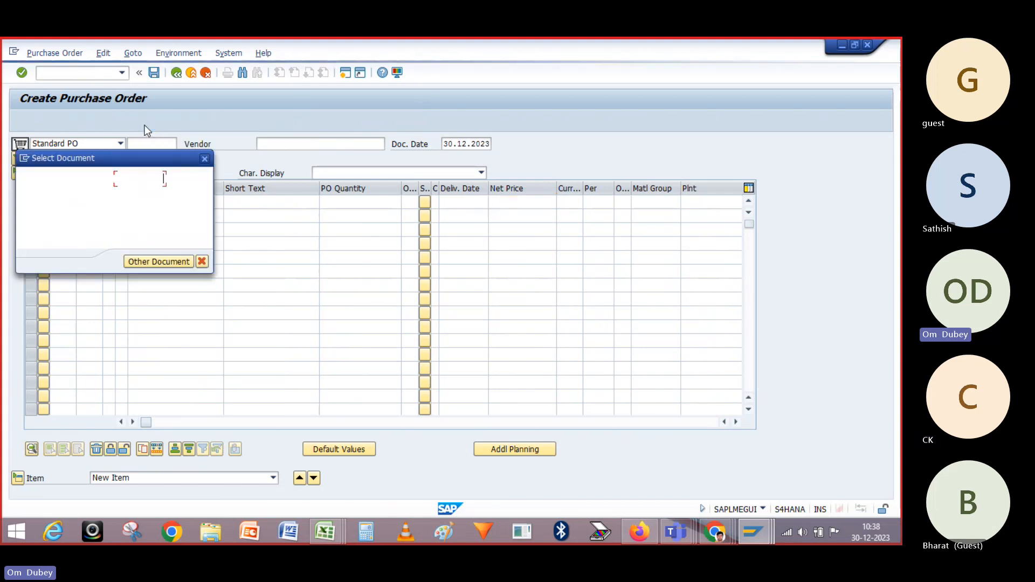
key(Return)
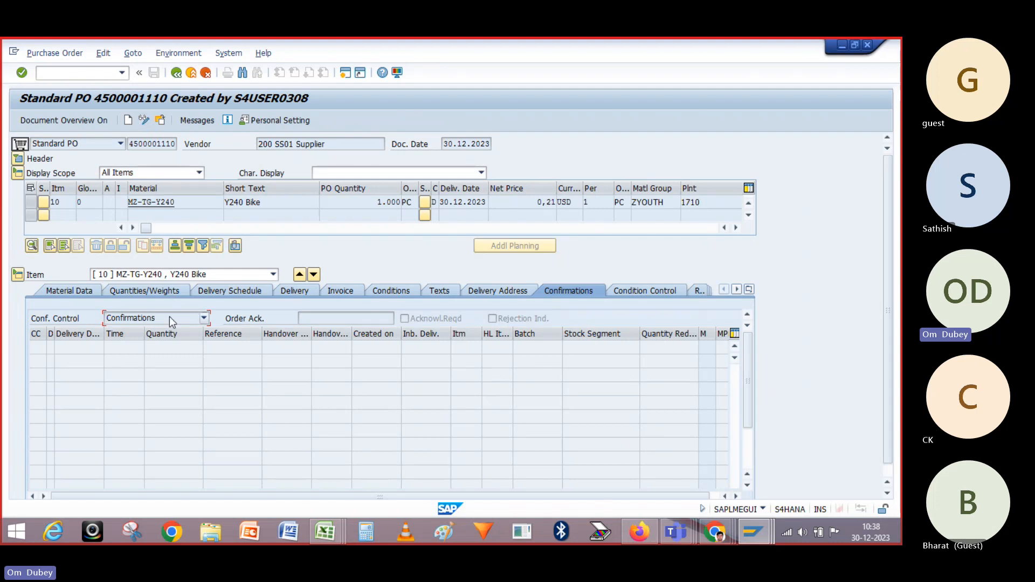
Examine the available confirmation control options for item 10 of the saved purchase order
click(205, 318)
click(205, 319)
click(204, 318)
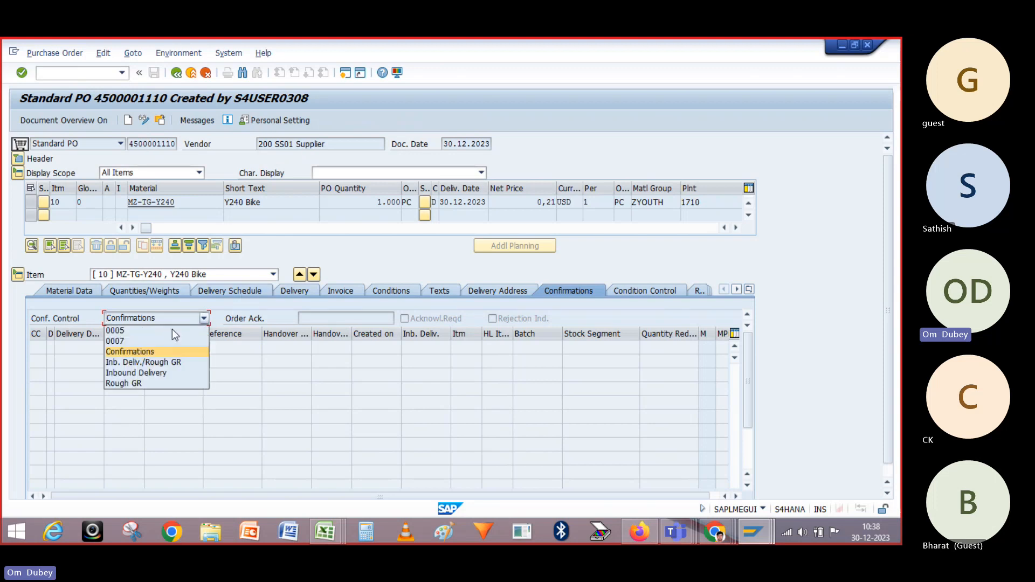
click(145, 320)
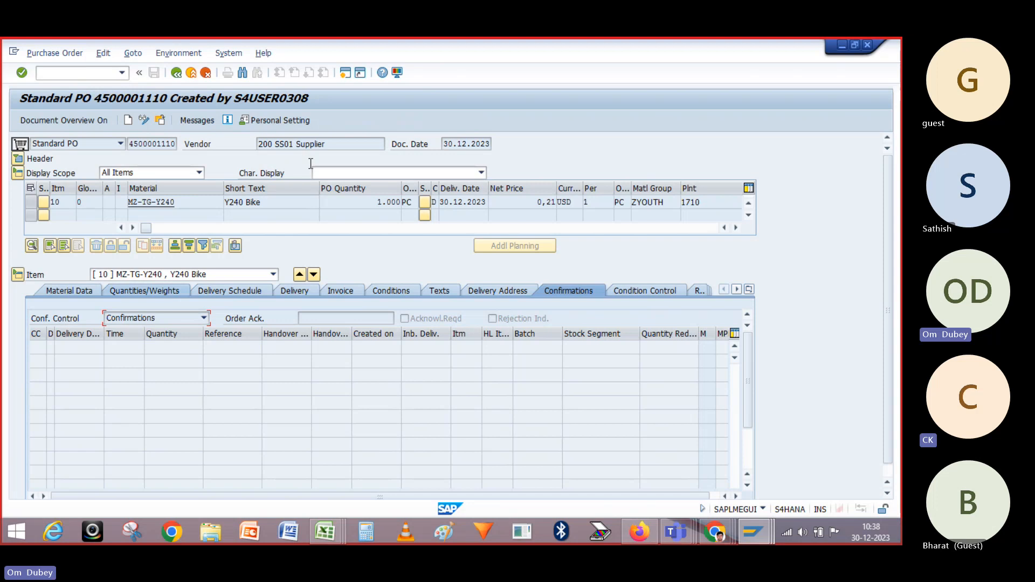
Review the supplier, storage location and info record of the saved purchase order's item 10
click(299, 149)
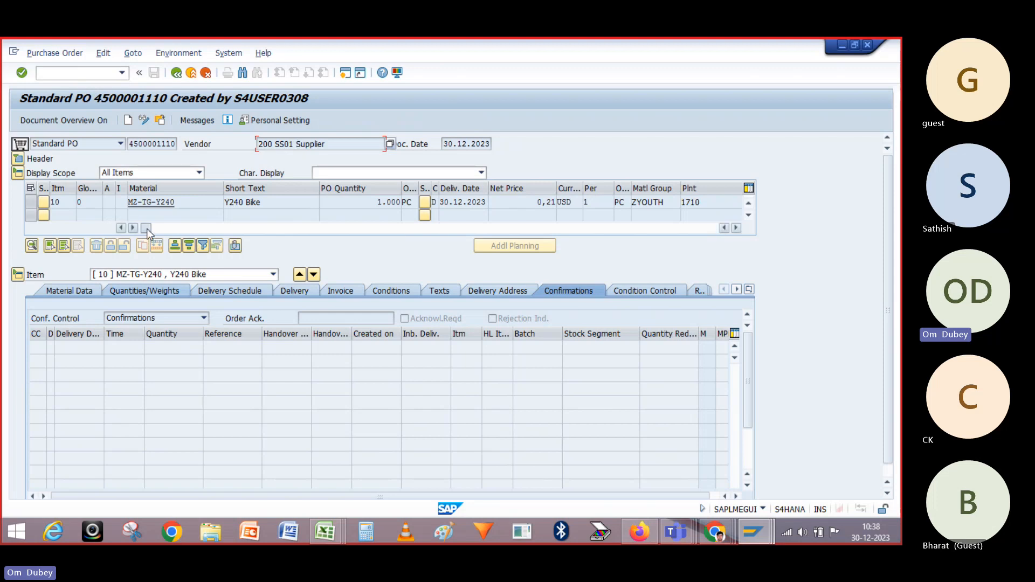
drag(147, 228, 348, 228)
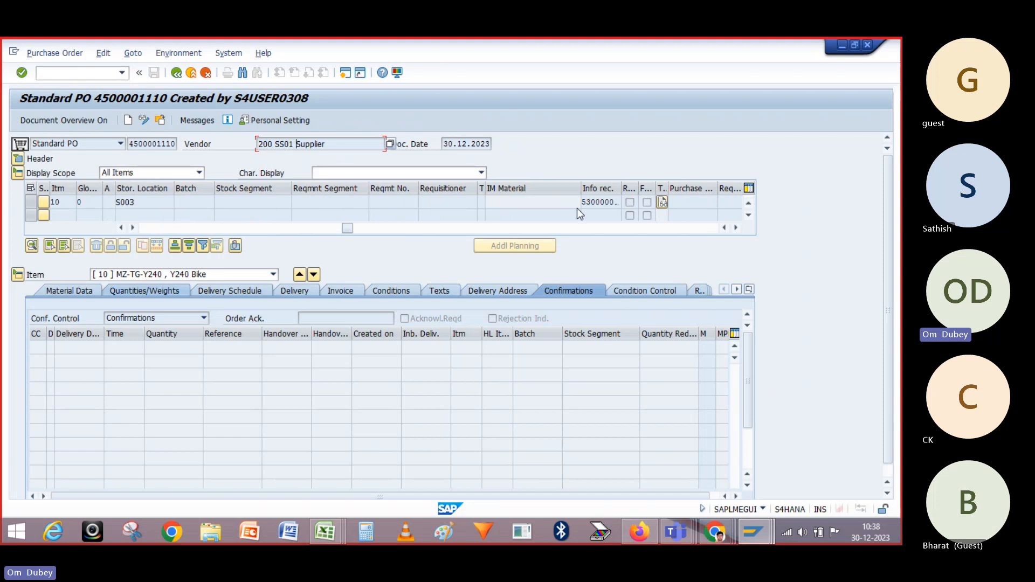
click(599, 202)
click(308, 146)
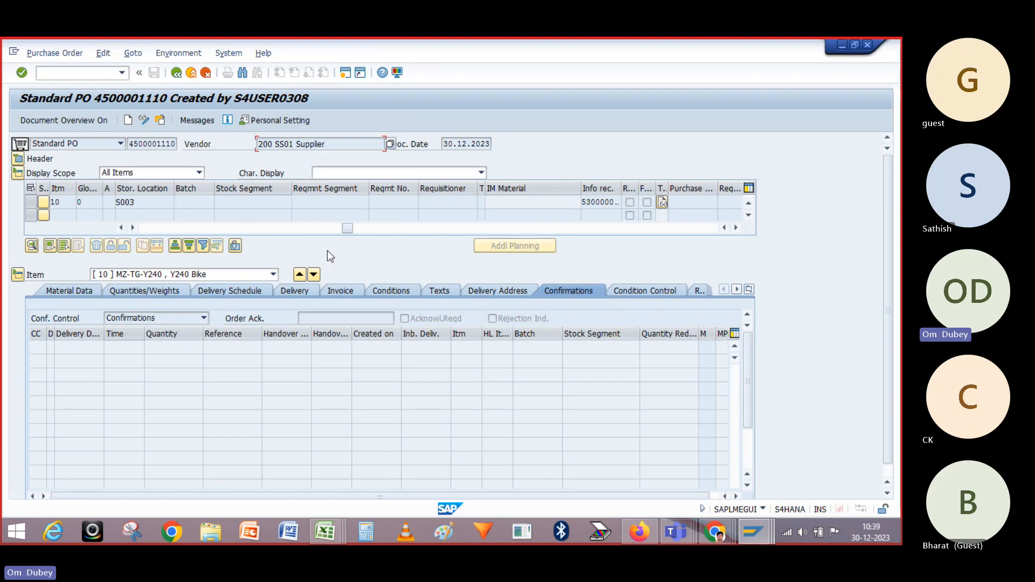
drag(347, 228, 156, 246)
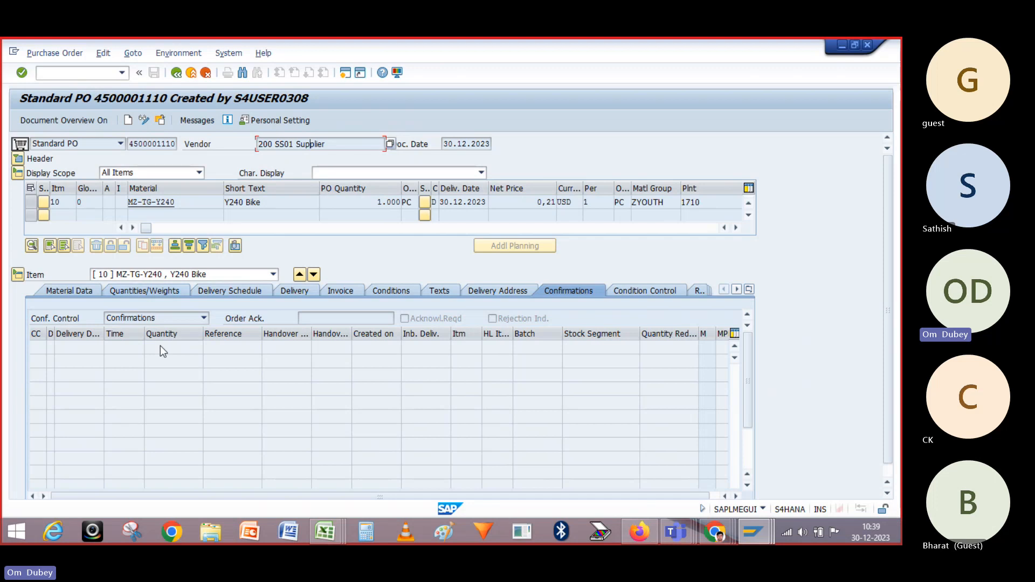
Copy the saved purchase order's number, start transaction /nvl01 and enter the number as the order for the delivery
click(77, 75)
drag(177, 145, 123, 135)
key(ctrl+c)
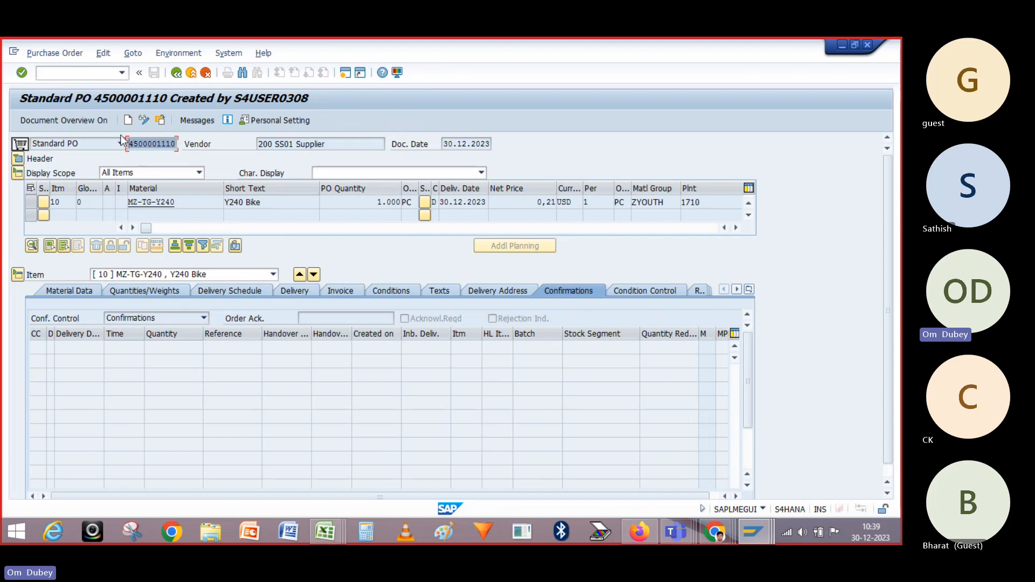
click(70, 73)
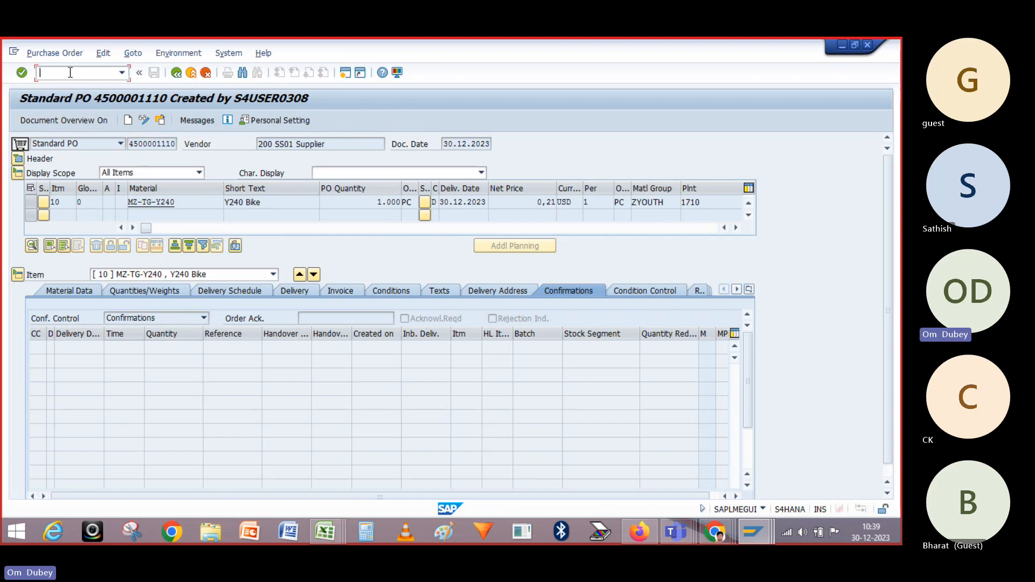
text(/nvl01)
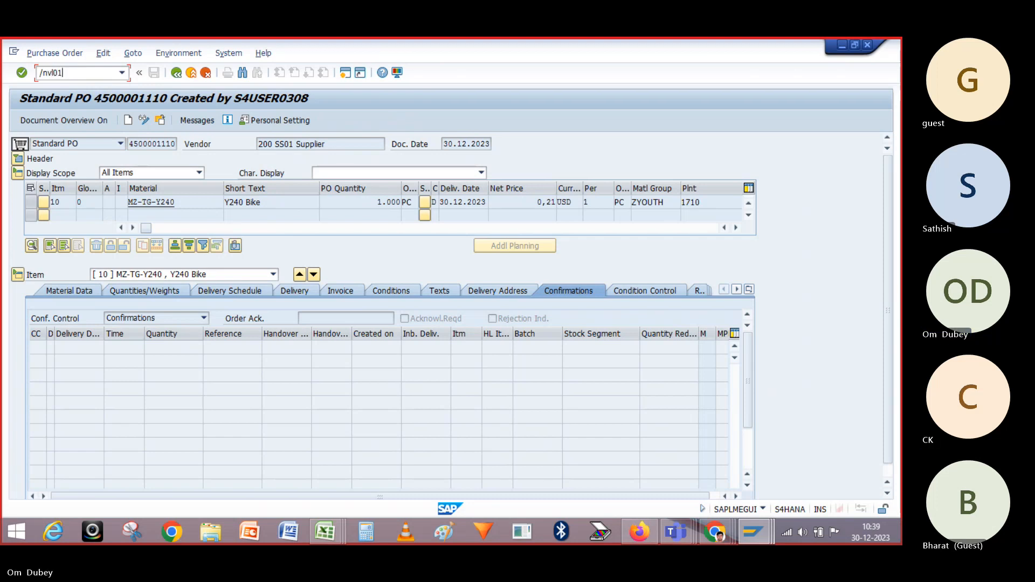
key(Return)
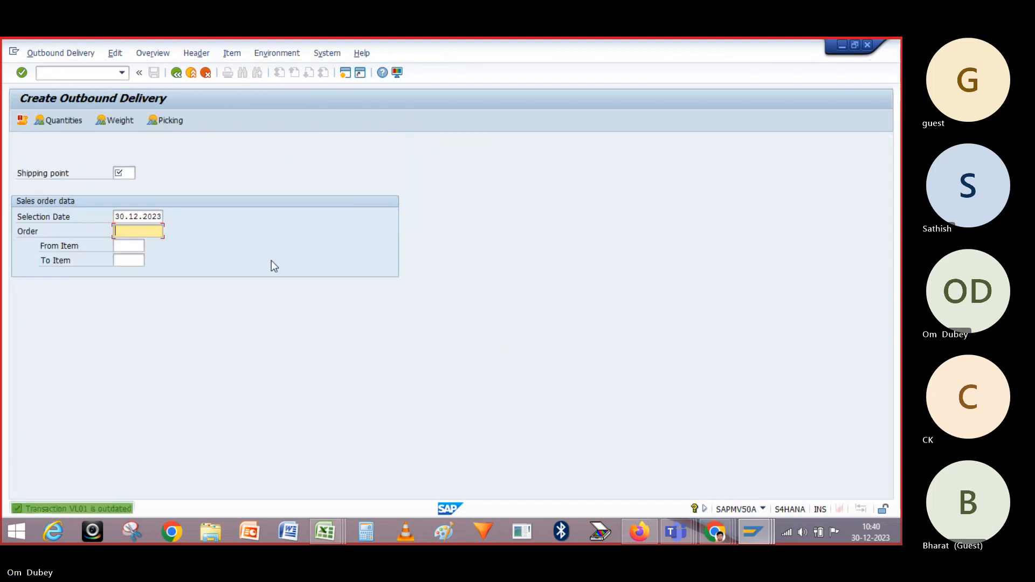
key(ctrl+v)
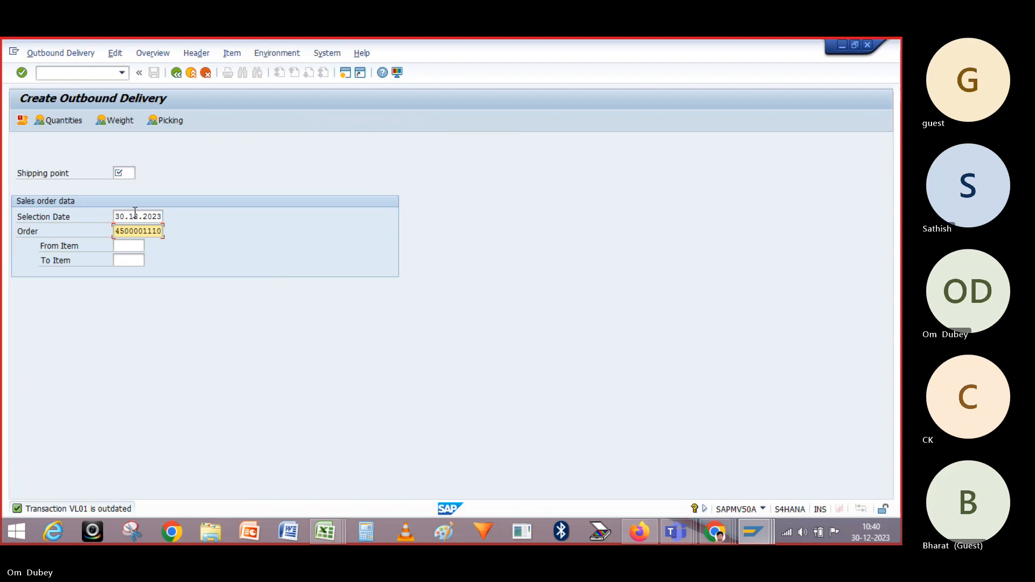
Try to create the outbound delivery for the entered order with shipping point 1710
click(125, 173)
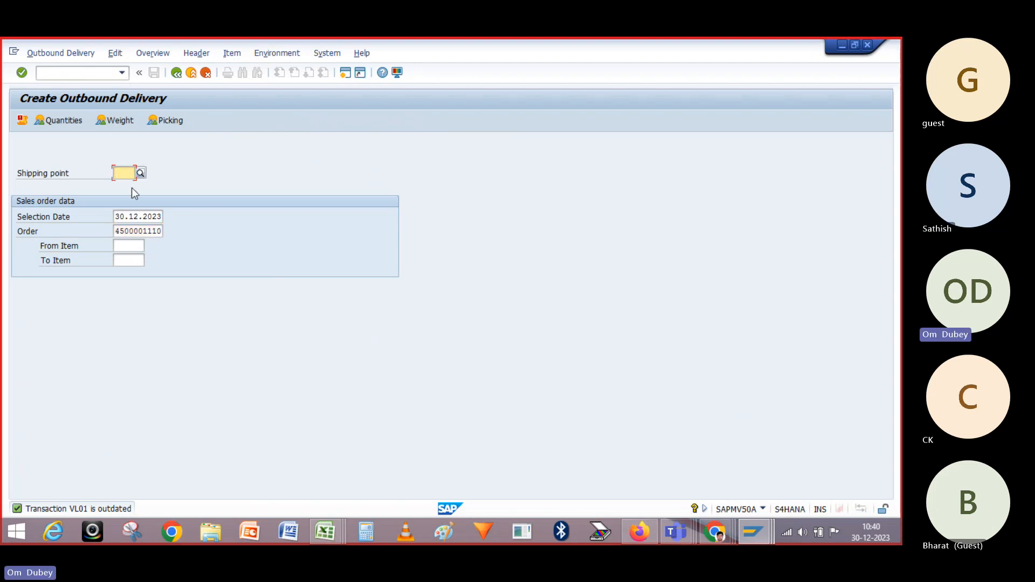
key(alt+Tab)
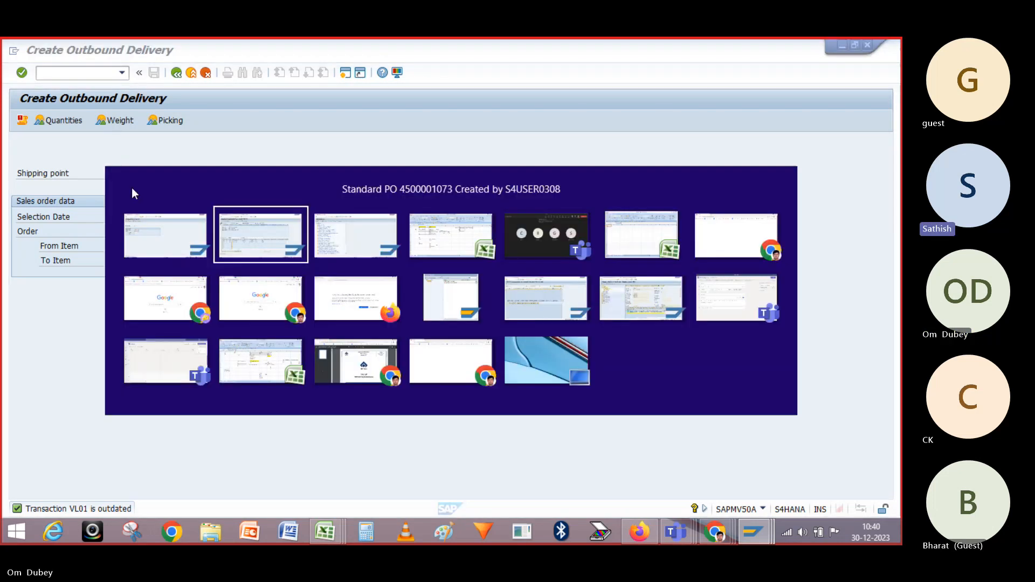
key(alt+Tab)
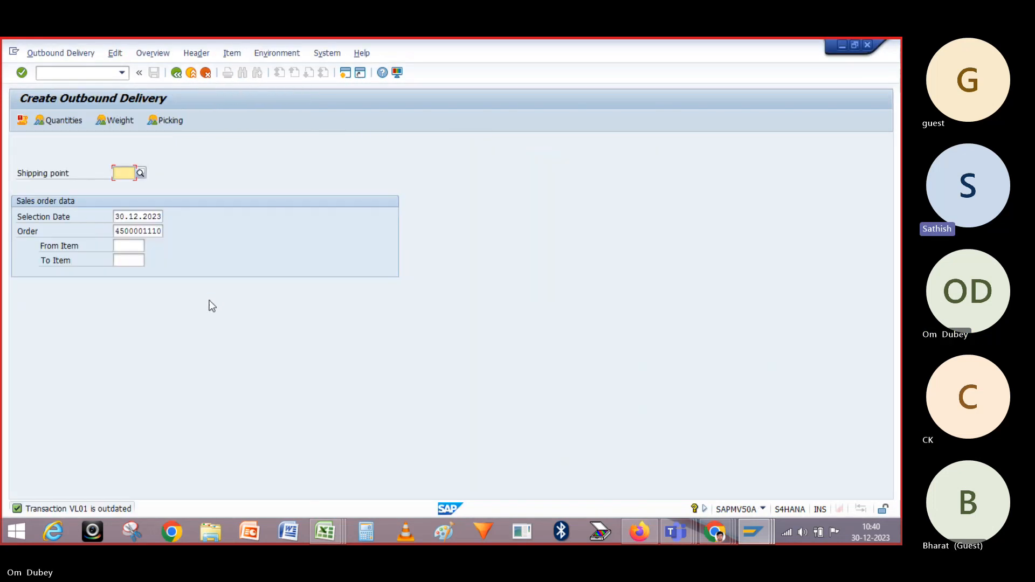
text(1710)
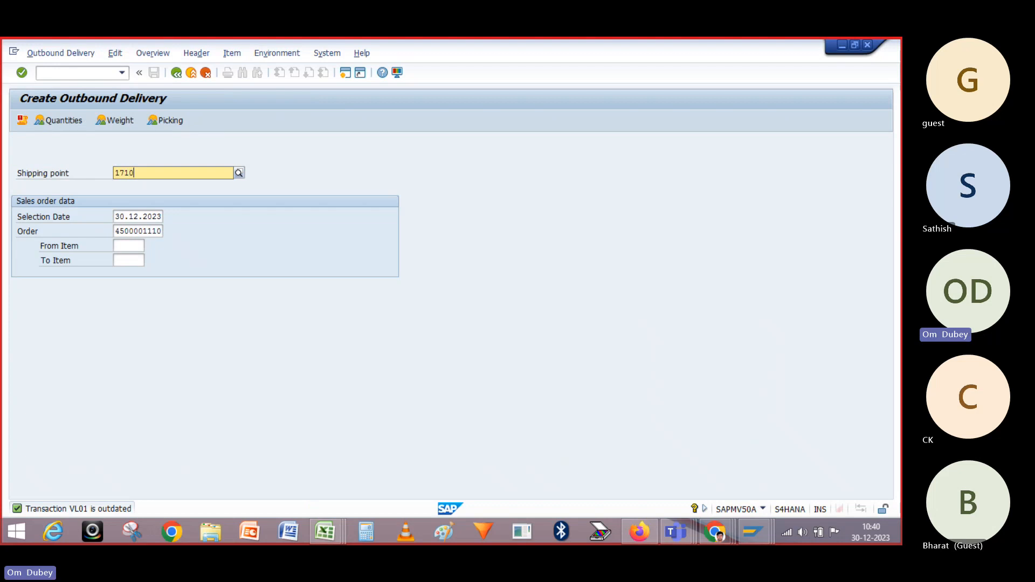
key(Return)
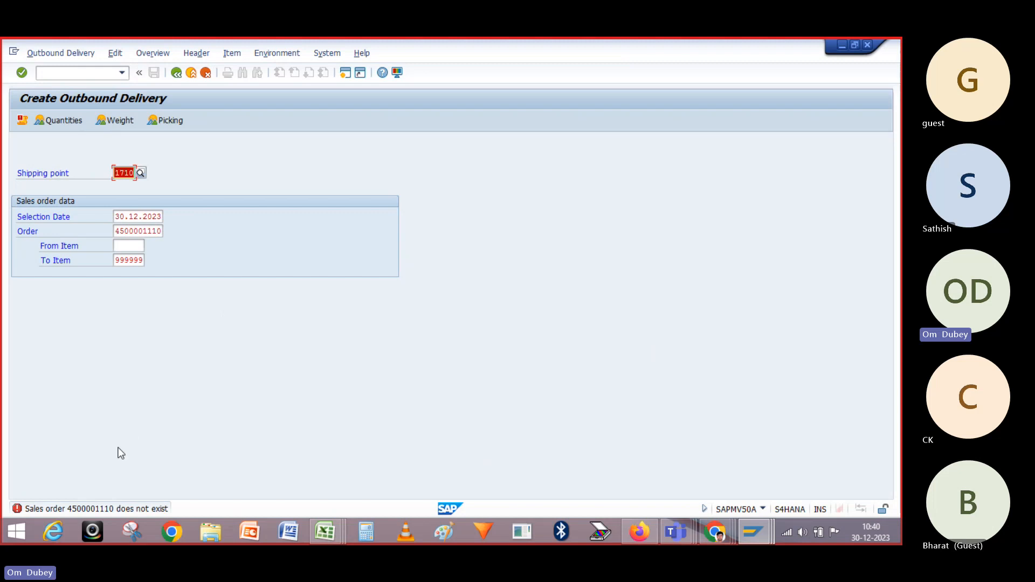
Switch back to the existing purchase order and review its number and item lines
key(alt+Tab)
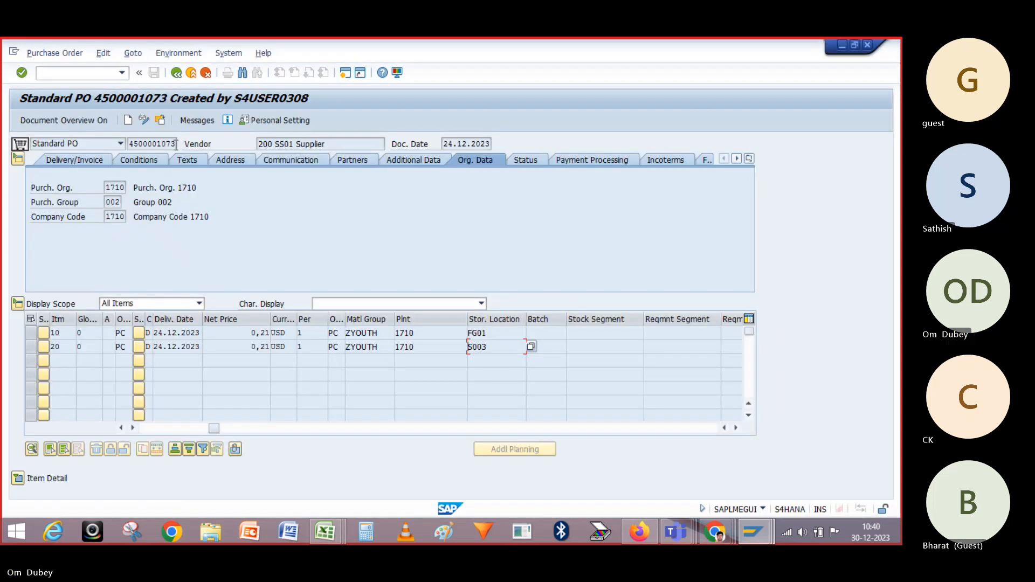
double_click(143, 143)
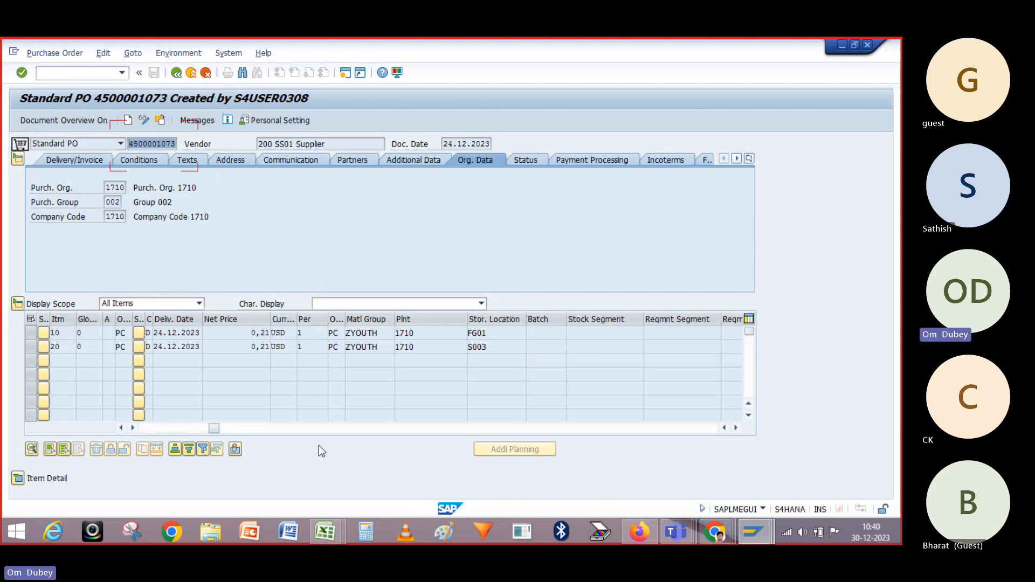
drag(214, 430, 145, 428)
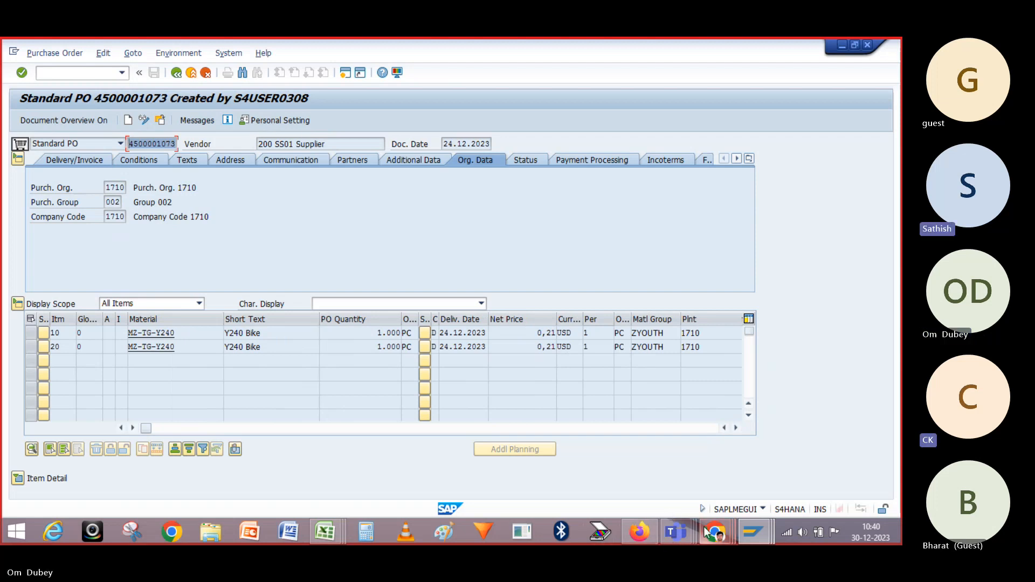
mouse_move(753, 533)
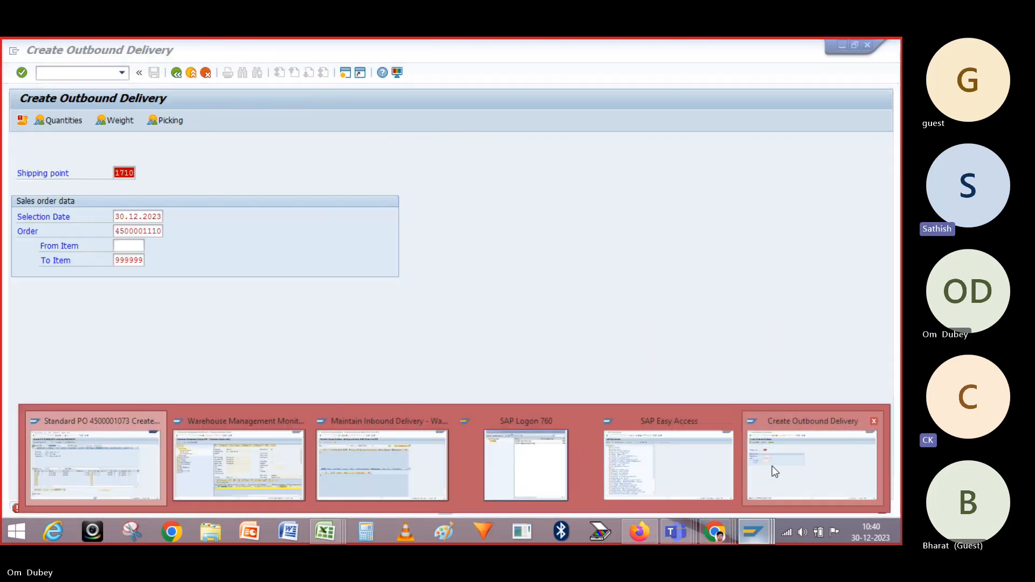
mouse_move(679, 466)
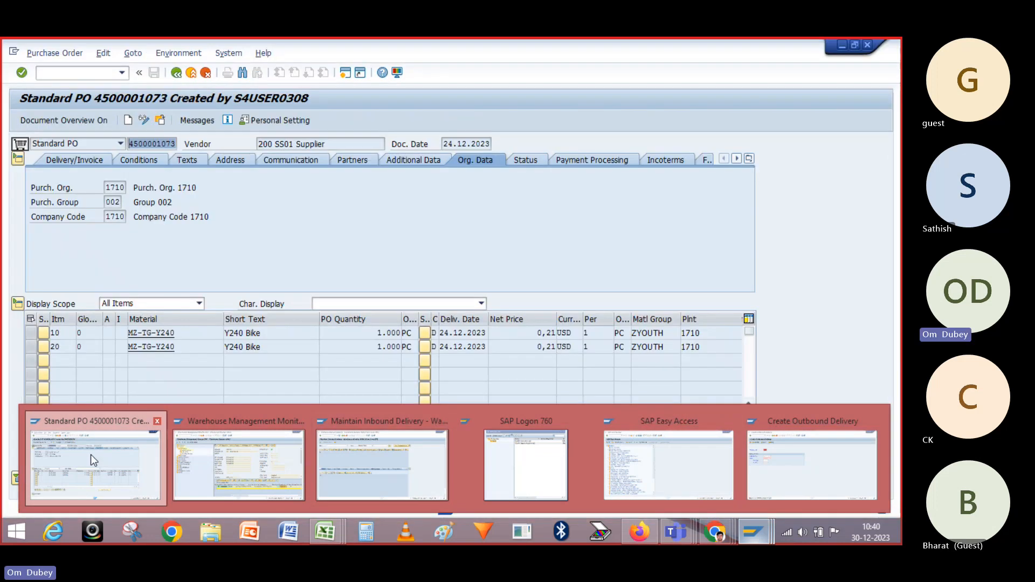
click(90, 455)
click(85, 71)
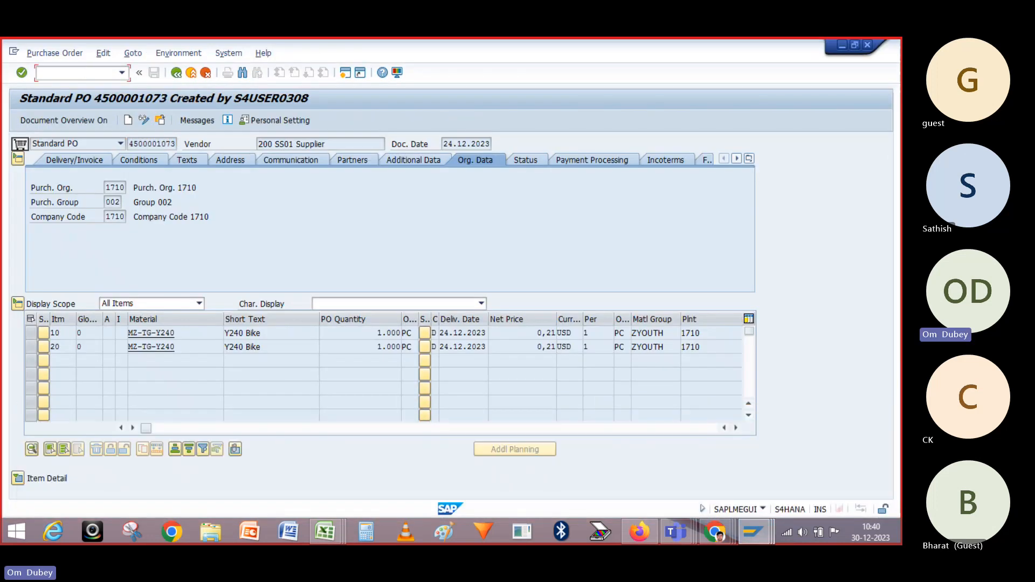
Leave the purchase order display and start transaction ME2N
text(/nme2)
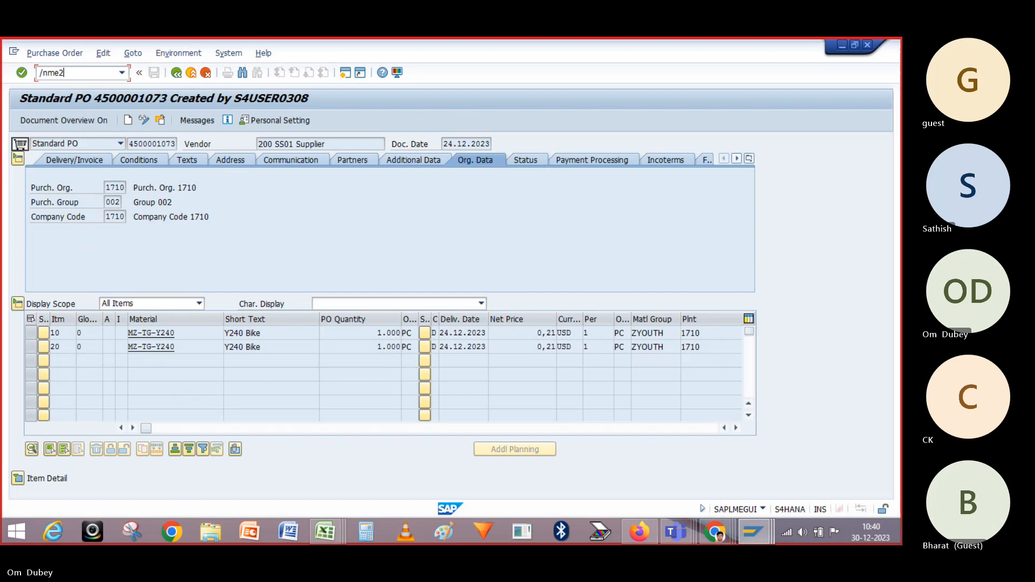
key(Return)
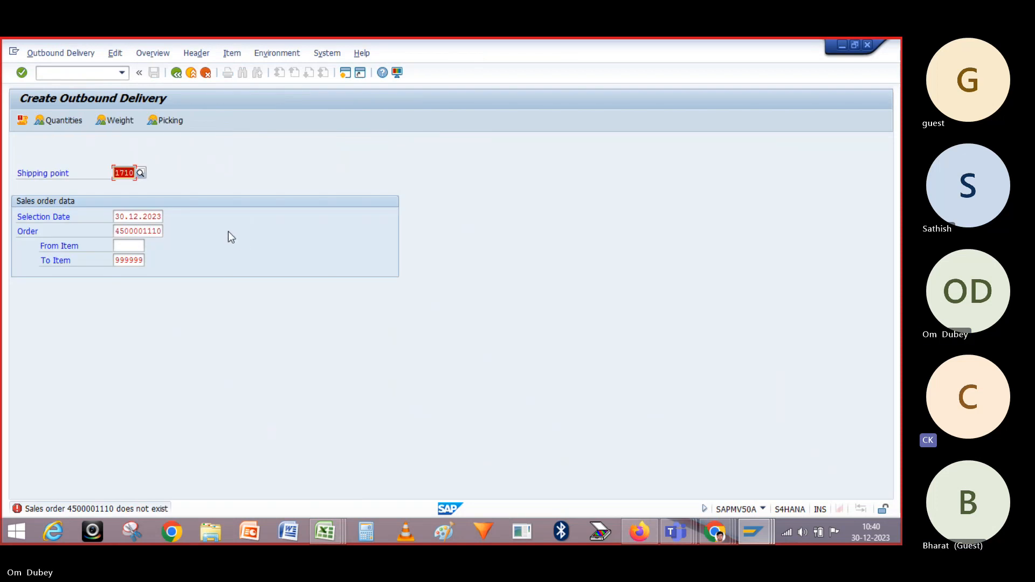
Start transaction VL31N and begin an inbound delivery for vendor 200 and the prefilled purchase order
click(59, 75)
text(/nvl)
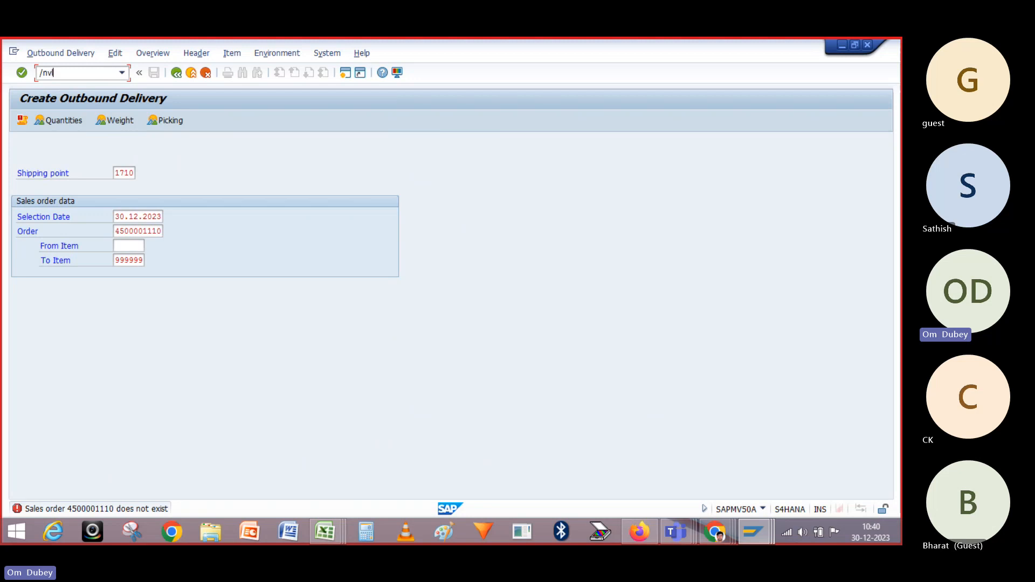
text(31n)
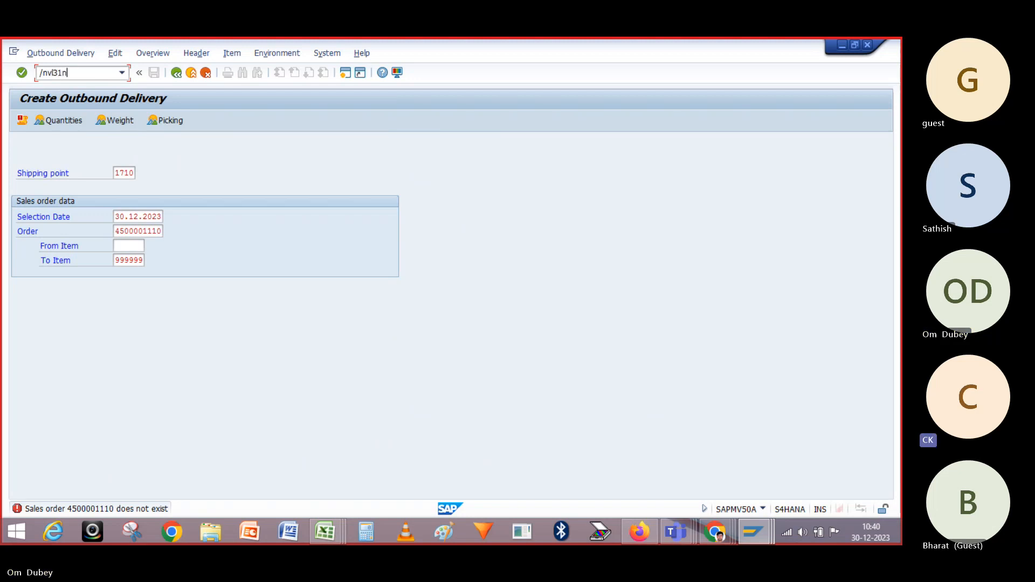
key(Return)
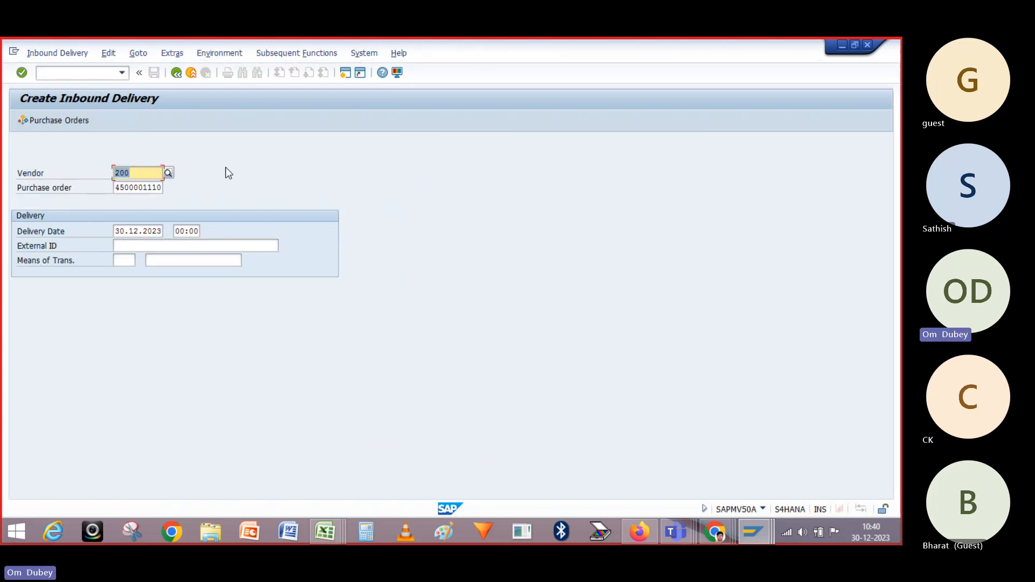
key(Return)
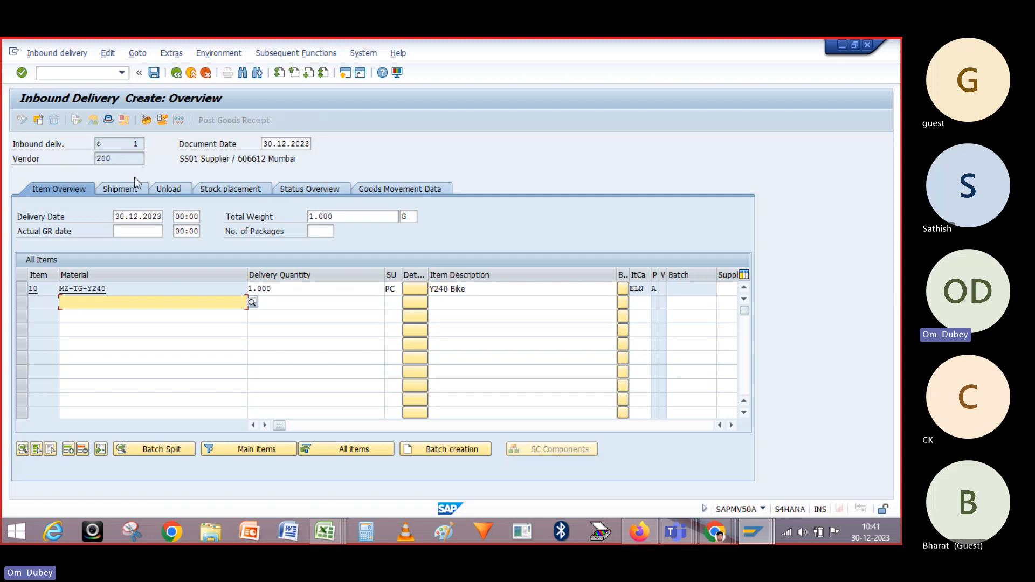
Set the delivery quantity of item 10, material MZ-TG-Y240, to 5 PC and save the inbound delivery
click(293, 293)
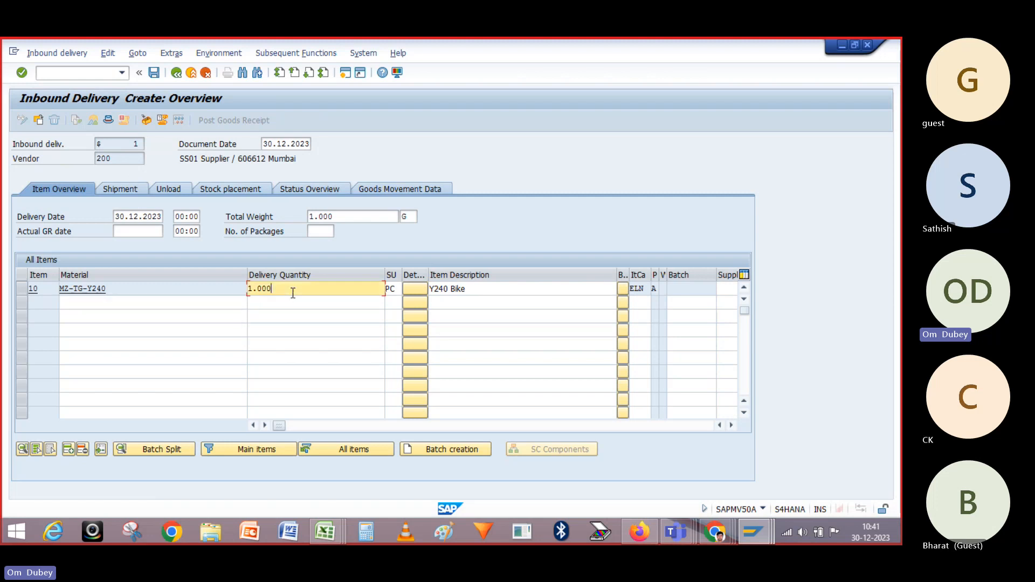
key(BackSpace)
key(BackSpace)
key(BackSpace)
key(BackSpace)
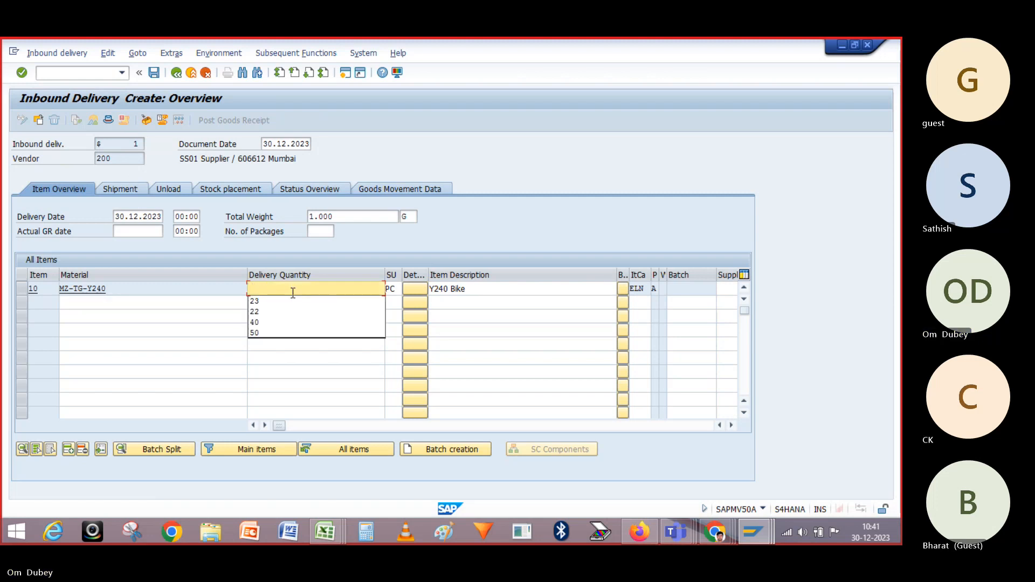
click(194, 288)
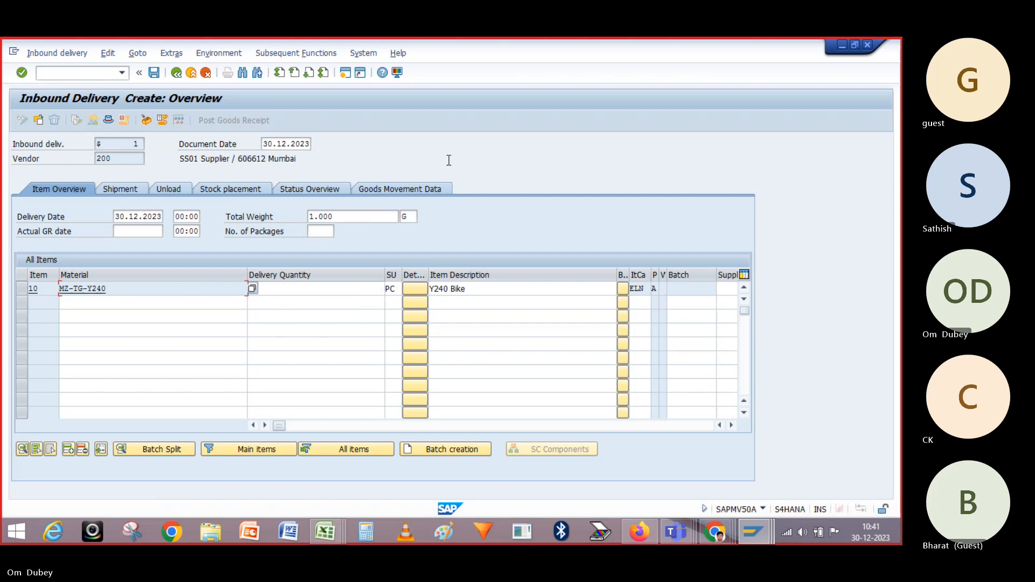
key(Tab)
text(5)
key(Return)
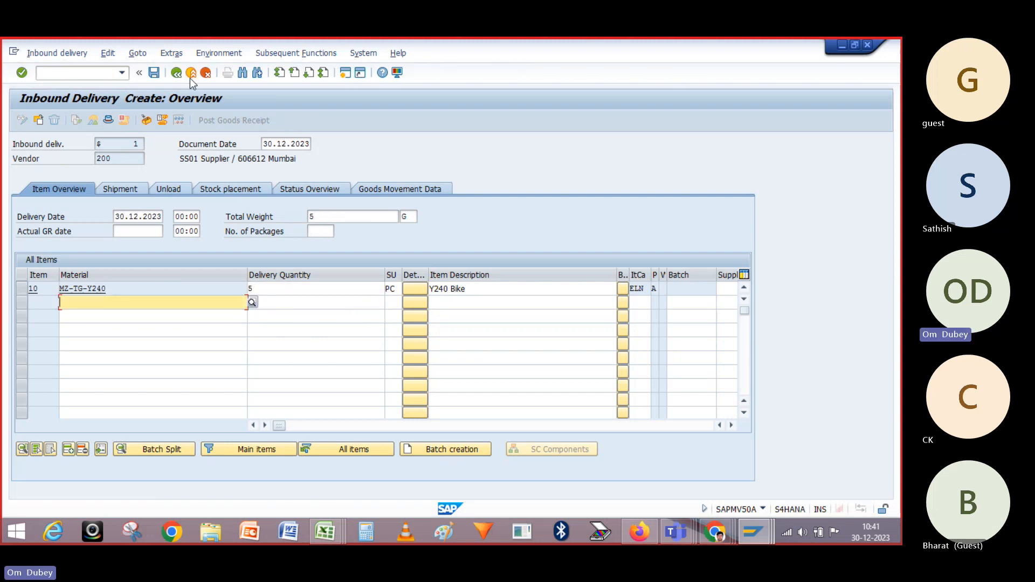
click(154, 74)
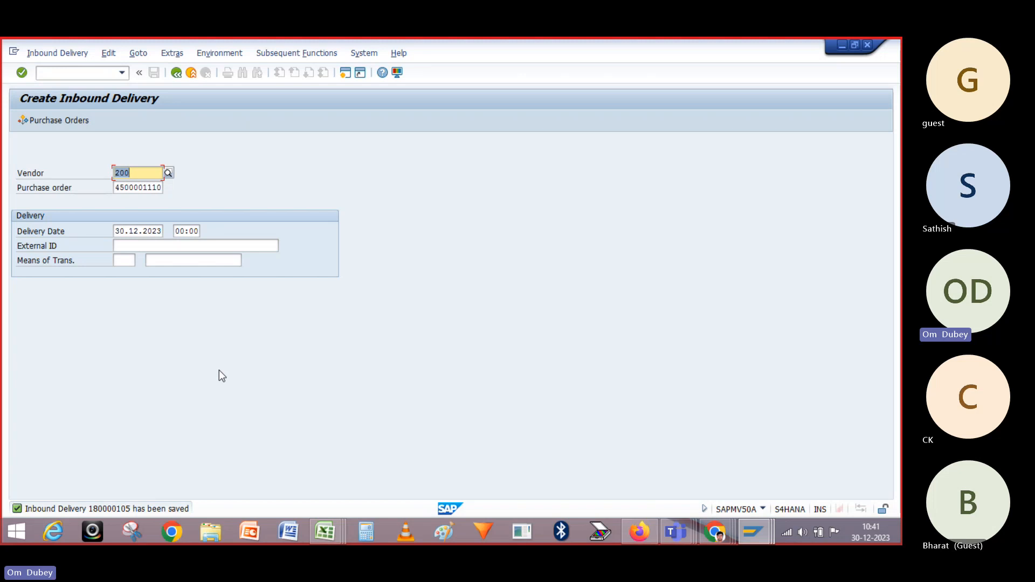
Begin another inbound delivery for the same vendor and purchase order, and start transaction SE16N in a new session
key(Return)
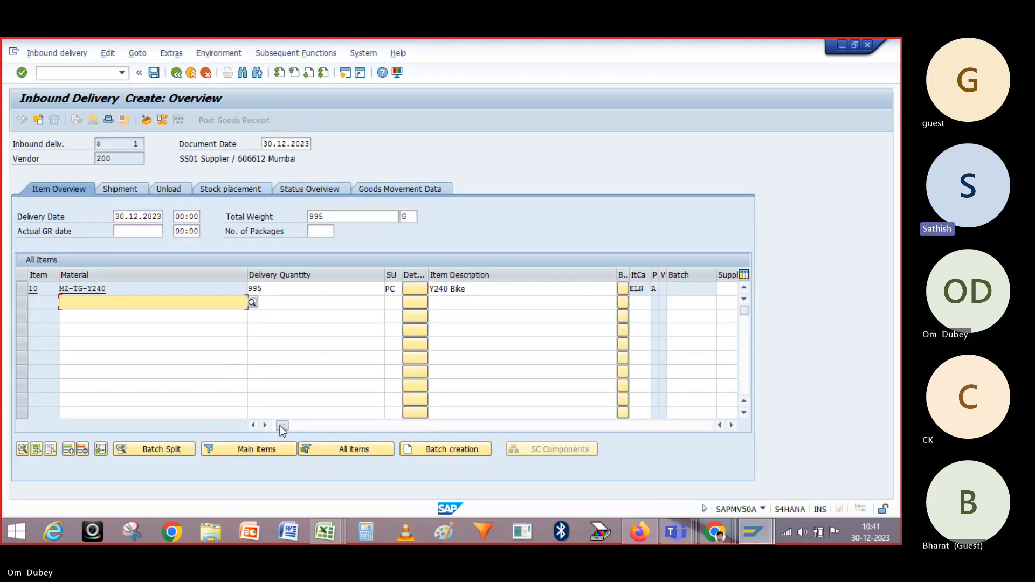
drag(283, 426, 510, 426)
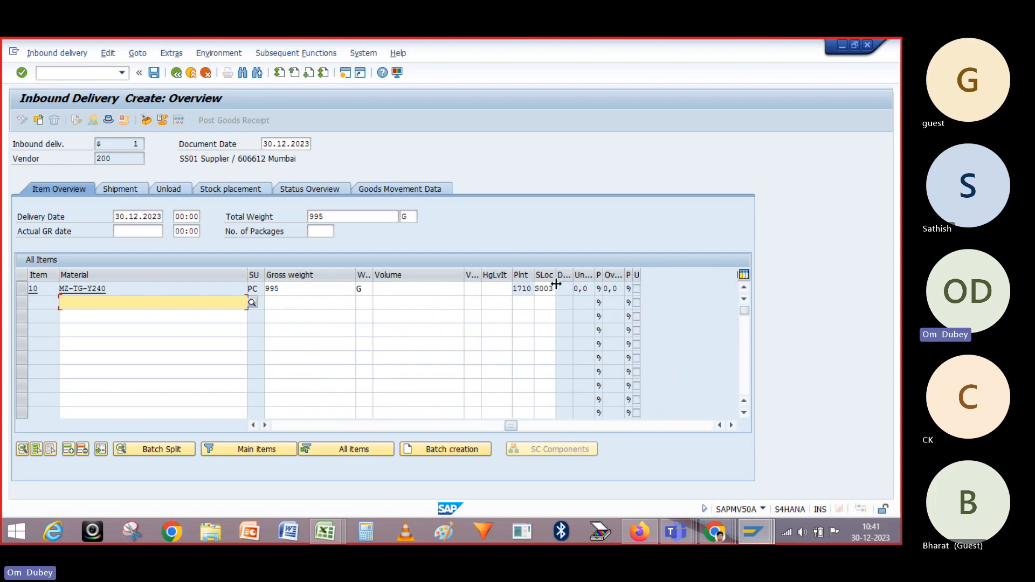
click(346, 73)
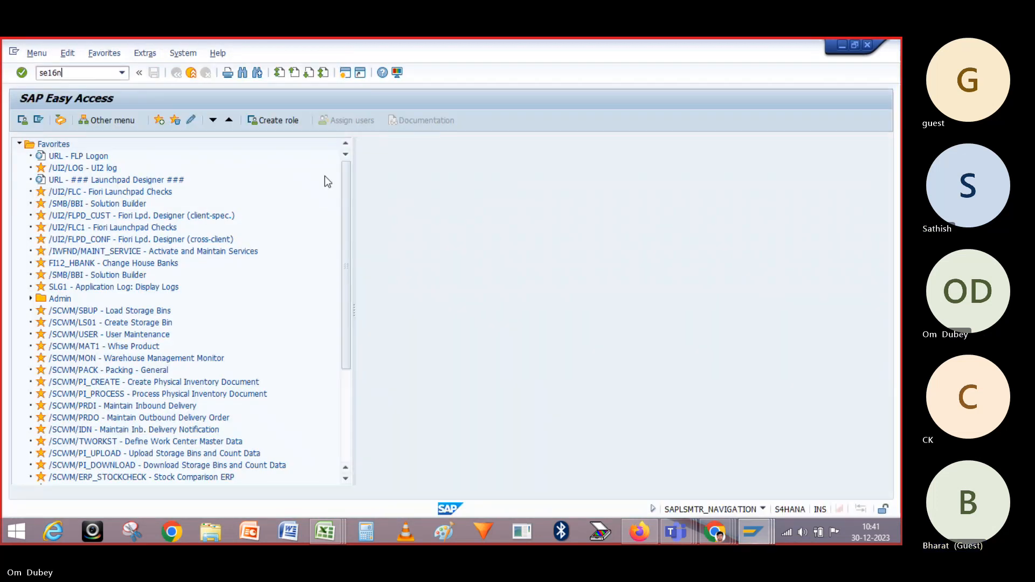
key(Return)
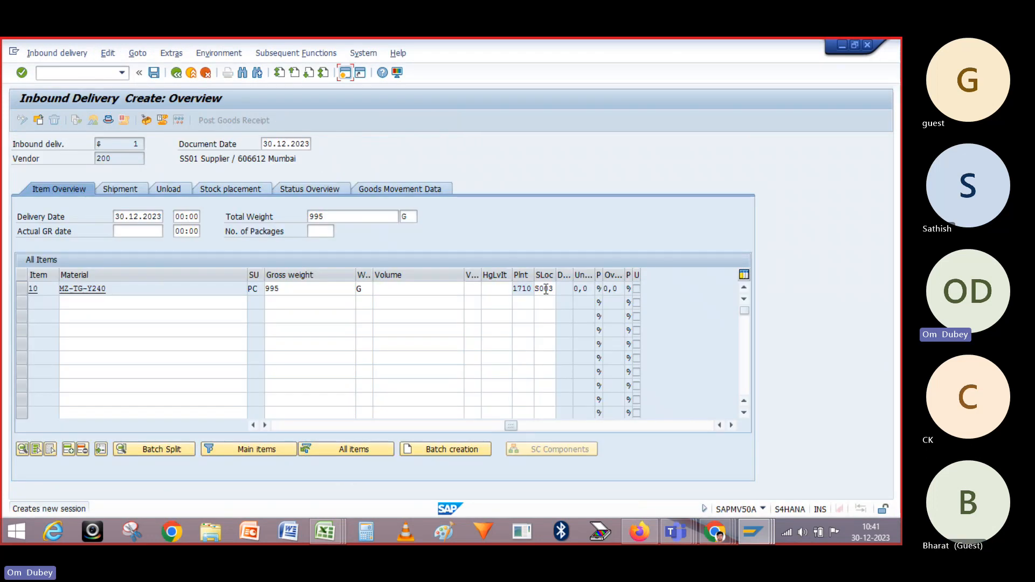
Change item 10's storage location to S001 (Raw Material - 1) and save the inbound delivery
click(544, 289)
key(BackSpace)
click(561, 288)
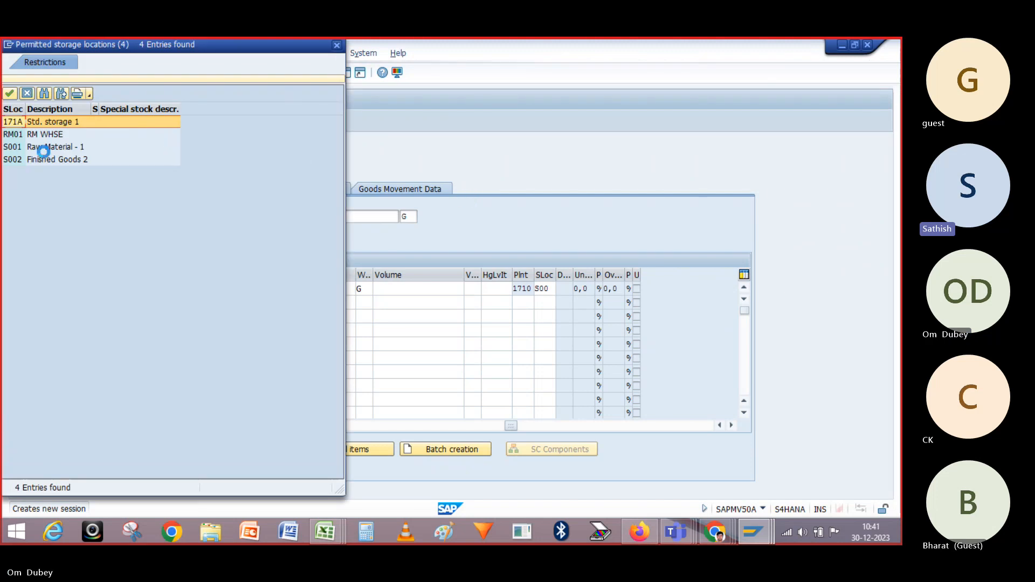
double_click(19, 149)
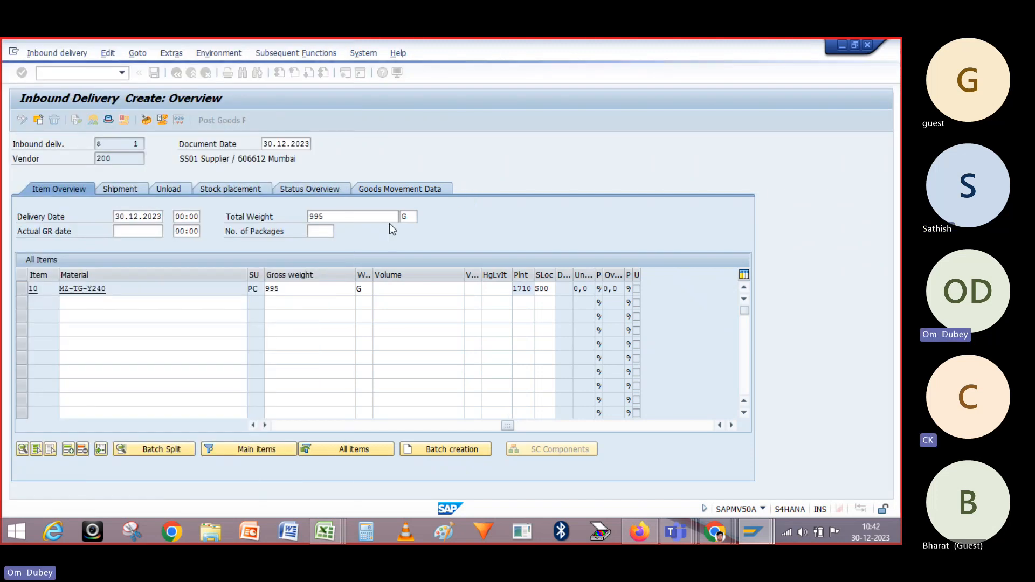
key(Return)
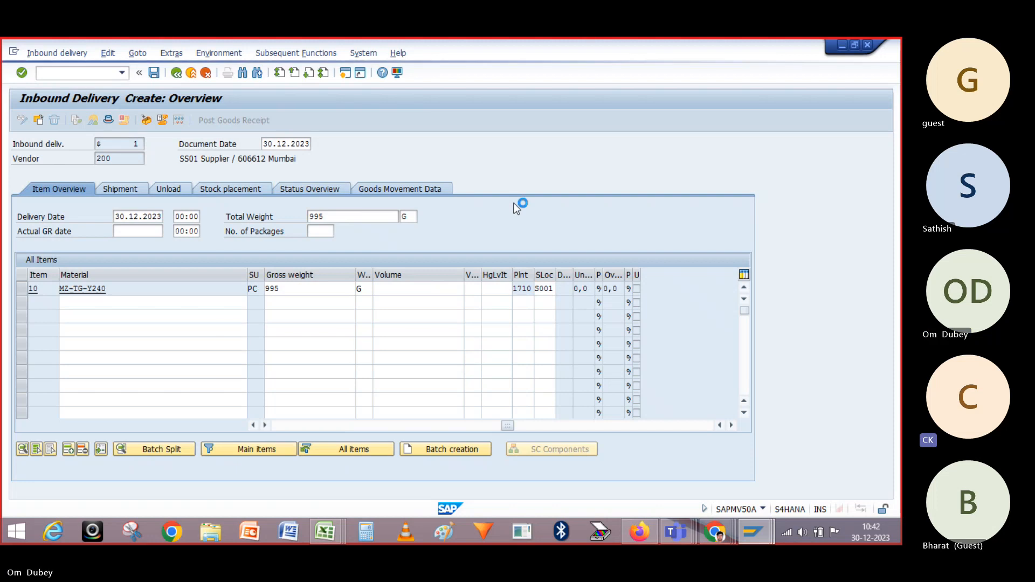
click(154, 73)
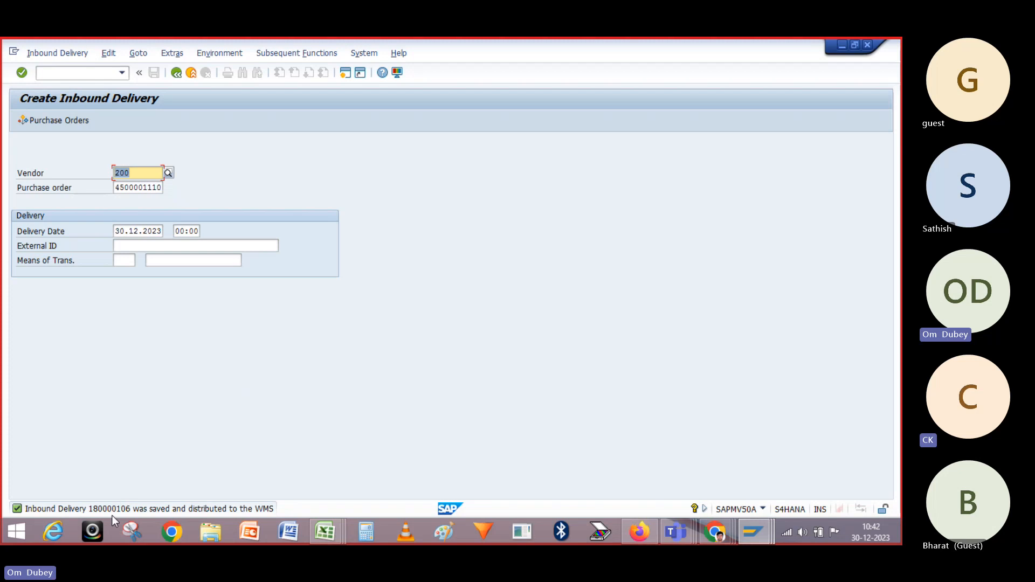
Open the details of the inbound delivery save message and copy the delivery number from it
key(Return)
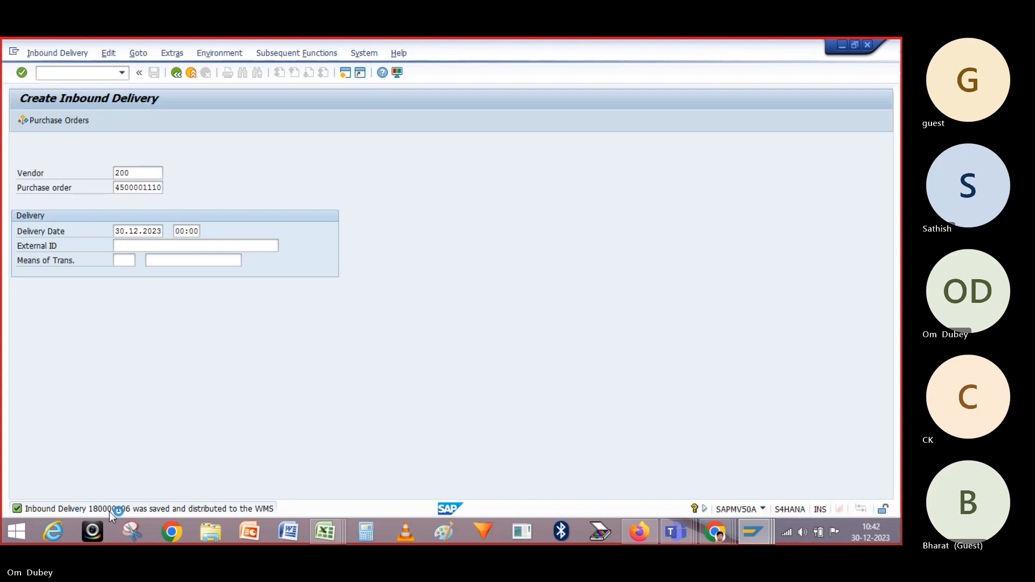
double_click(109, 509)
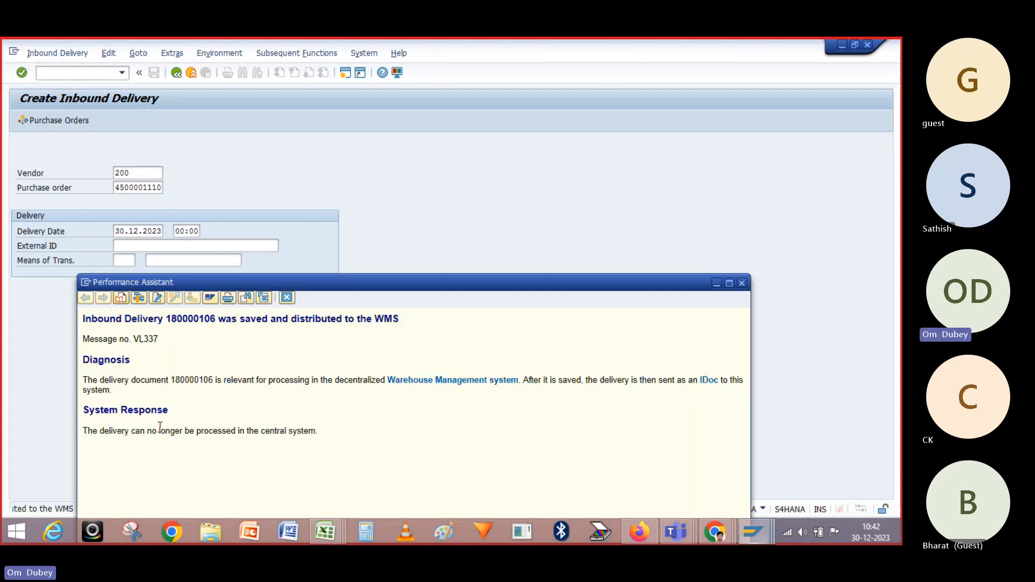
drag(215, 320, 167, 318)
key(ctrl+c)
click(209, 319)
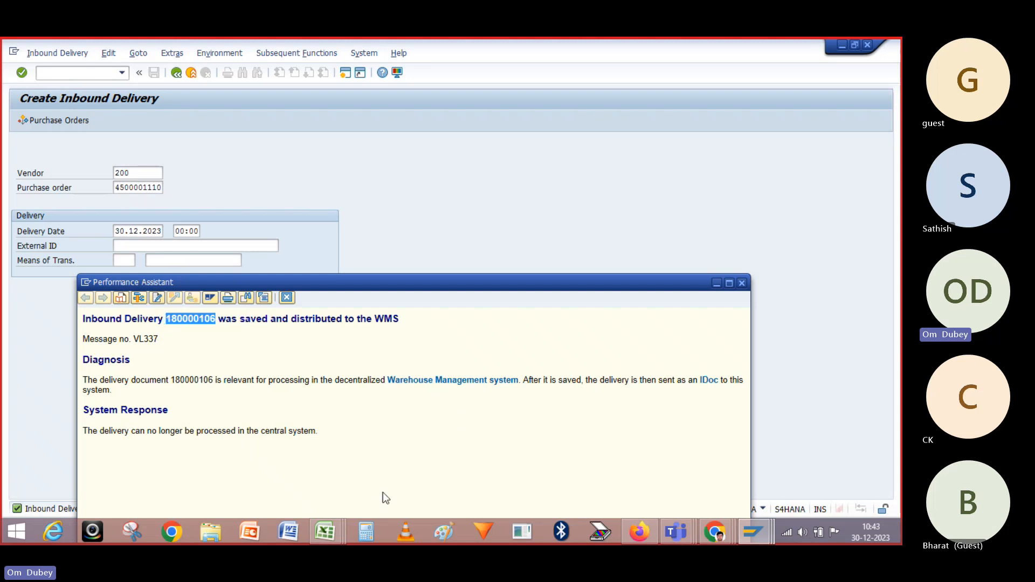
Switch to the Book2 workbook in Excel, append the copied delivery number to "IBD (LE Delivery)" in C3, and autofit column C
mouse_move(323, 531)
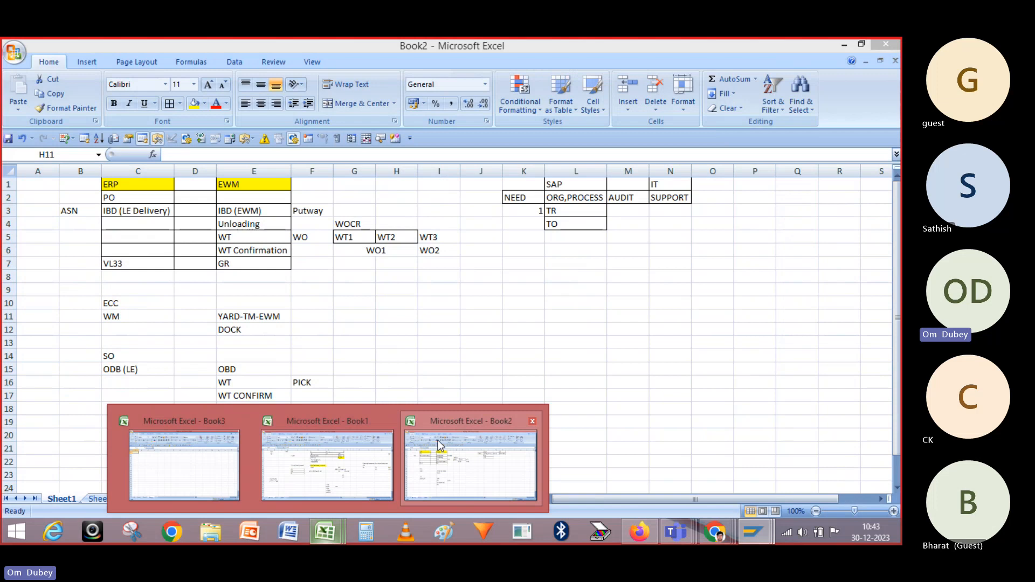
click(438, 440)
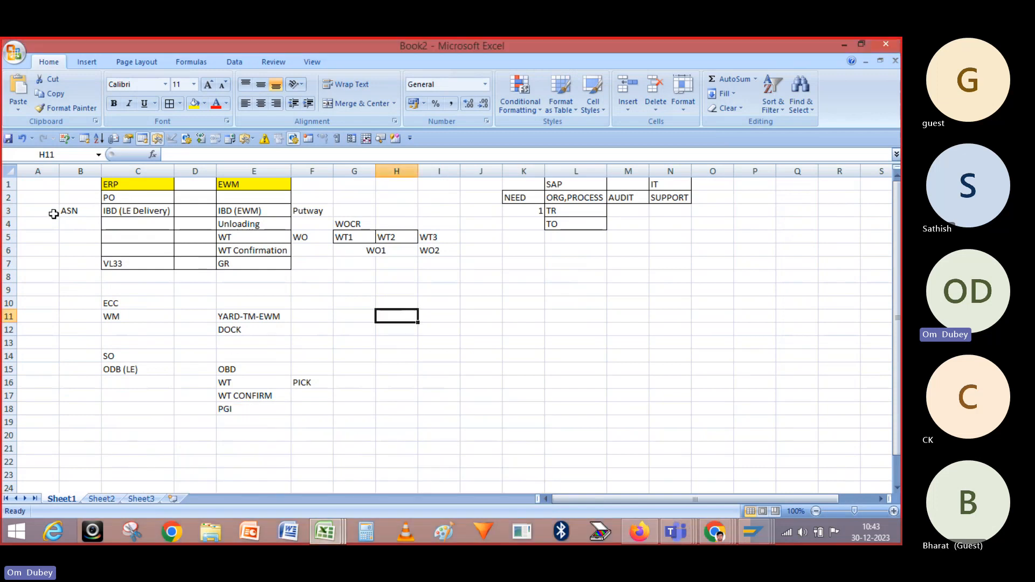
double_click(170, 210)
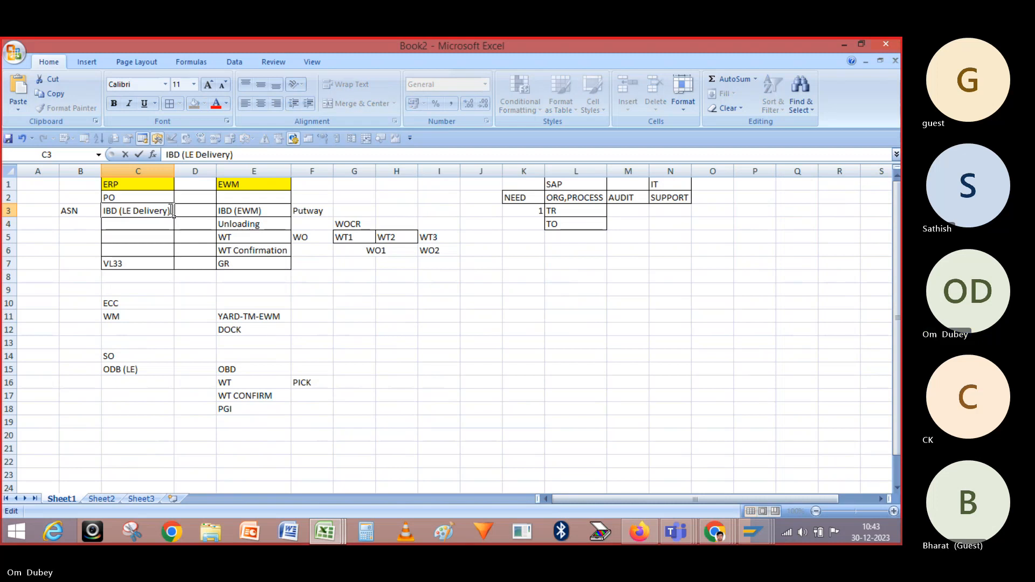
key(ctrl+v)
key(Return)
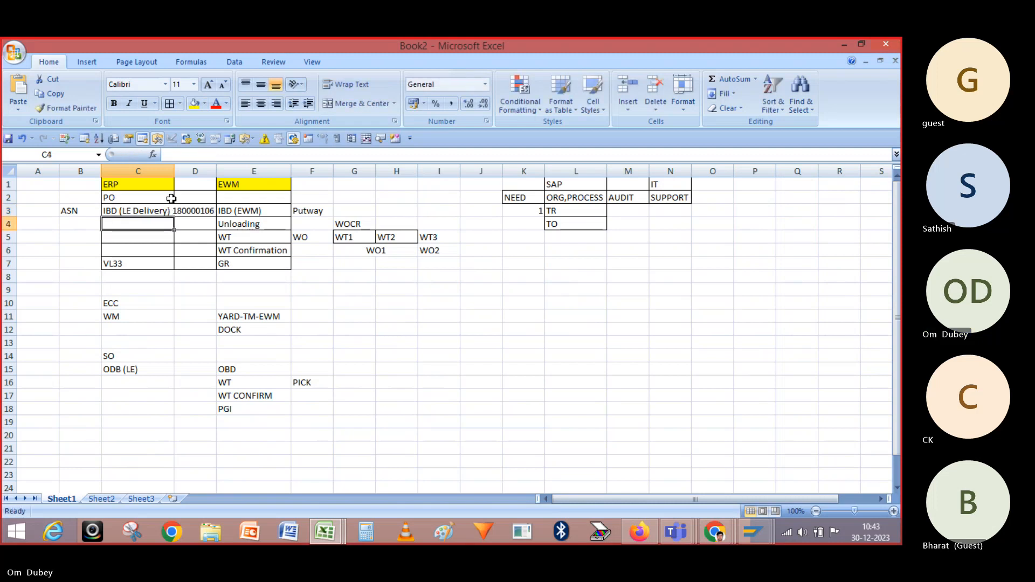
double_click(173, 174)
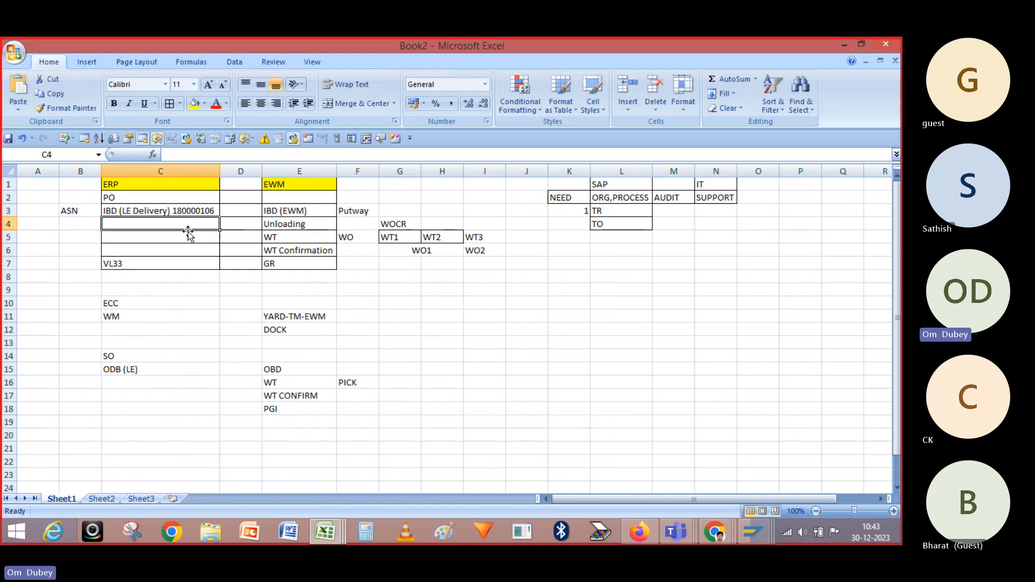
Close the SAP message details and switch to the Maintain Inbound Delivery session for warehouse 6900
key(alt+Tab)
key(alt+Tab)
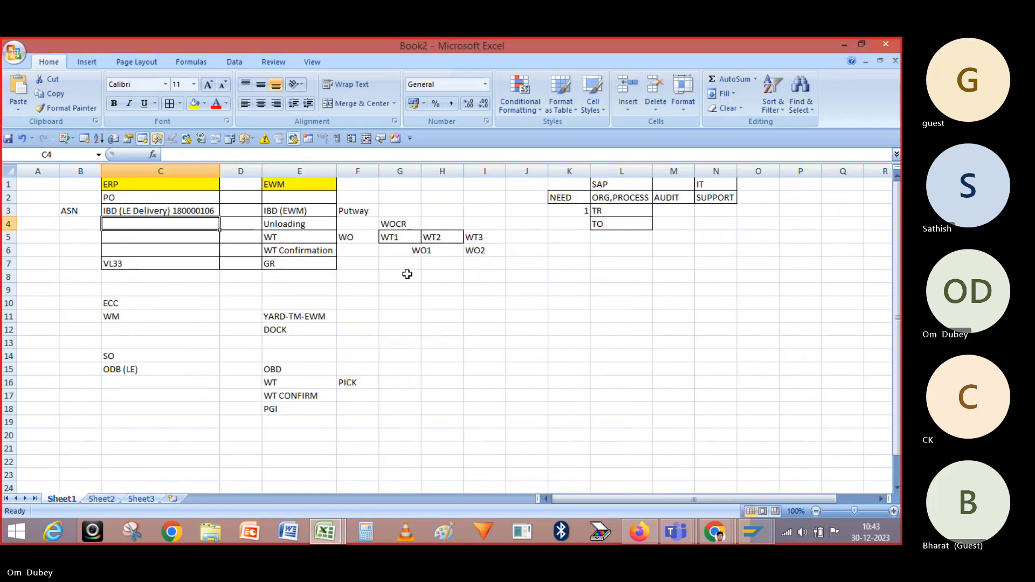
key(alt+Tab)
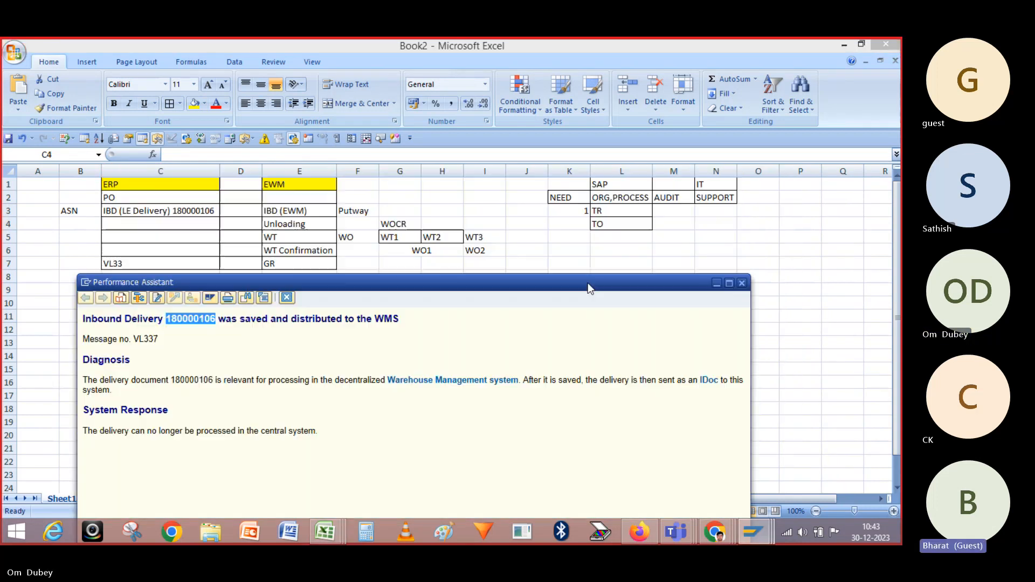
click(744, 283)
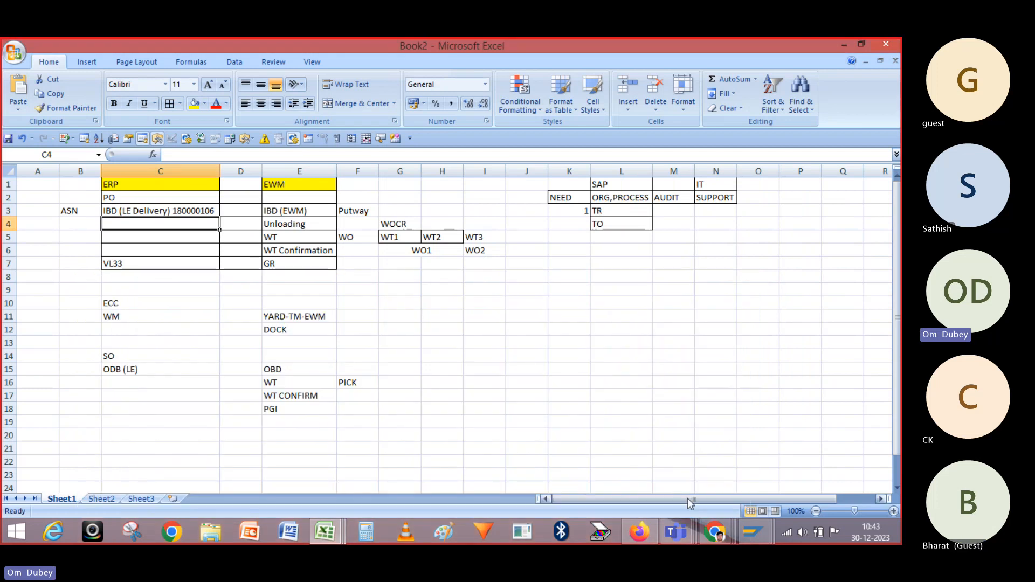
mouse_move(750, 534)
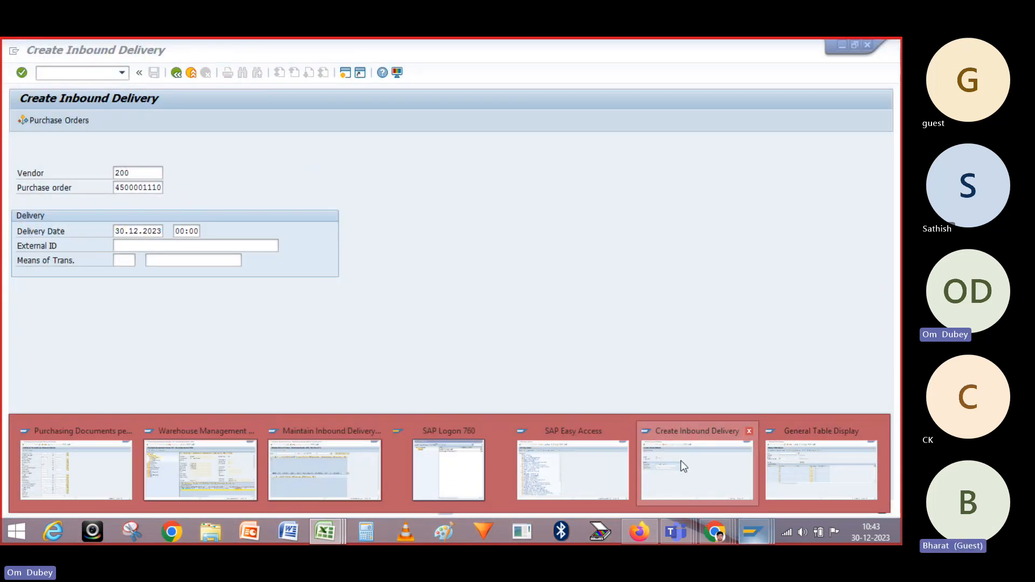
mouse_move(568, 474)
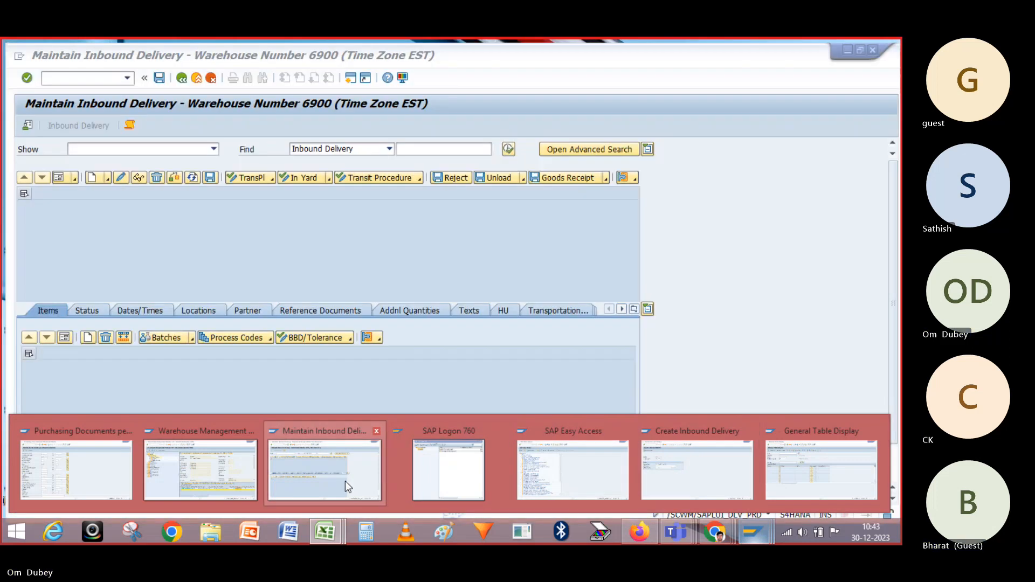
click(339, 479)
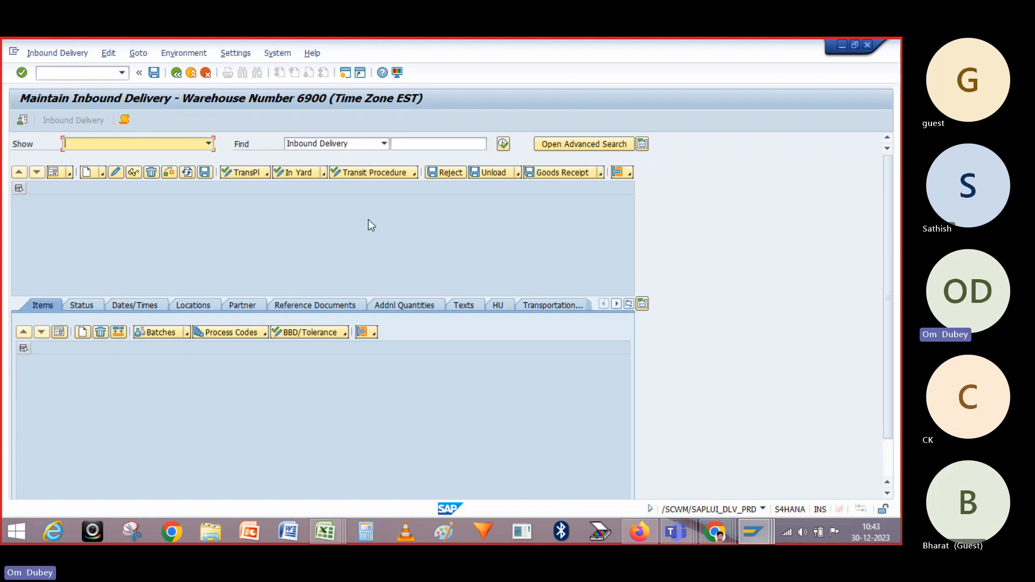
Restart the inbound delivery maintenance transaction by running /n/scwm/prdi
click(122, 73)
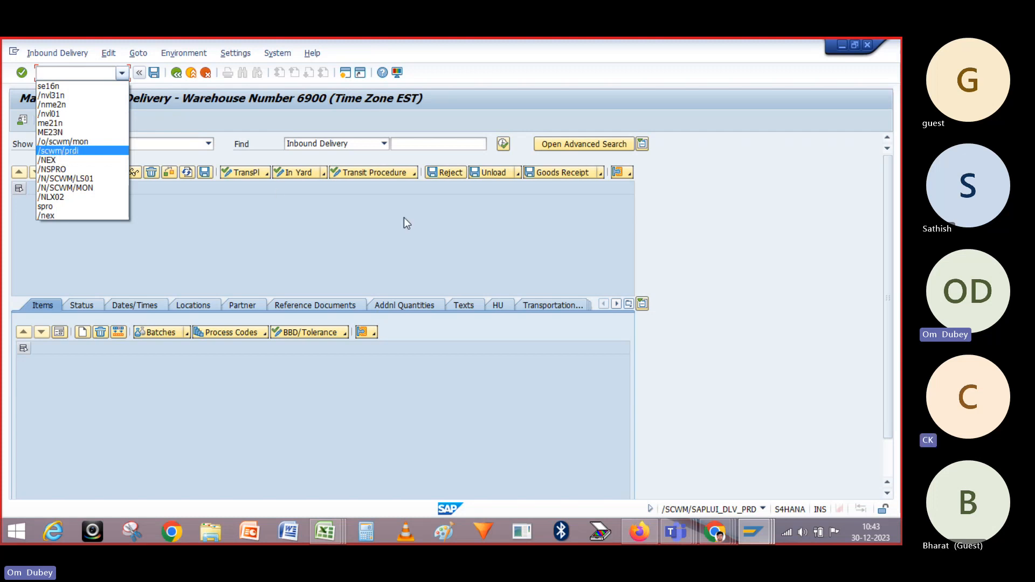
click(55, 149)
click(102, 73)
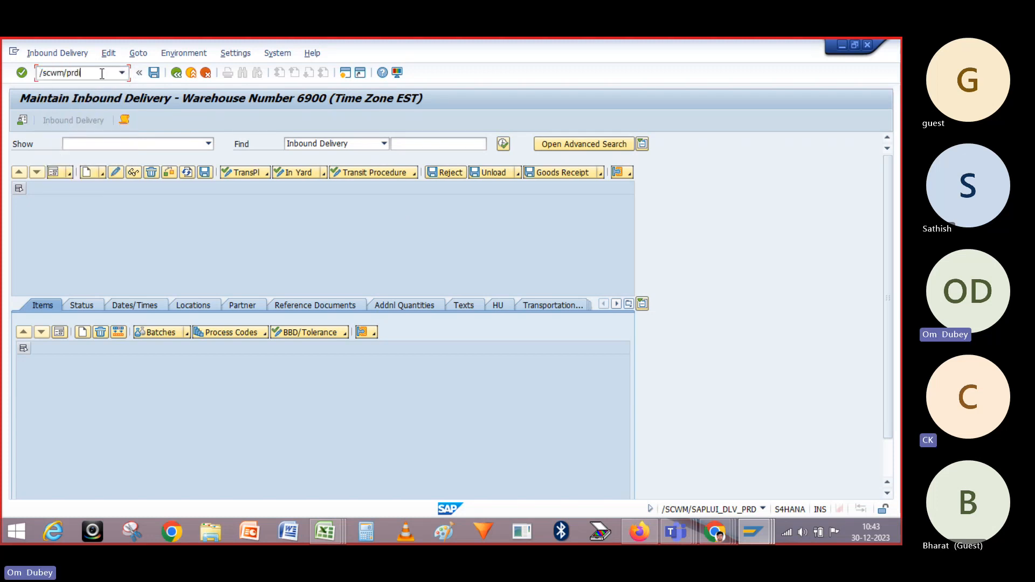
click(39, 72)
text(/n)
key(Return)
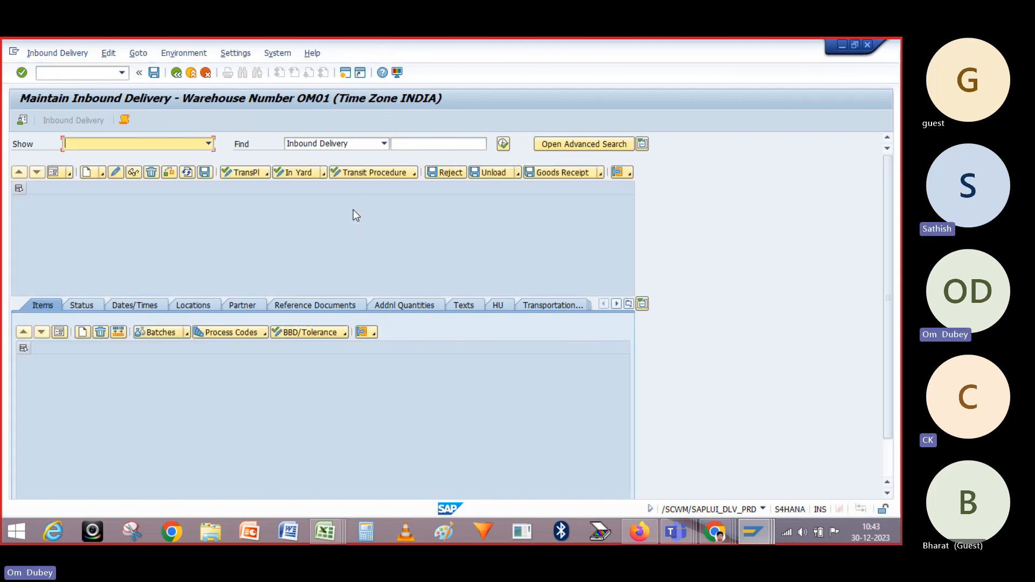
Search for the warehouse document by Logistics Execution Delivery, using the copied delivery number
click(384, 143)
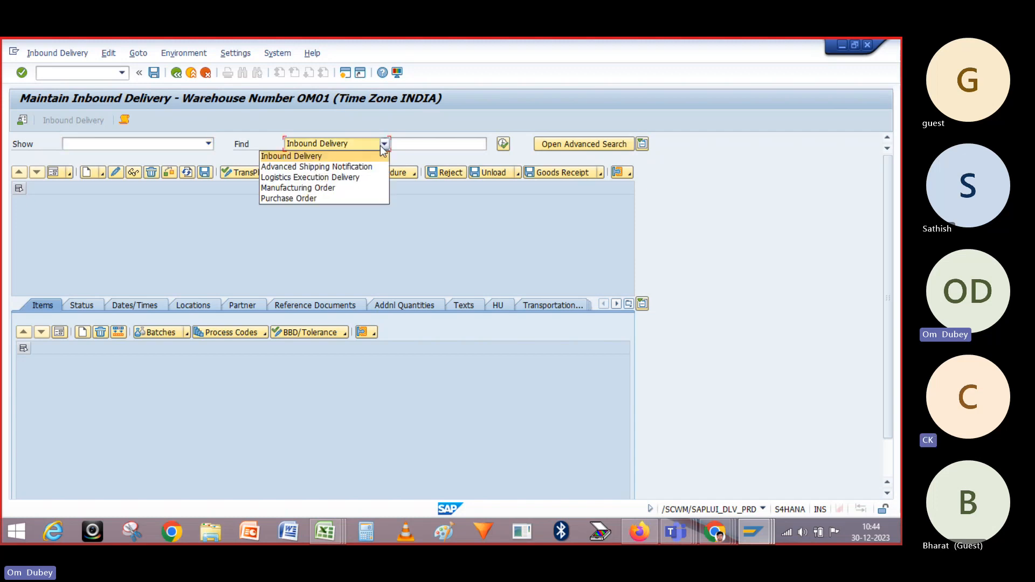
click(328, 178)
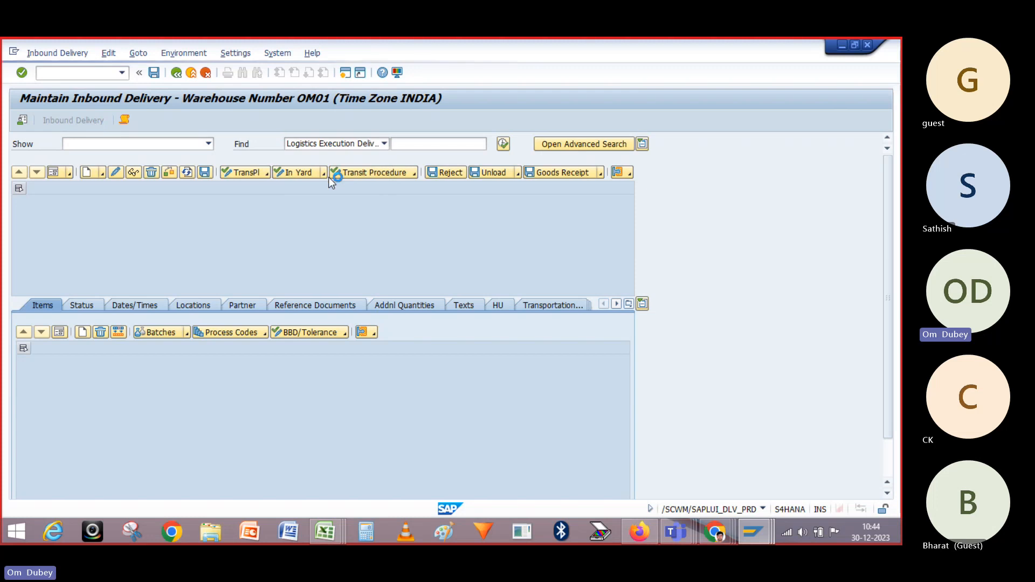
click(399, 144)
key(ctrl+v)
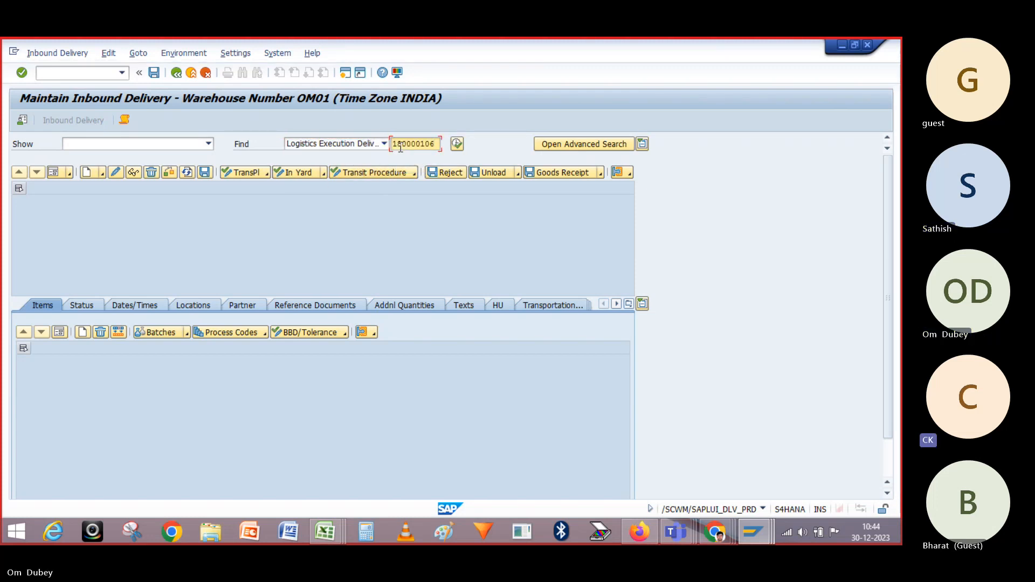
click(458, 145)
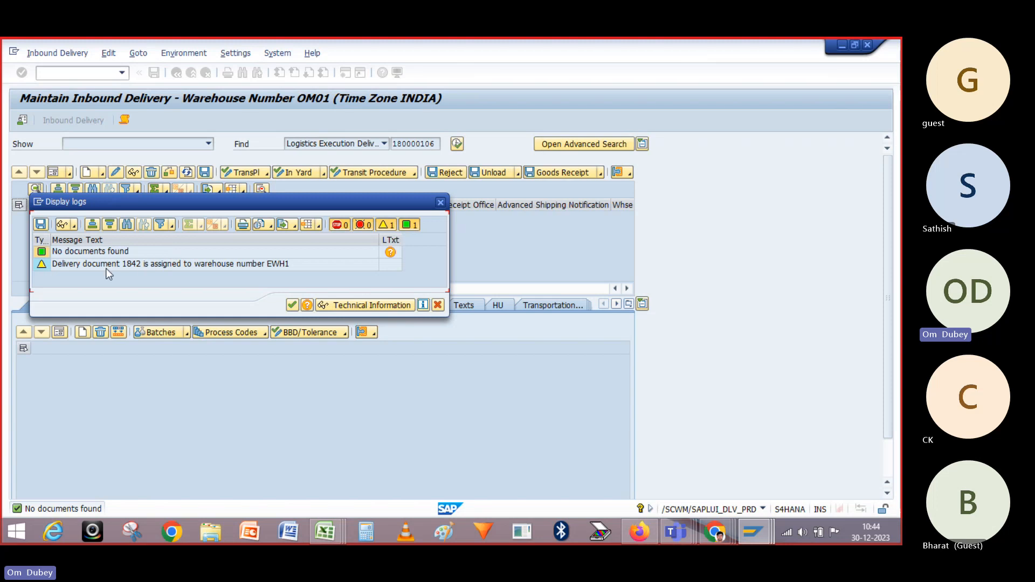
Examine the details of the log message about the delivery document's warehouse assignment, and close the logs
click(135, 268)
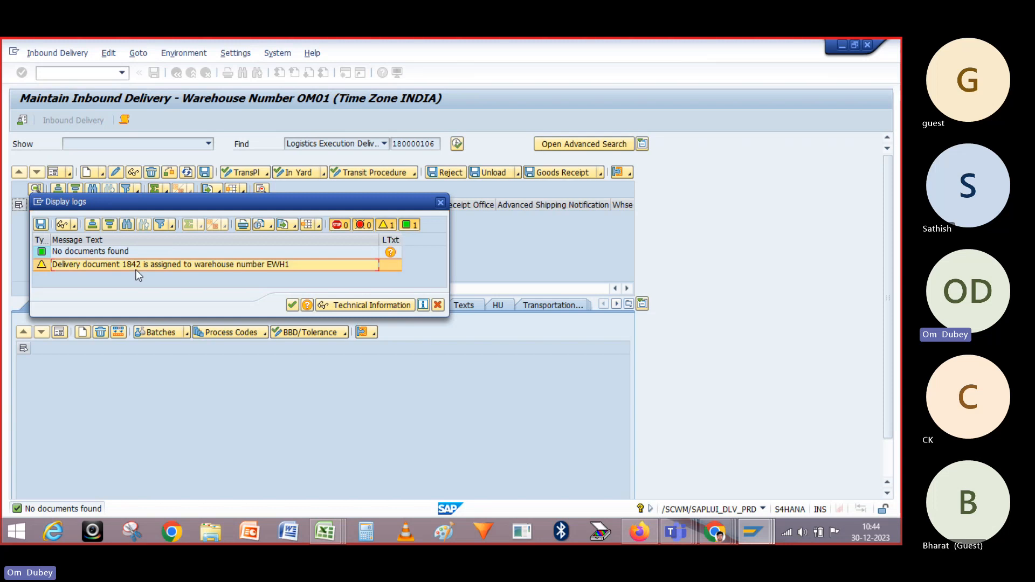
double_click(136, 269)
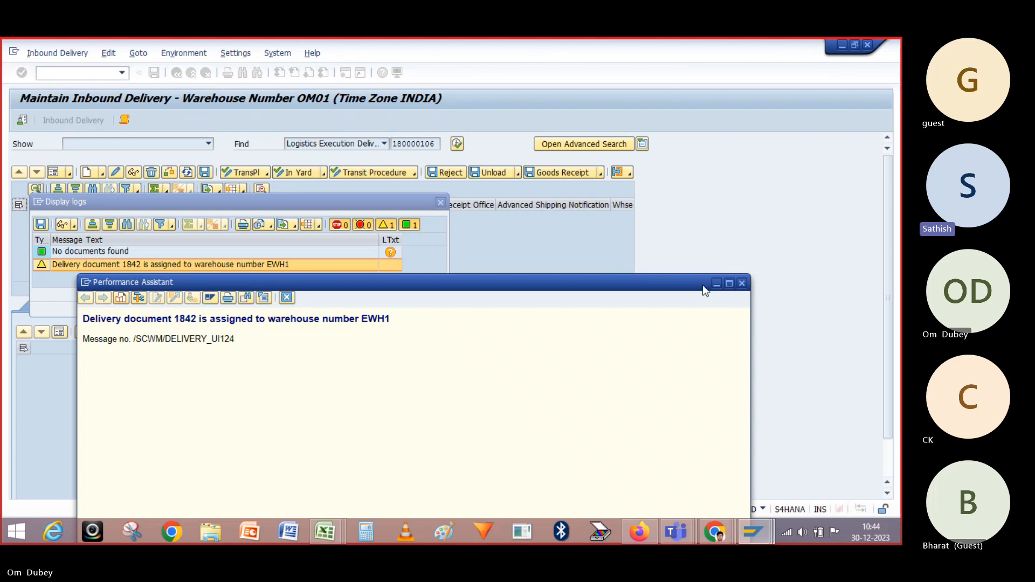
drag(703, 284, 690, 251)
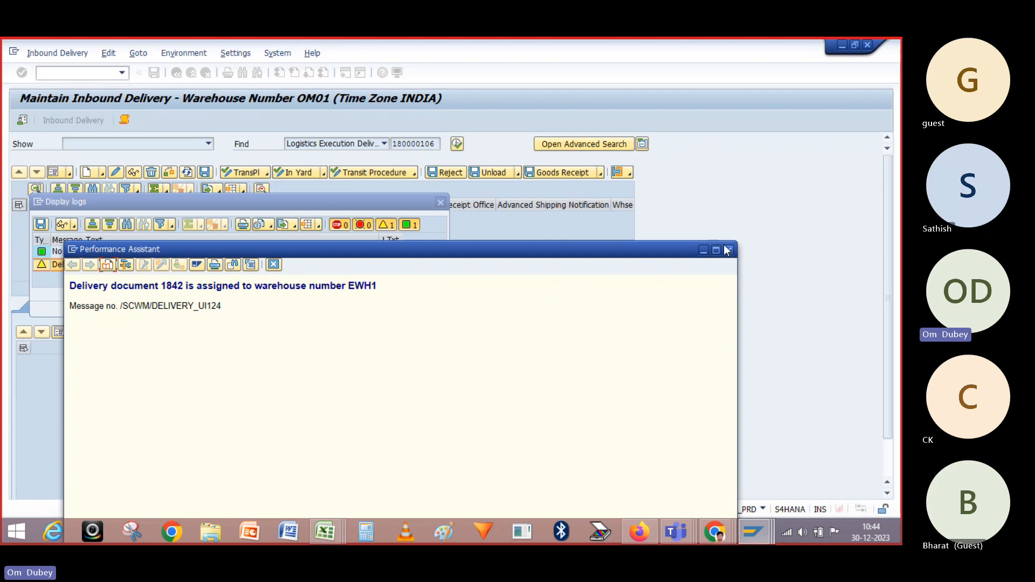
click(729, 250)
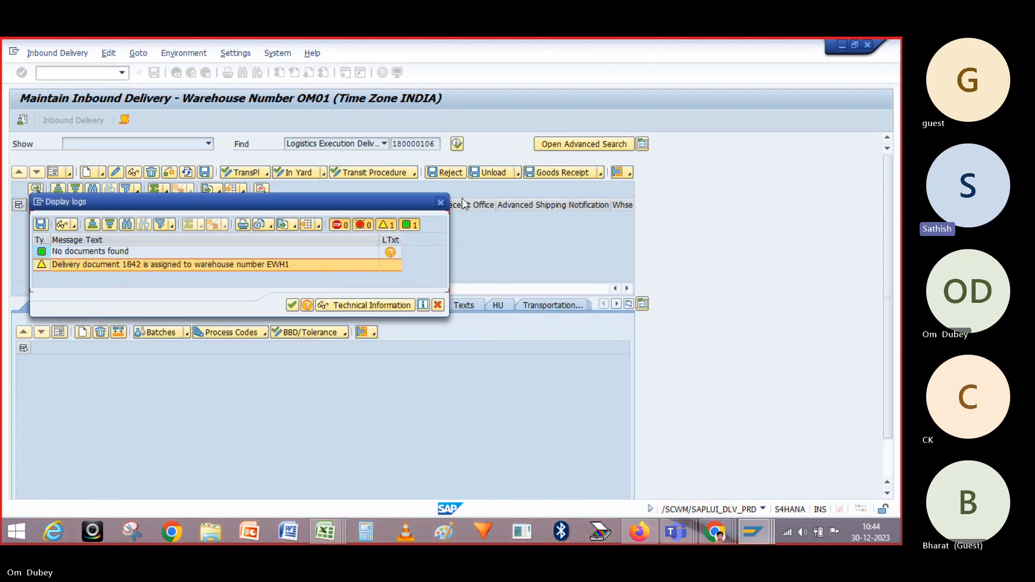
click(441, 204)
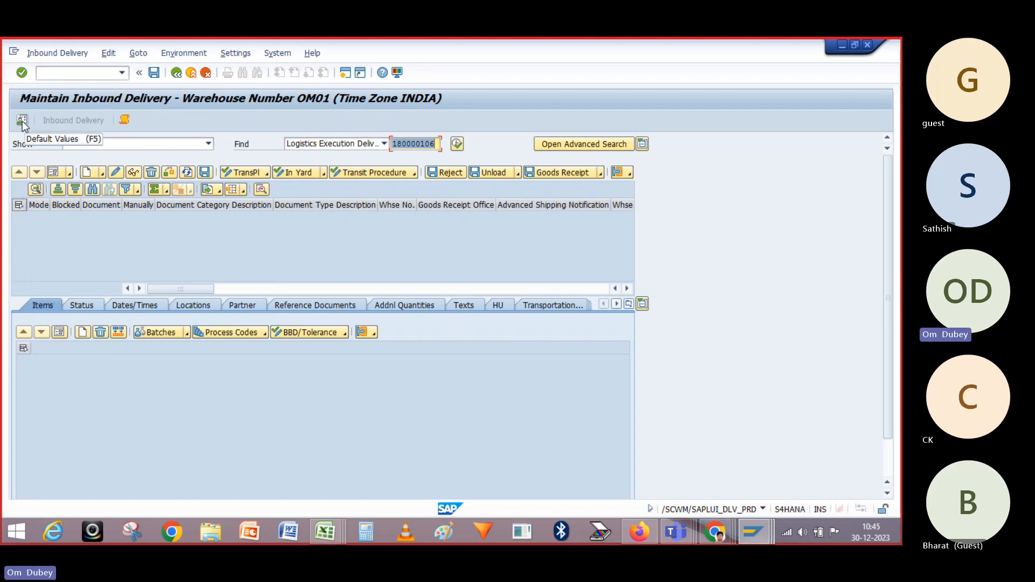
Set the default warehouse number to EWH1 (TATA Warehouse FBD)
click(22, 121)
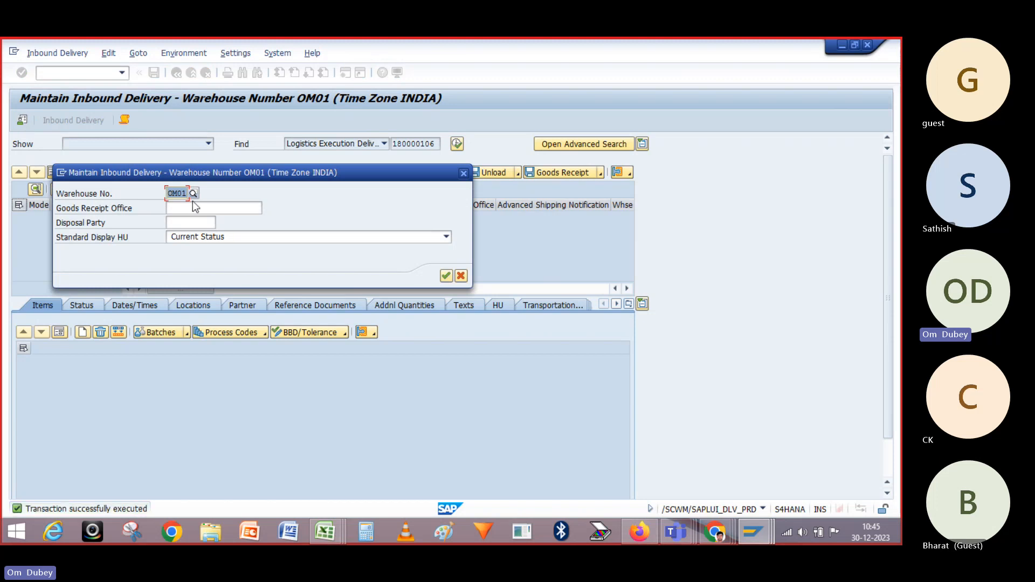
text(ewh)
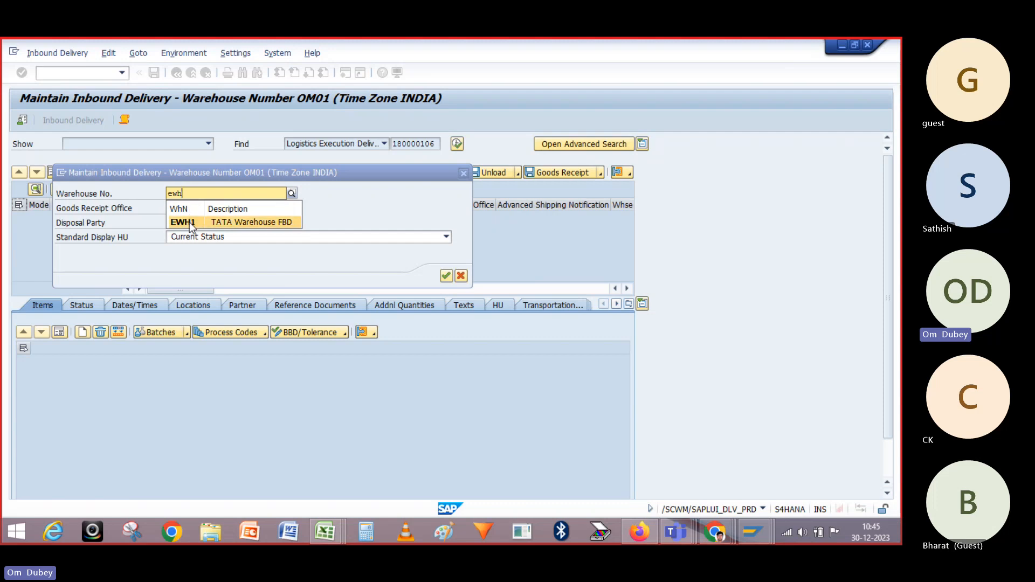
click(190, 222)
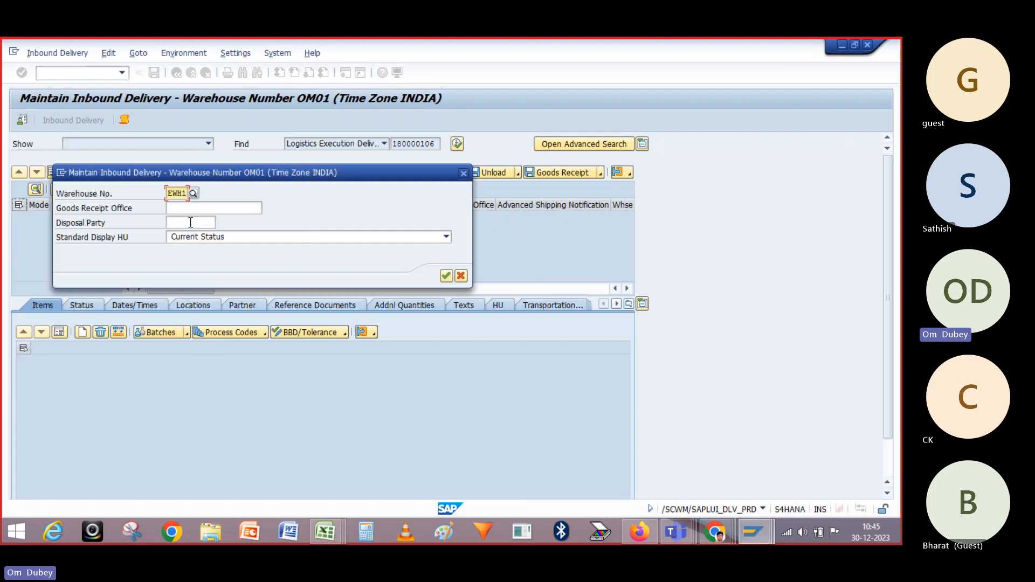
click(445, 276)
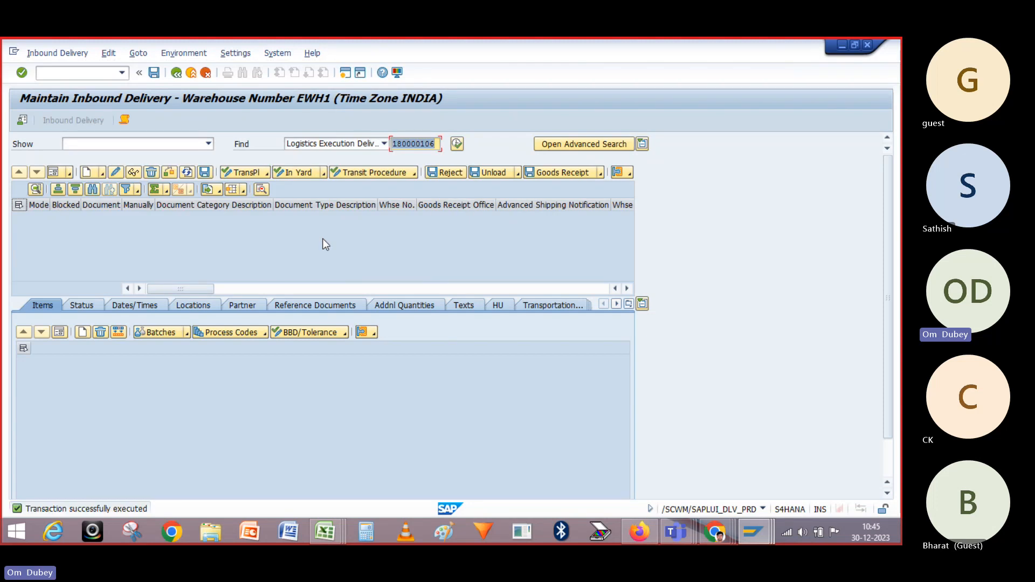
Rerun the Logistics Execution Delivery search and put the found inbound delivery into change mode
click(457, 145)
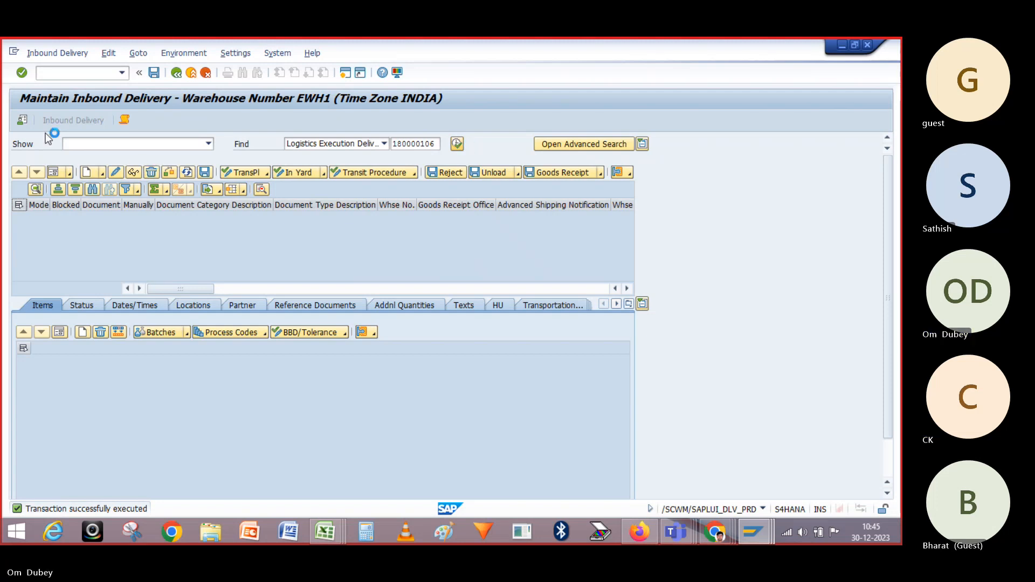
click(21, 121)
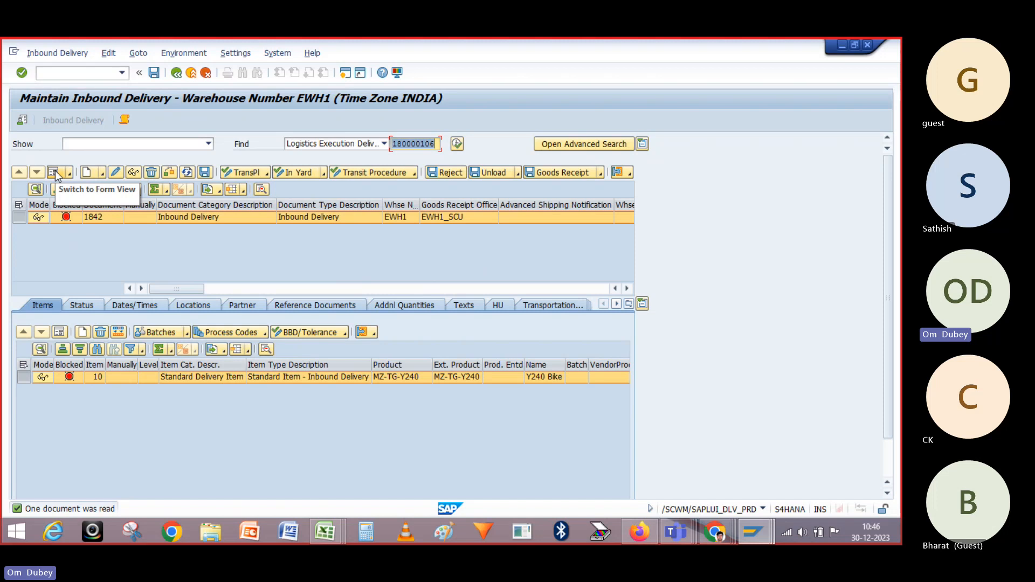
click(116, 172)
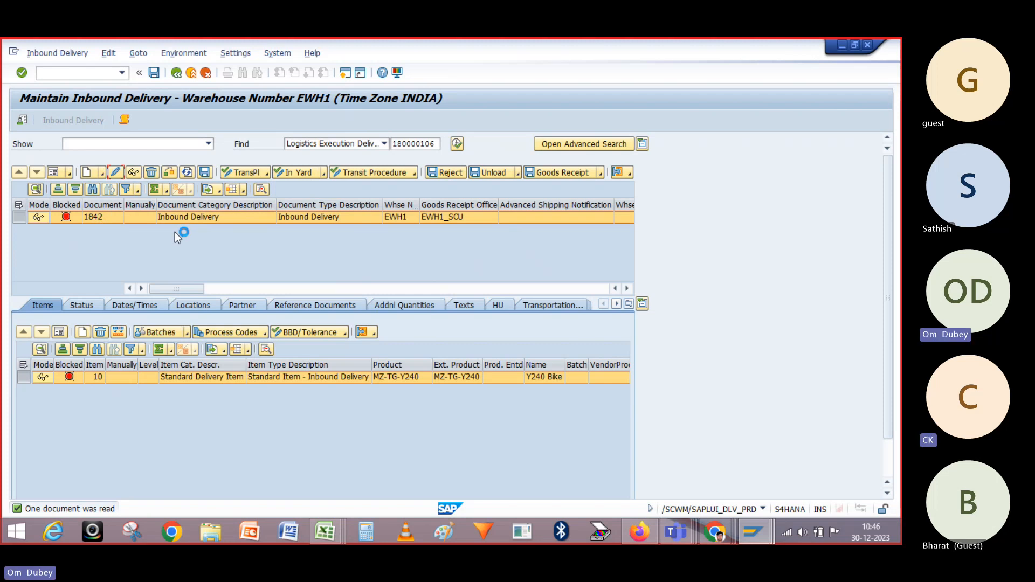
Switch to the Book2 workbook in Excel and append 1842 to "IBD (EWM)" in E3
key(alt+Tab)
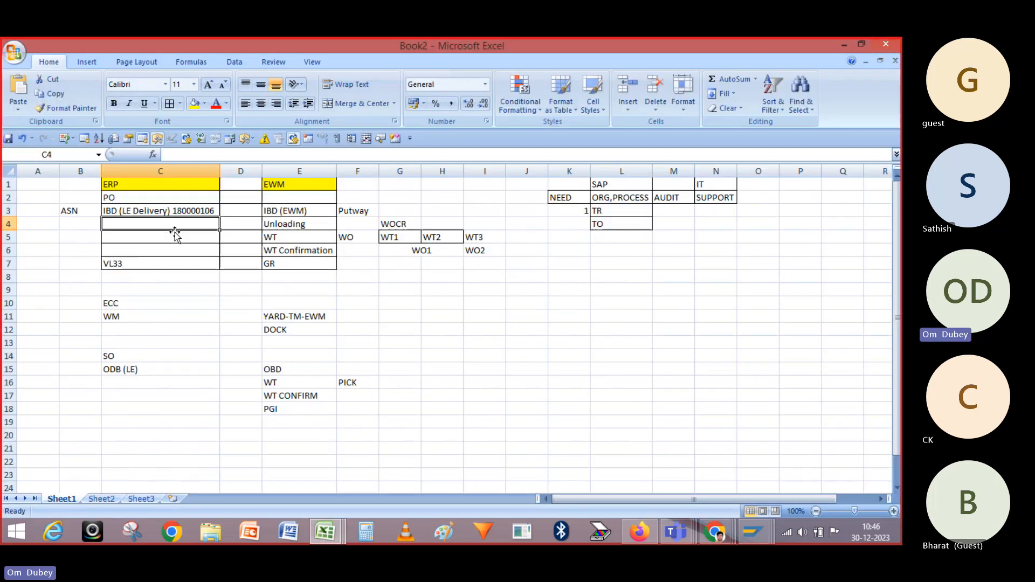
double_click(310, 210)
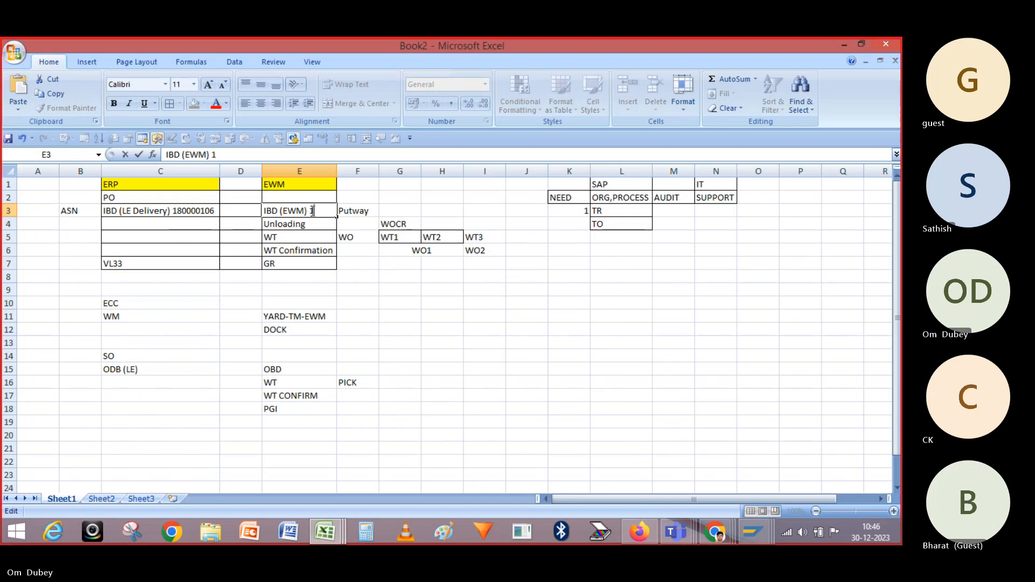
text(1842)
key(Return)
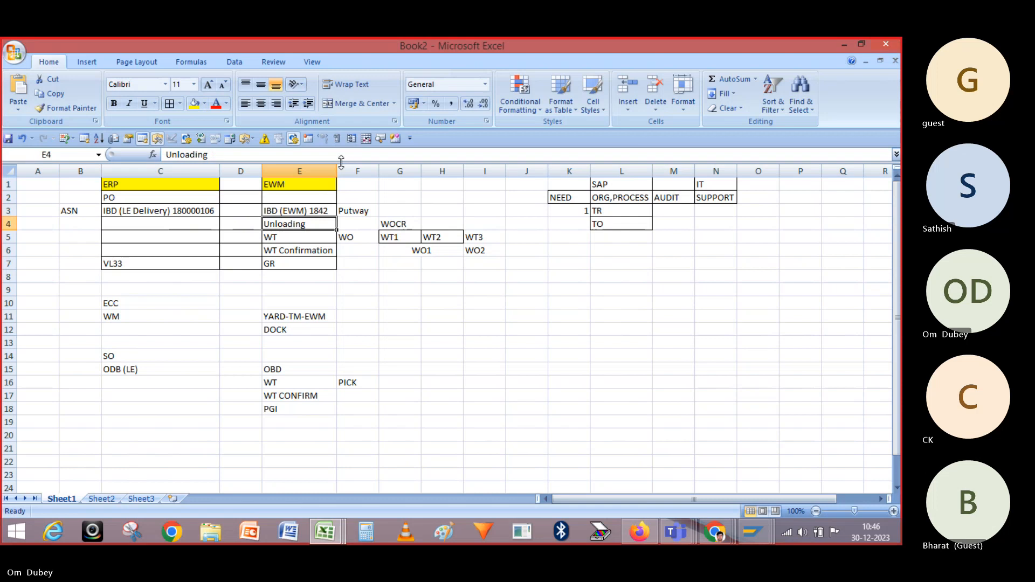
Return to the SAP Maintain Inbound Delivery session, select delivery 1842, and show its header in form view
key(alt+Tab)
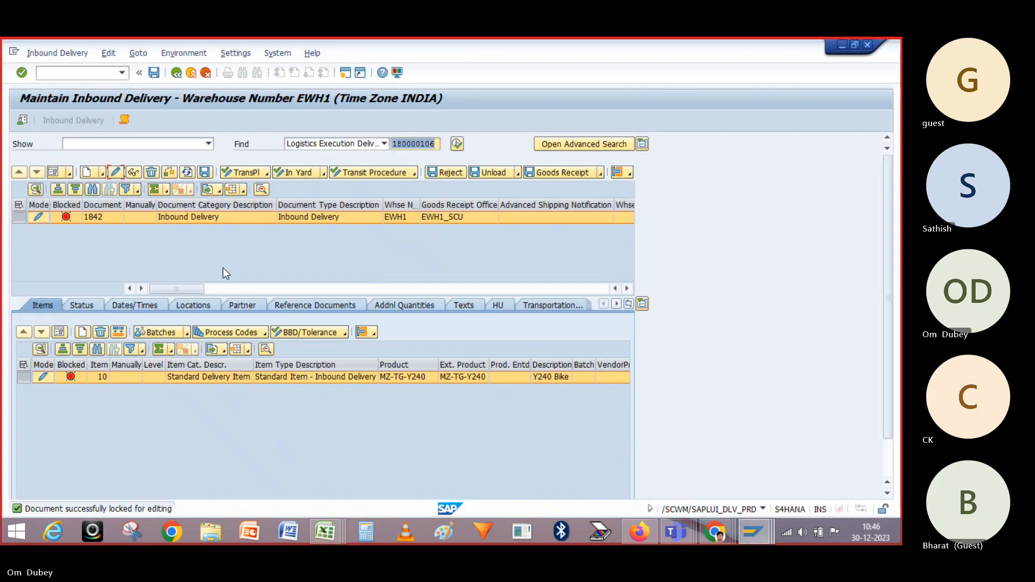
click(46, 376)
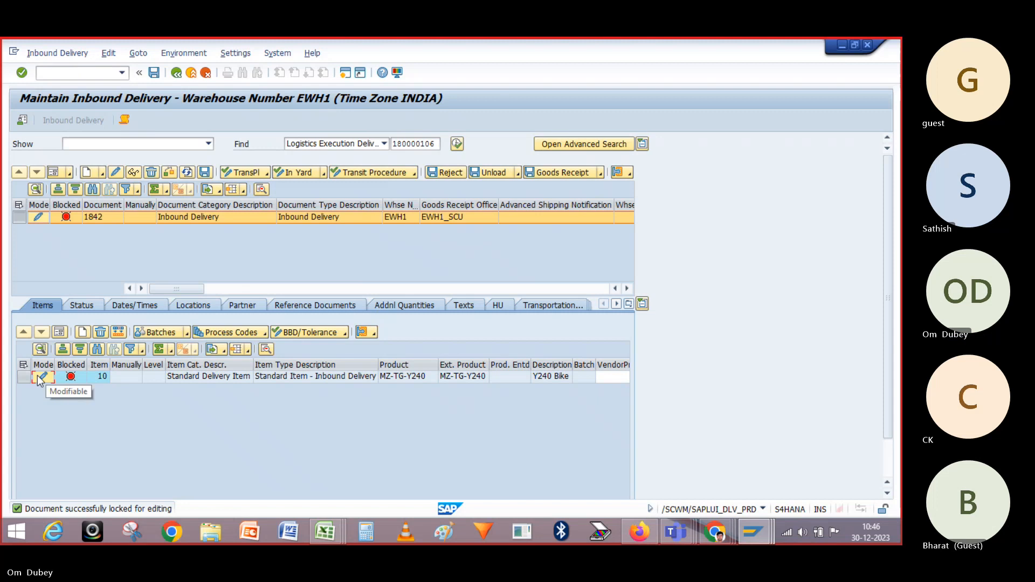
click(39, 219)
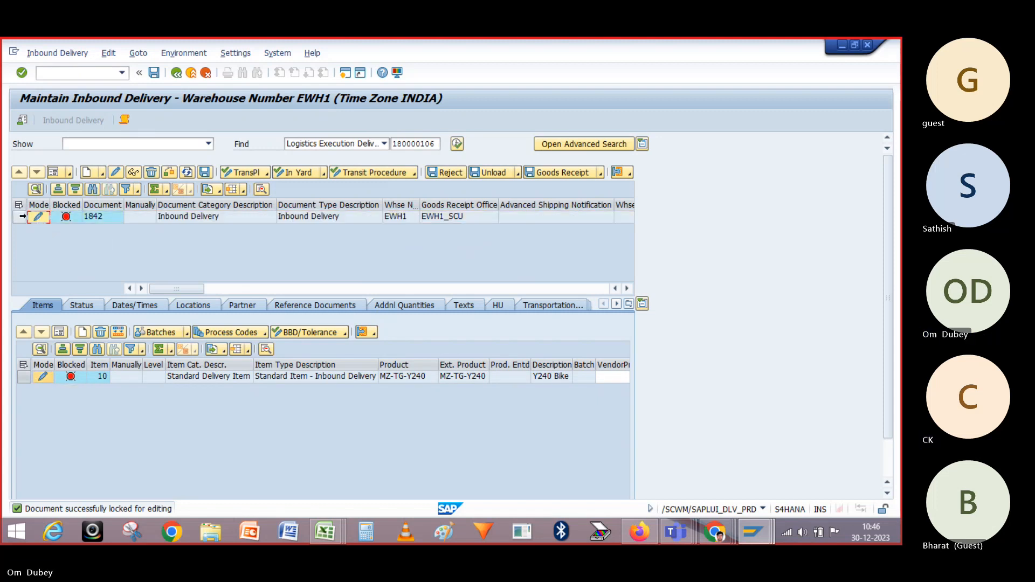
click(19, 216)
click(117, 177)
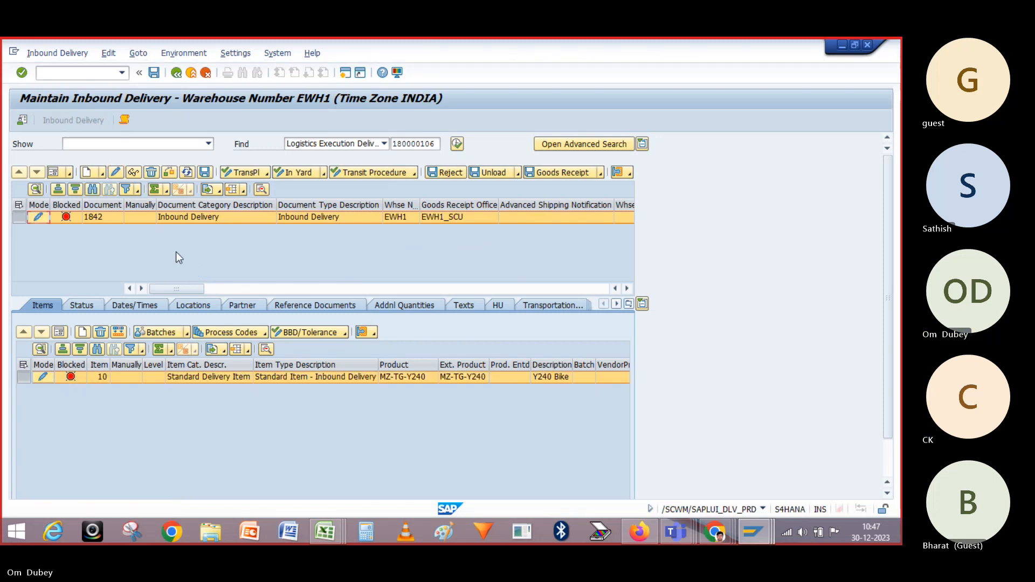
click(55, 173)
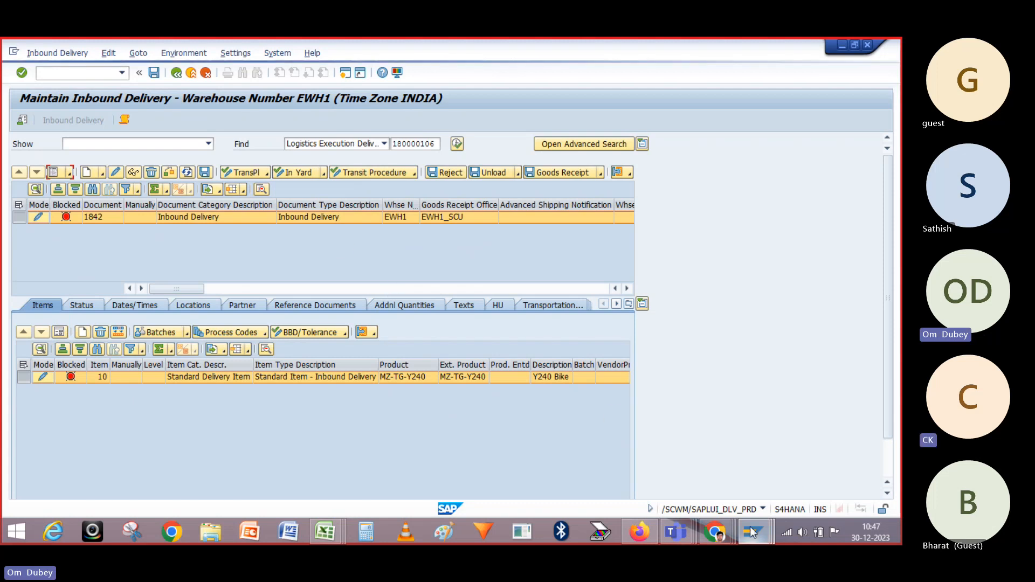
Close the General Table Display and Create Inbound Delivery sessions, and return to the Maintain Inbound Delivery session
mouse_move(753, 532)
mouse_move(756, 490)
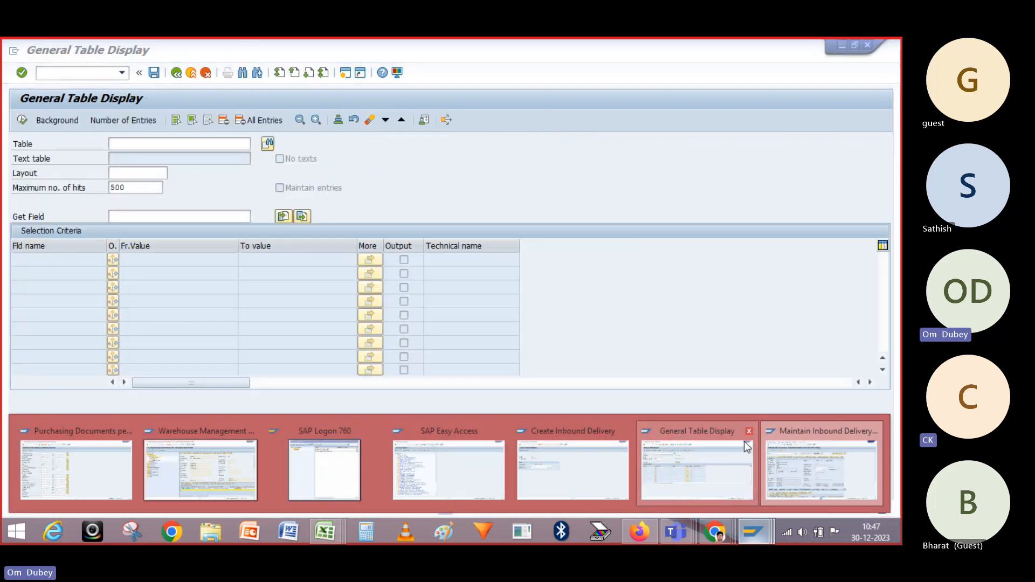
click(749, 429)
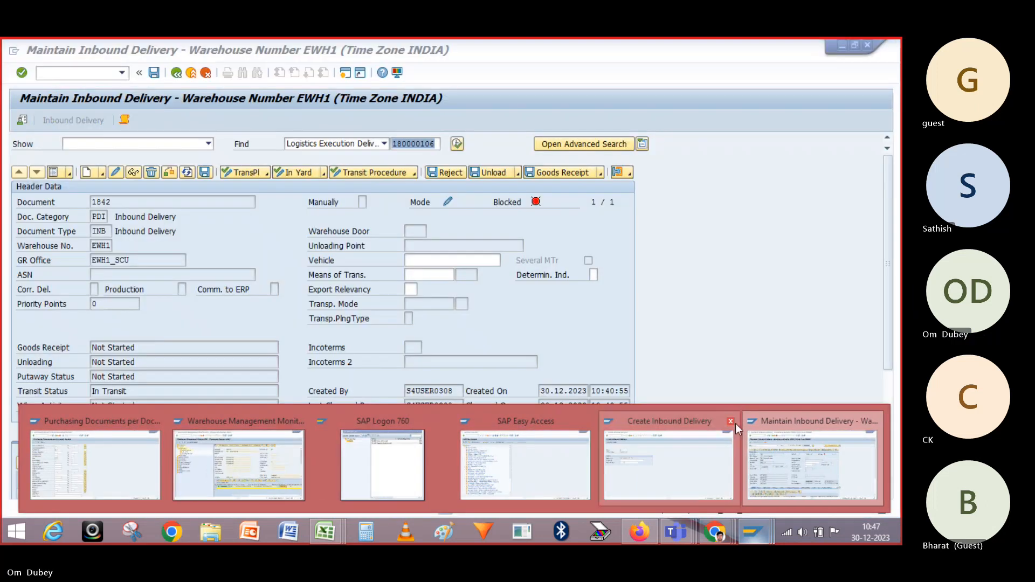
click(731, 422)
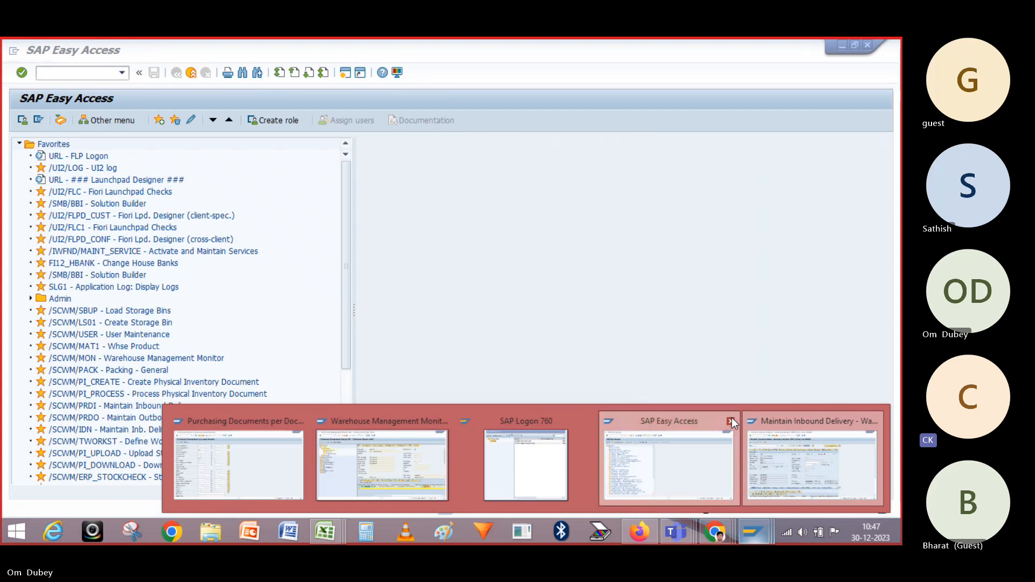
click(794, 444)
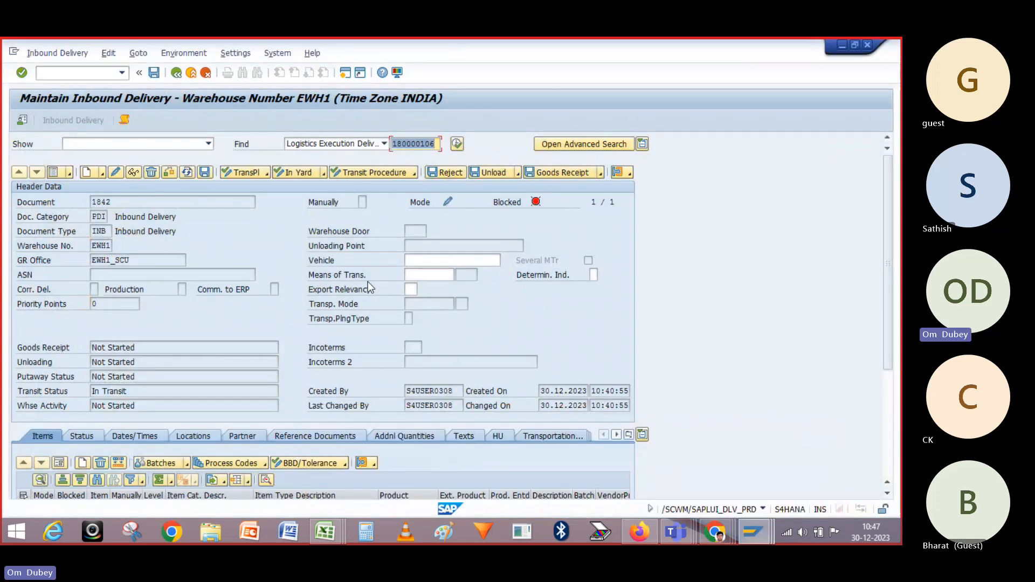
Review the delivery header's document category and type, and the PO, LE delivery and EWM delivery entries in the Excel workbook Book2
click(103, 217)
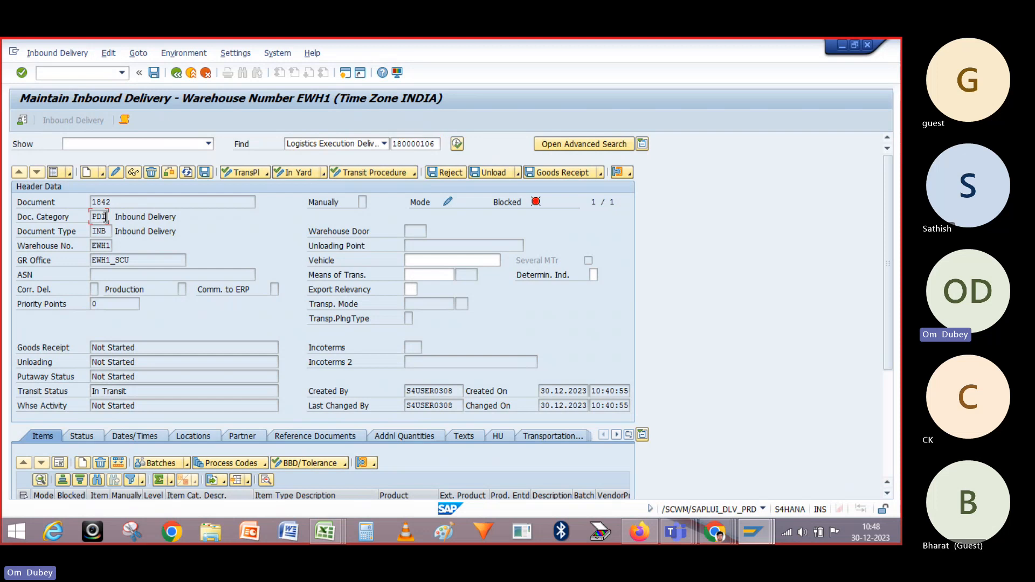
click(108, 230)
key(alt+Tab)
click(139, 198)
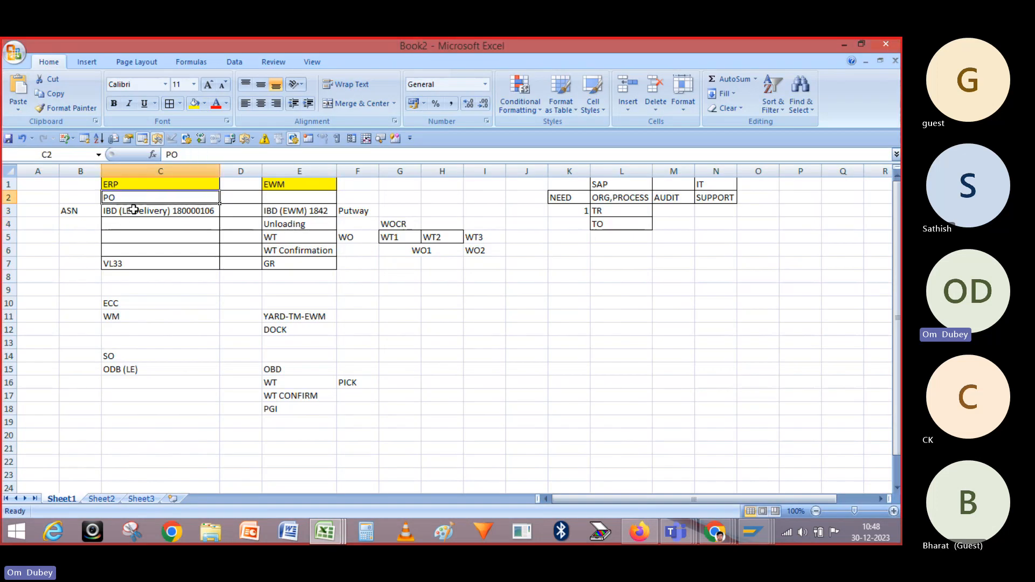
click(134, 210)
click(280, 213)
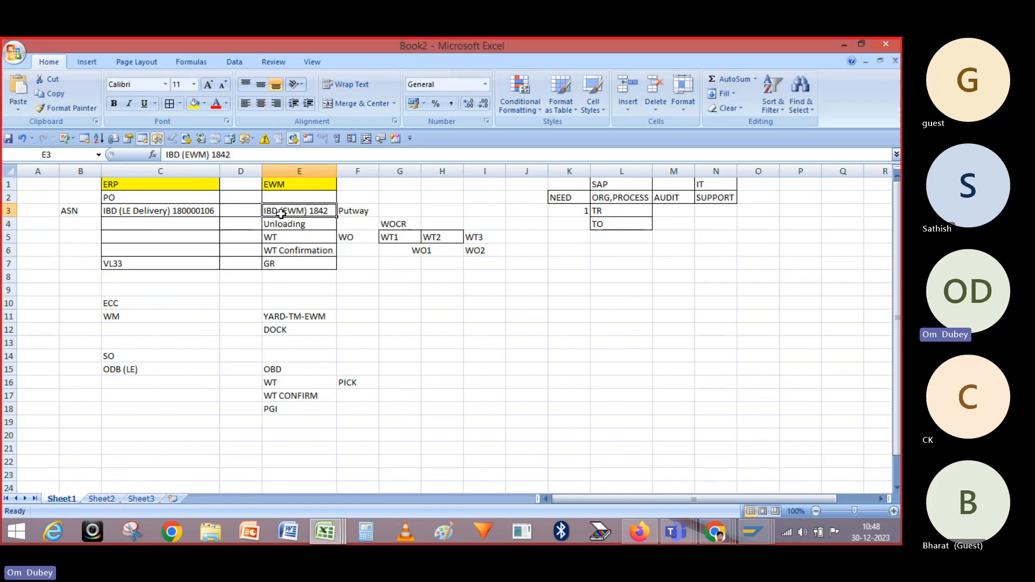
click(210, 211)
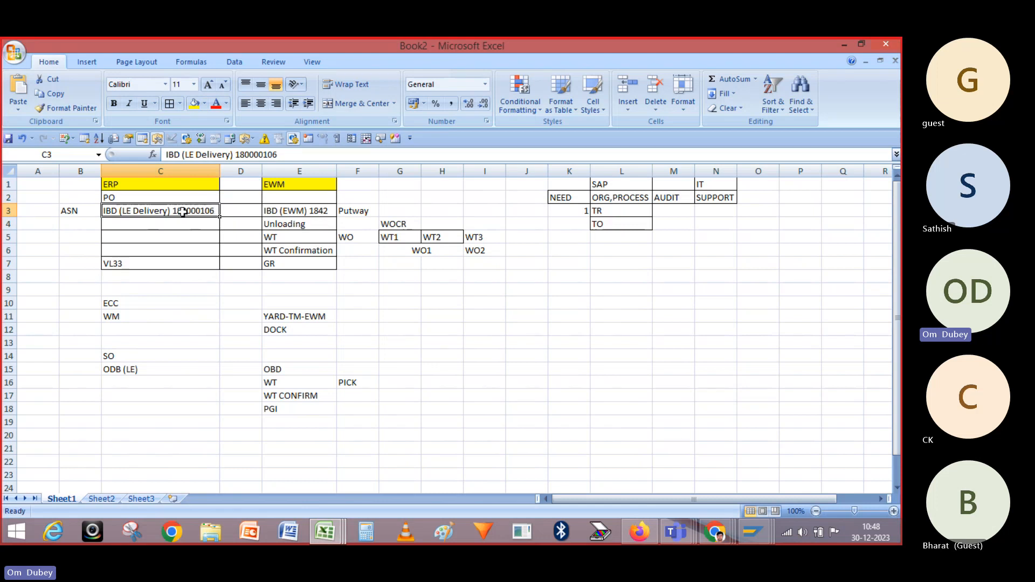
Return from the Excel workbook to the SAP Maintain Inbound Delivery session and show item 10 of the delivery in form view
click(294, 213)
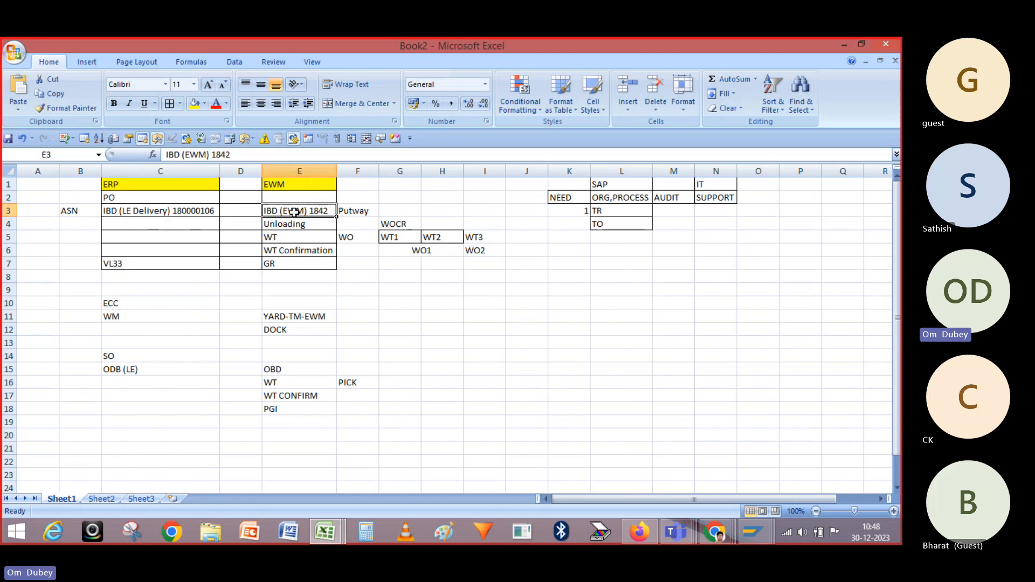
key(alt+Tab)
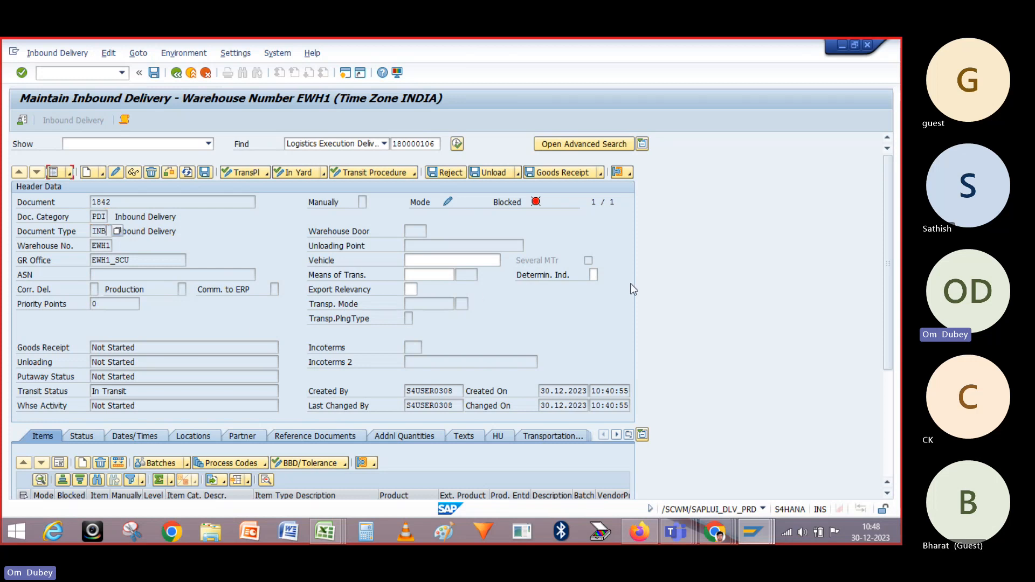
drag(883, 234, 894, 316)
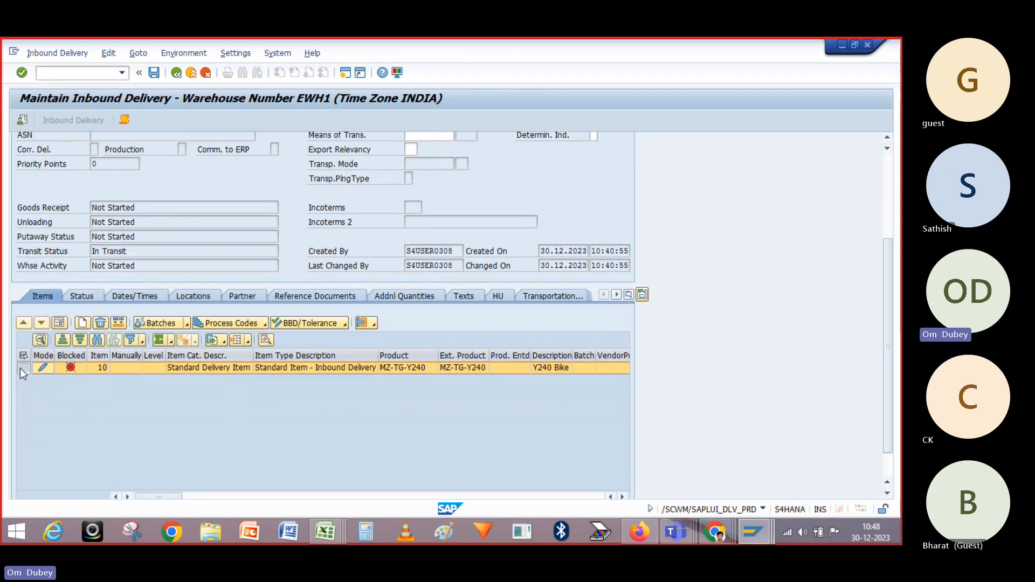
click(60, 324)
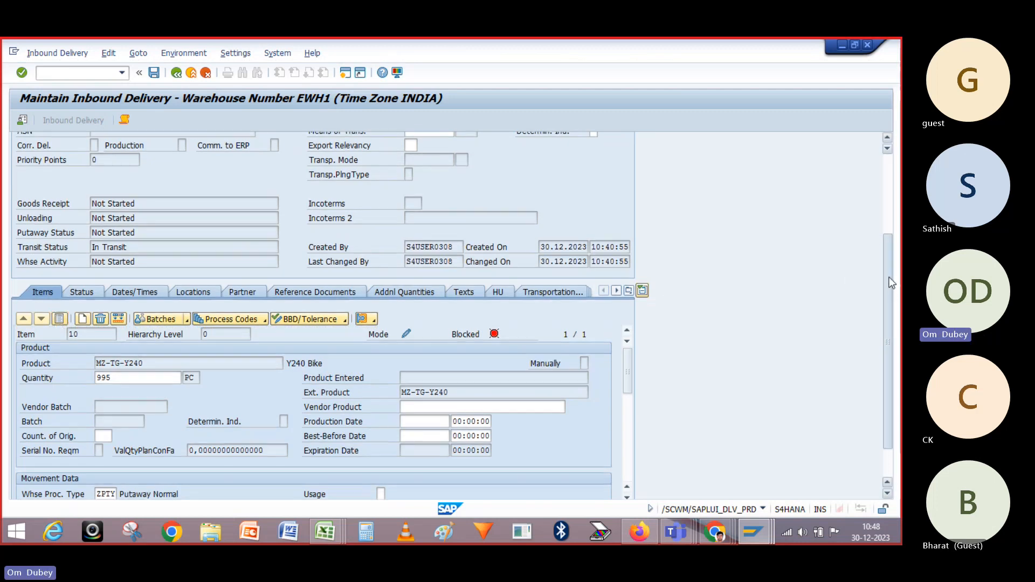
Examine the delivery's header statuses and vehicle field, and item 10's product and movement data
drag(888, 289, 891, 204)
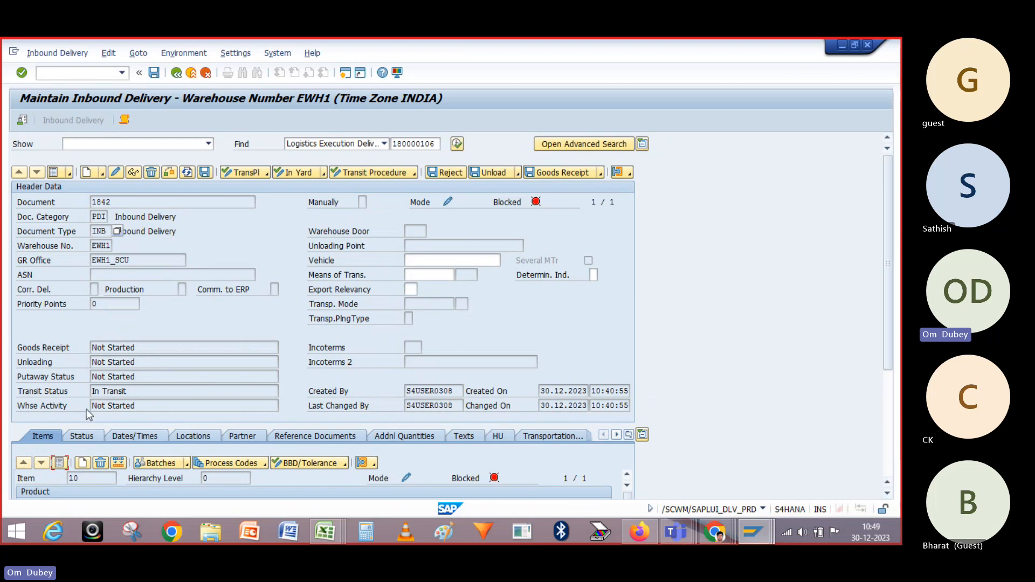
click(425, 260)
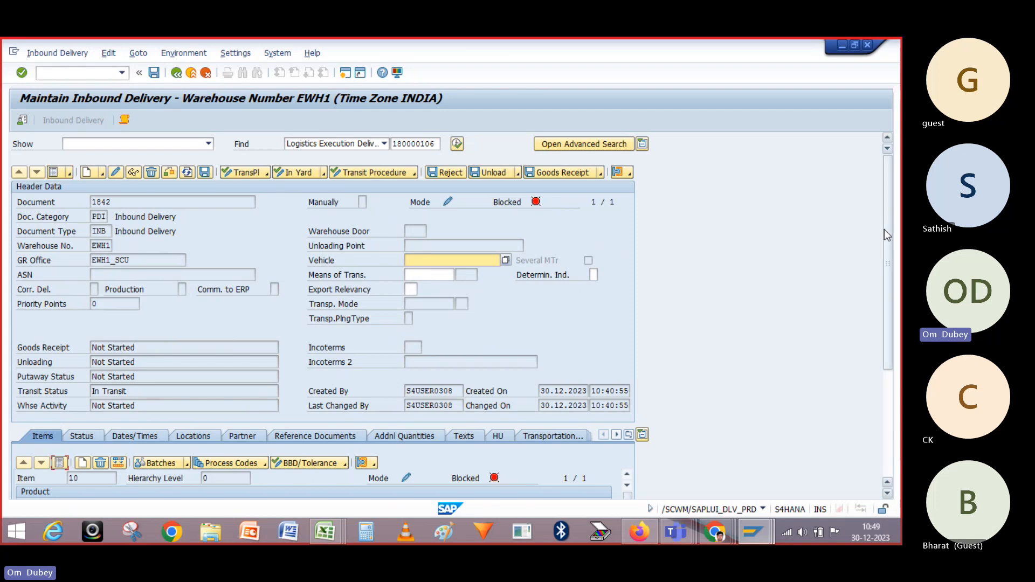
drag(887, 232, 894, 346)
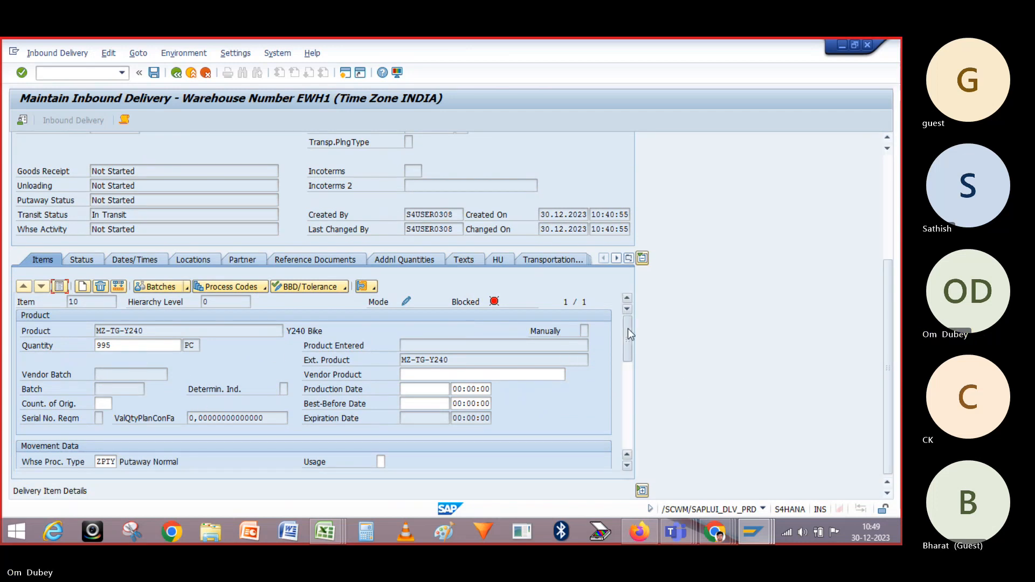
drag(629, 330, 629, 336)
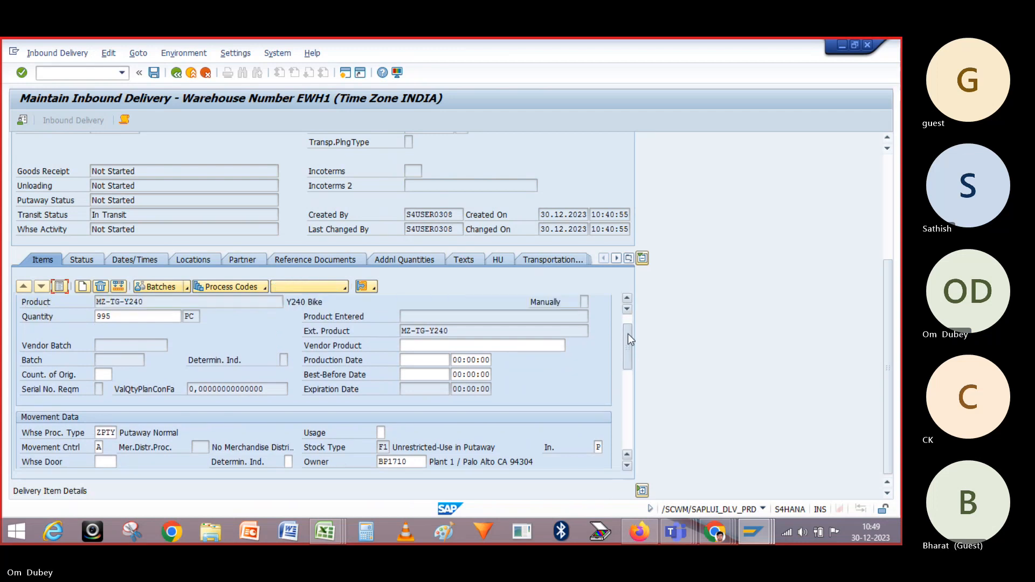
drag(628, 334, 628, 355)
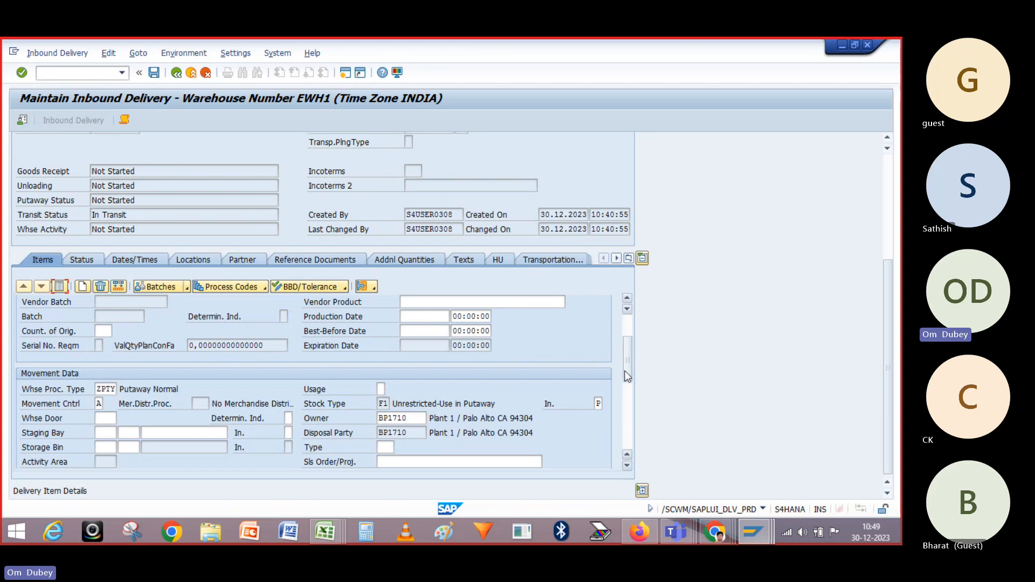
drag(626, 371, 627, 348)
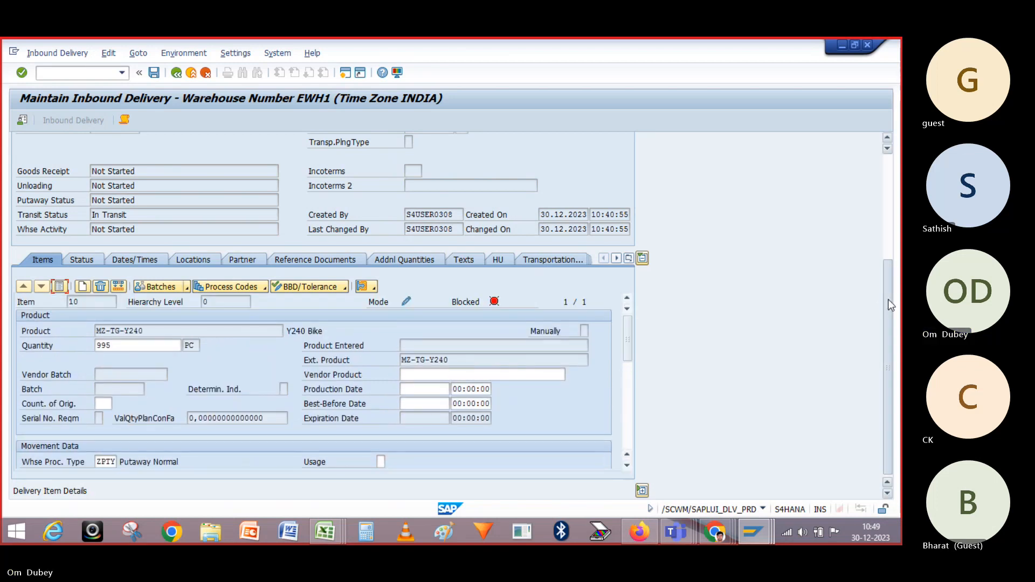
mouse_move(888, 299)
mouse_down()
mouse_move(886, 205)
mouse_move(896, 288)
mouse_up()
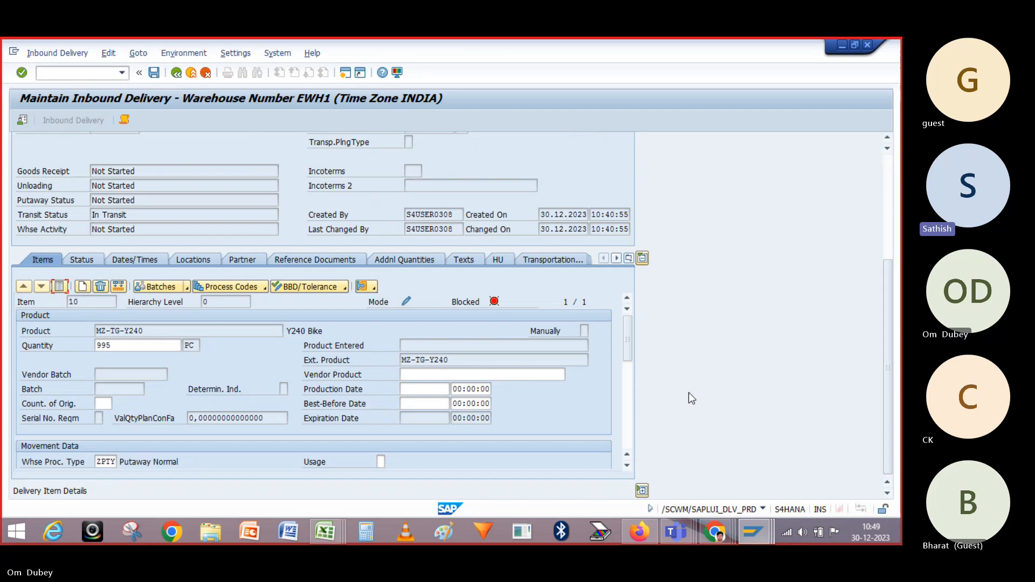
Set the Goods Mvt Bin in item 10's movement data to PUTWAY01 from the list of warehouse bins
drag(626, 335, 627, 377)
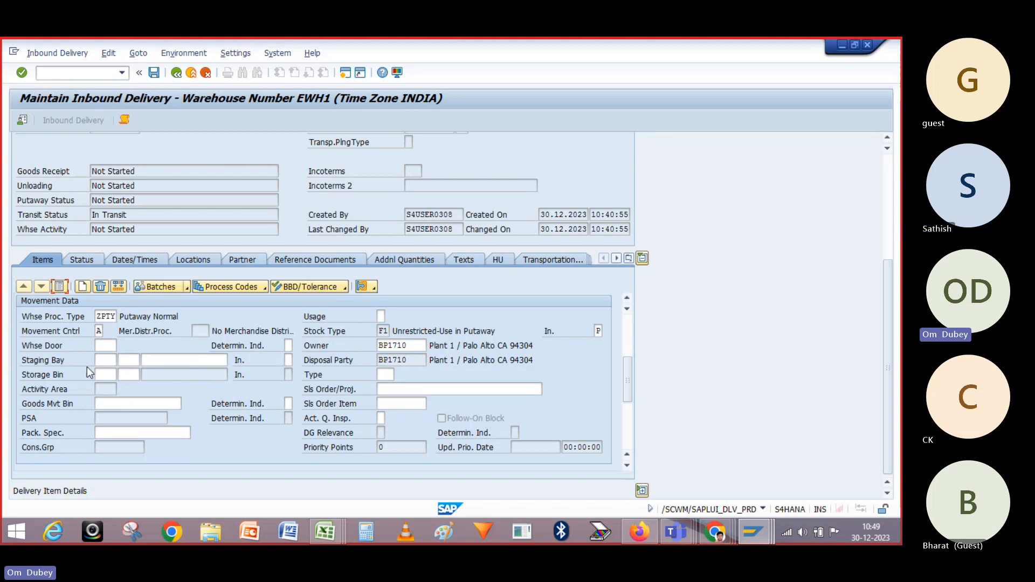
click(105, 375)
click(181, 403)
click(187, 403)
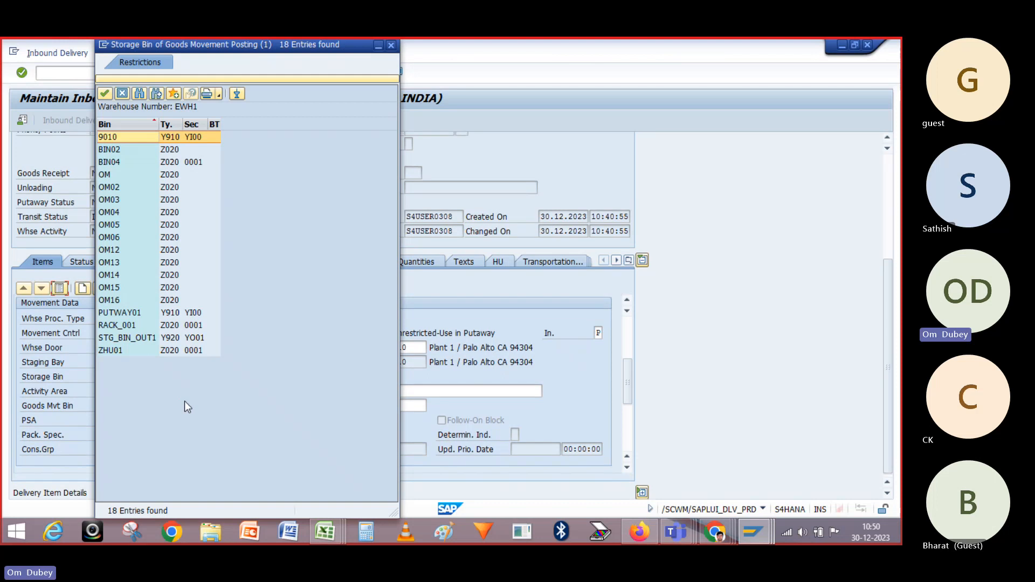
click(120, 314)
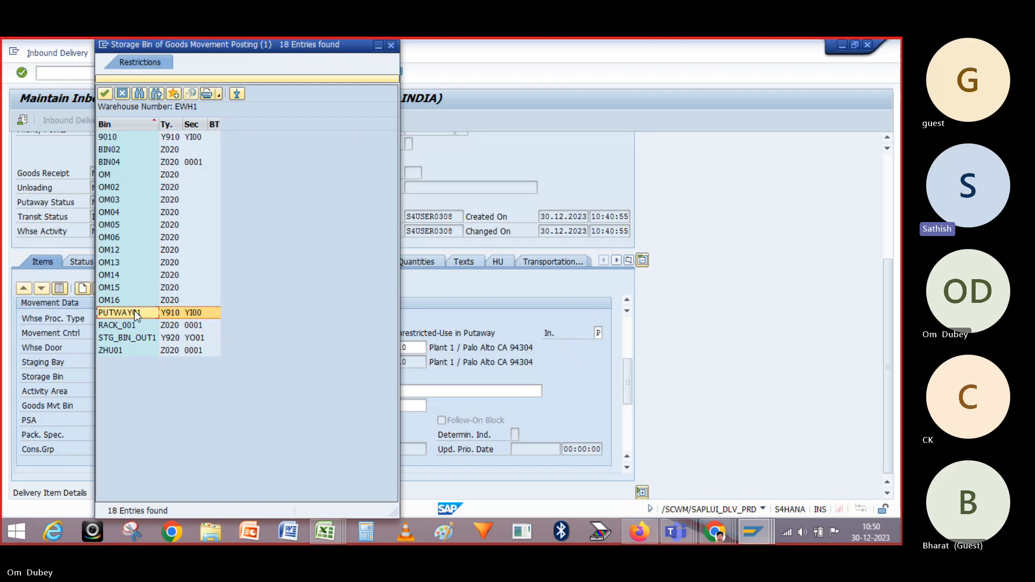
double_click(121, 338)
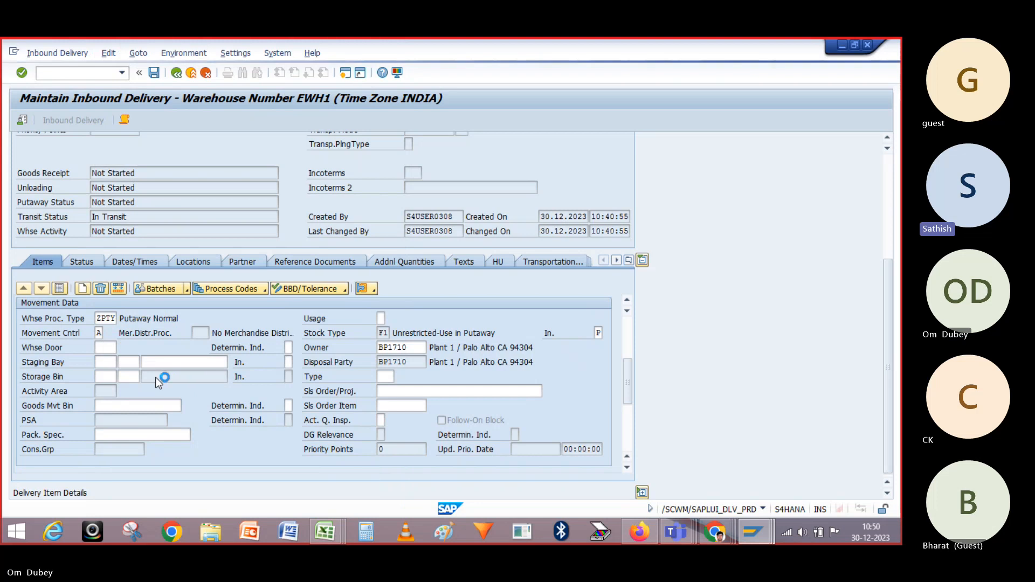
click(187, 405)
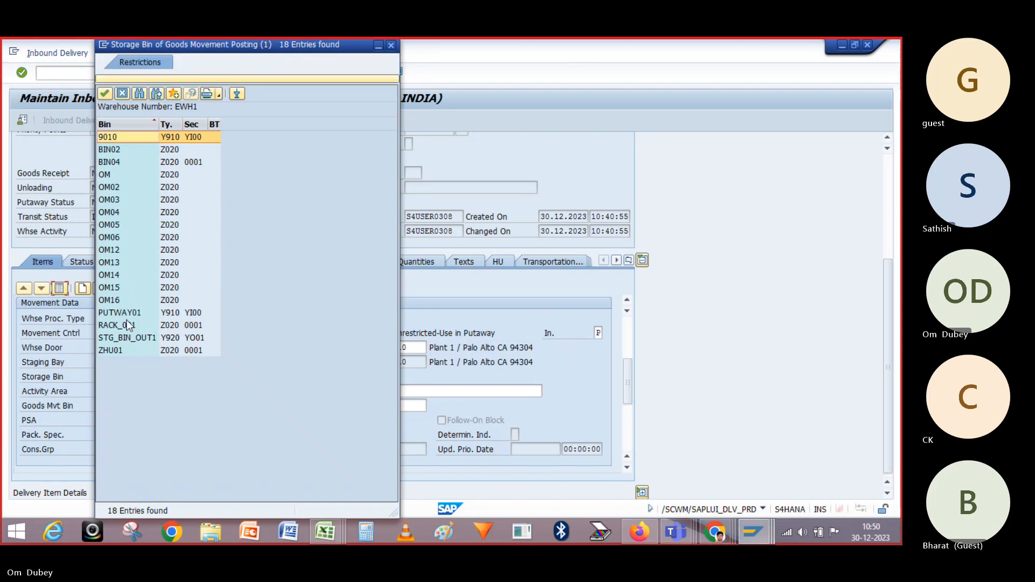
click(128, 315)
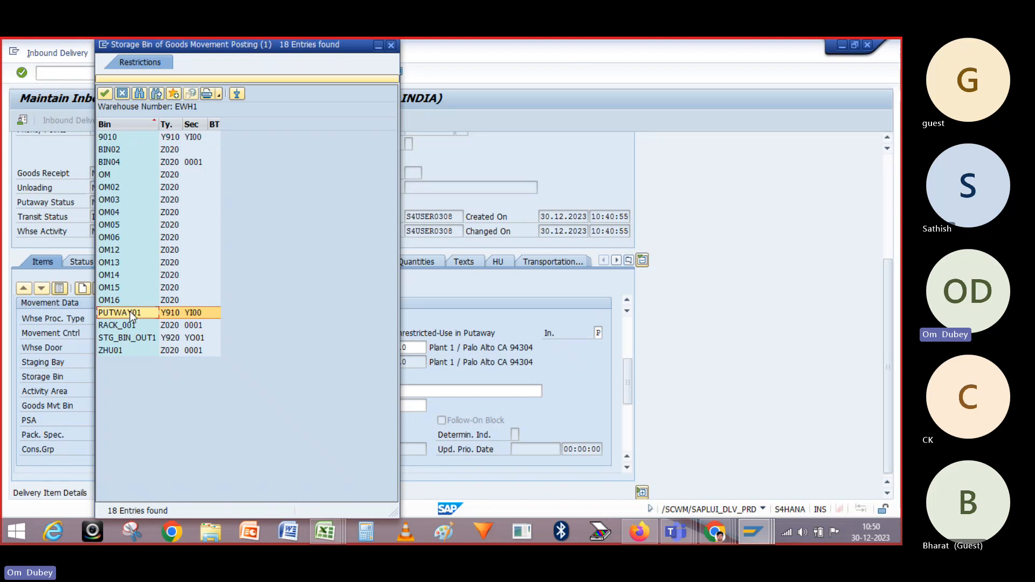
double_click(131, 316)
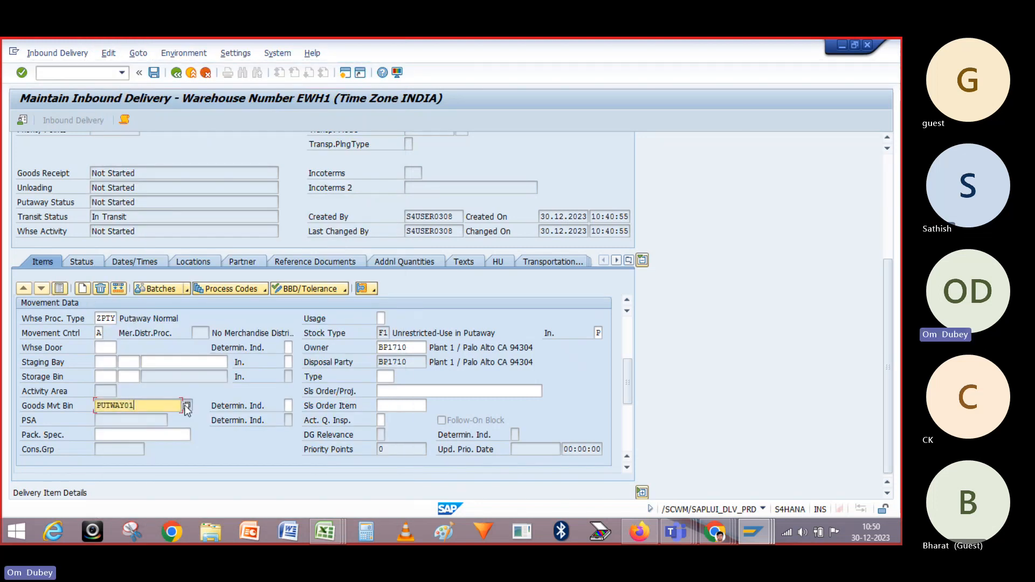
Check the storage type and section of bin PUTWAY01 in the list of possible Goods Mvt Bin values
click(185, 405)
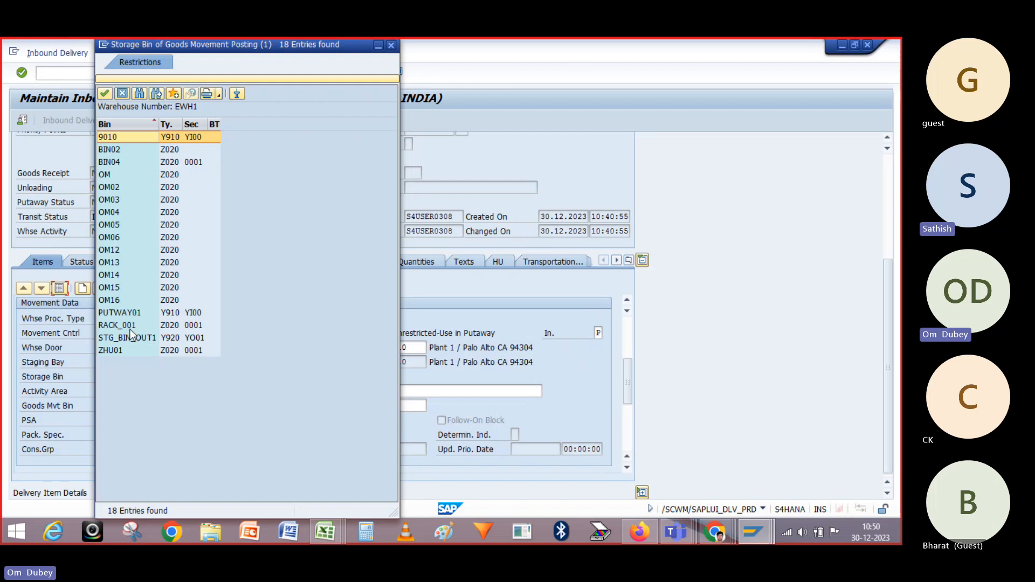
click(121, 313)
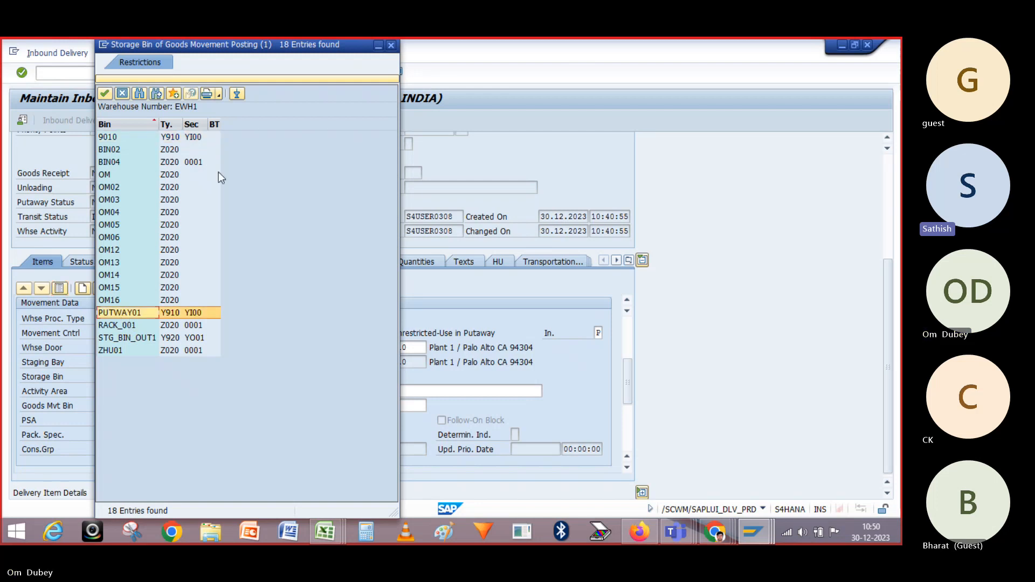
click(392, 45)
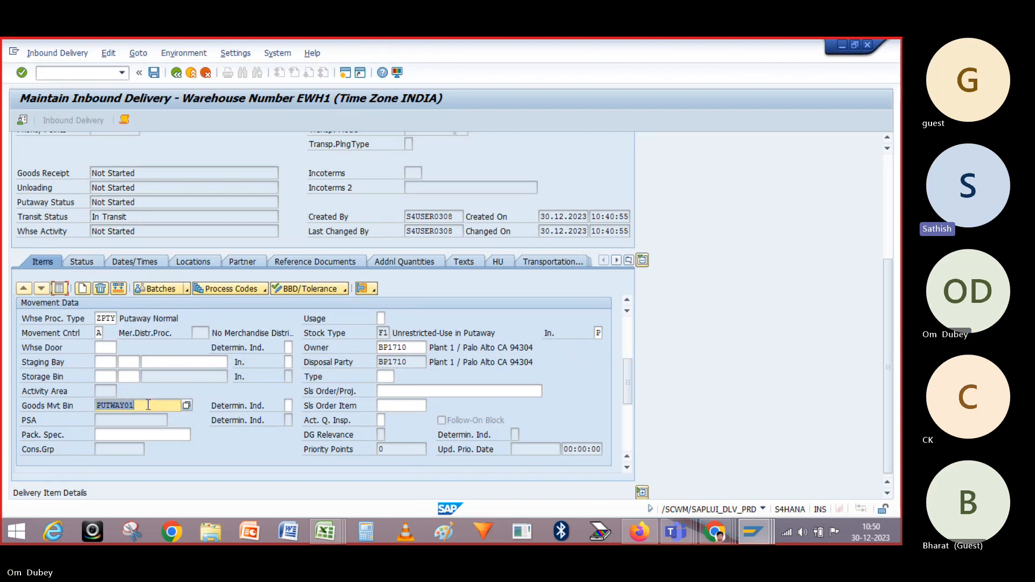
Set the storage type of item 10's Storage Bin to Y910, Inbound Staging Area
click(111, 378)
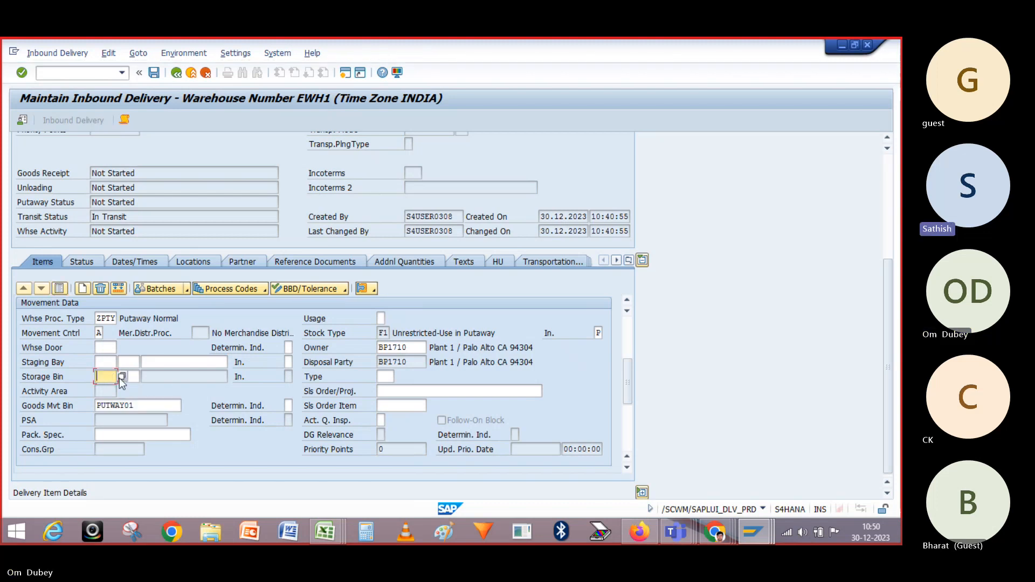
click(120, 377)
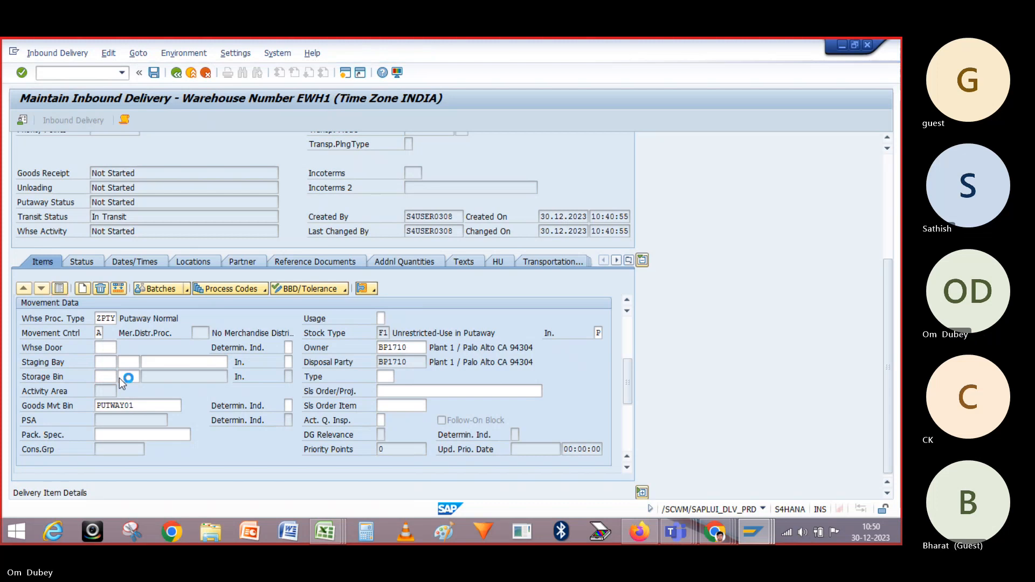
key(F4)
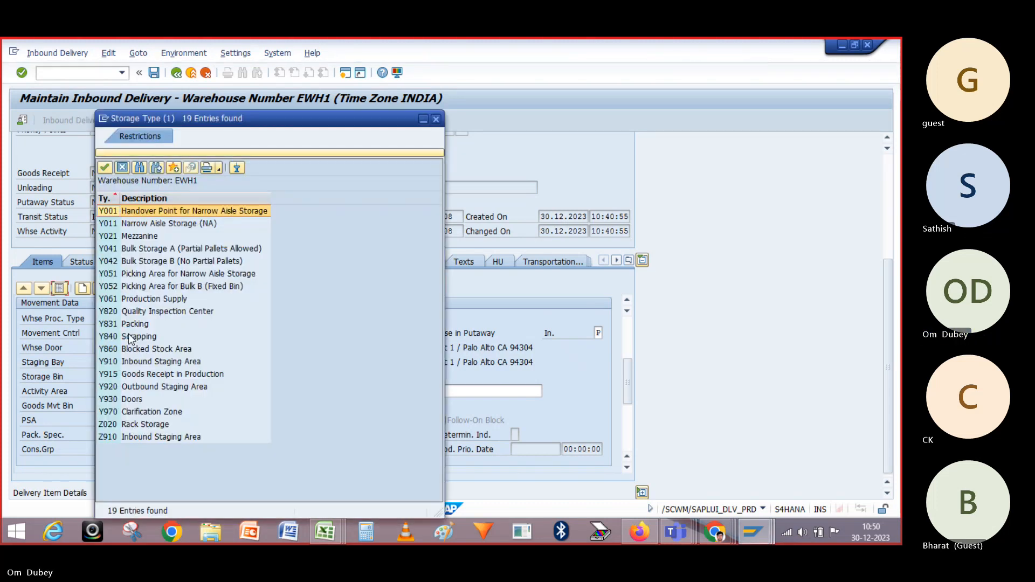
double_click(141, 361)
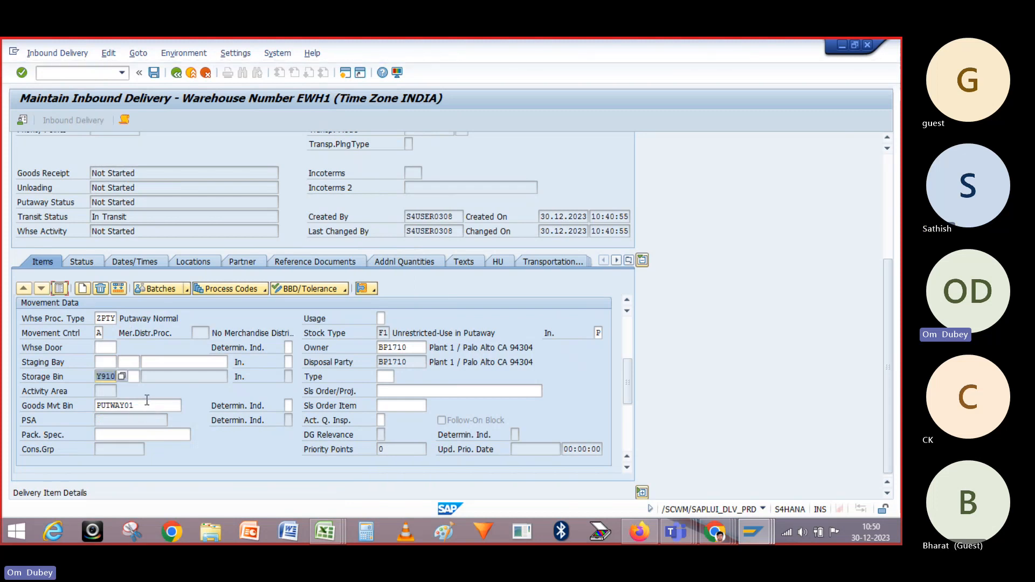
Clear PUTWAY01 from item 10's Goods Mvt Bin
click(147, 405)
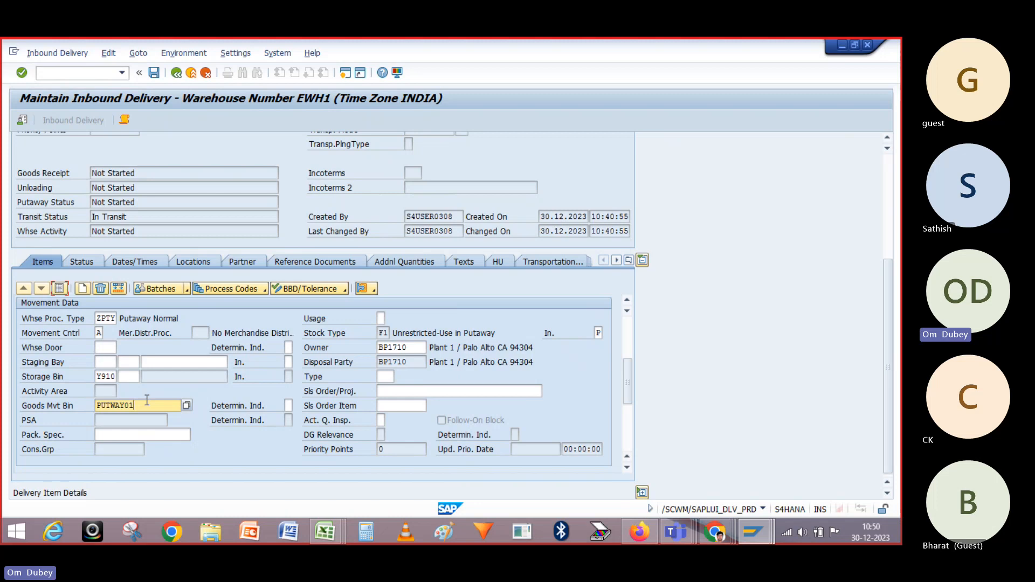
key(BackSpace)
key(BackSpace)
key(BackSpace)
key(BackSpace)
key(BackSpace)
key(BackSpace)
key(BackSpace)
key(BackSpace)
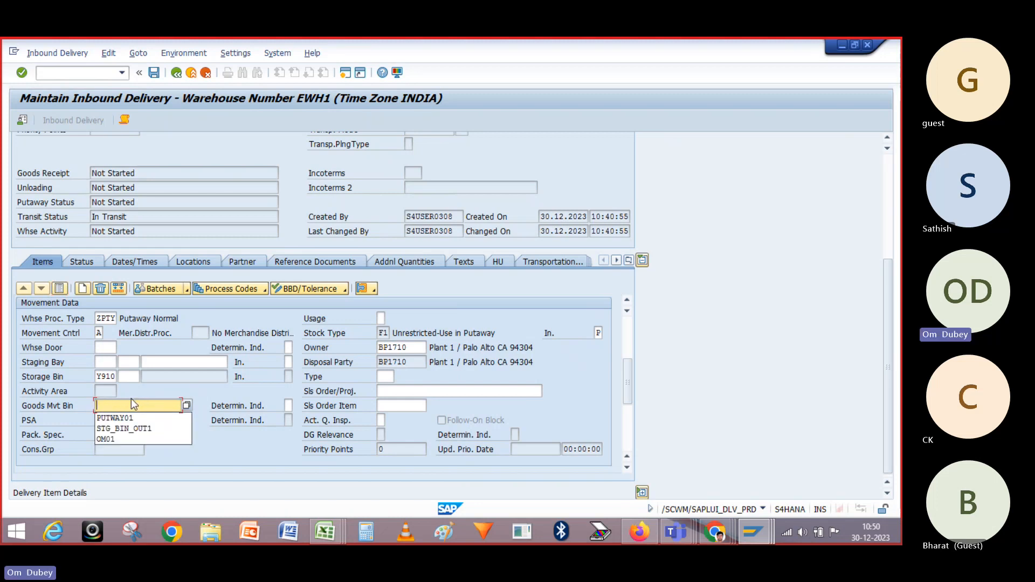
Switch to the Book2 workbook in Excel and enter 1010 in J10
key(alt+Tab)
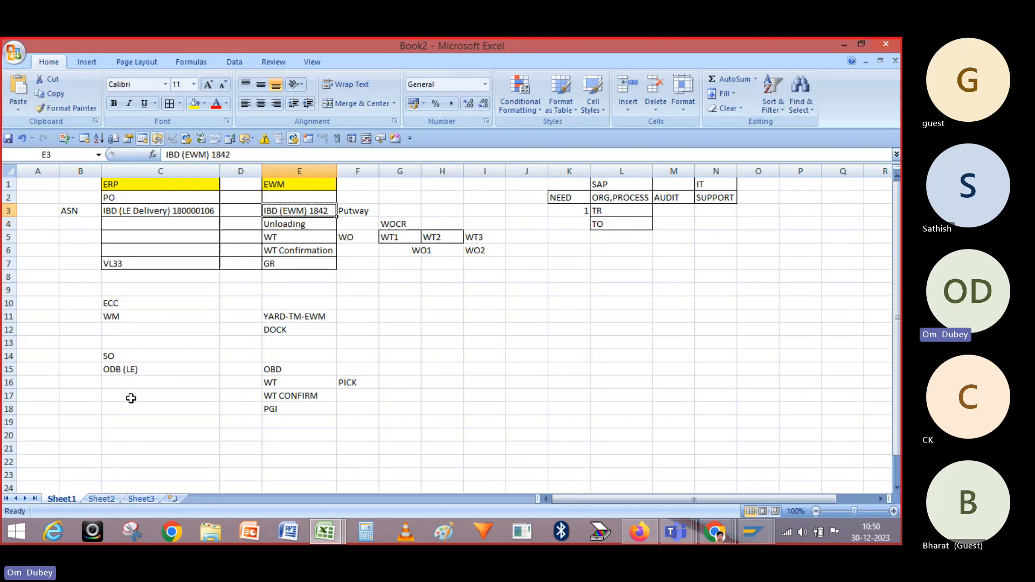
click(525, 300)
text(1010)
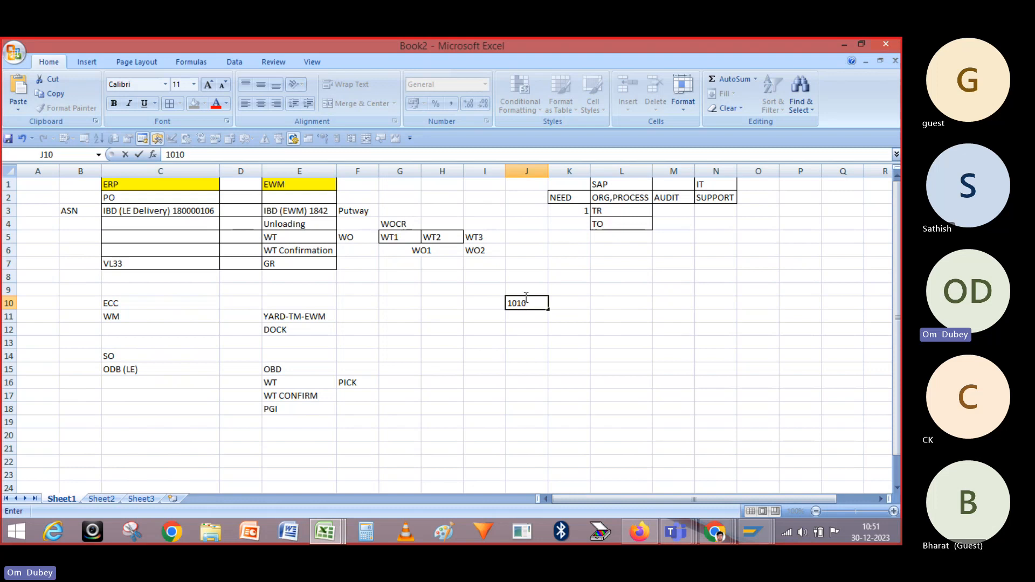
key(Return)
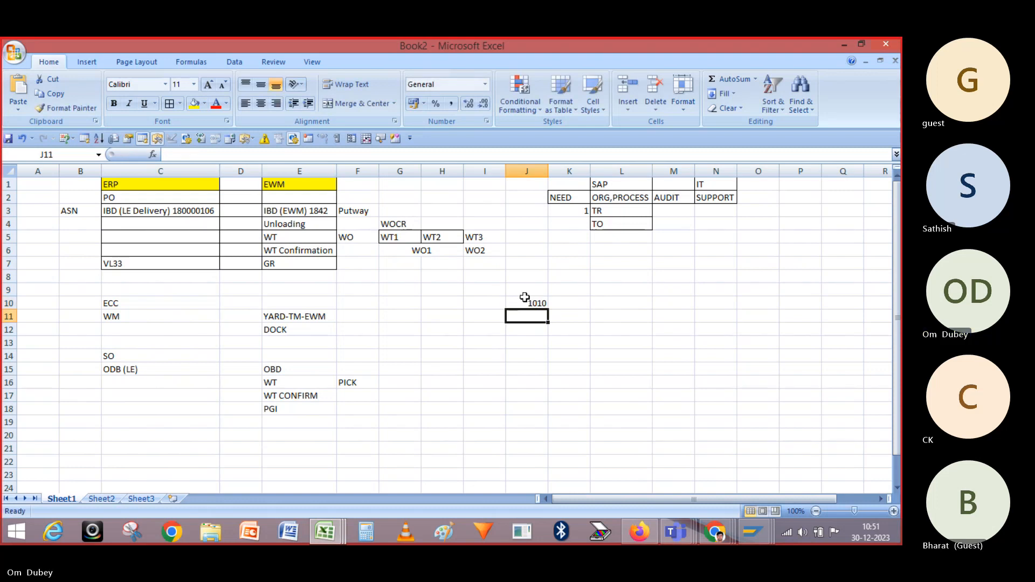
Enter 20* in K10, beside the 1010 entry
key(Up)
key(Down)
key(Down)
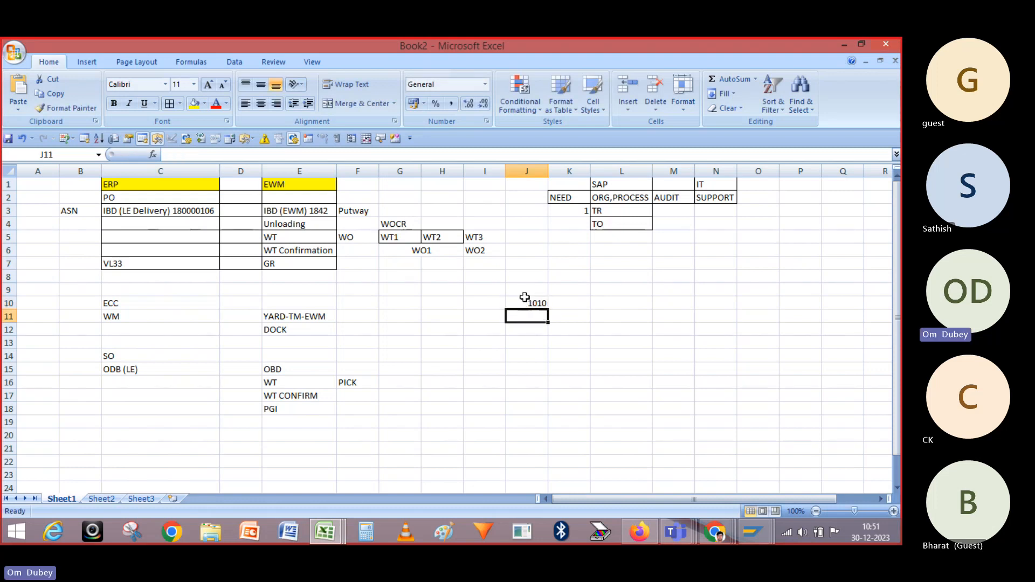
key(Up)
key(Up)
key(Right)
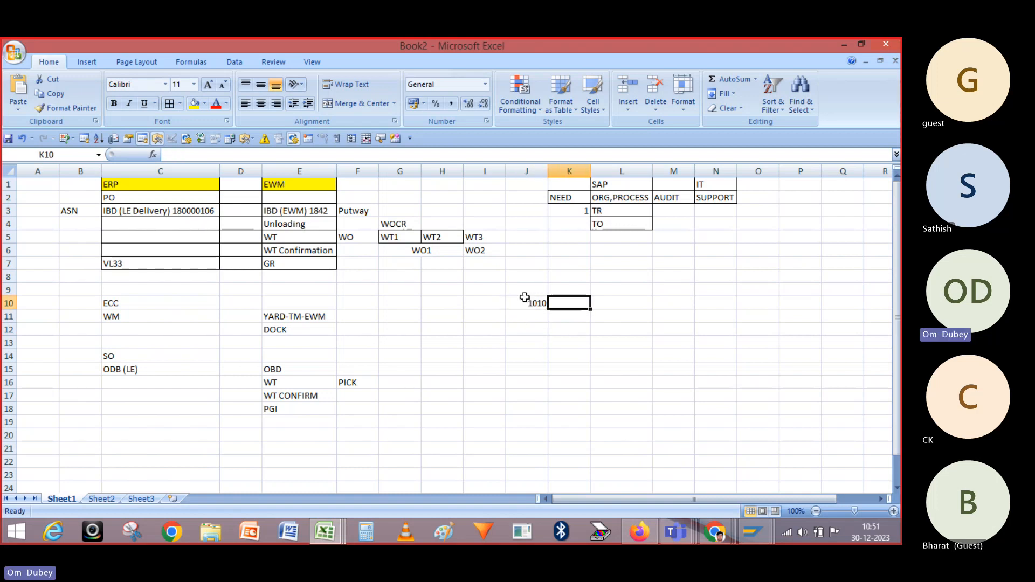
text(20)
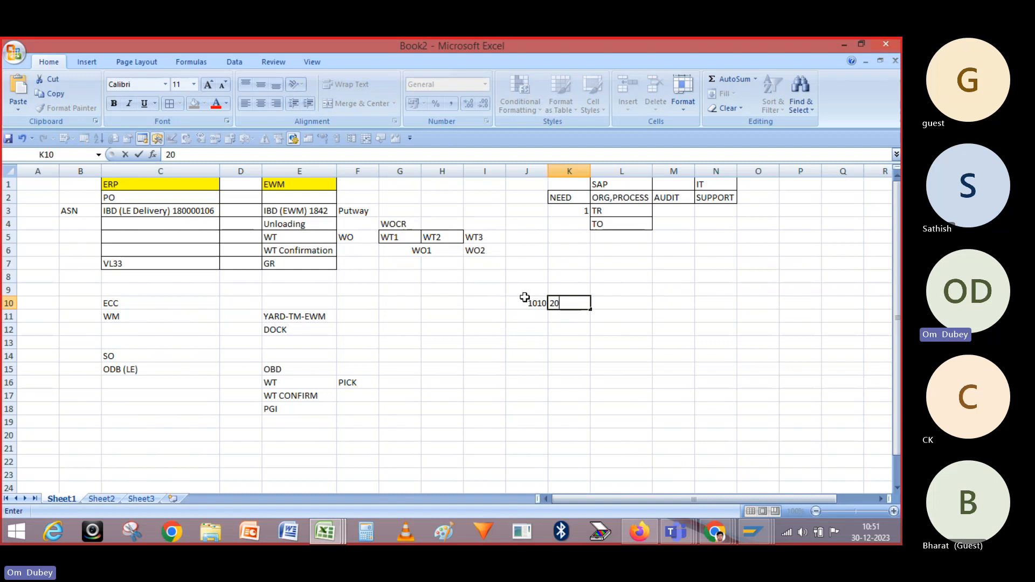
text(*)
key(Return)
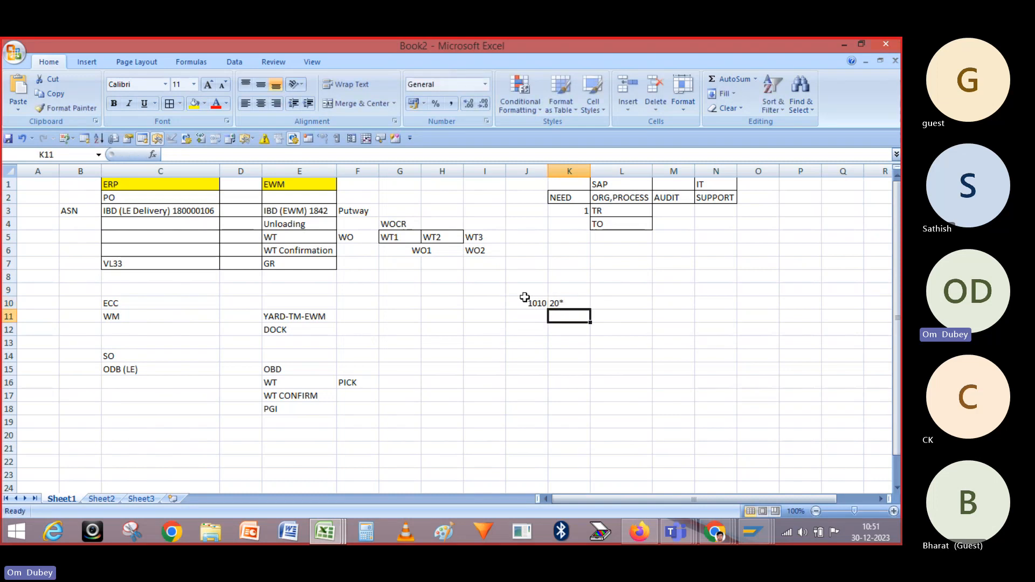
Enter 9010 in J12 and 9020 in K12
click(529, 329)
text(9)
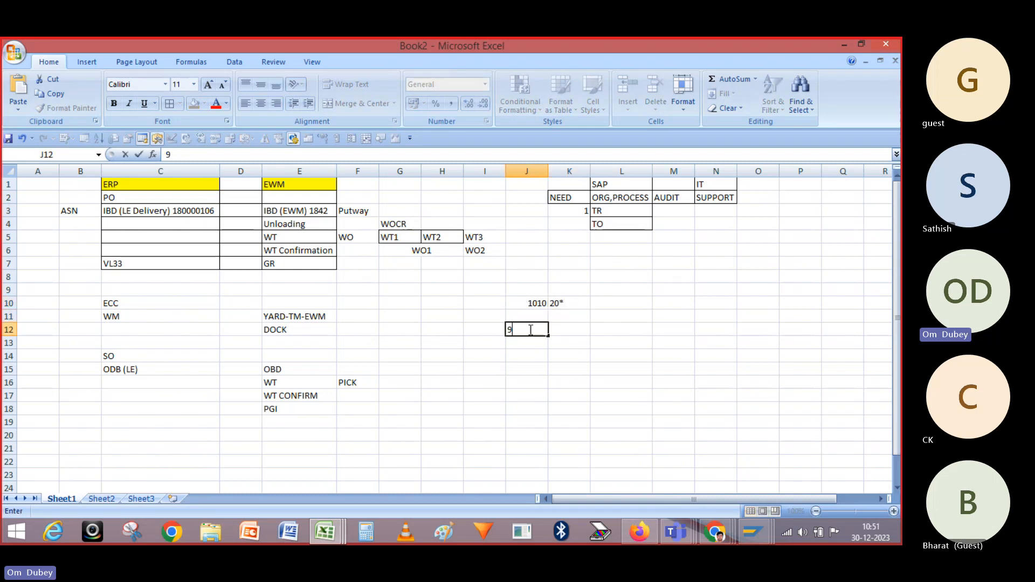
text(010)
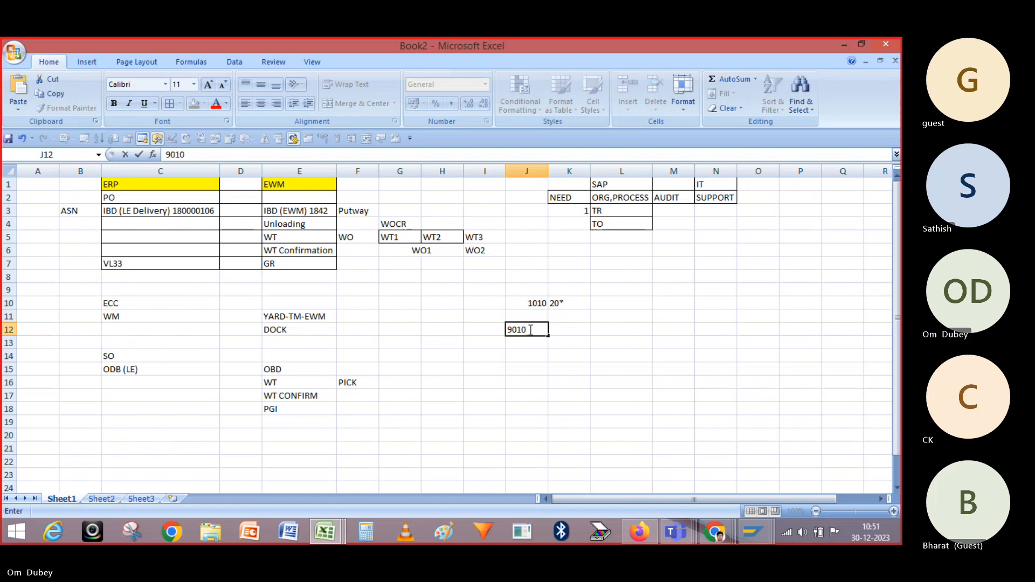
click(561, 331)
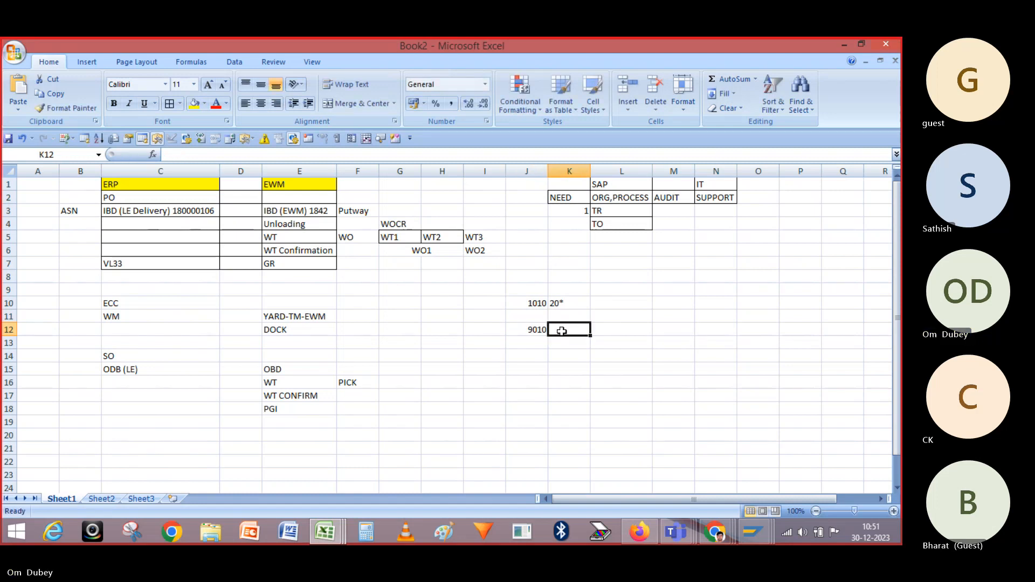
text(9020)
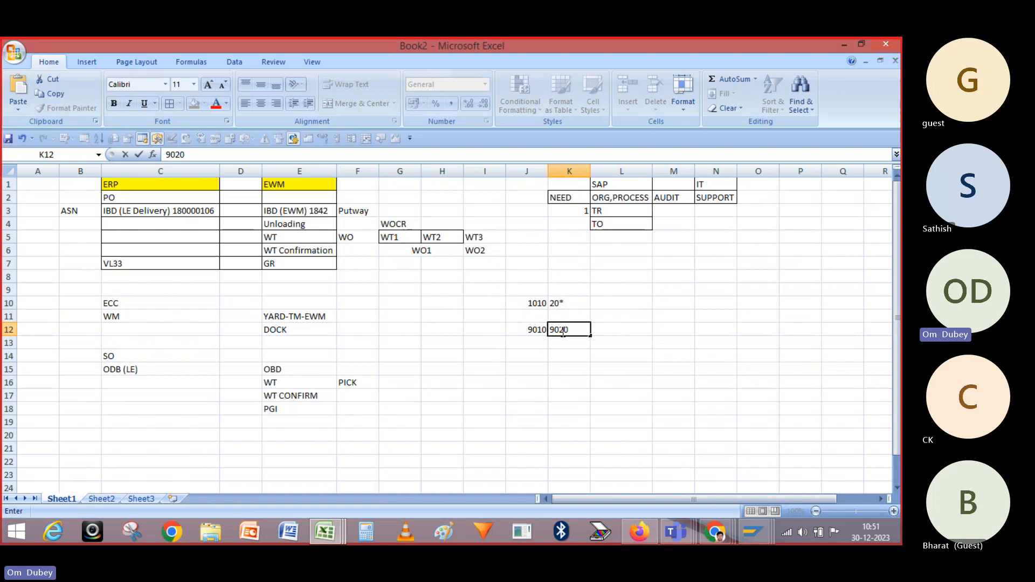
key(Return)
click(532, 331)
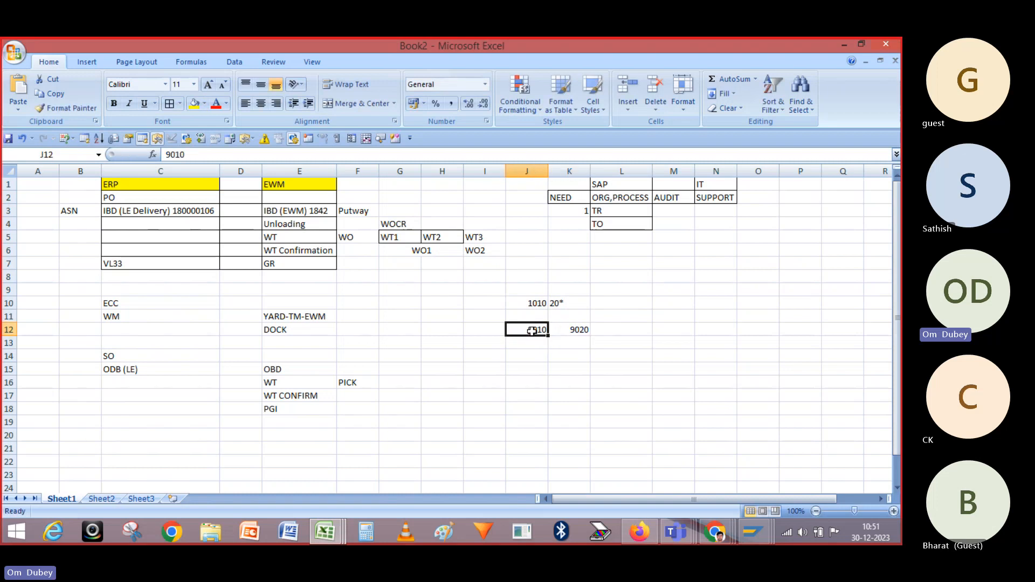
click(584, 330)
click(520, 329)
click(584, 331)
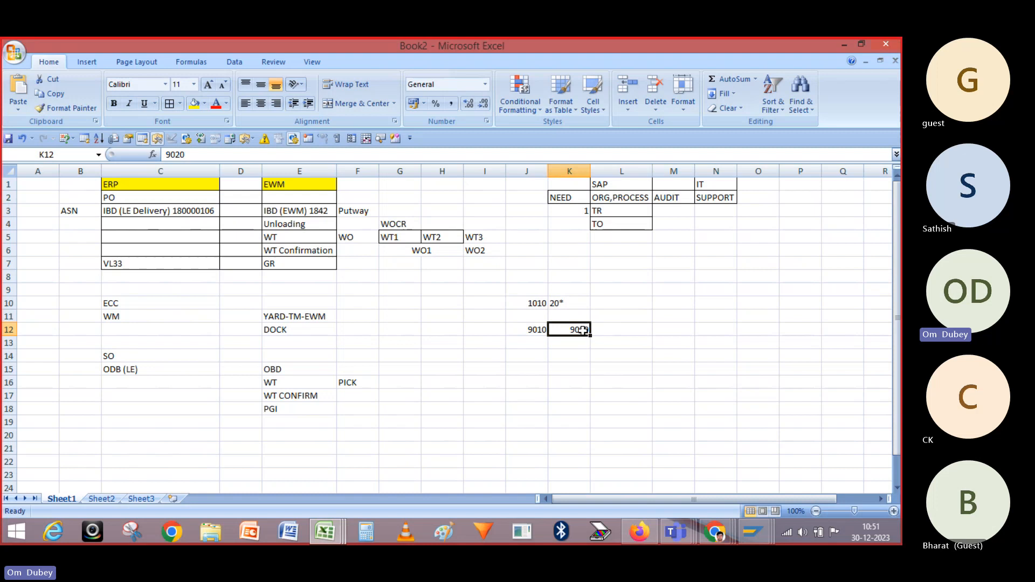
click(526, 303)
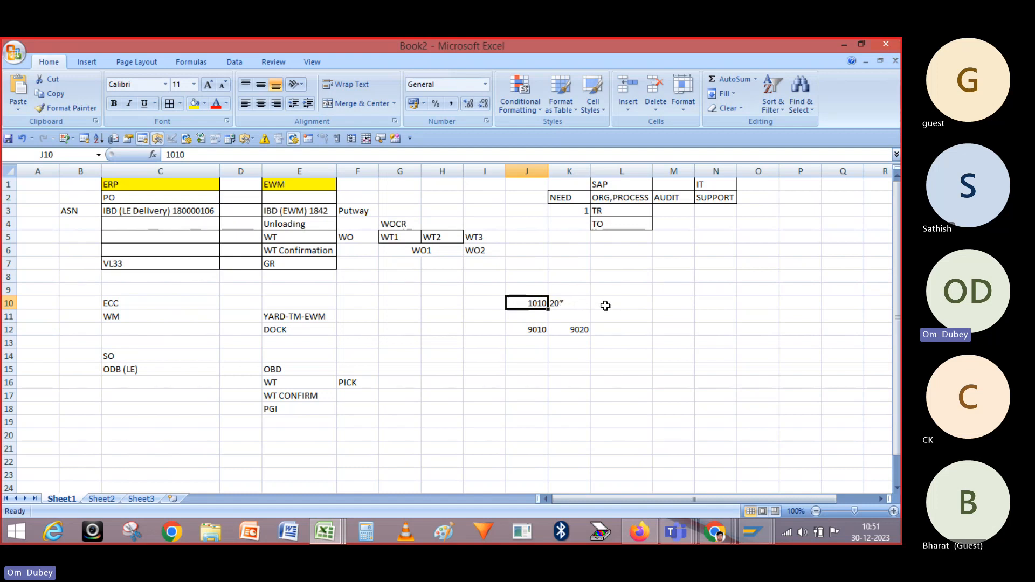
Switch to SAP and pick bin 9010, storage type Y910, as item 10's Goods Mvt Bin
key(alt+Tab)
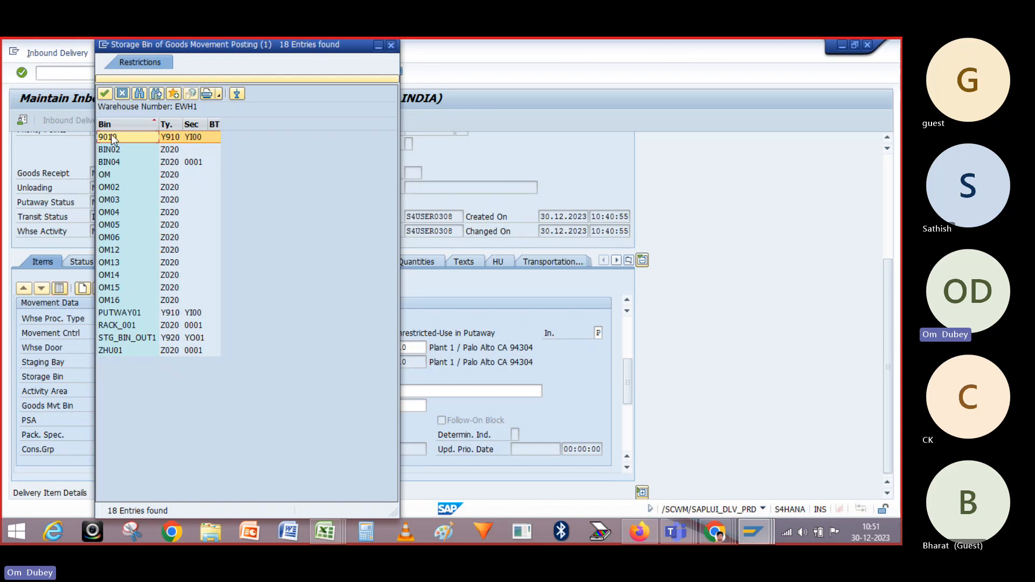
double_click(147, 138)
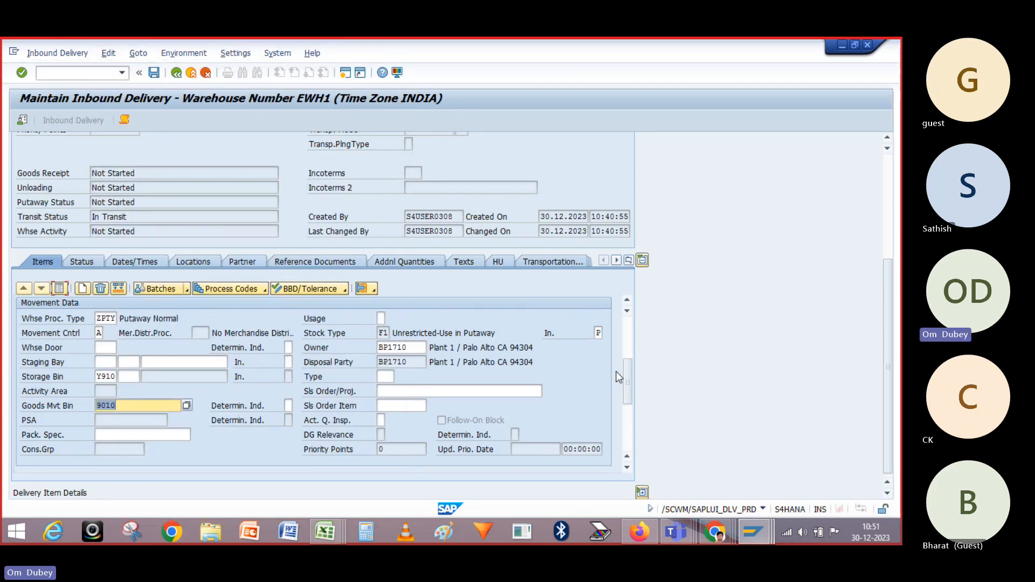
drag(629, 374, 629, 363)
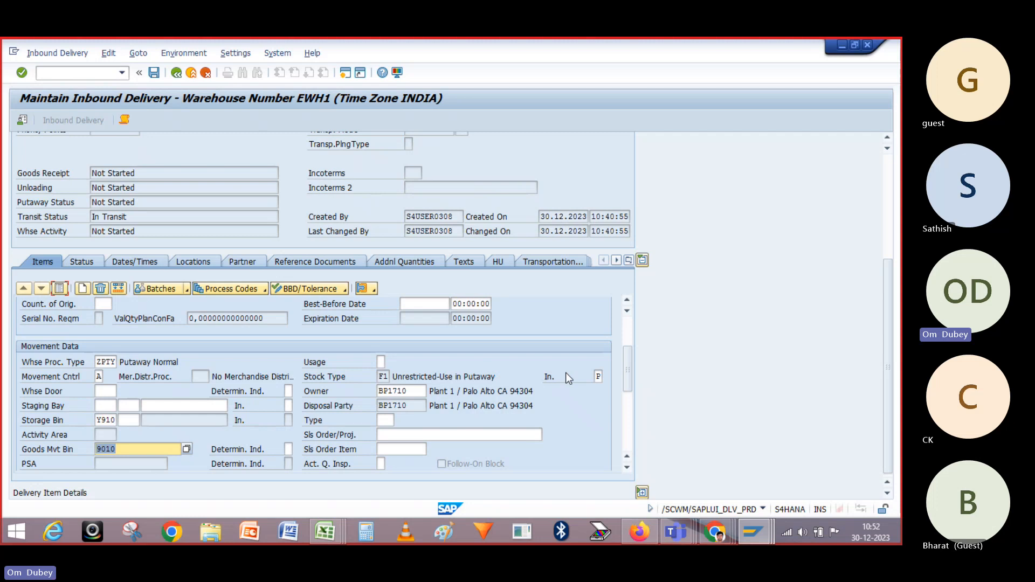
mouse_move(627, 373)
mouse_down()
mouse_move(626, 338)
mouse_move(625, 438)
mouse_move(625, 381)
mouse_up()
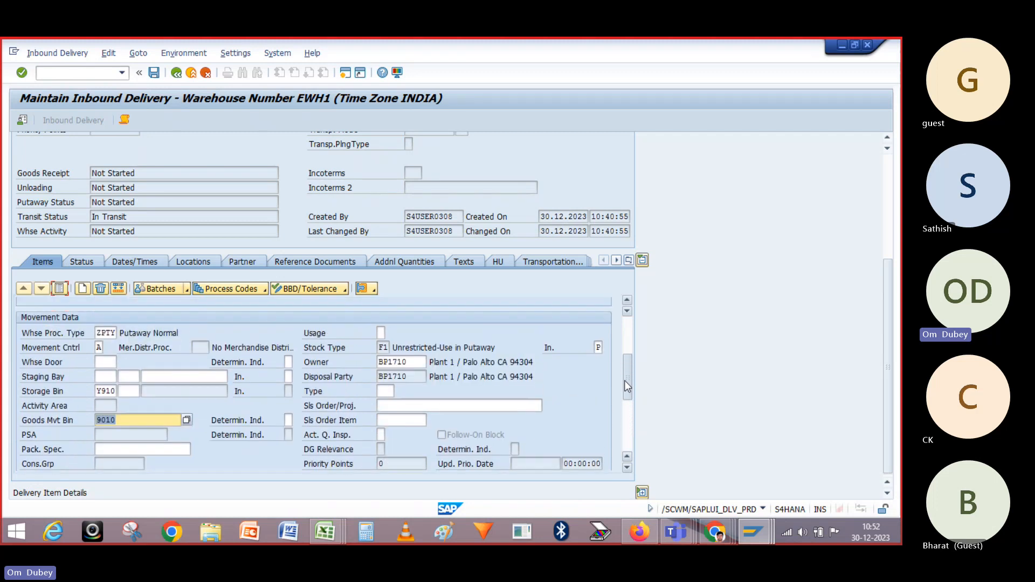
Show both the header and the items of inbound delivery 1842 in list view
drag(888, 328, 889, 214)
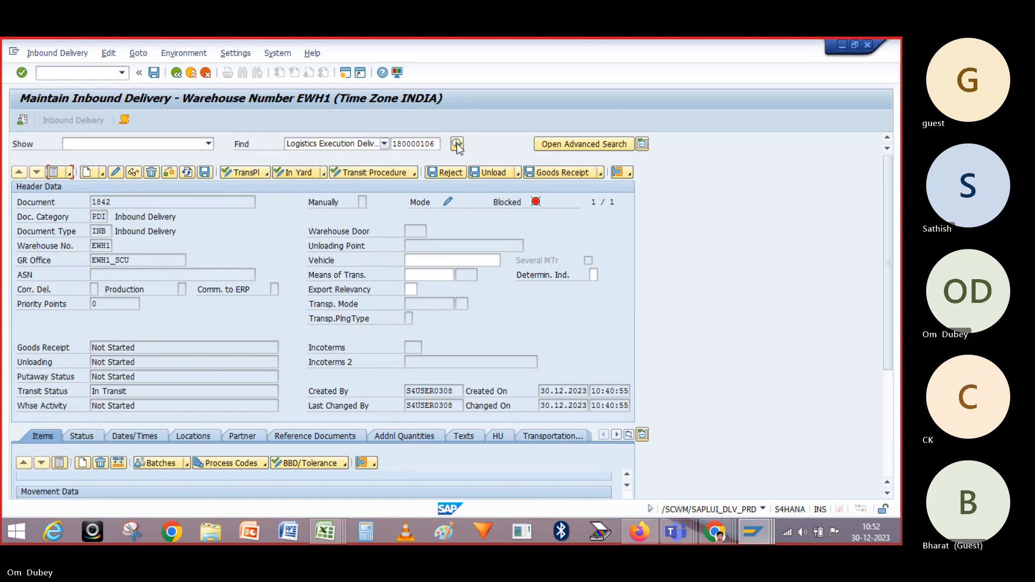
click(65, 173)
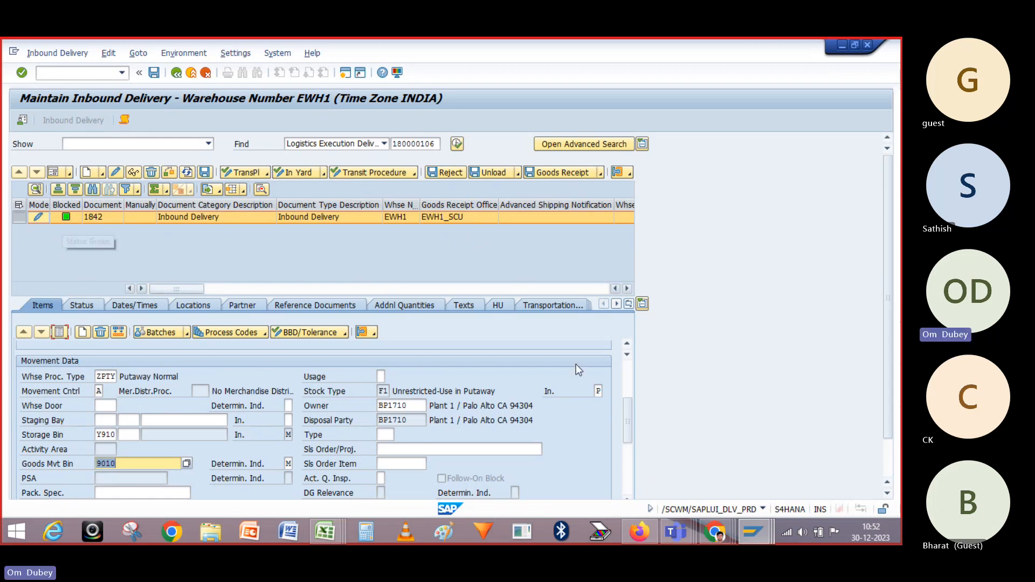
drag(630, 416, 629, 369)
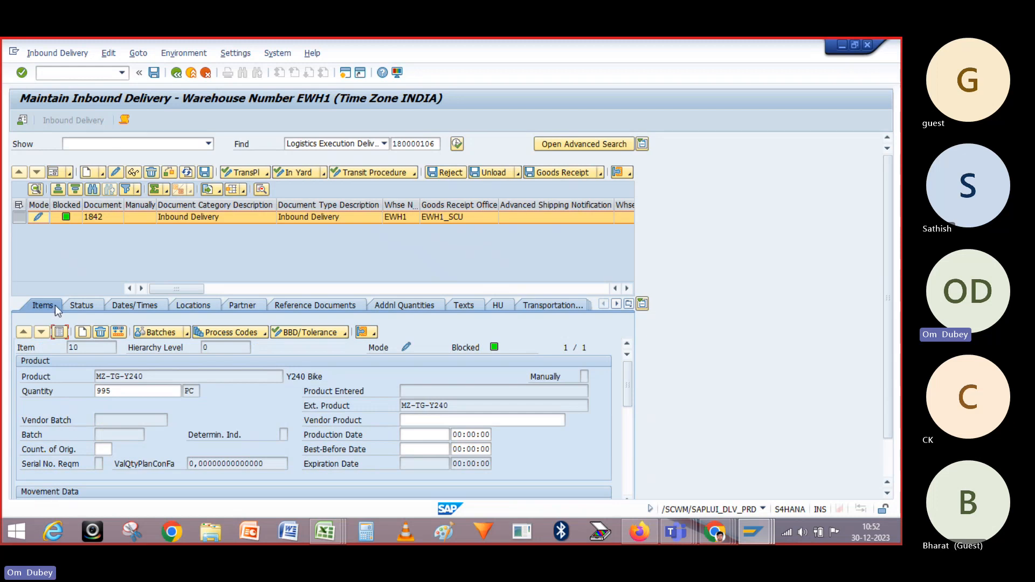
click(59, 333)
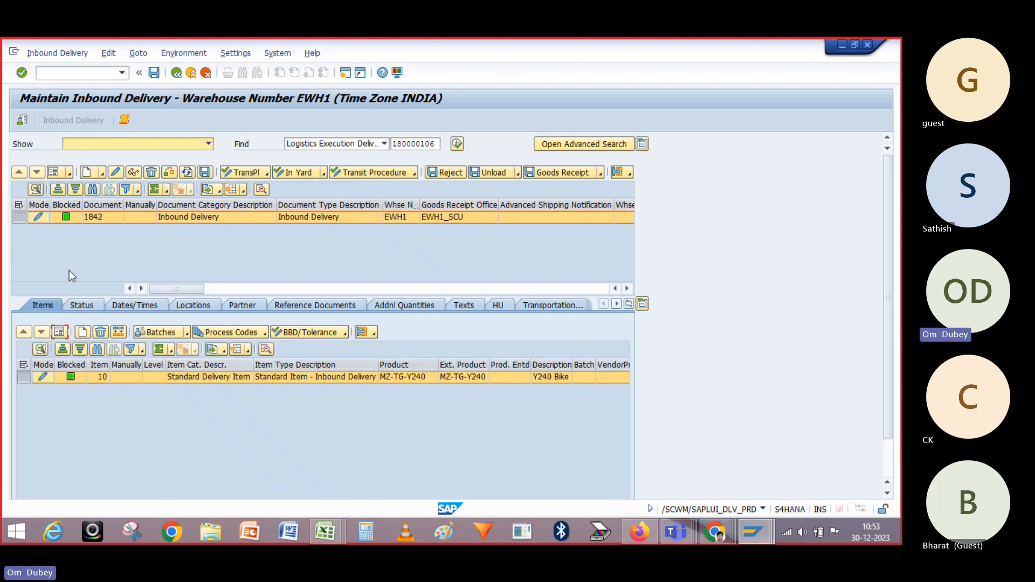
click(385, 145)
click(134, 146)
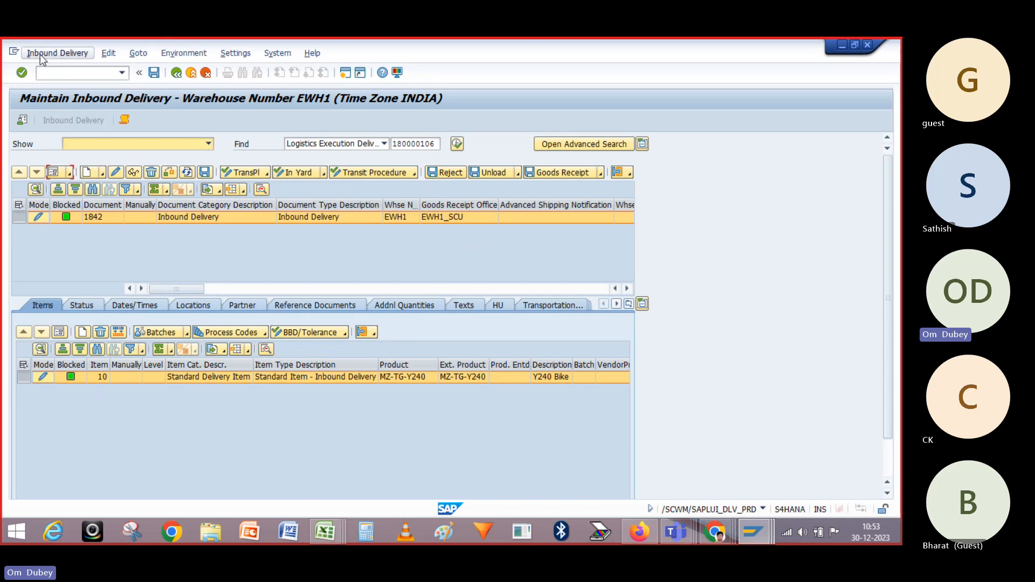
click(57, 53)
mouse_move(45, 86)
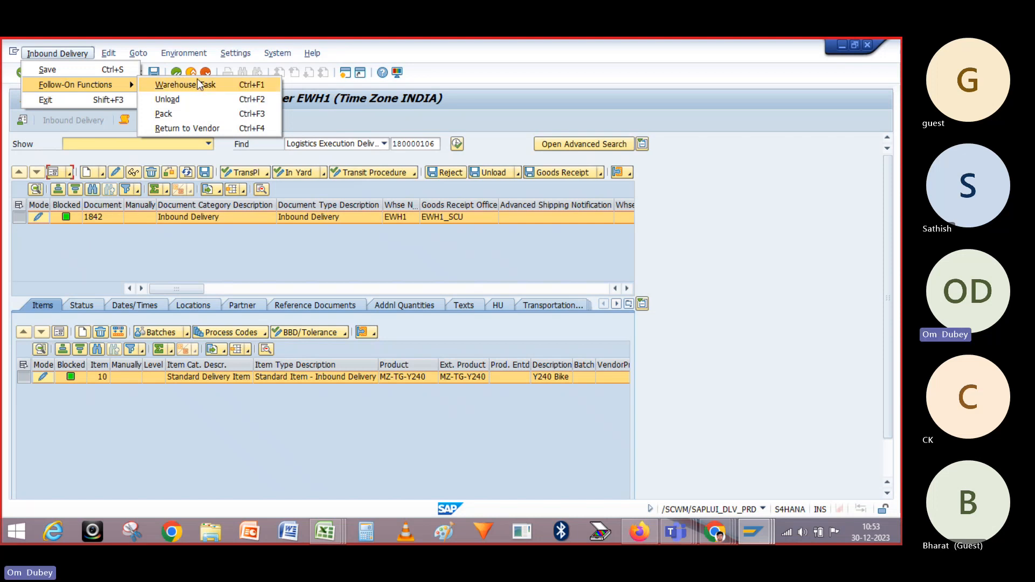
click(397, 259)
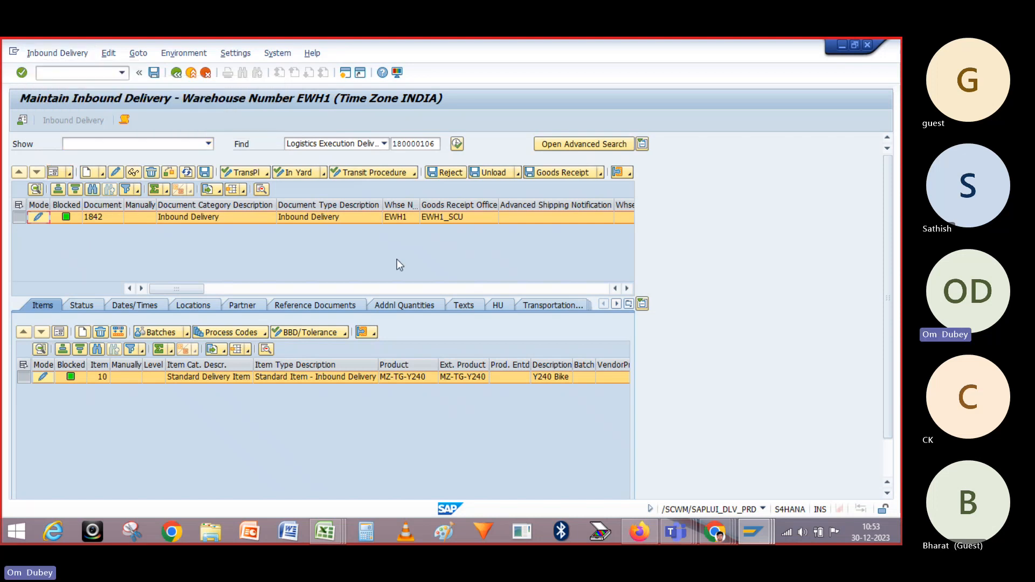
Unload inbound delivery 1842 and check its goods receipt, unloading, putaway and warehouse activity statuses, widening the Unloading column
click(496, 174)
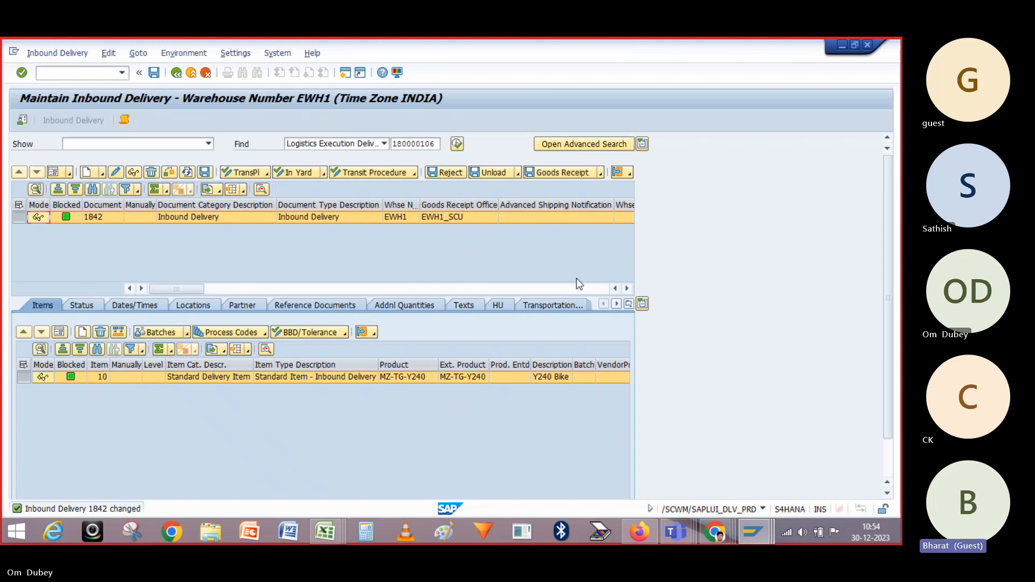
click(626, 290)
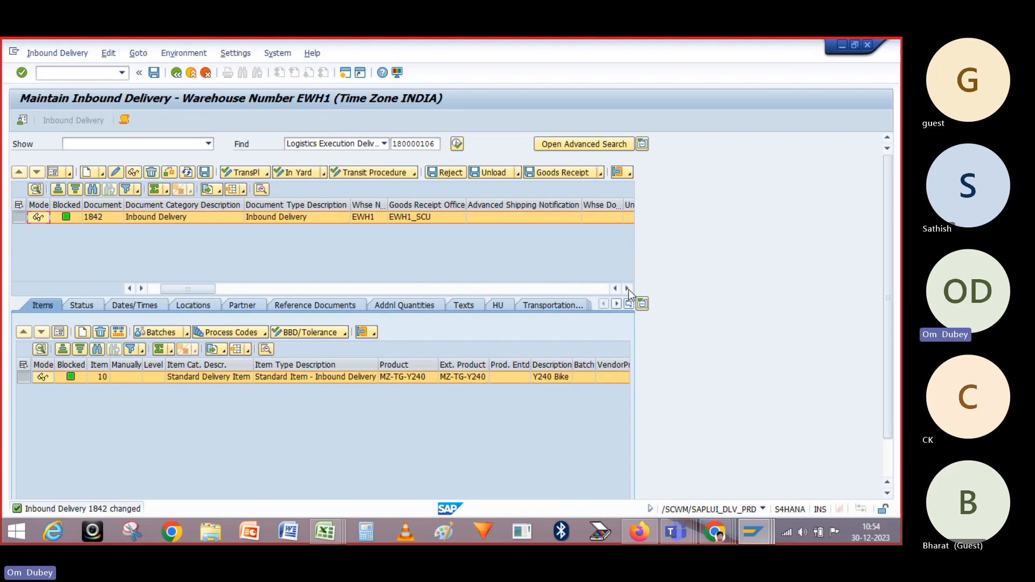
click(628, 289)
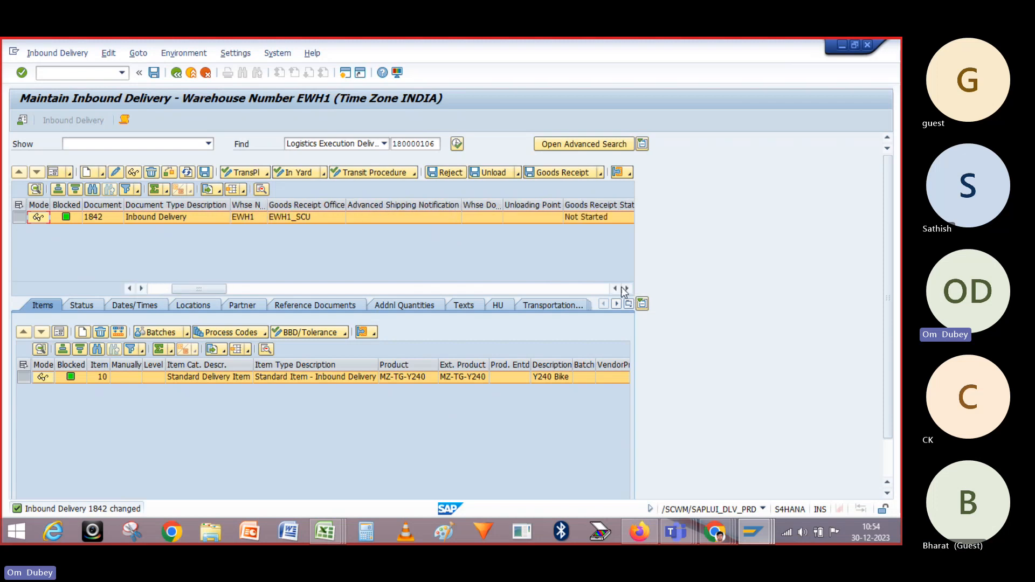
click(625, 289)
click(625, 288)
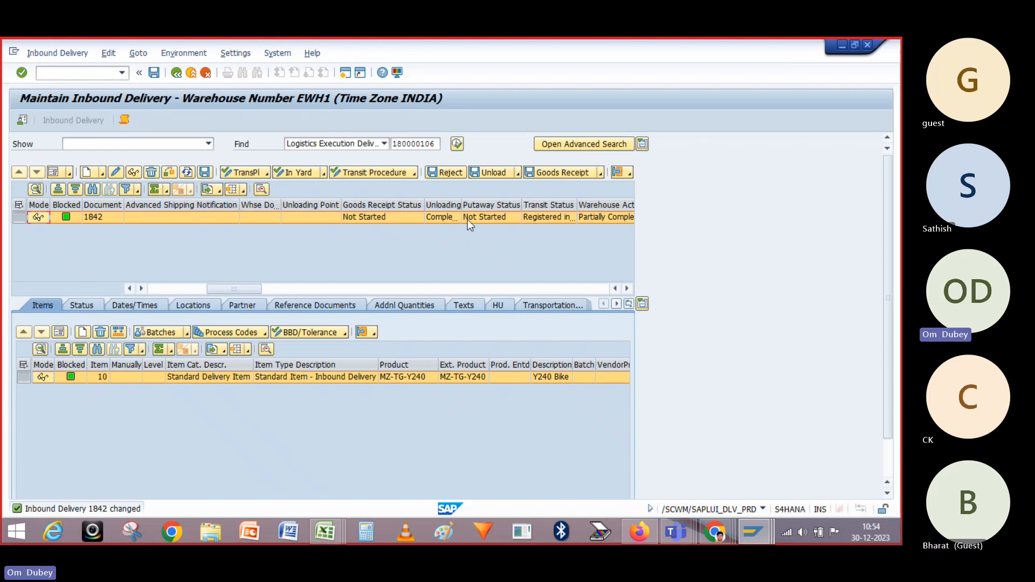
drag(462, 205, 481, 205)
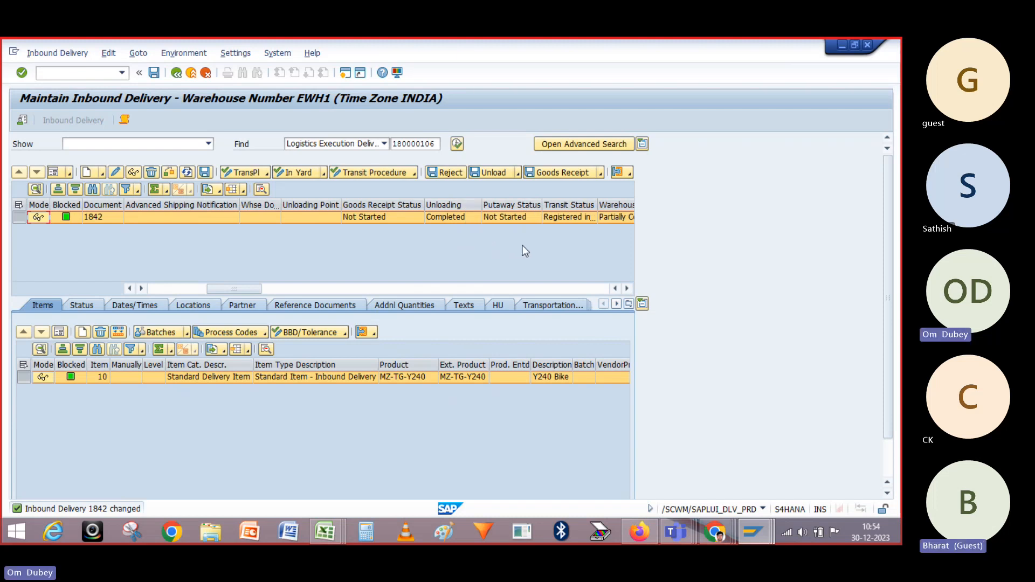
click(626, 289)
click(627, 289)
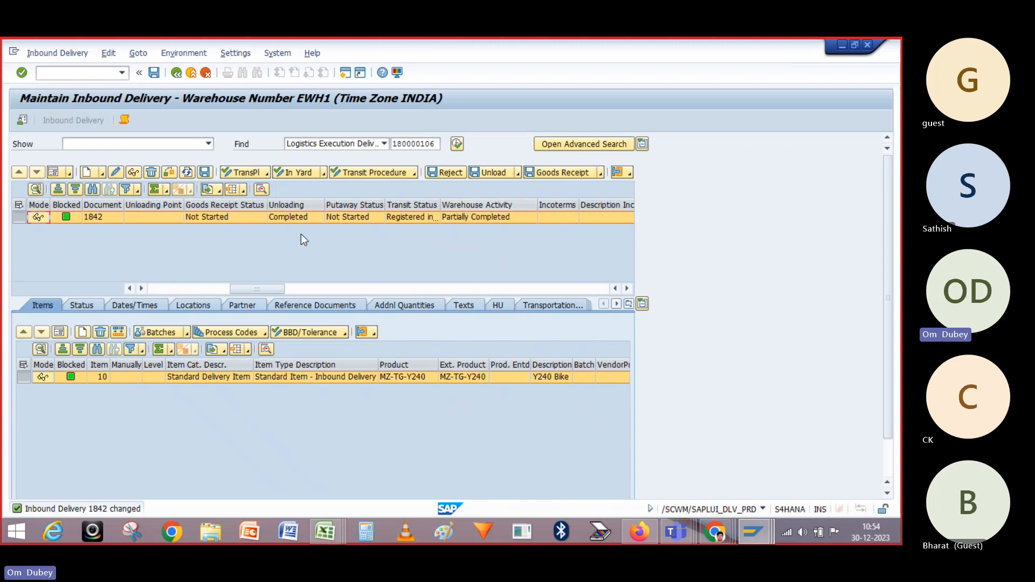
drag(246, 287, 165, 286)
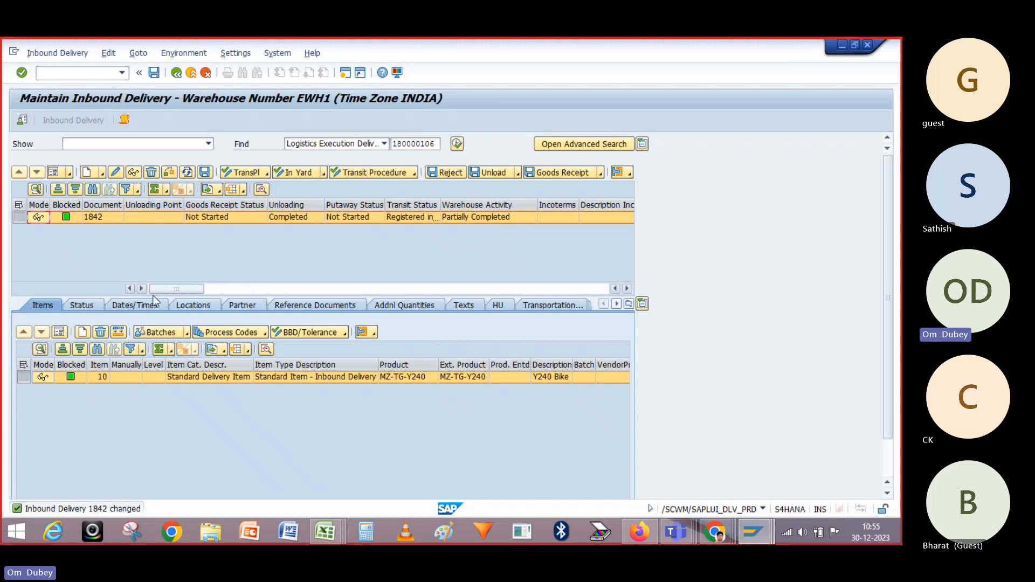
Save inbound delivery 1842 and open warehouse task creation as its follow-on function
click(206, 173)
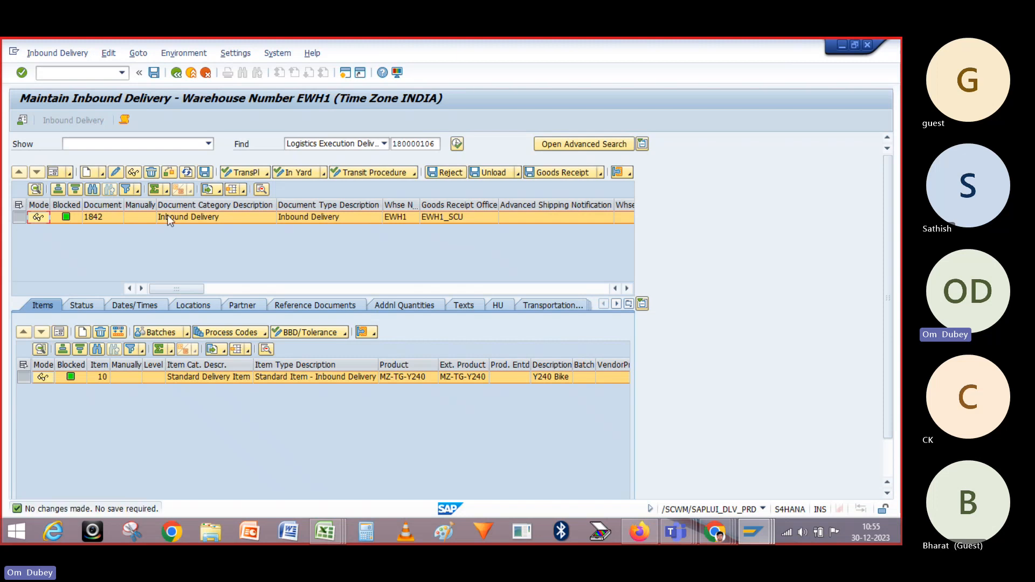
click(36, 56)
mouse_move(82, 87)
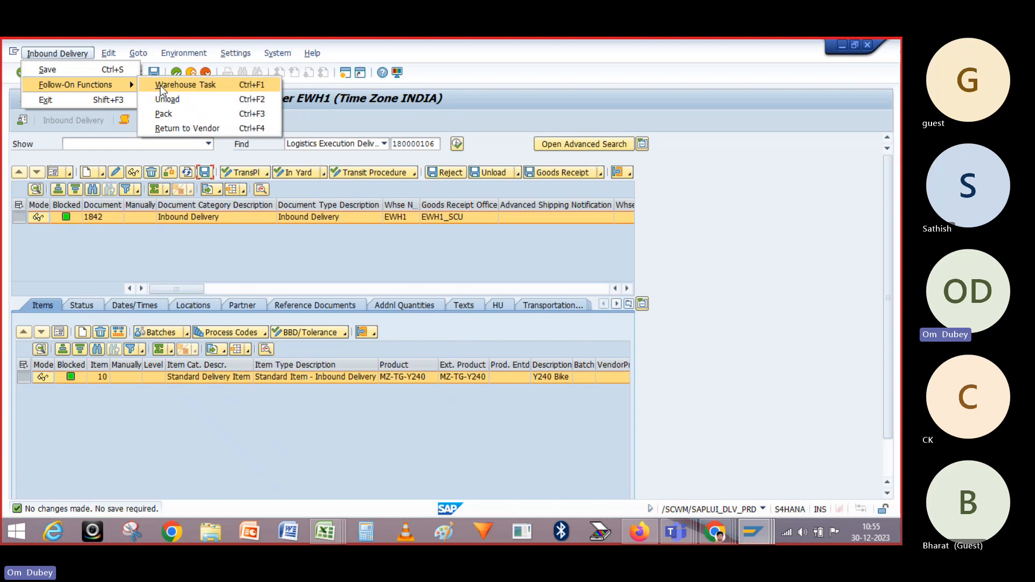
click(185, 84)
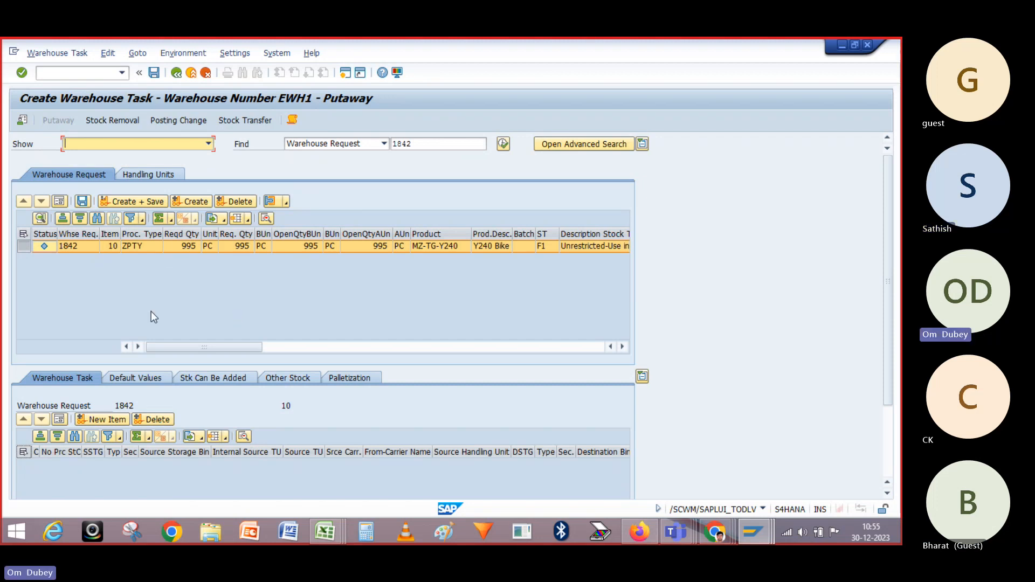
Examine warehouse request 1842's item columns, its form view, the handling units and the default values for putaway
click(142, 248)
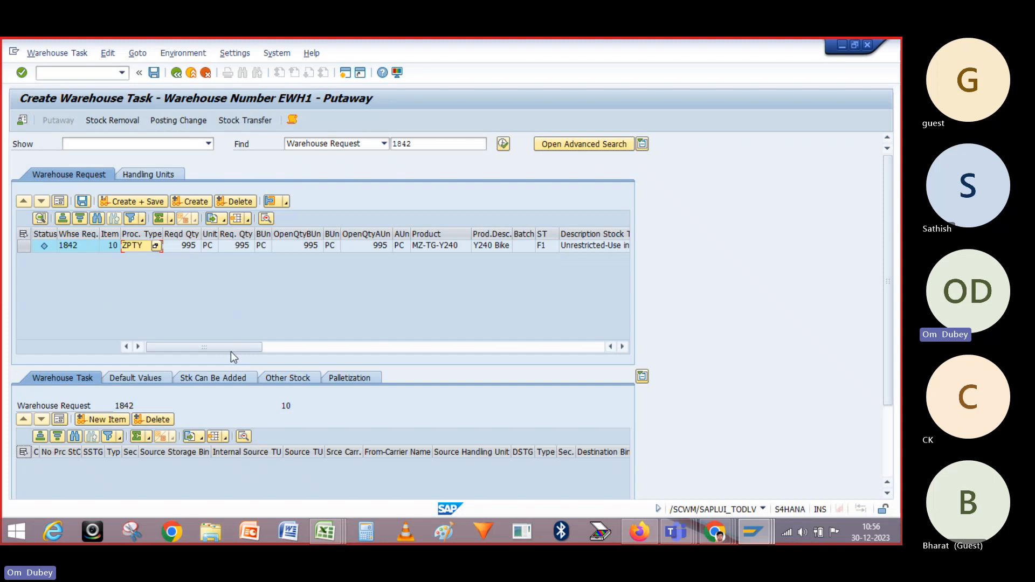
drag(231, 349, 547, 344)
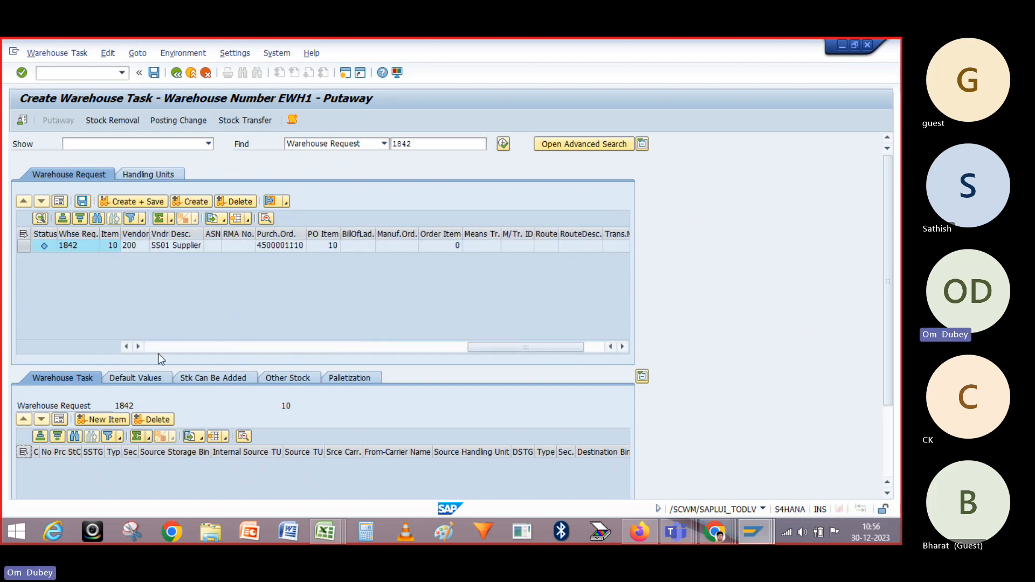
drag(500, 344, 131, 364)
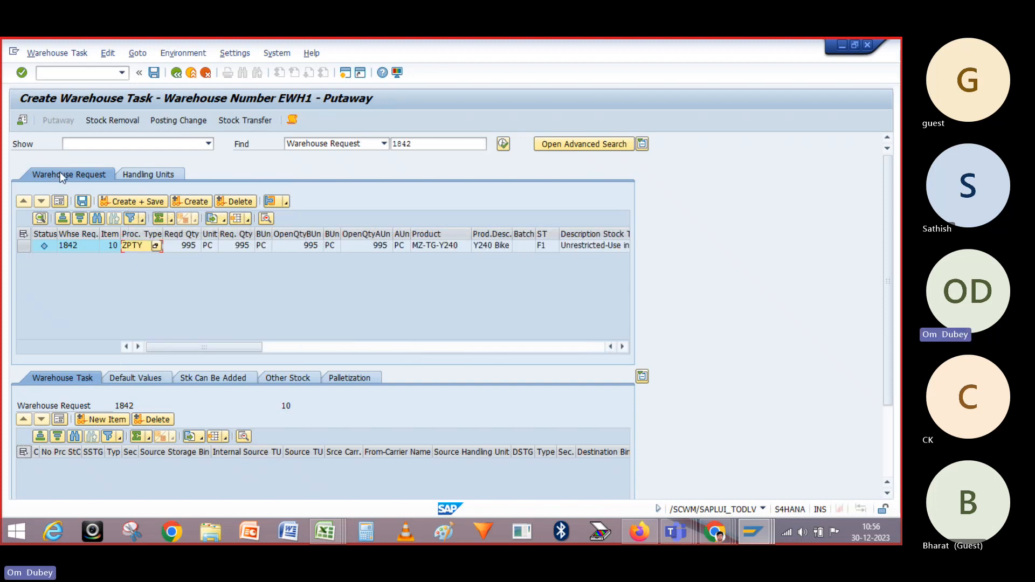
click(60, 202)
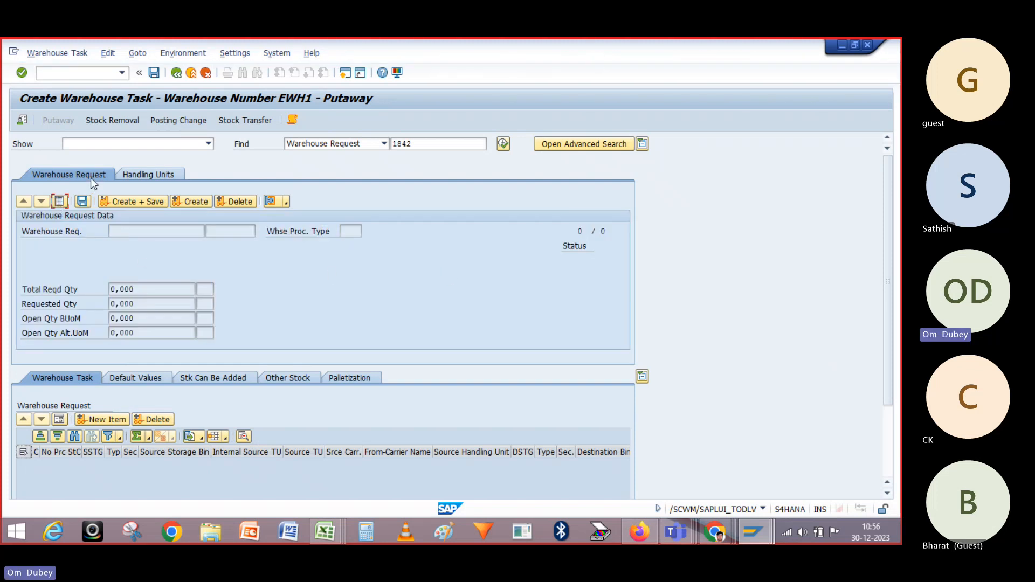
click(128, 176)
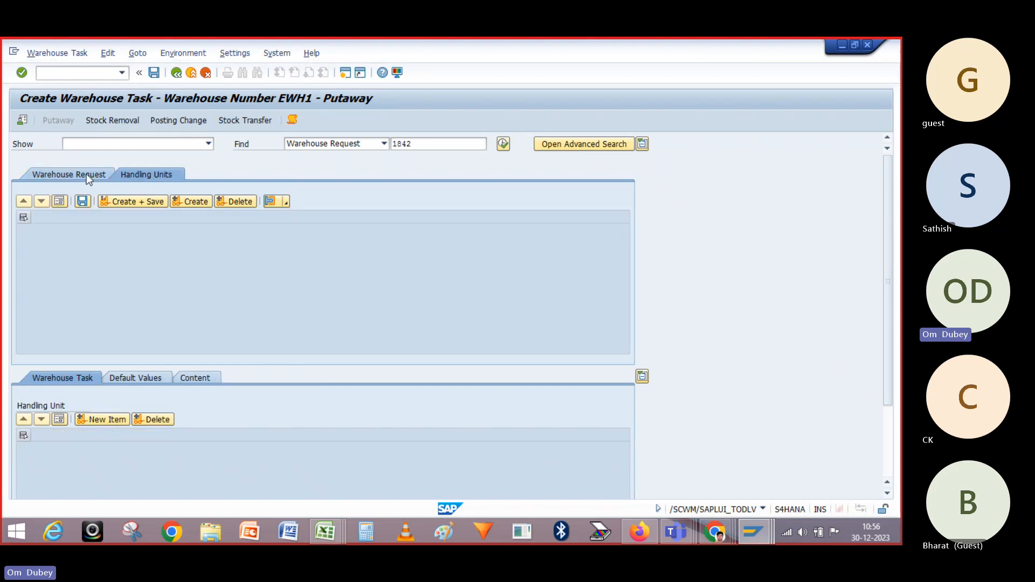
click(87, 174)
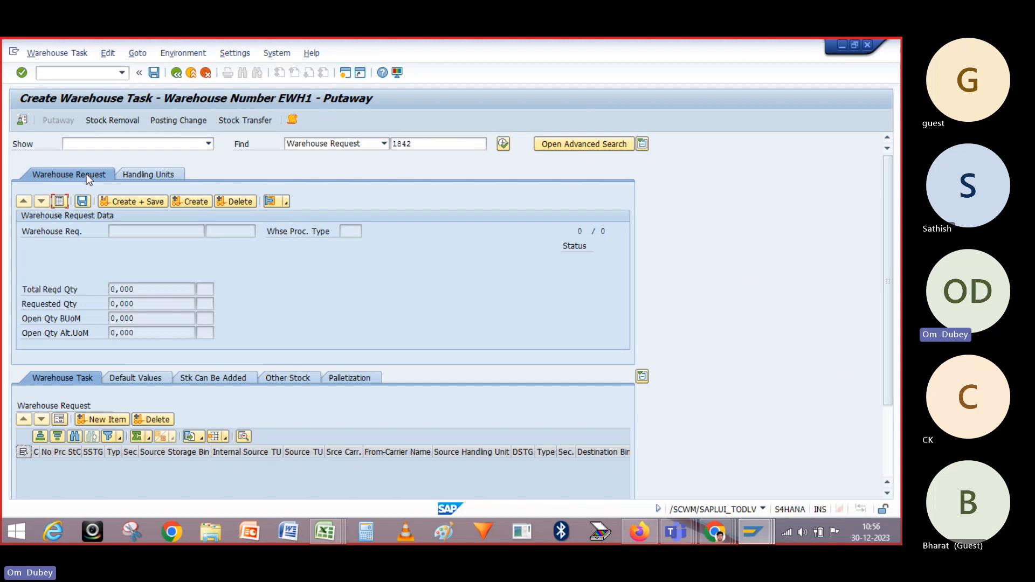
click(123, 376)
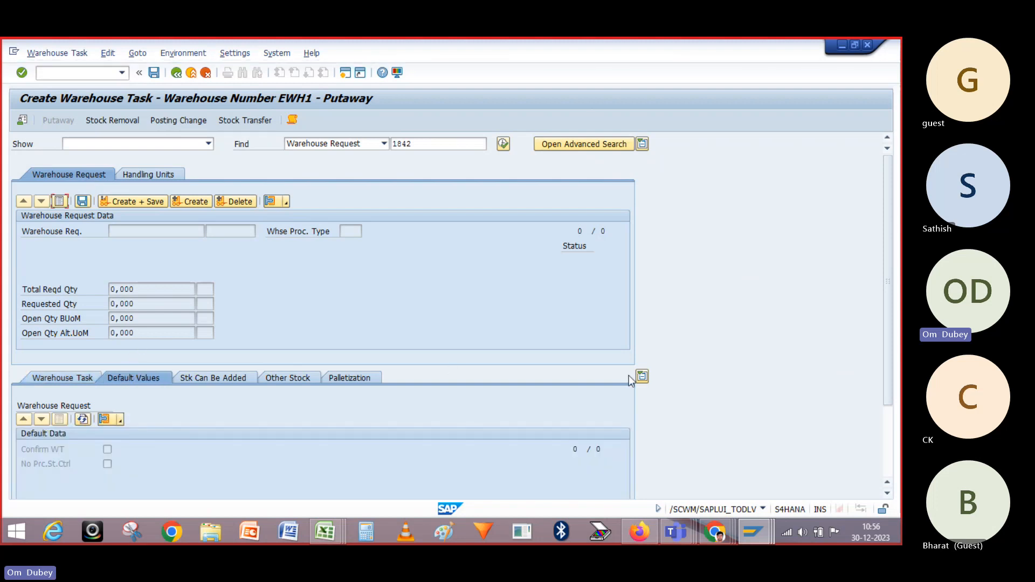
Switch warehouse request 1842 back to list view and look over the default data fields below it
drag(883, 328, 885, 413)
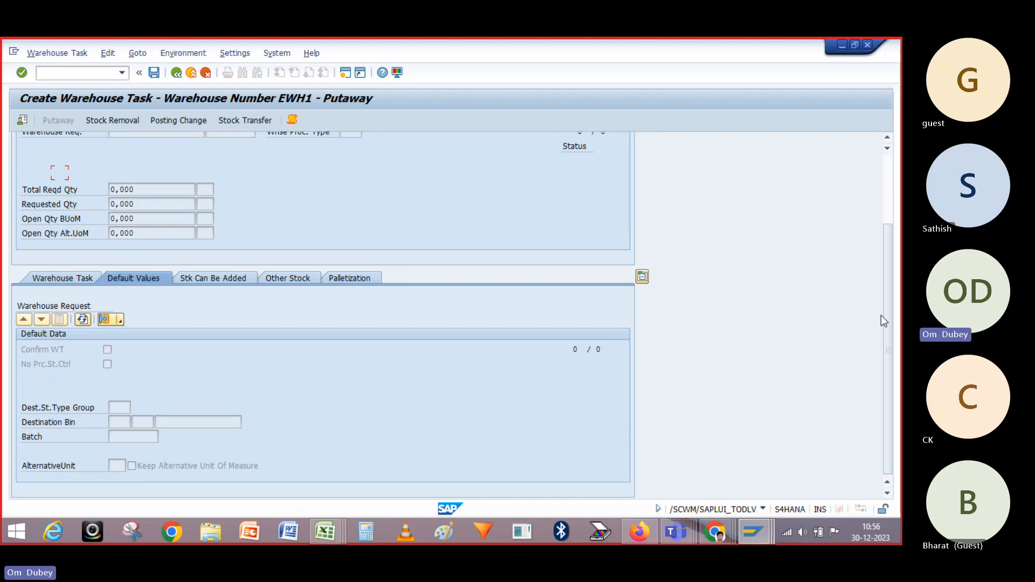
drag(885, 322, 892, 271)
scroll(892, 271, down, 3)
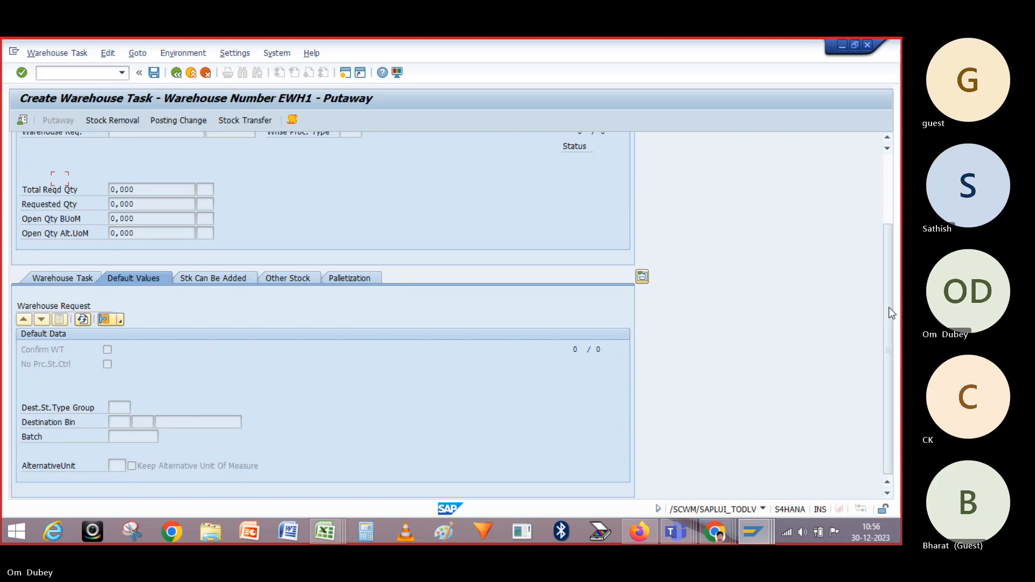
drag(894, 308, 883, 233)
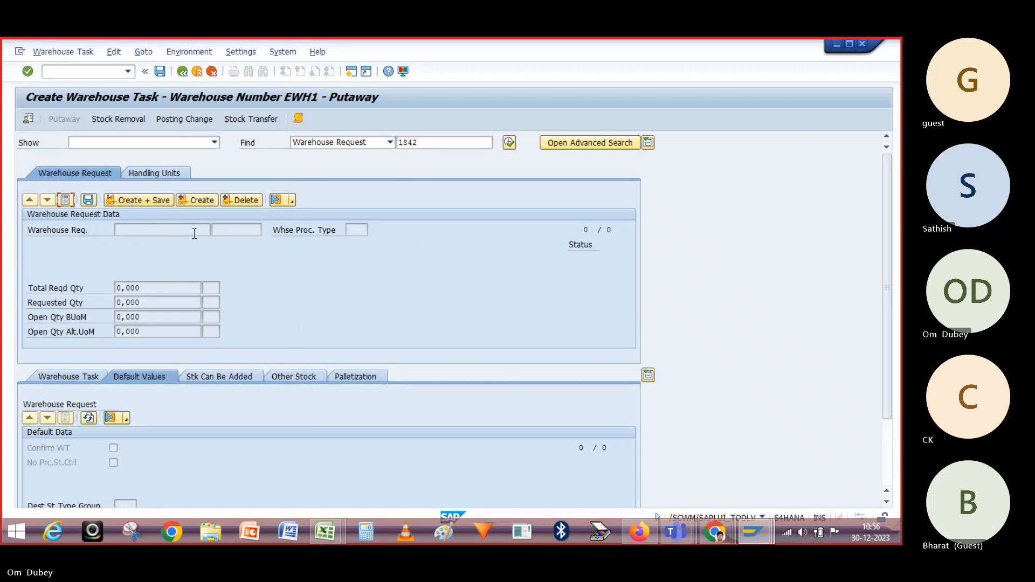
click(64, 201)
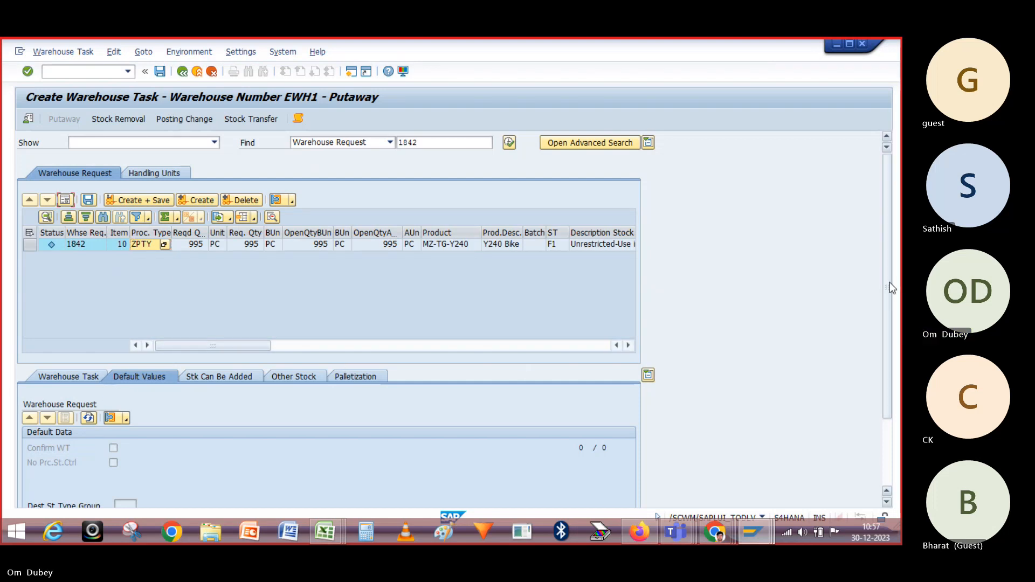
scroll(891, 300, down, 1)
scroll(890, 324, down, 3)
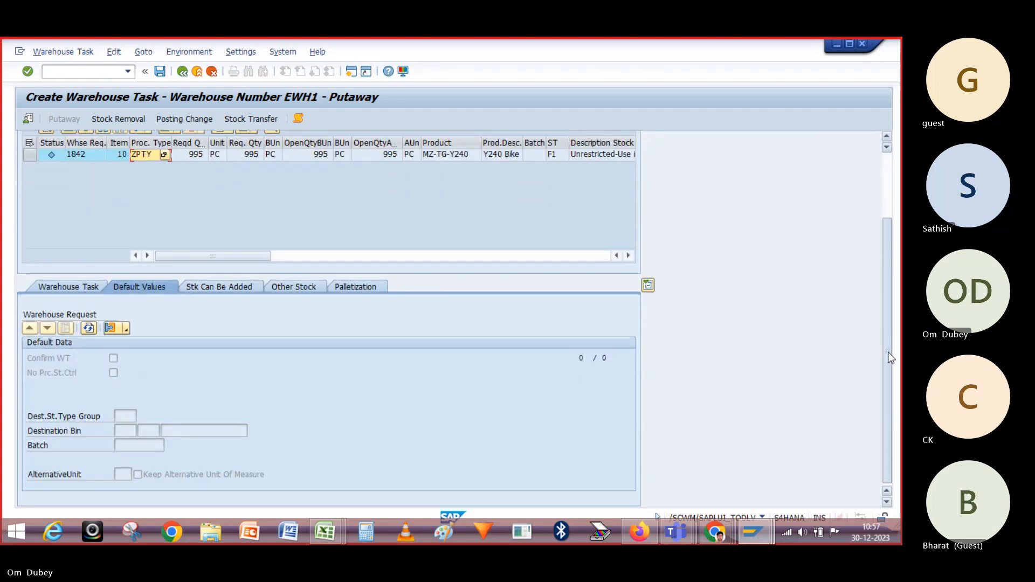
scroll(888, 351, up, 4)
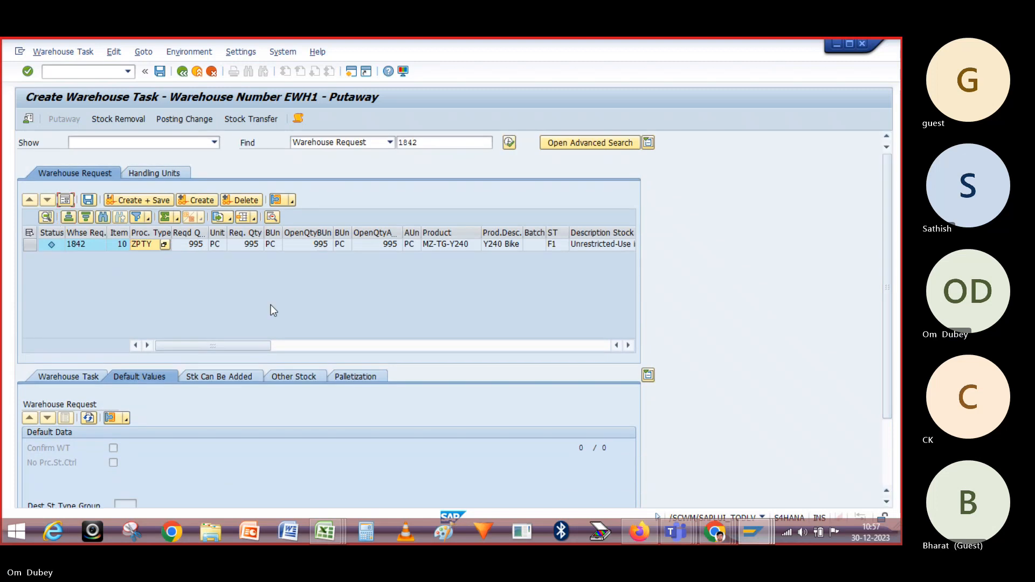
Try to create and save the putaway warehouse task for item 10 of warehouse request 1842
click(136, 201)
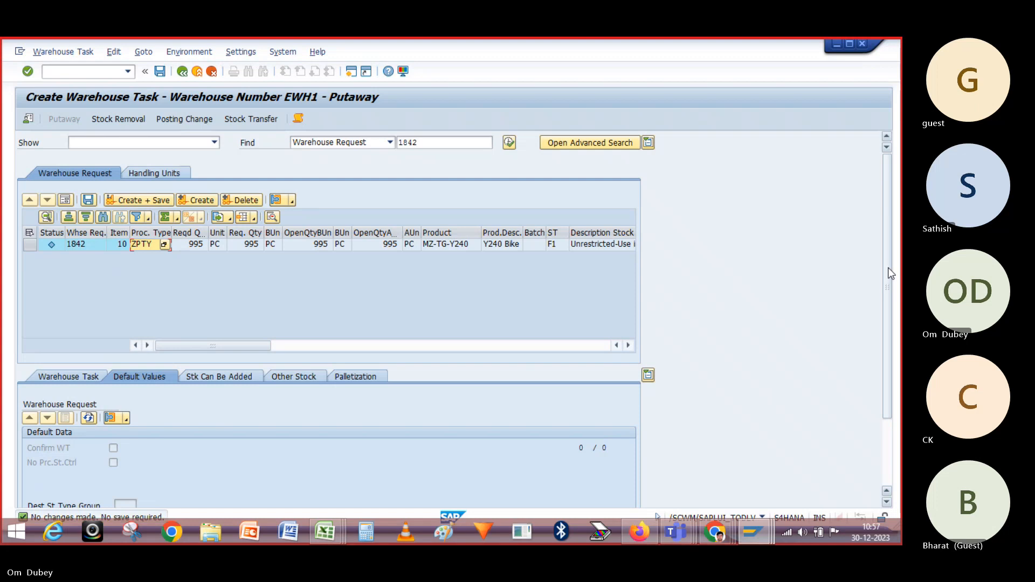
mouse_move(888, 267)
mouse_down()
mouse_move(887, 308)
mouse_move(888, 250)
mouse_up()
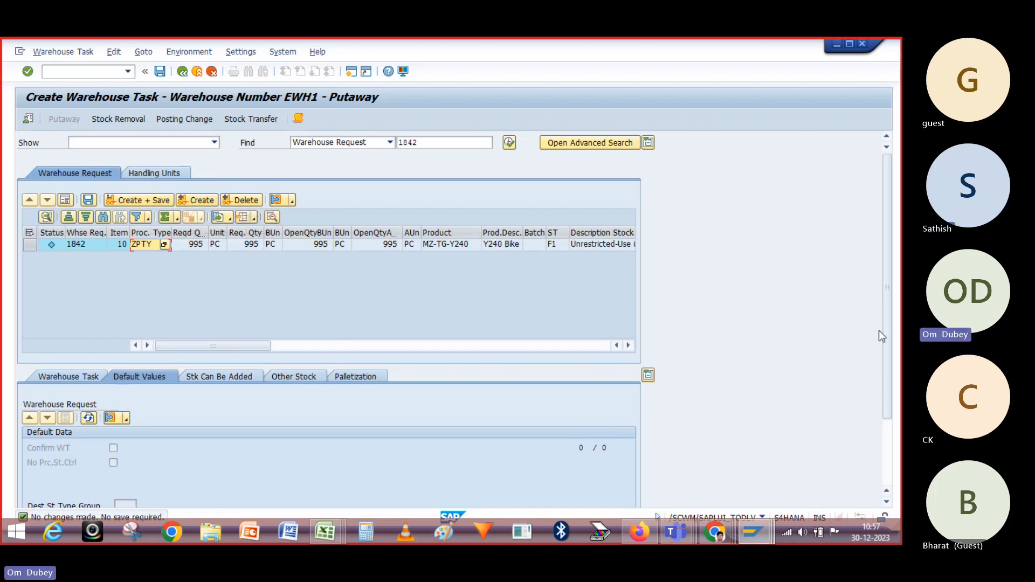
drag(884, 331, 890, 425)
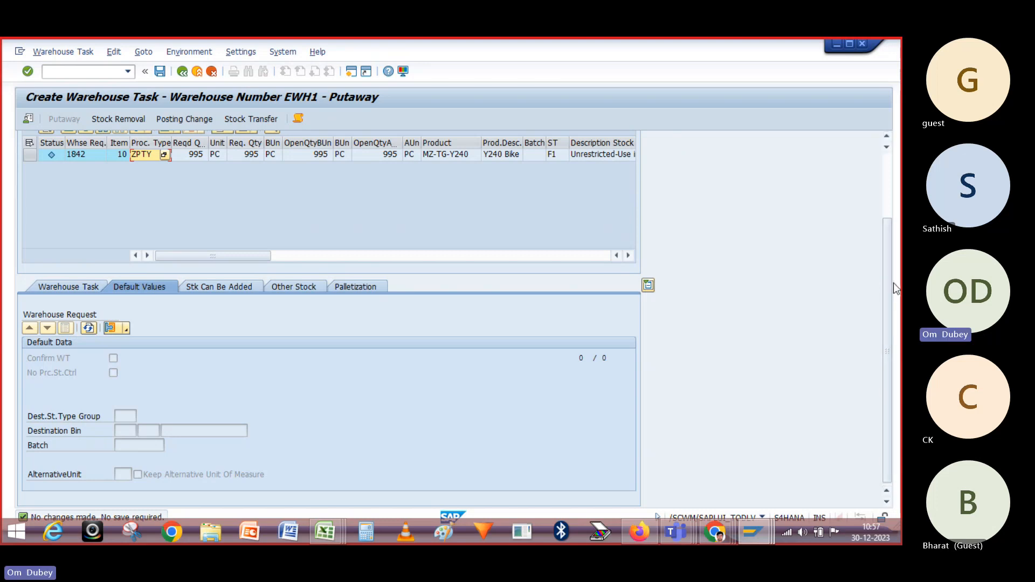
drag(888, 284, 894, 215)
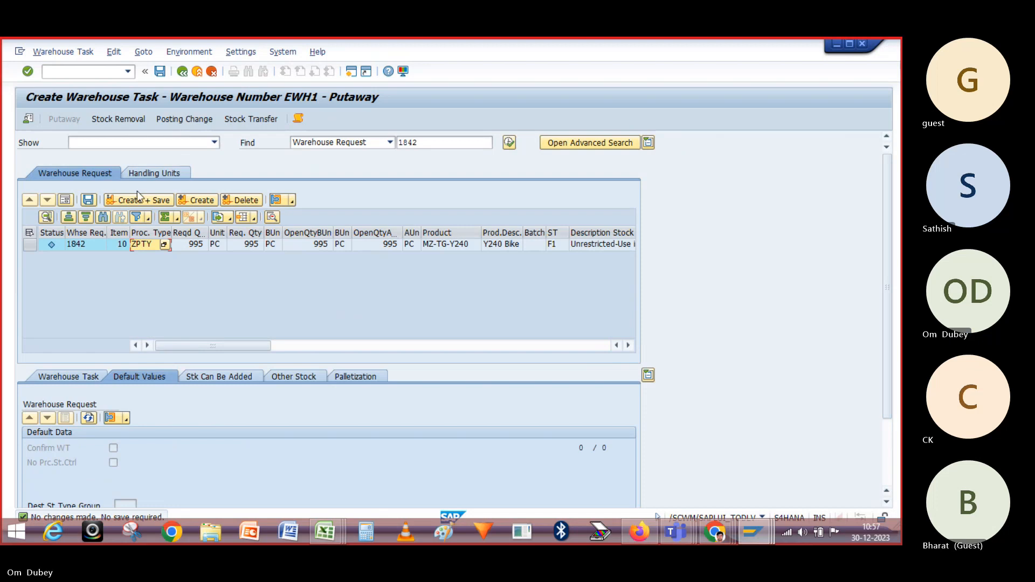
click(188, 201)
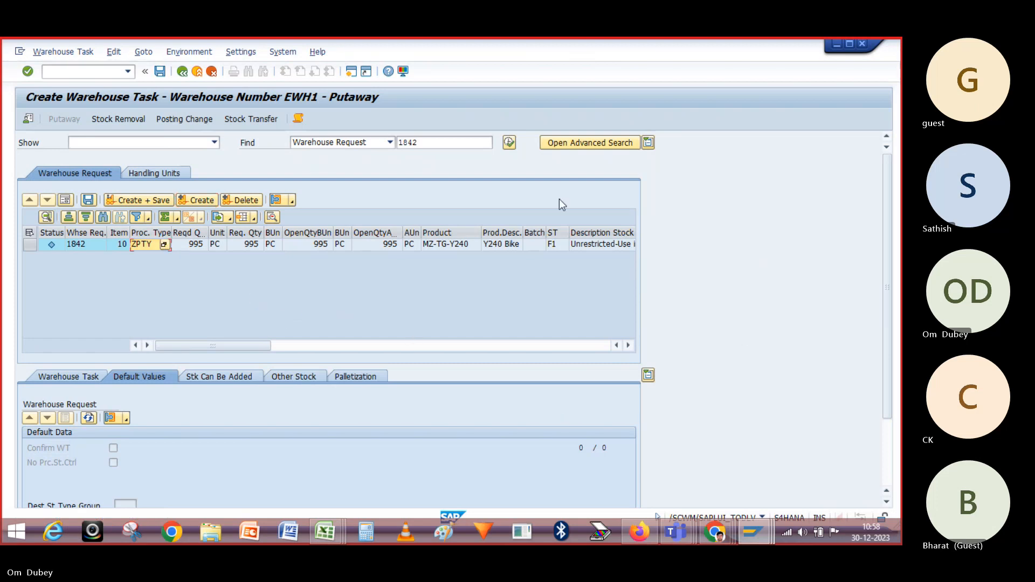
click(390, 141)
click(390, 141)
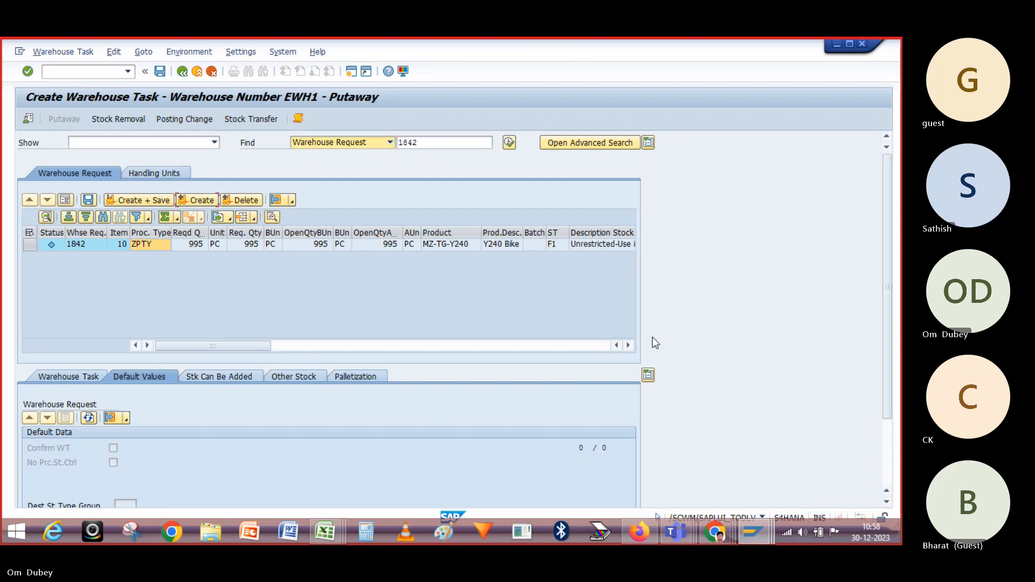
Examine the item columns of warehouse request 1842, including stock type, party entitled to dispose and owner
click(629, 345)
click(629, 345)
click(629, 345)
click(629, 345)
click(629, 345)
click(629, 345)
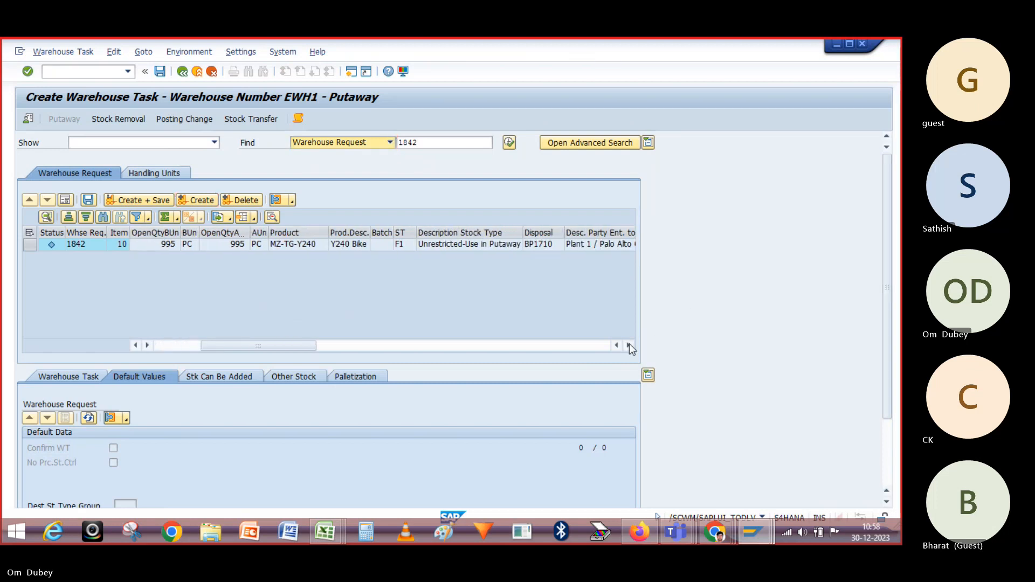
click(629, 345)
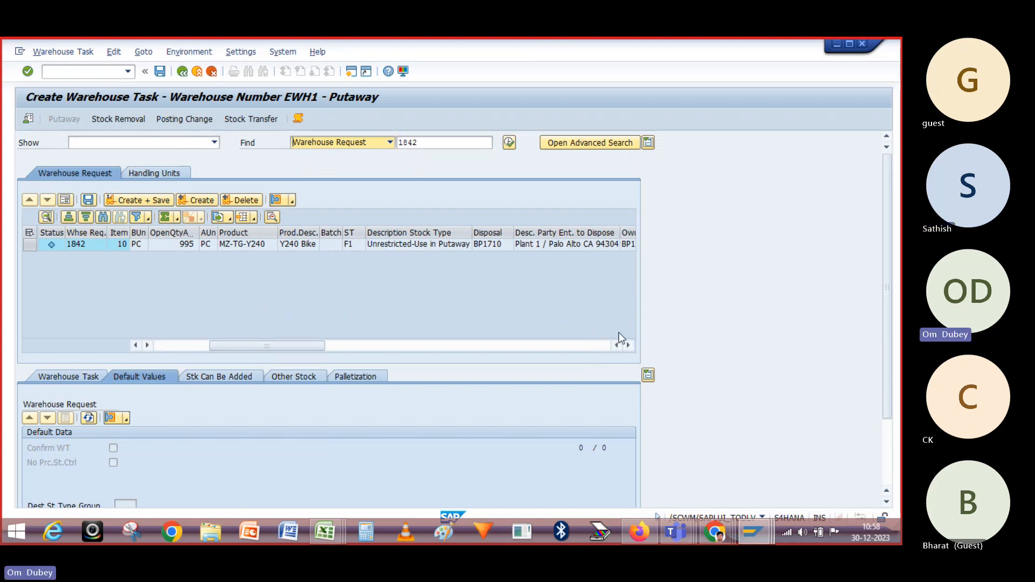
click(628, 345)
click(629, 345)
click(629, 345)
click(629, 345)
click(629, 345)
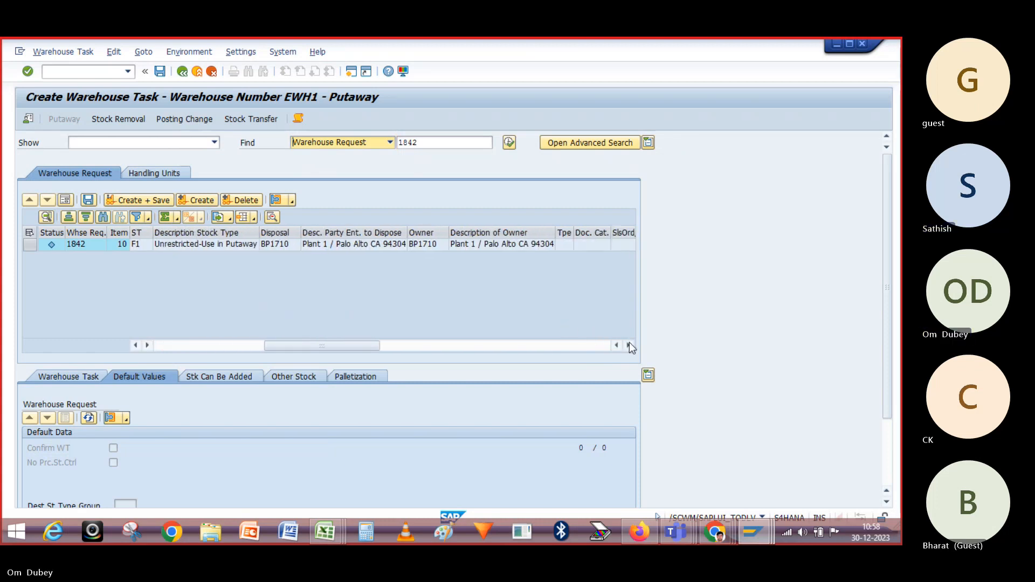
click(629, 345)
click(629, 345)
drag(353, 346, 215, 351)
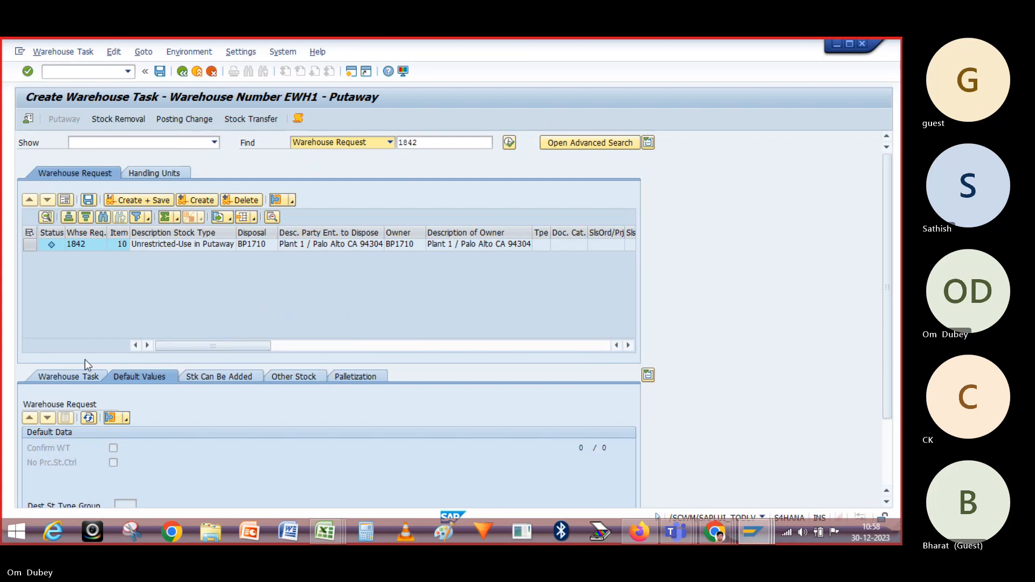
Confirm EWH1 as the warehouse number for the default values and search for warehouse request 1842 again
click(124, 422)
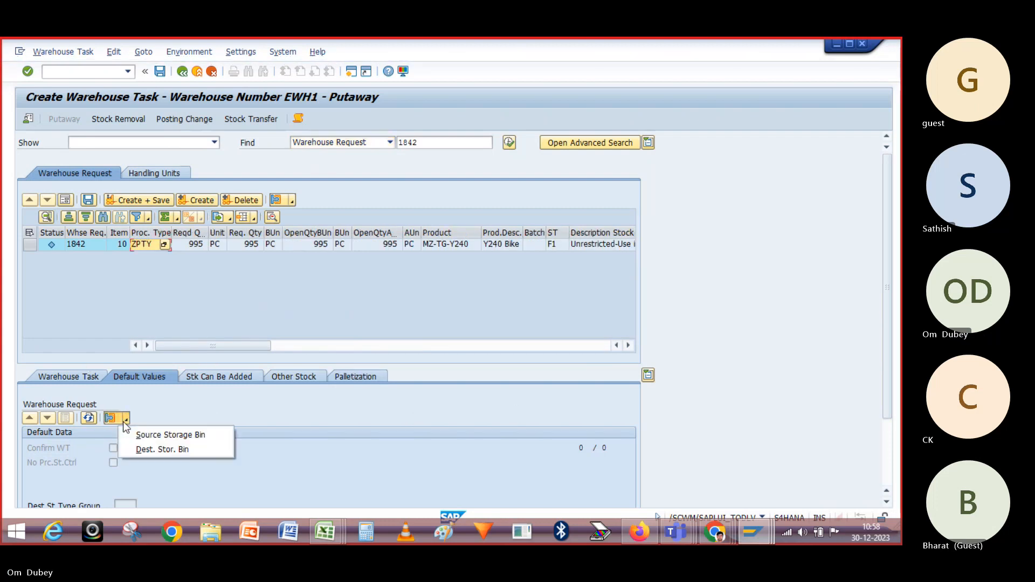
click(144, 450)
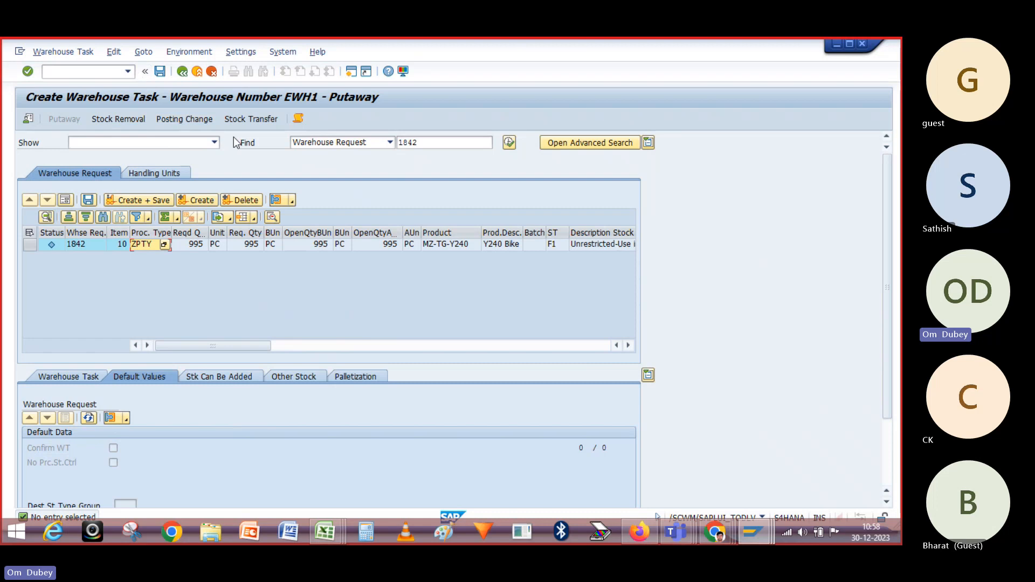
click(110, 418)
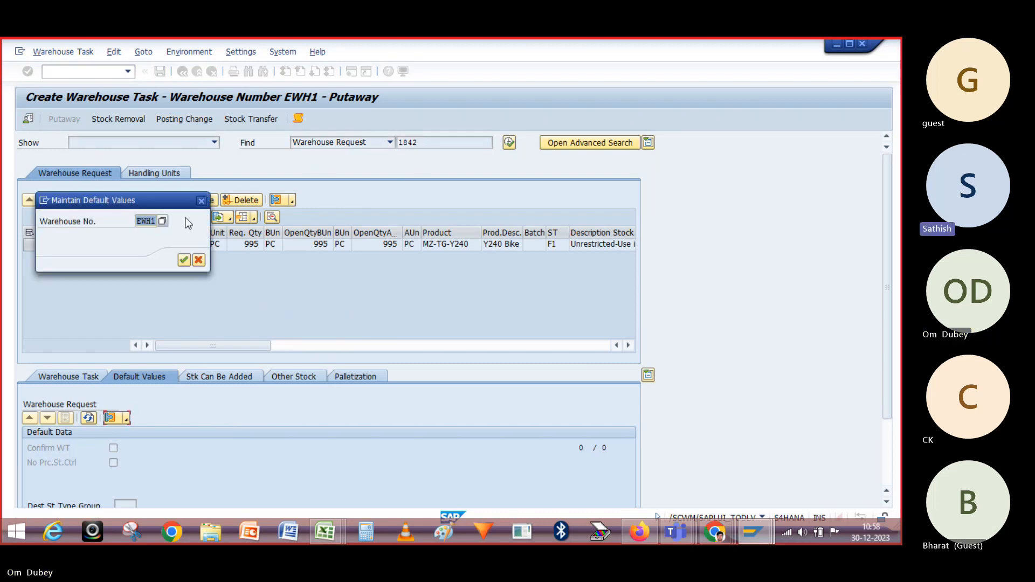
click(184, 261)
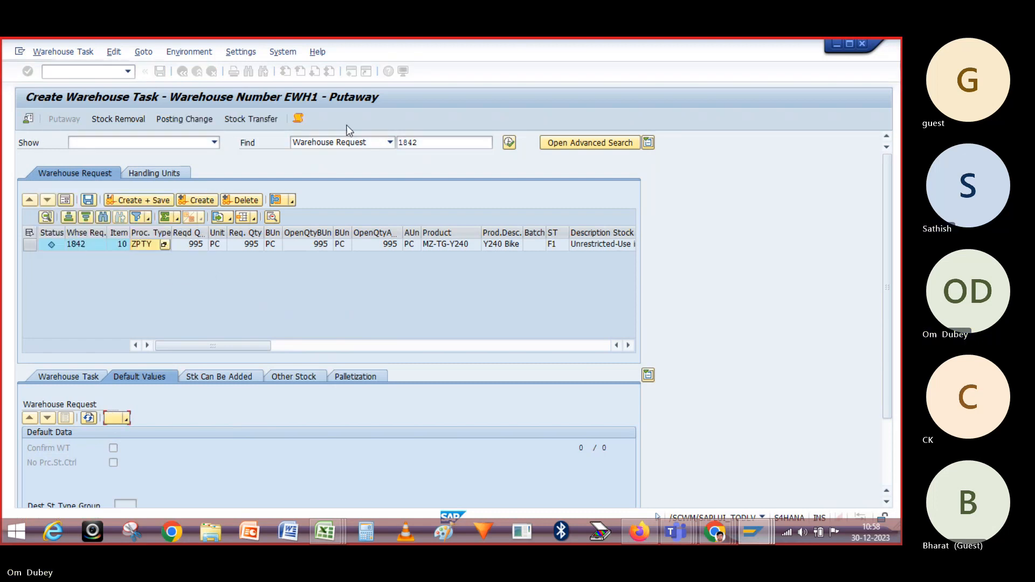
click(506, 144)
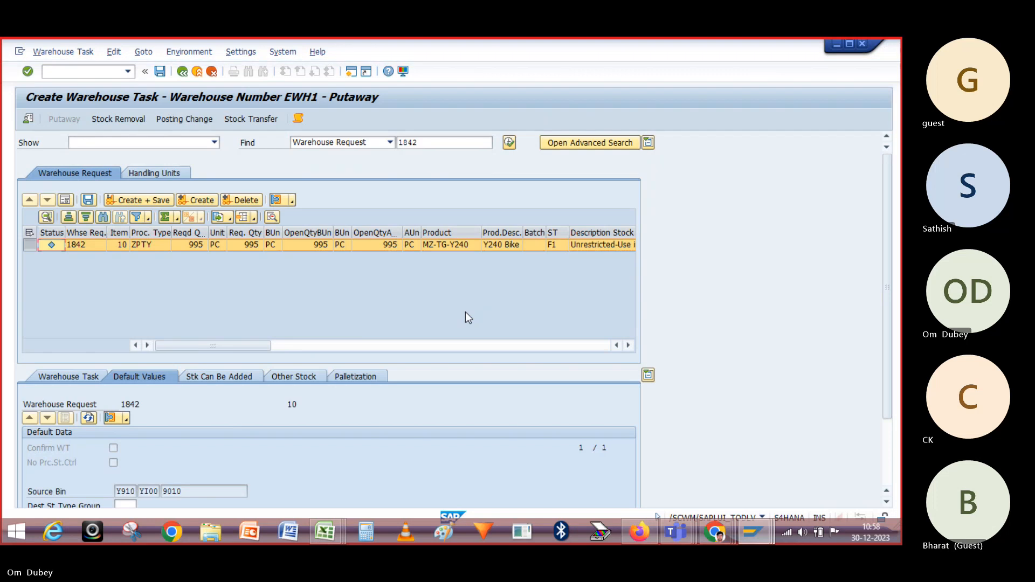
Check the source bin's storage type, section and bin in the default data of warehouse request 1842
drag(885, 217, 893, 354)
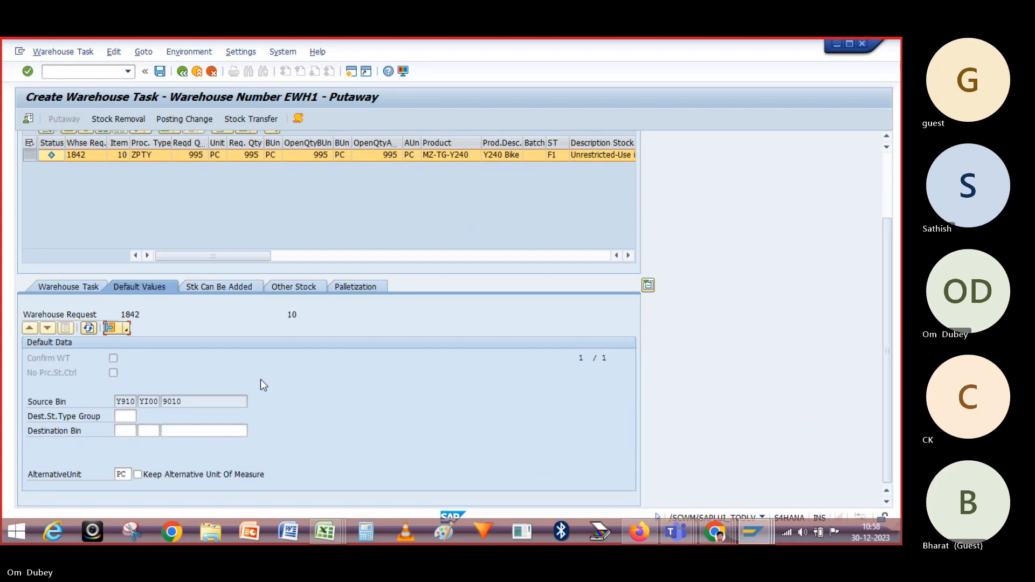
click(124, 401)
click(150, 401)
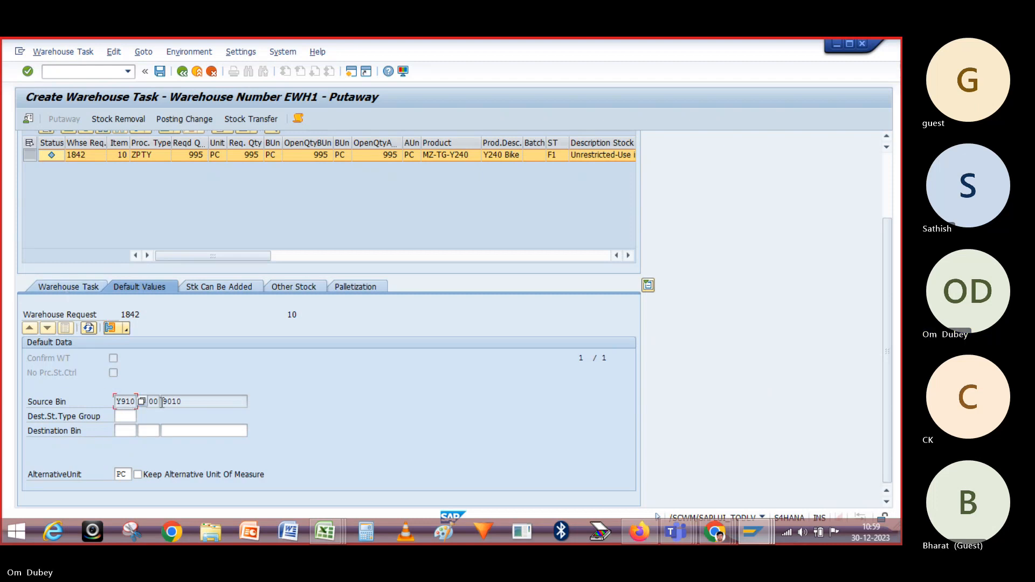
click(173, 401)
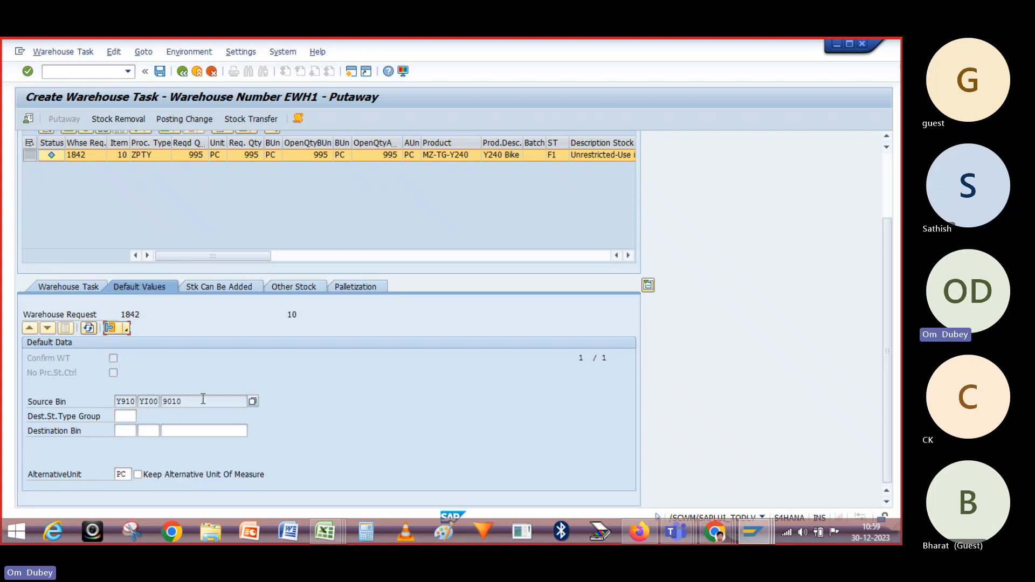
Start transaction SPRO in a new session and display the SAP reference implementation guide
click(351, 71)
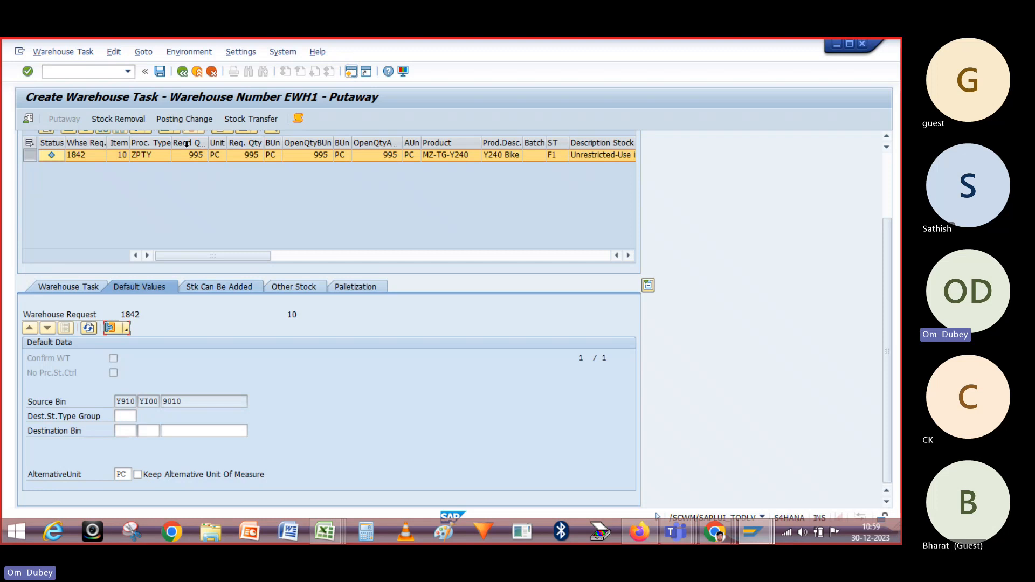
text(spro)
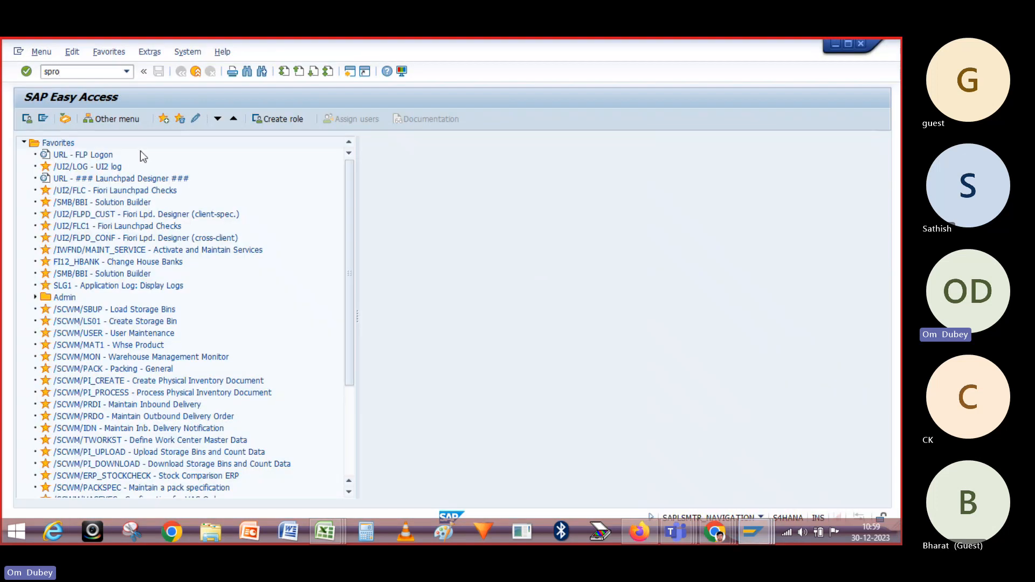
key(Return)
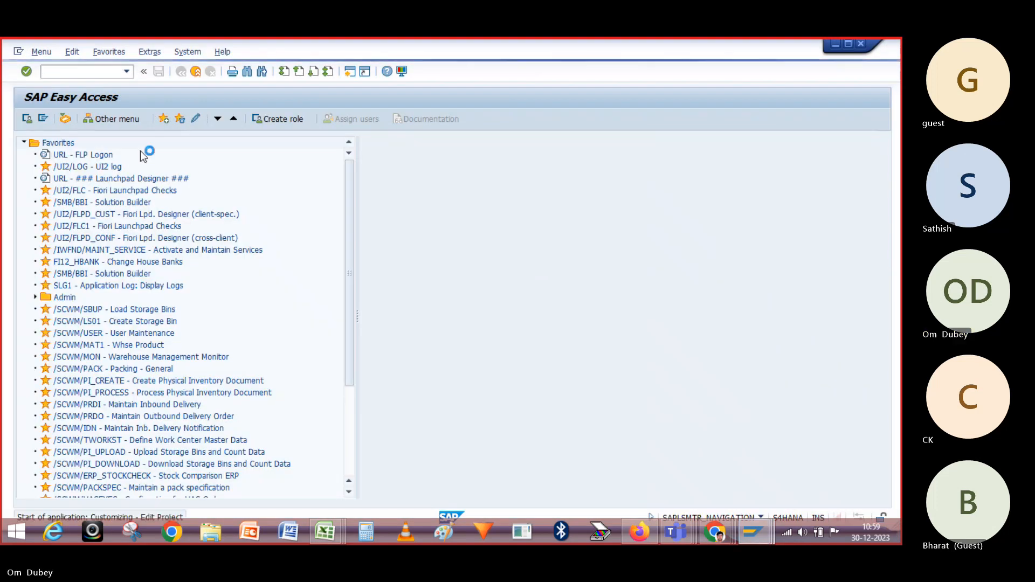
click(54, 120)
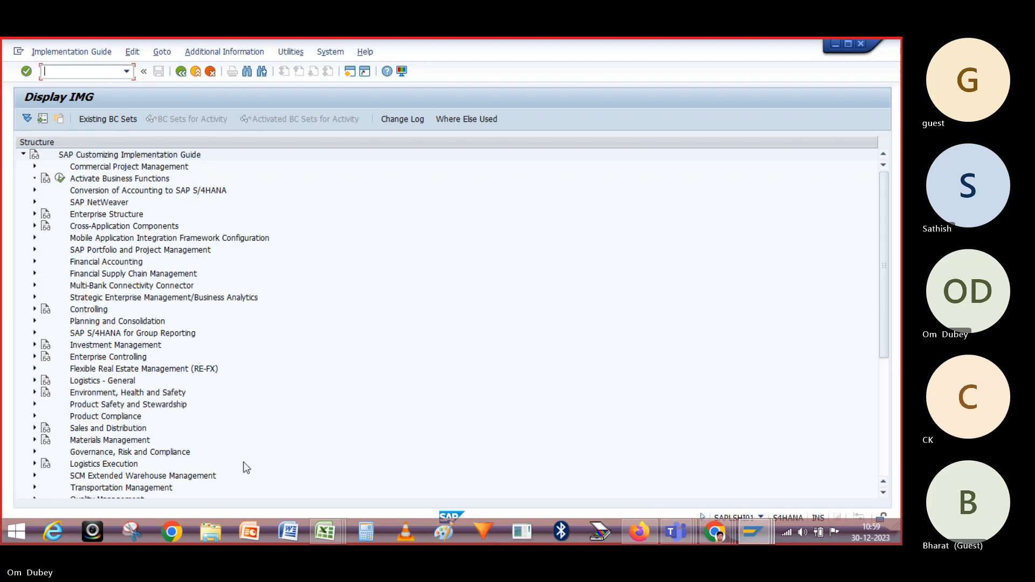
Open Define Warehouse Process Type from the Warehouse Task activities in the Cross-Process Settings of Extended Warehouse Management
click(34, 476)
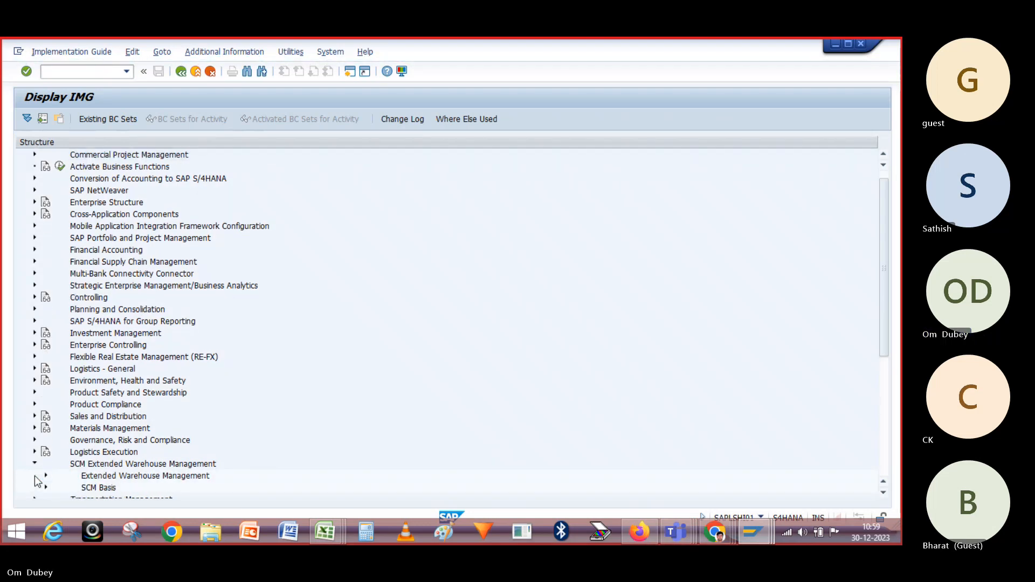
click(46, 476)
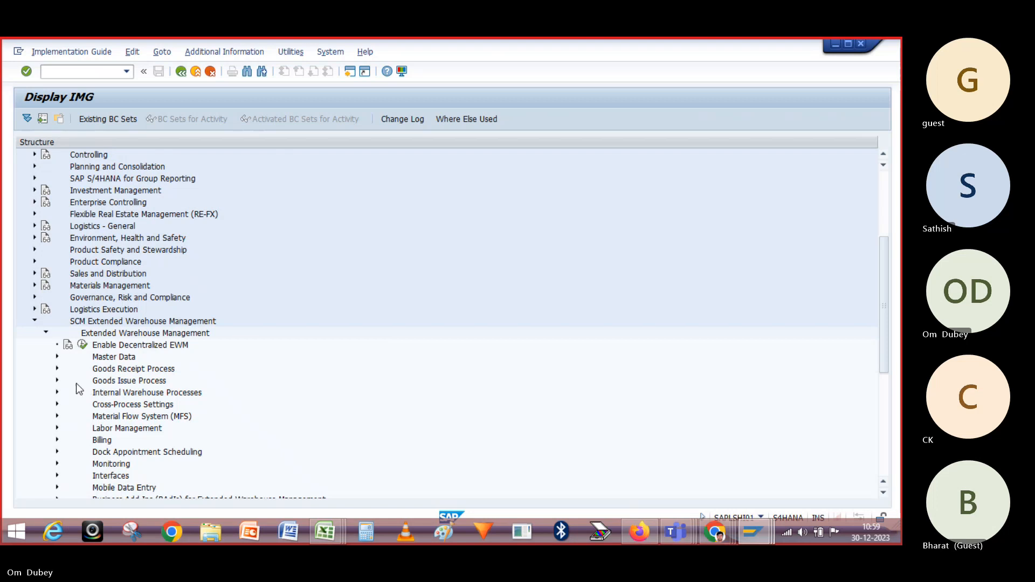
click(58, 405)
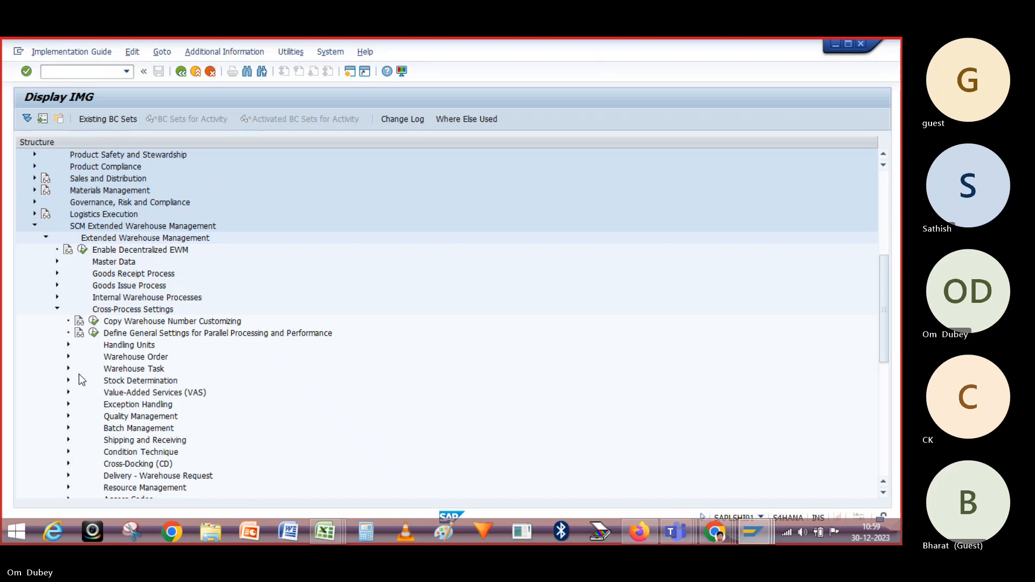
click(69, 368)
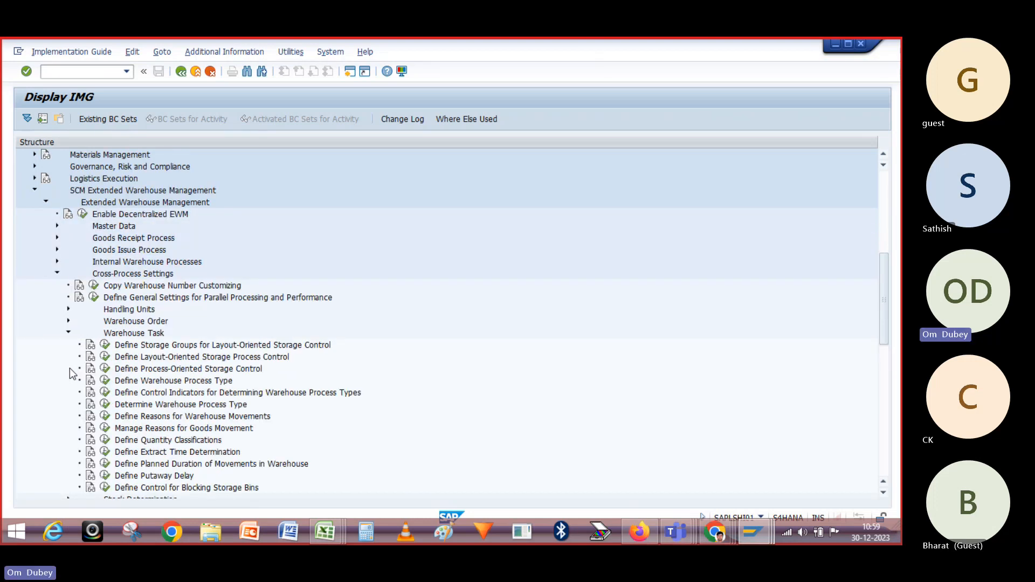
click(105, 382)
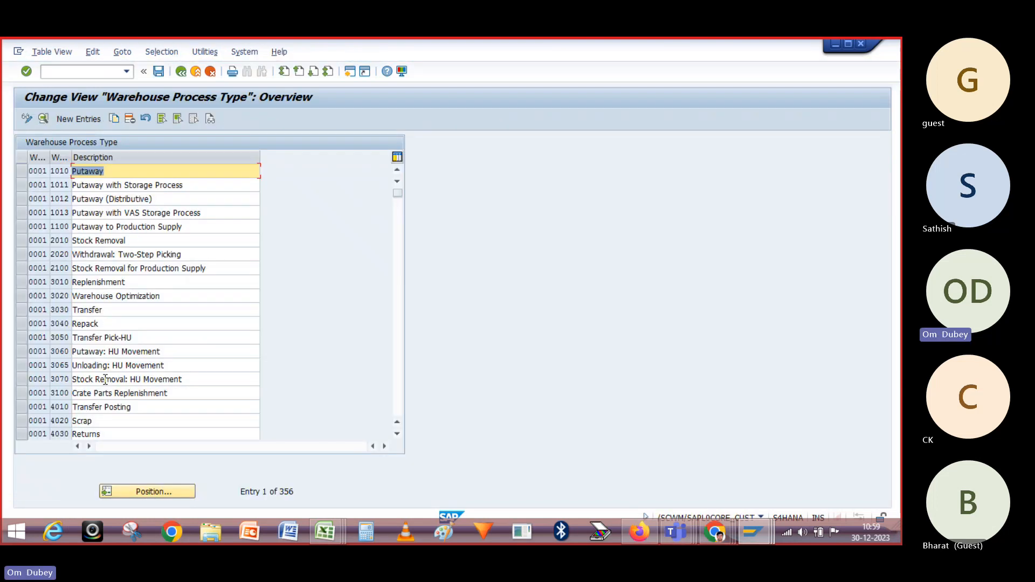
Position the warehouse process type list on warehouse EWH1, type ZPTY, and open that entry's details
click(137, 492)
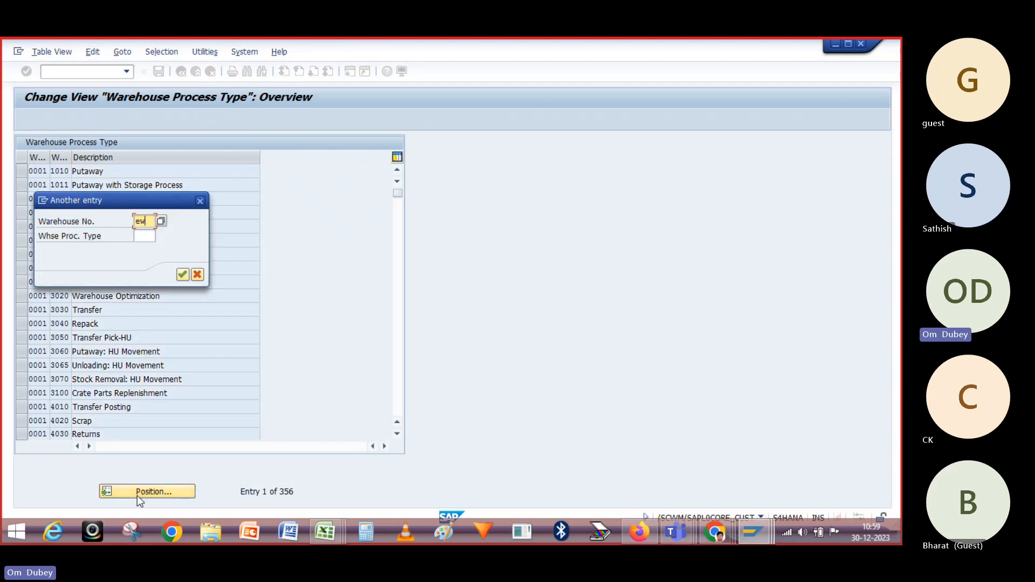
text(ewh1)
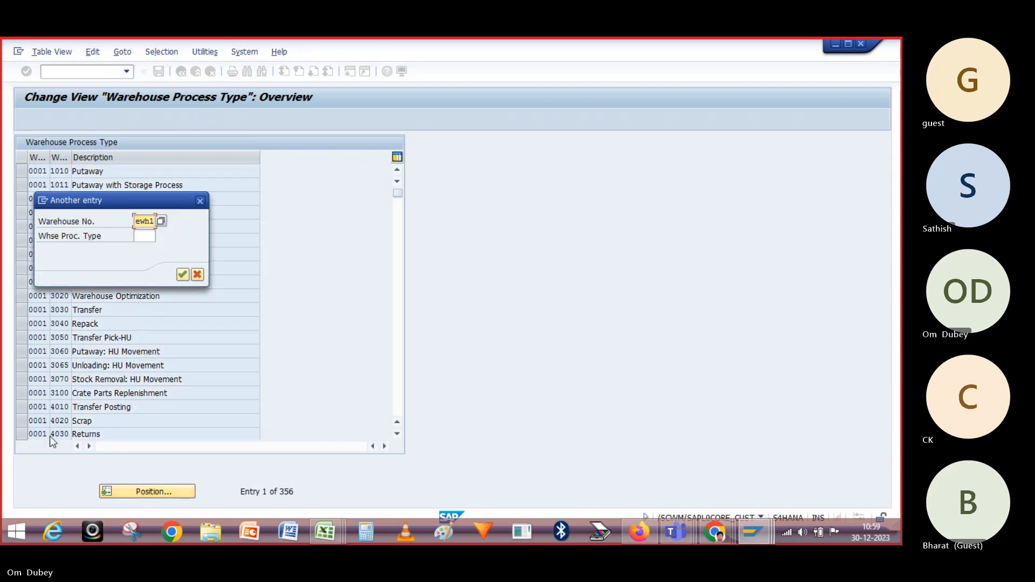
click(146, 235)
text(zpty)
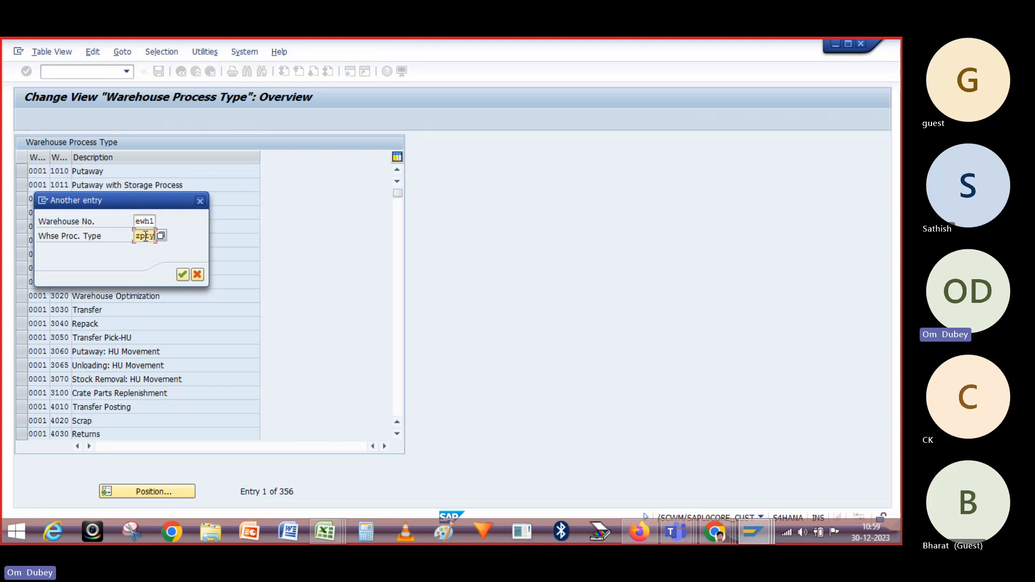
key(Return)
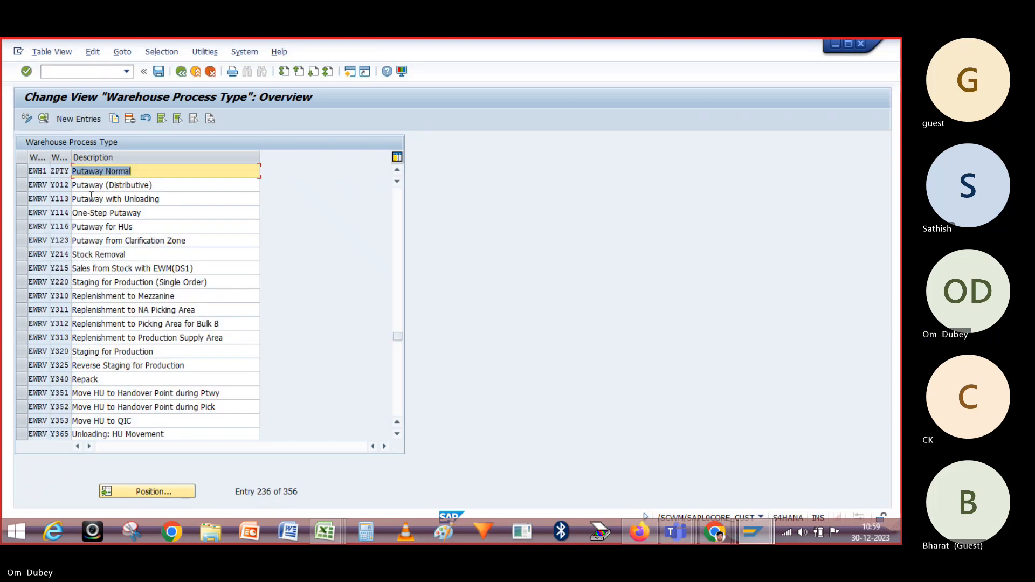
click(24, 171)
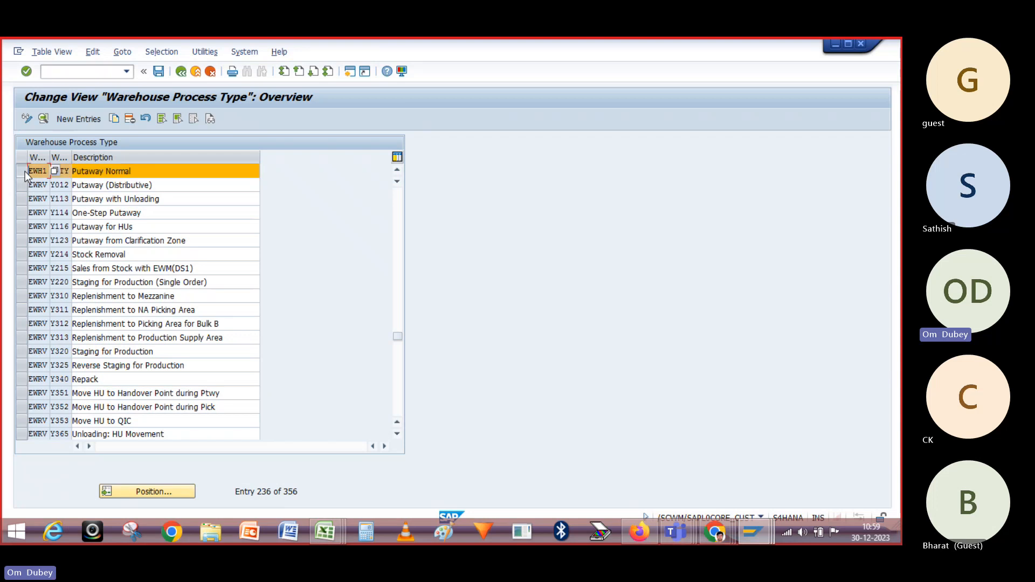
click(44, 119)
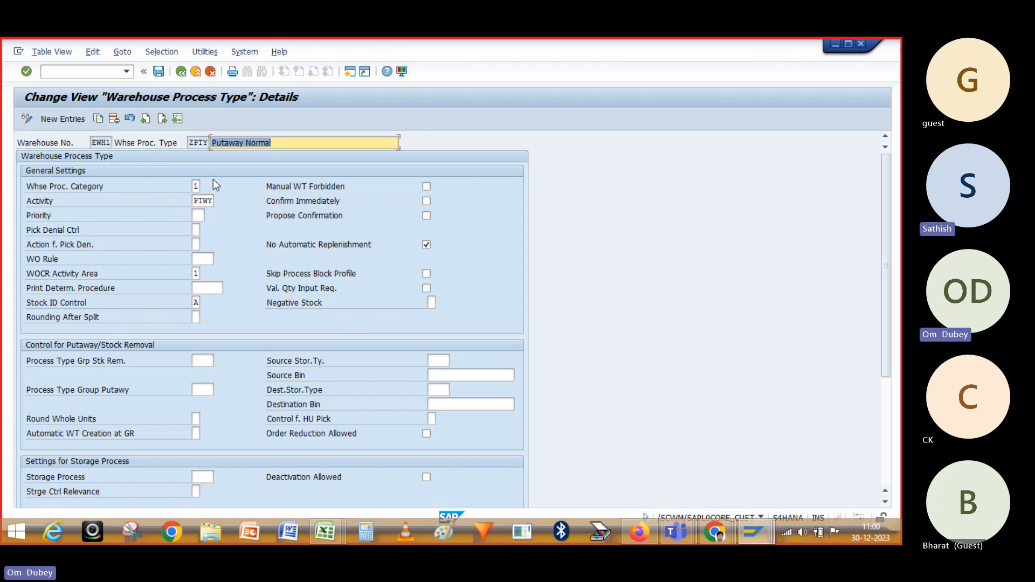
Check the possible values for the warehouse process category and the activity of process type ZPTY
click(197, 185)
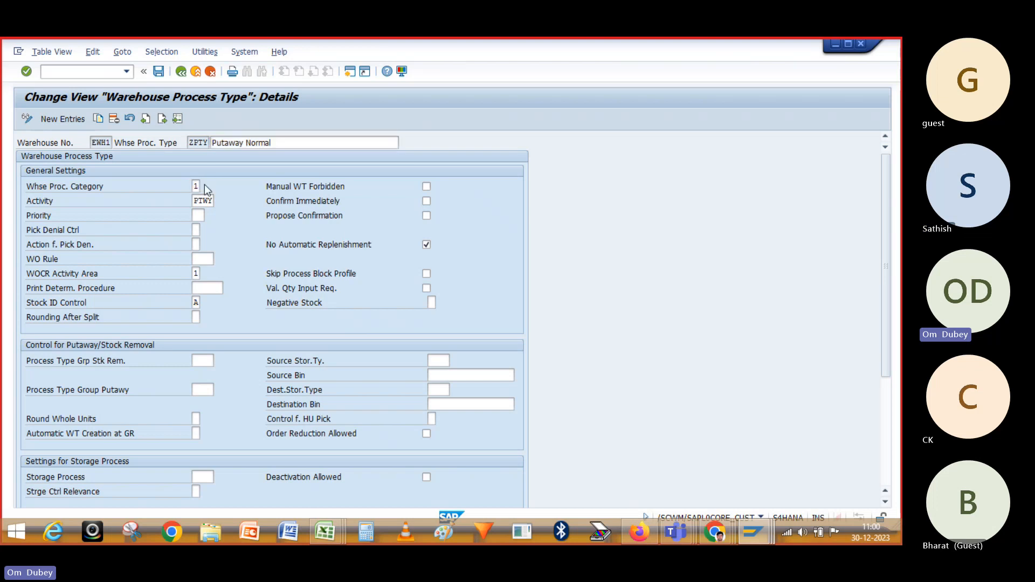
click(206, 186)
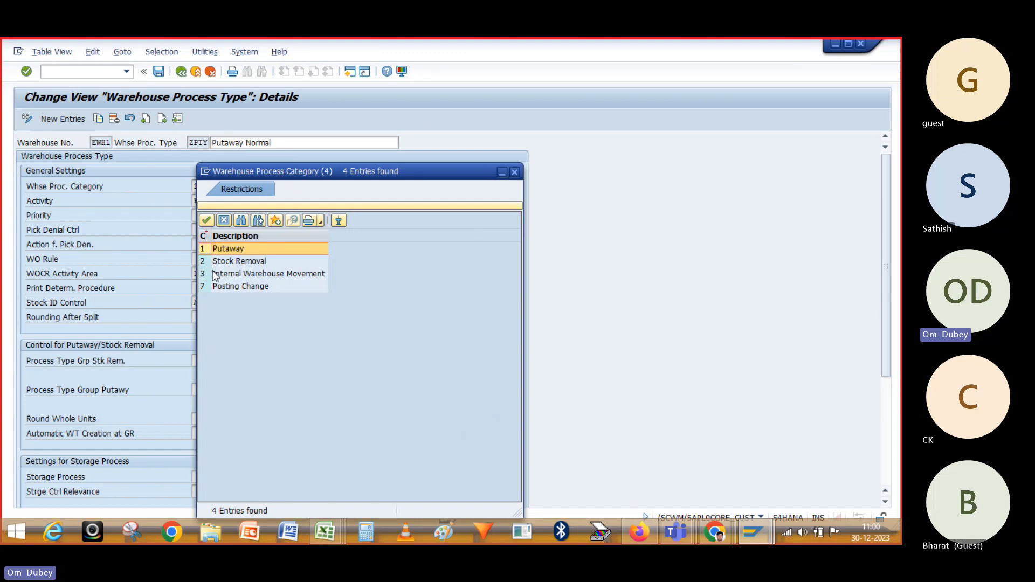
click(515, 173)
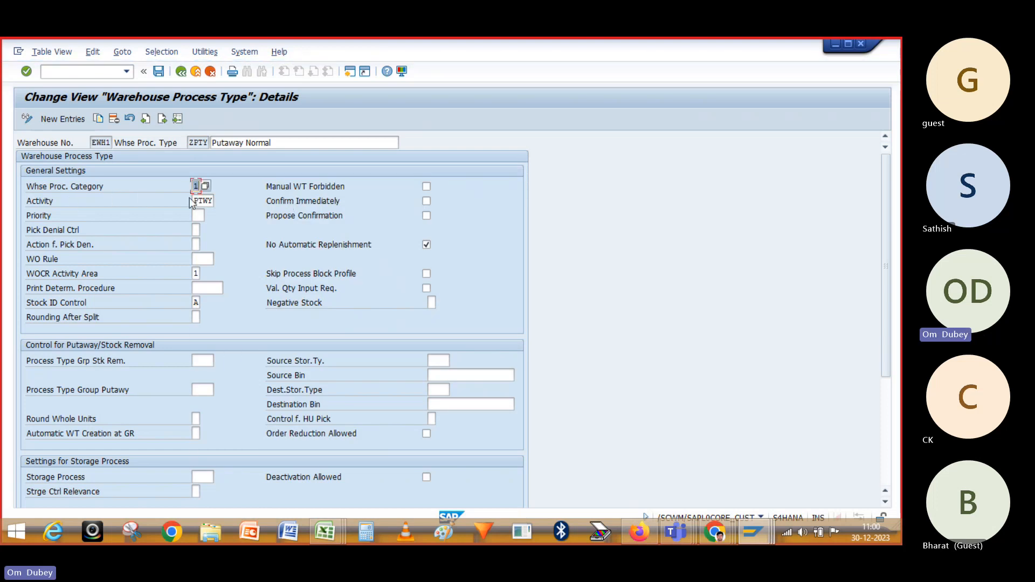
click(213, 201)
click(220, 203)
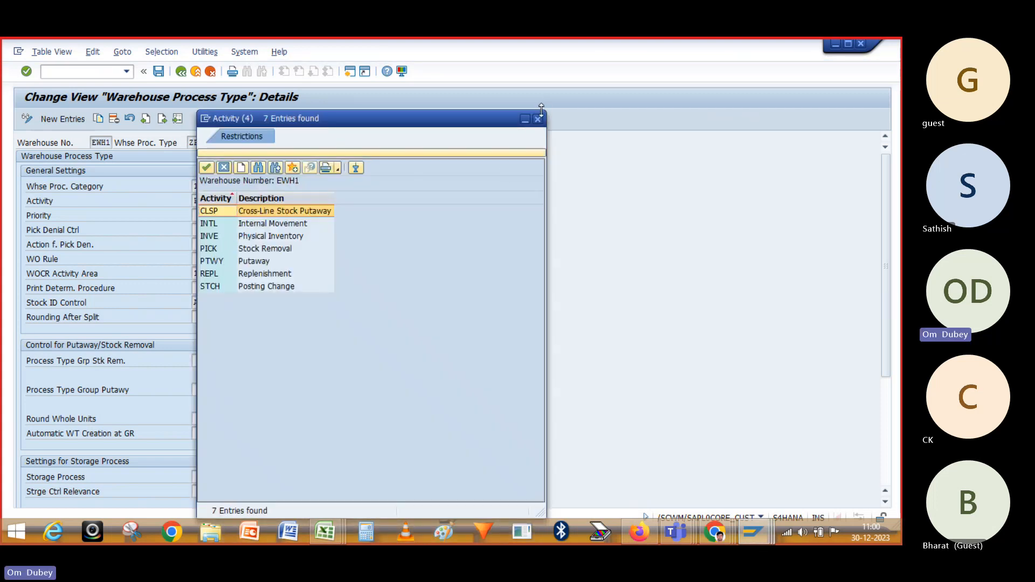
click(538, 118)
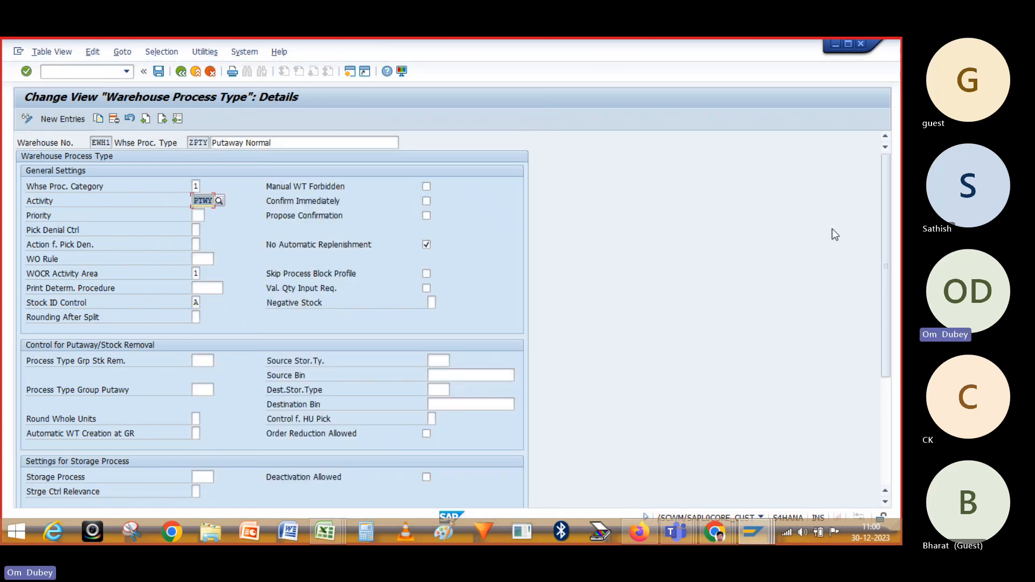
Examine process type ZPTY's putaway and stock removal control settings for source and destination storage types and bins
mouse_move(890, 221)
mouse_down()
mouse_move(896, 347)
mouse_move(895, 219)
mouse_up()
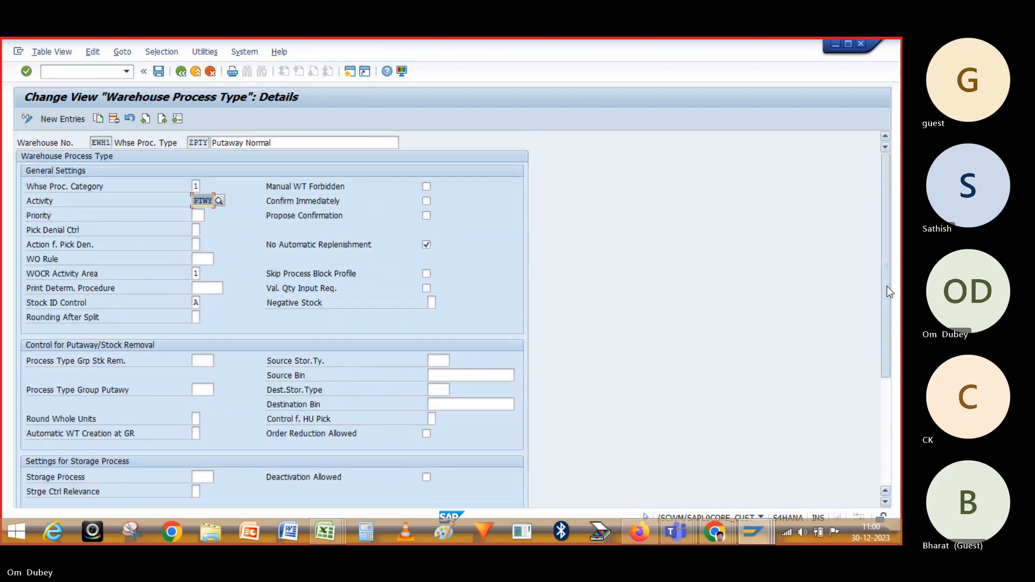
drag(888, 287, 891, 450)
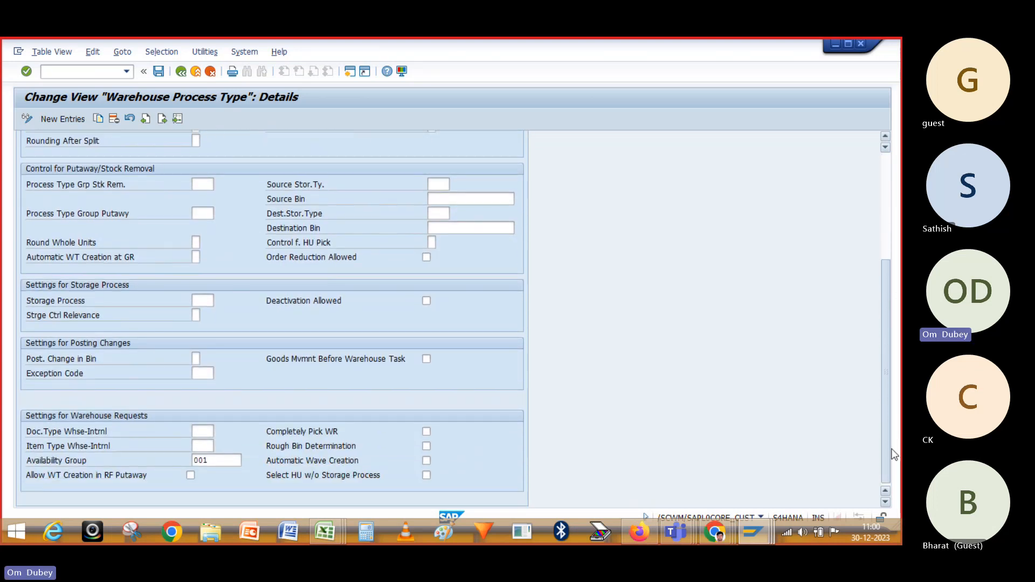
click(439, 182)
key(Tab)
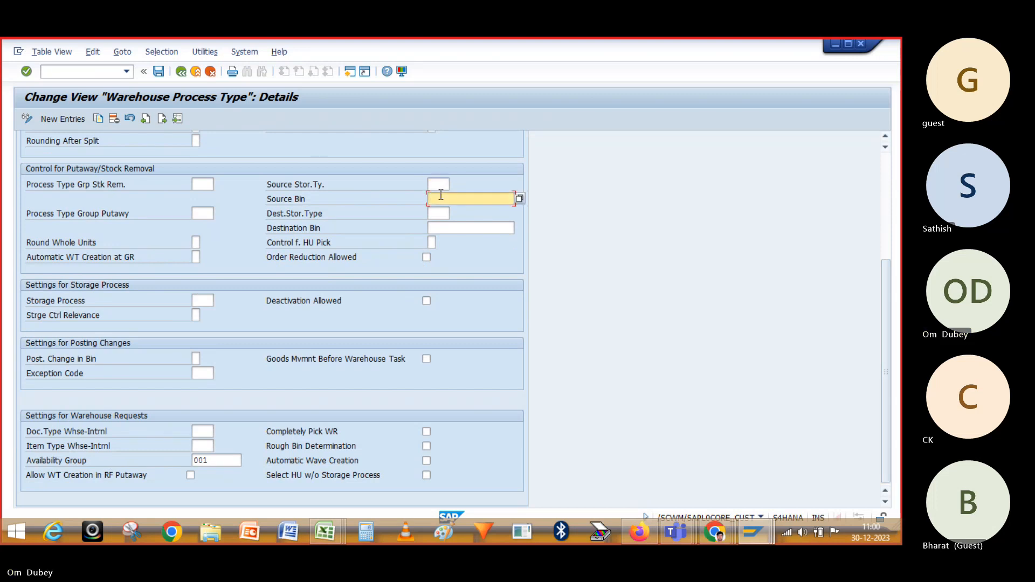
key(Tab)
key(Tab)
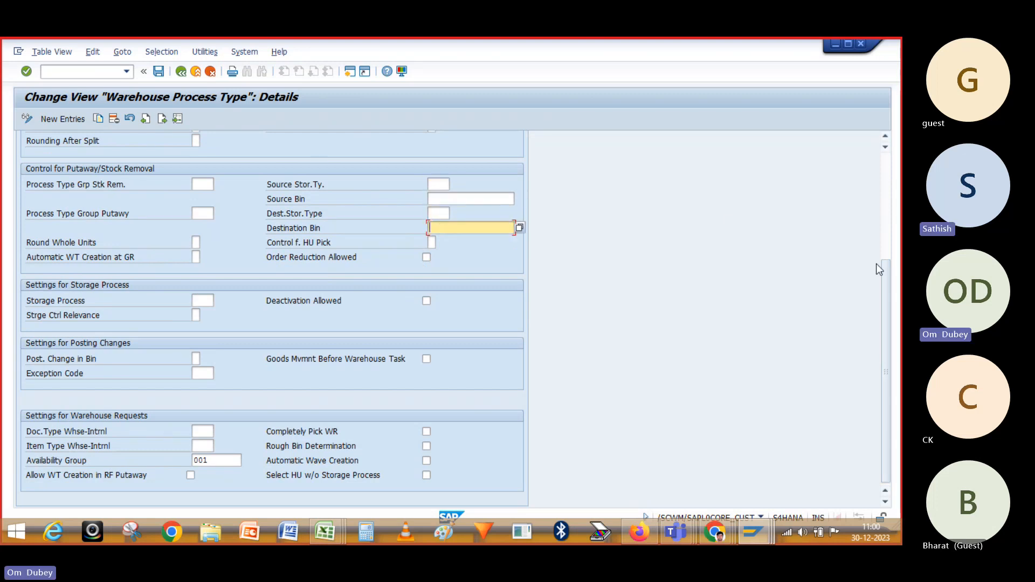
drag(882, 299, 884, 166)
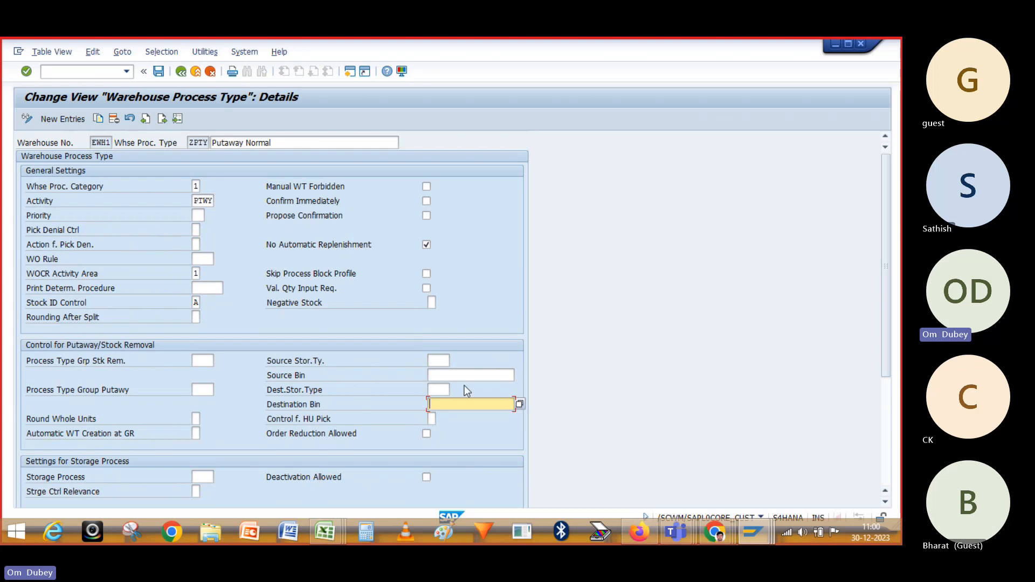
click(438, 360)
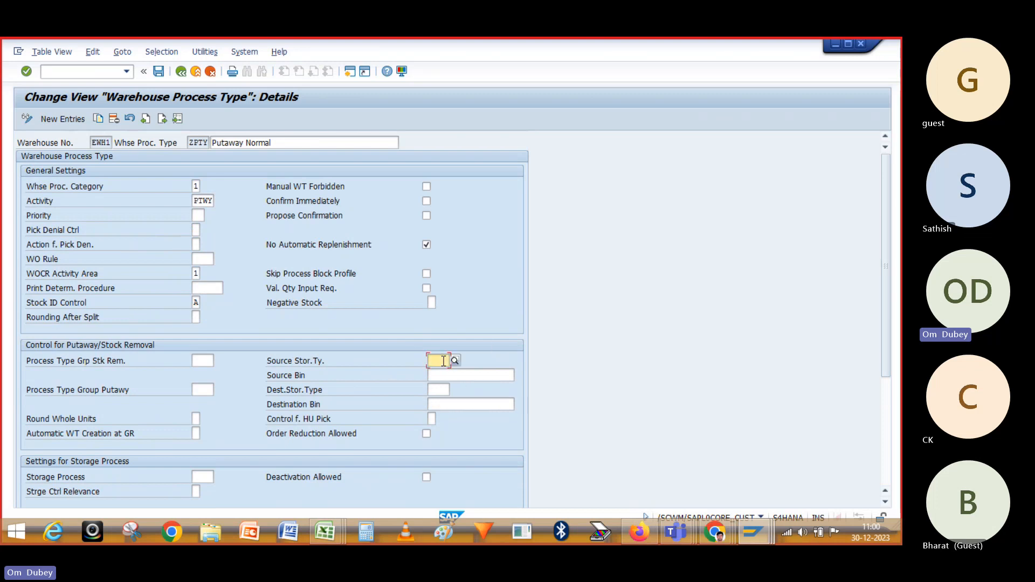
click(198, 142)
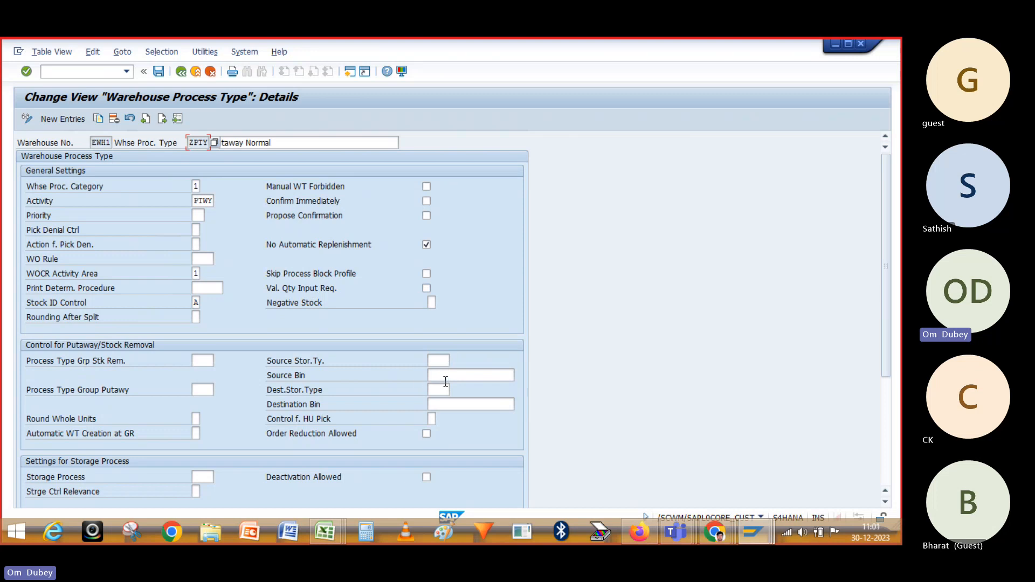
Return to the putaway task creation for request 1842 and set its destination to storage type Z020, section 0001, bin RACK_001
key(alt+Tab)
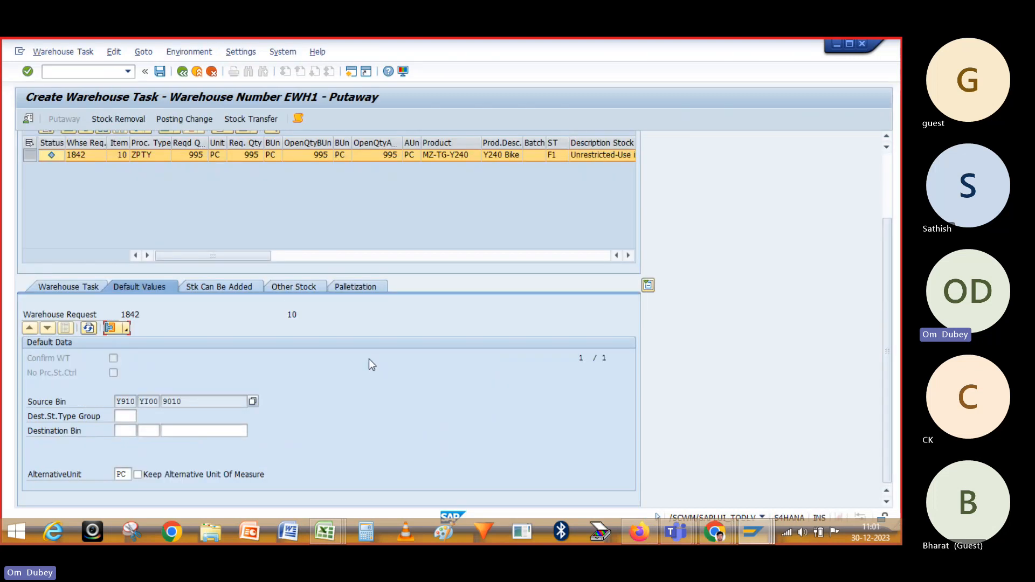
click(117, 432)
click(143, 433)
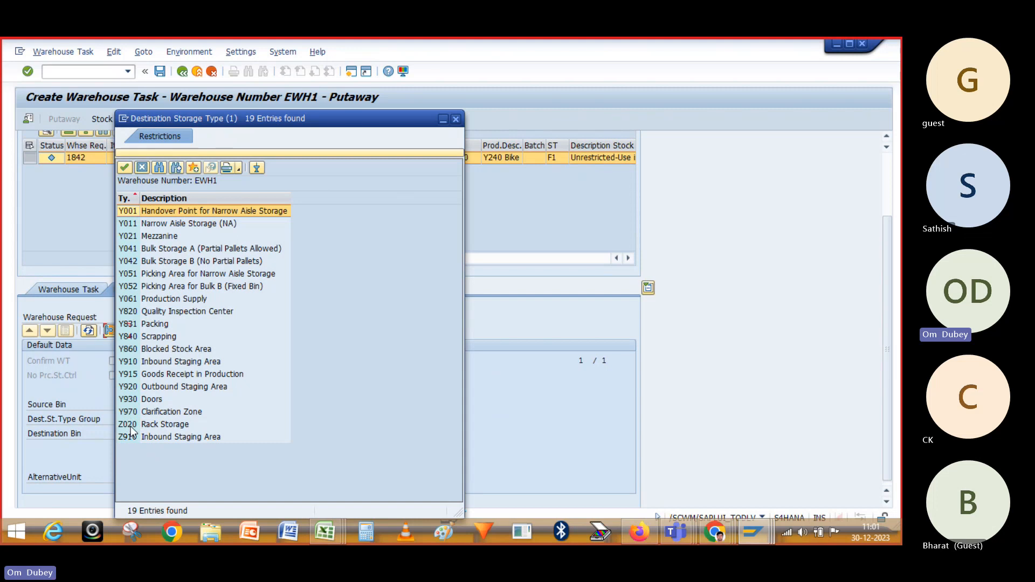
click(130, 425)
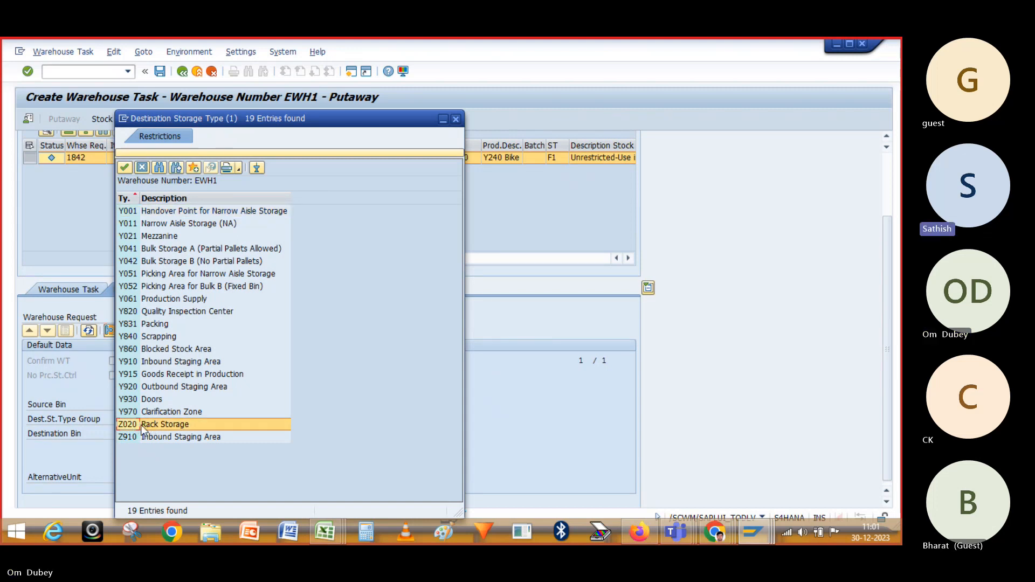
double_click(130, 425)
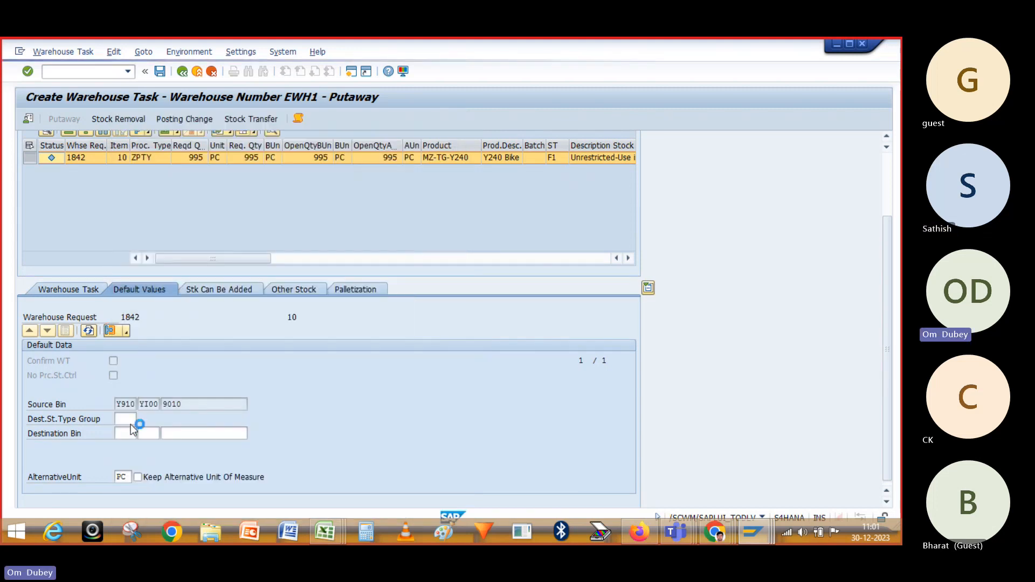
click(189, 434)
click(252, 434)
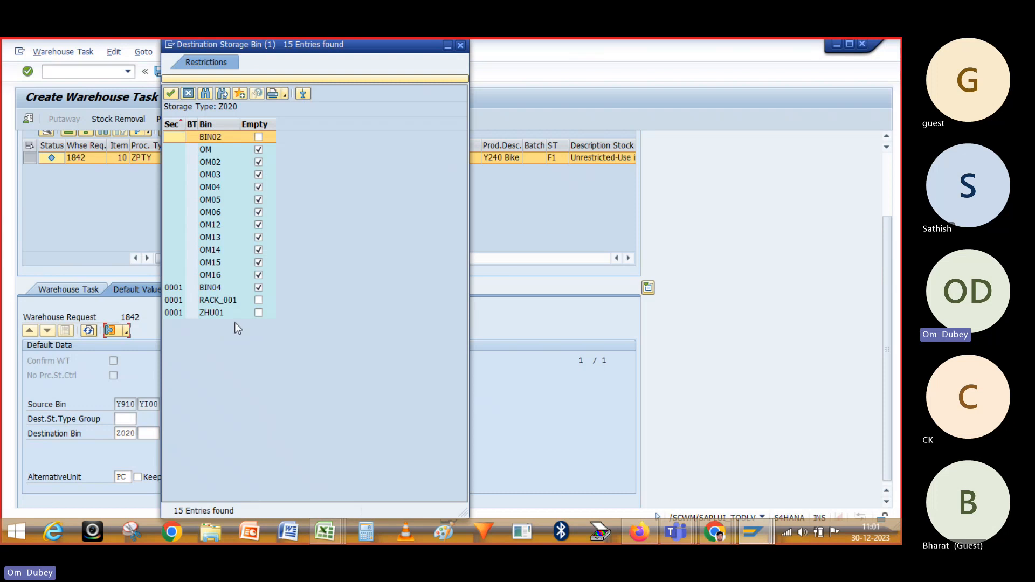
double_click(211, 300)
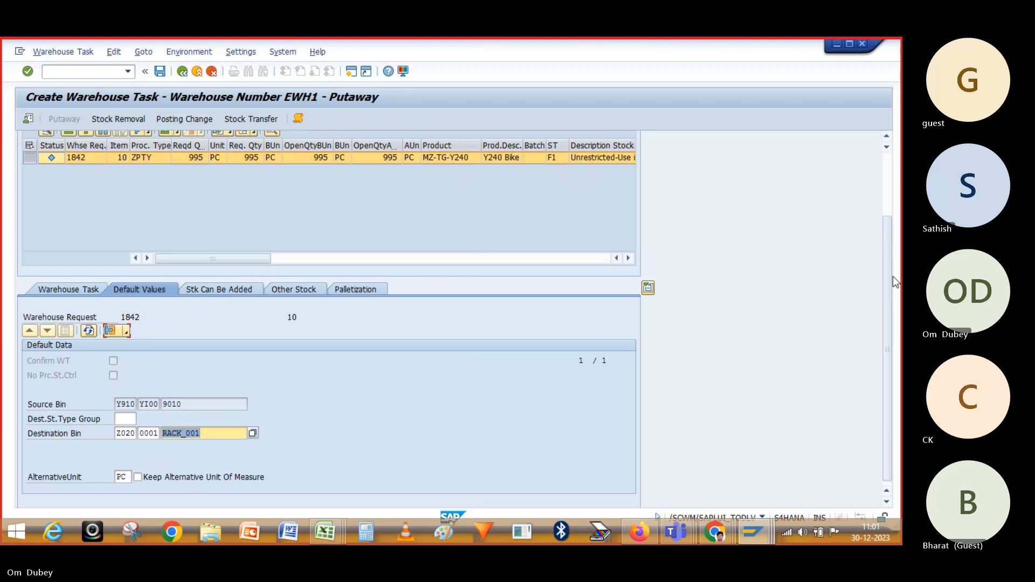
Create and save the putaway warehouse task for warehouse request 1842
drag(889, 276, 889, 192)
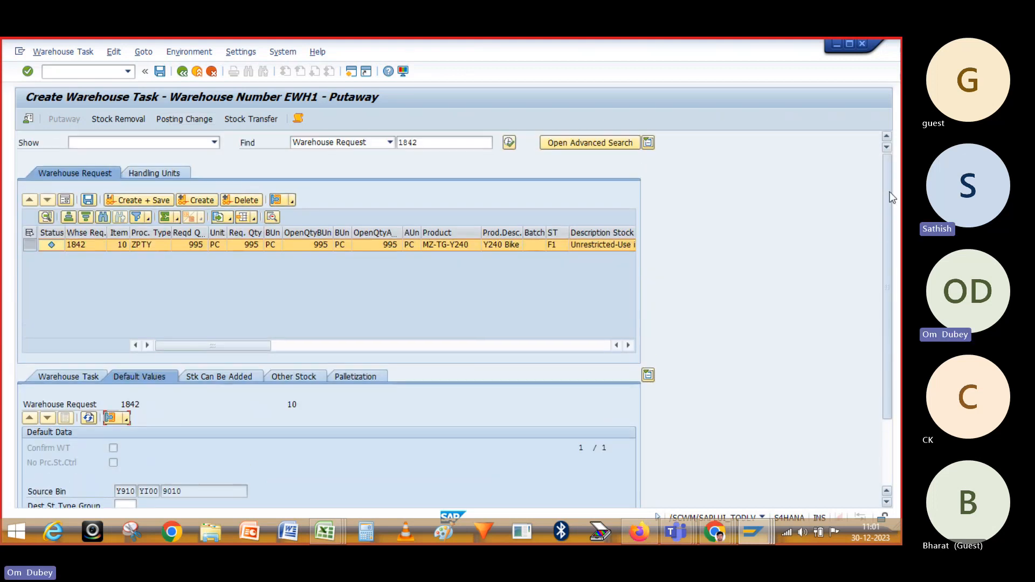
click(128, 200)
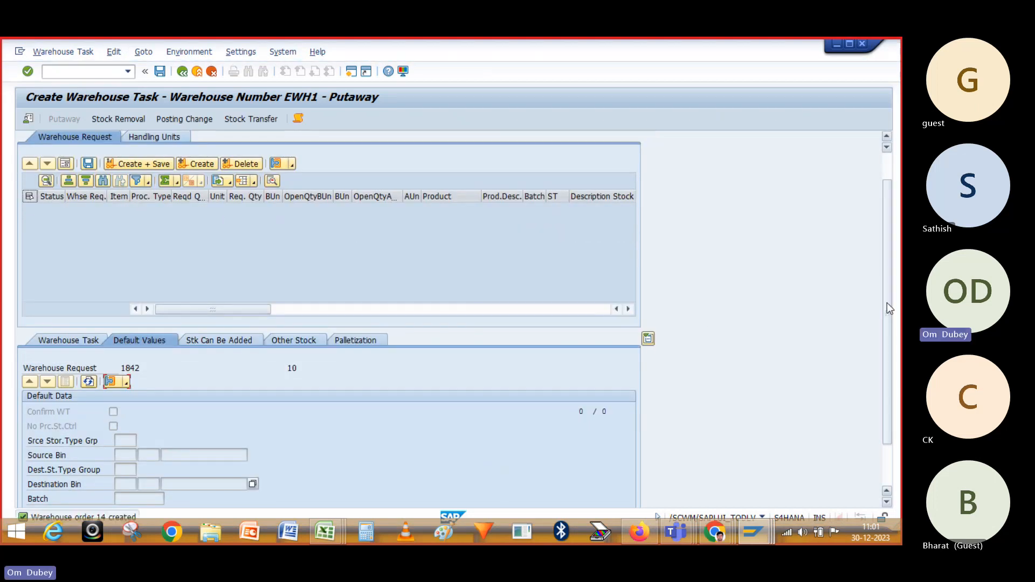
drag(888, 303, 892, 346)
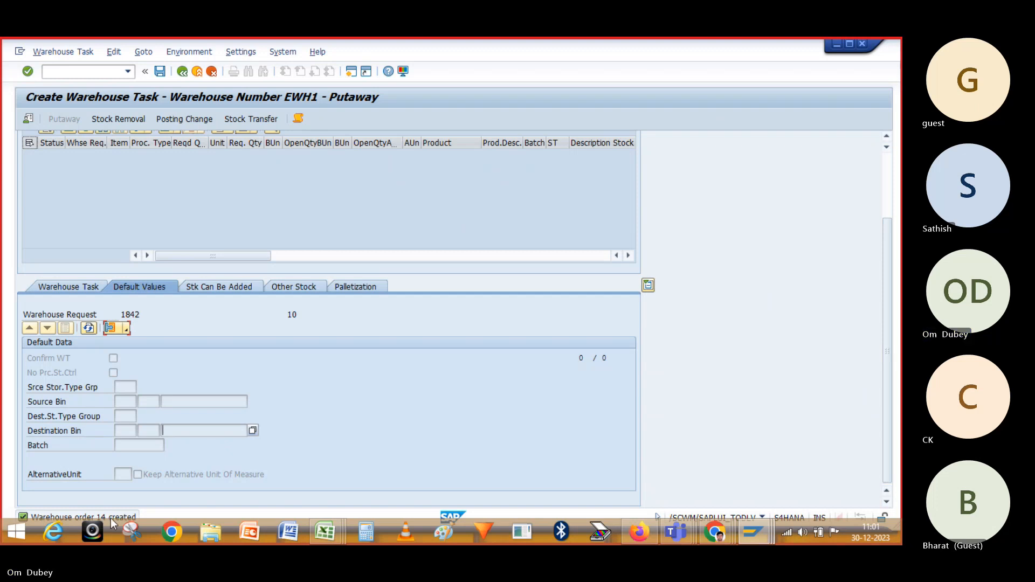
Switch to the Book2 workbook in Excel and add the created warehouse order's number after WO in cell F5
key(alt+Tab)
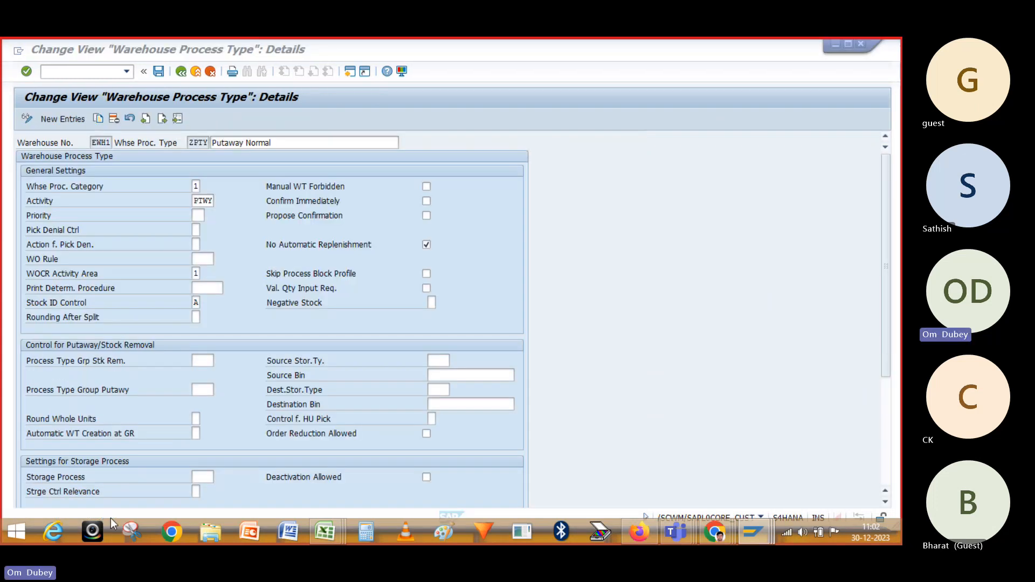
key(alt+Tab)
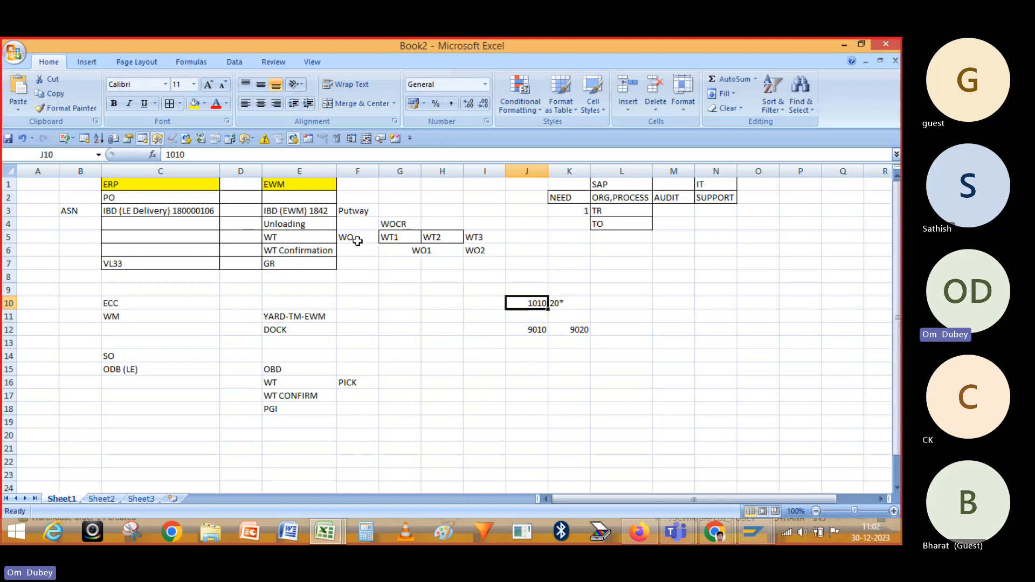
double_click(359, 241)
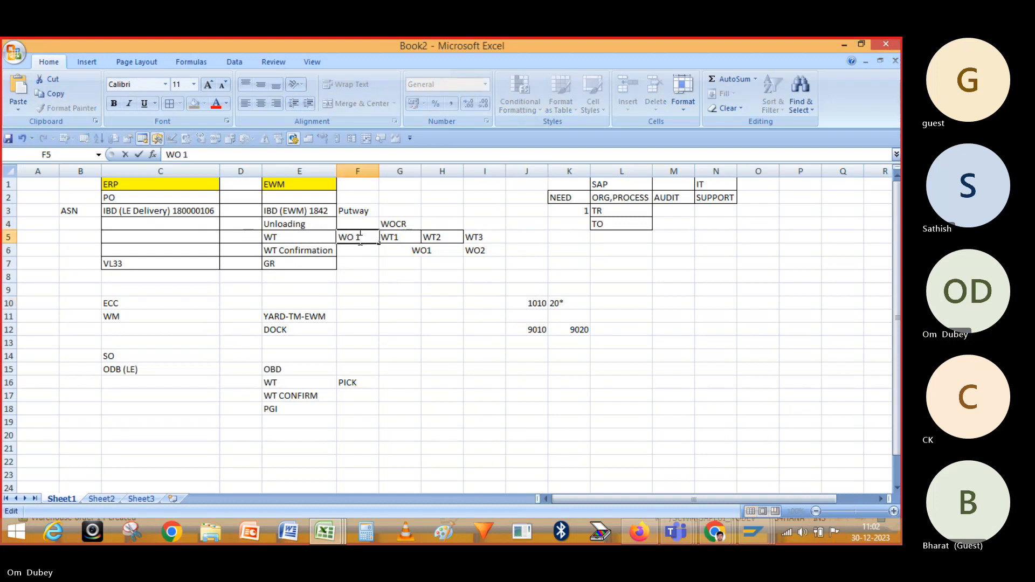
key(Return)
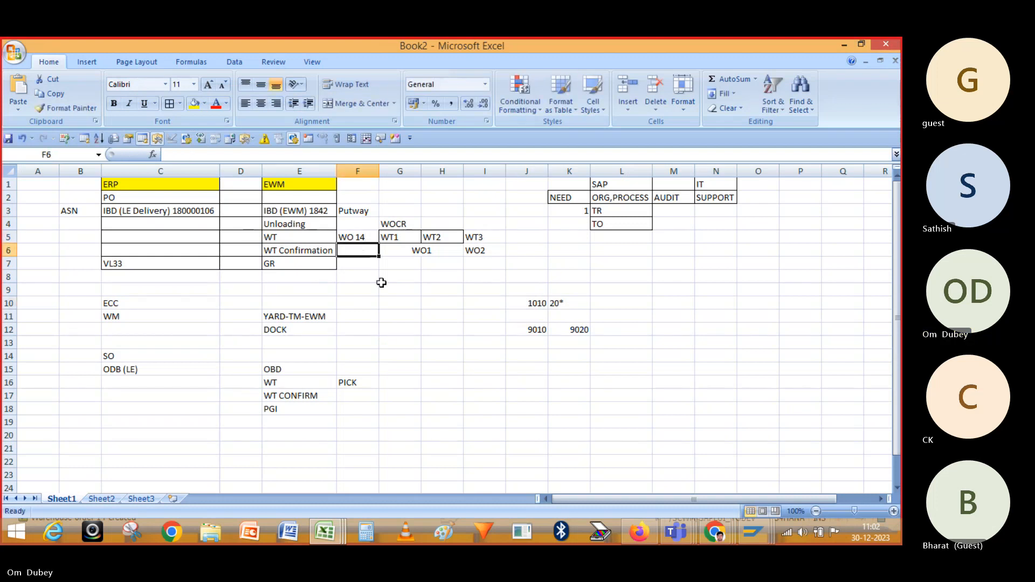
Switch back to SAP and open the Warehouse Management Monitor in place of the putaway task creation
key(alt+Tab)
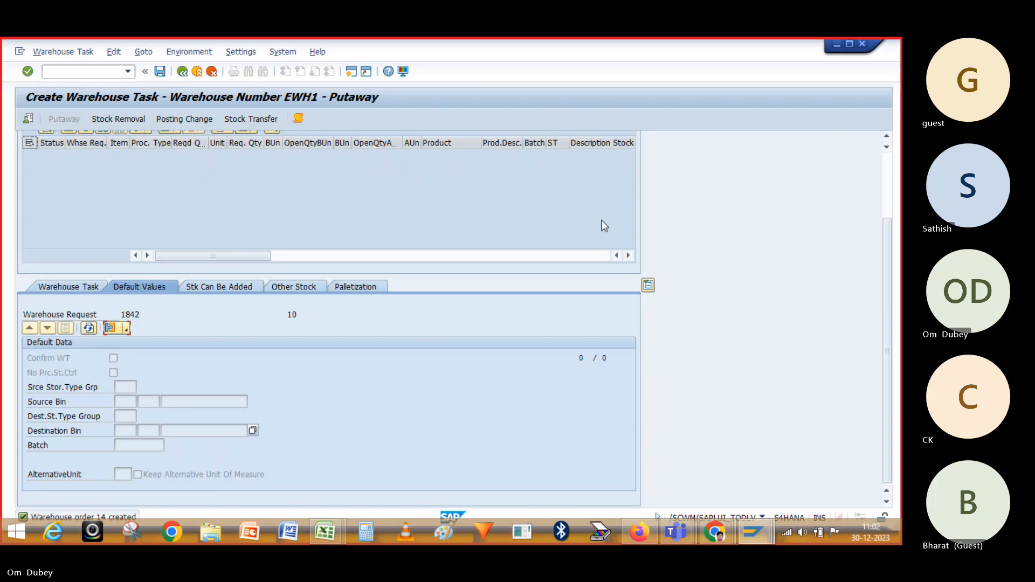
drag(893, 270, 898, 197)
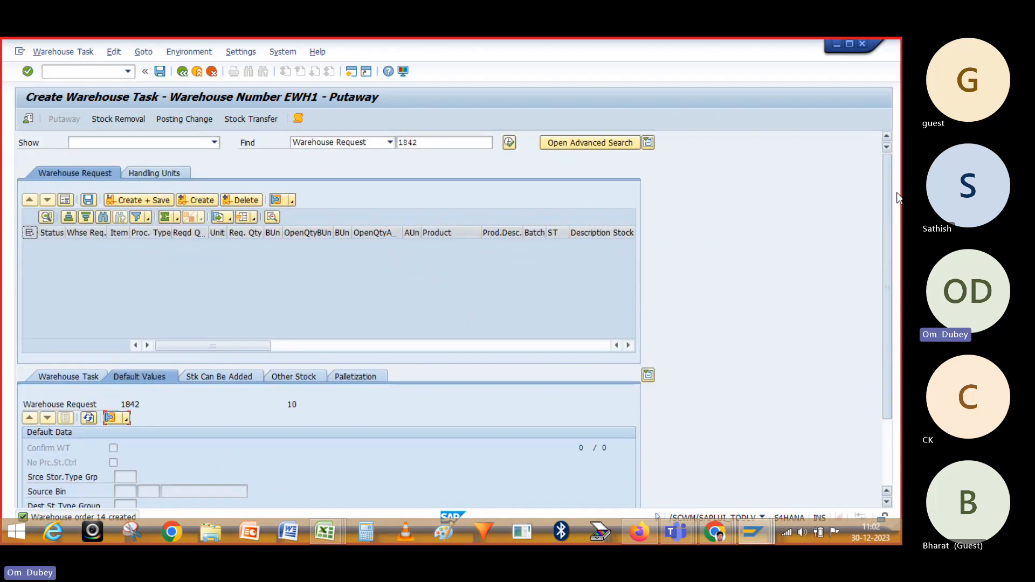
click(79, 71)
text(/)
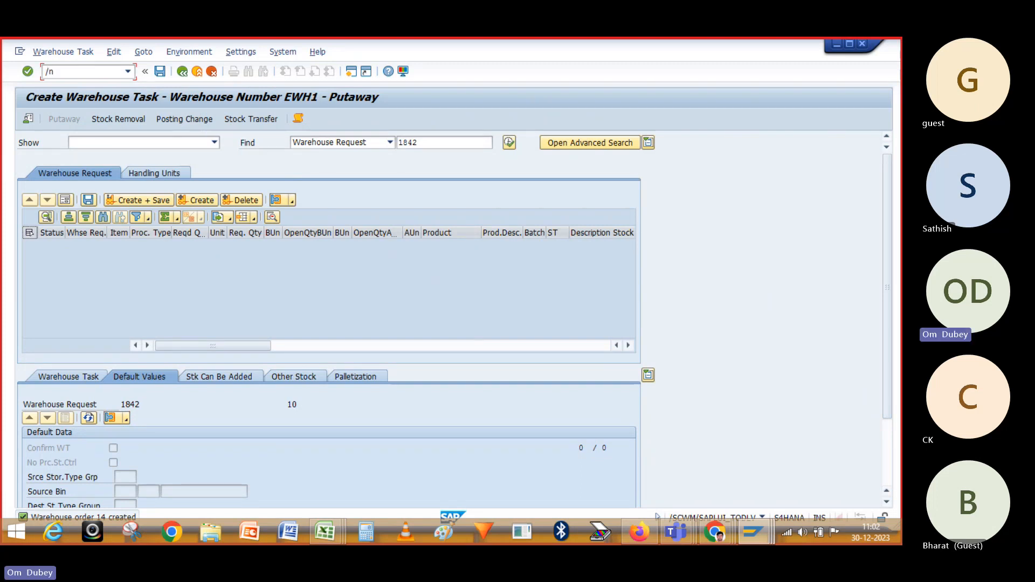
text(n/scwm/m)
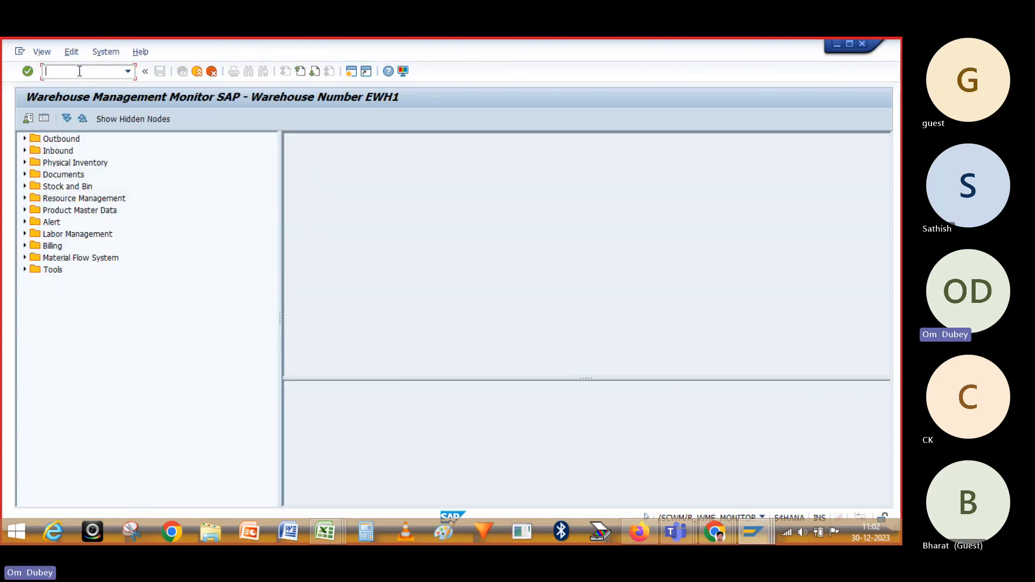
In the warehouse monitor, open the Warehouse Task selection under Inbound, Documents, Inbound Delivery
click(128, 71)
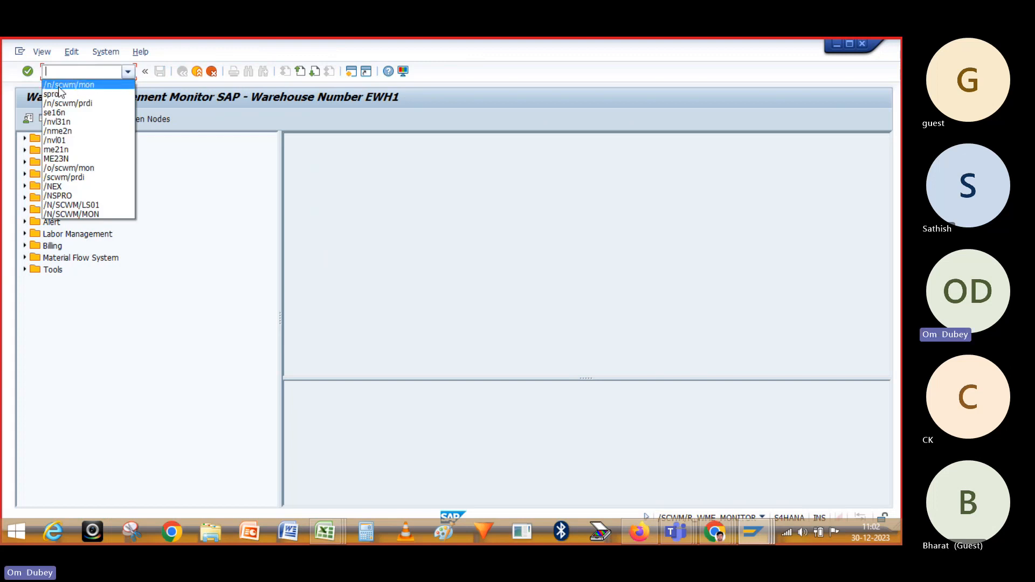
click(154, 318)
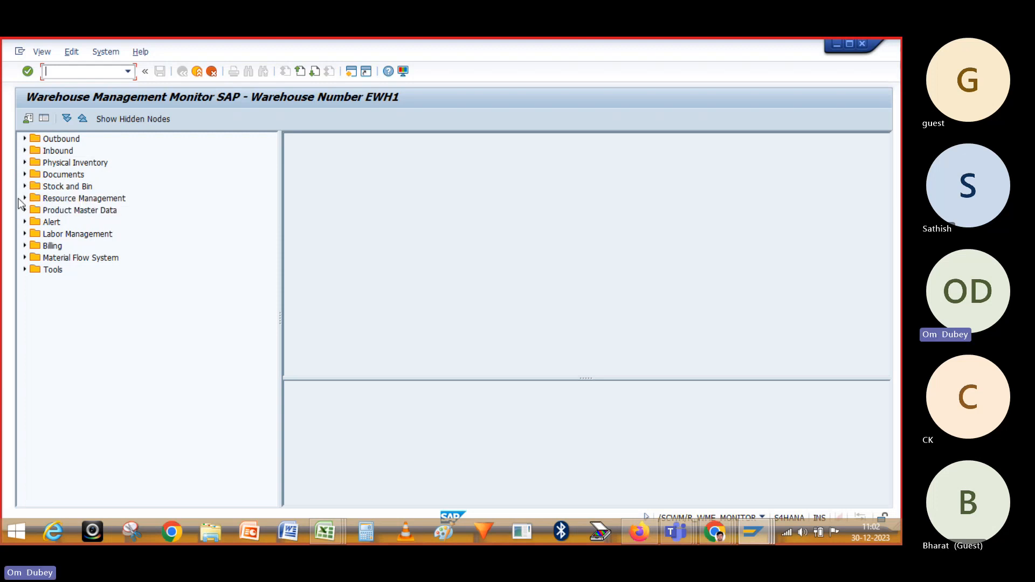
click(25, 151)
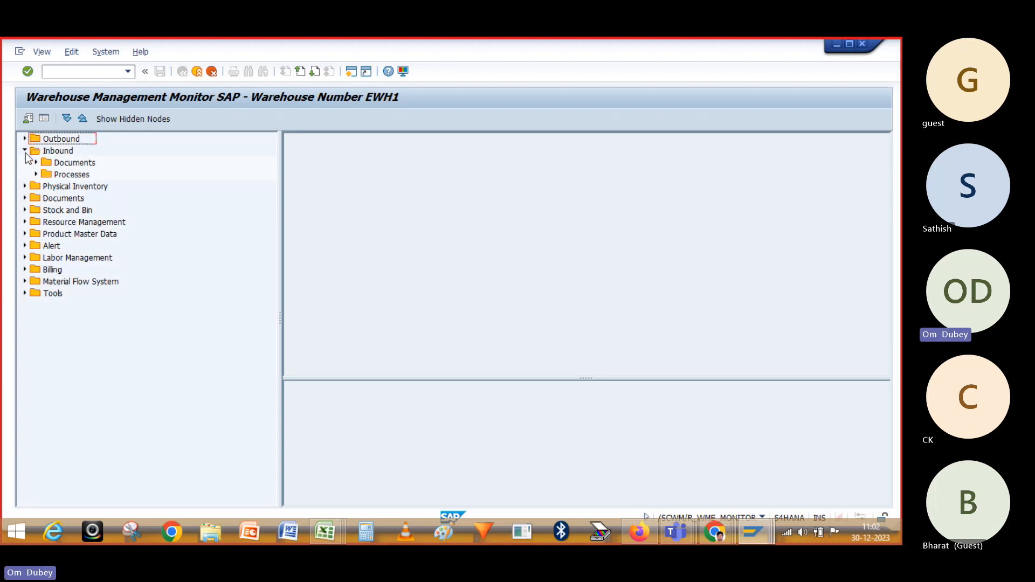
click(35, 163)
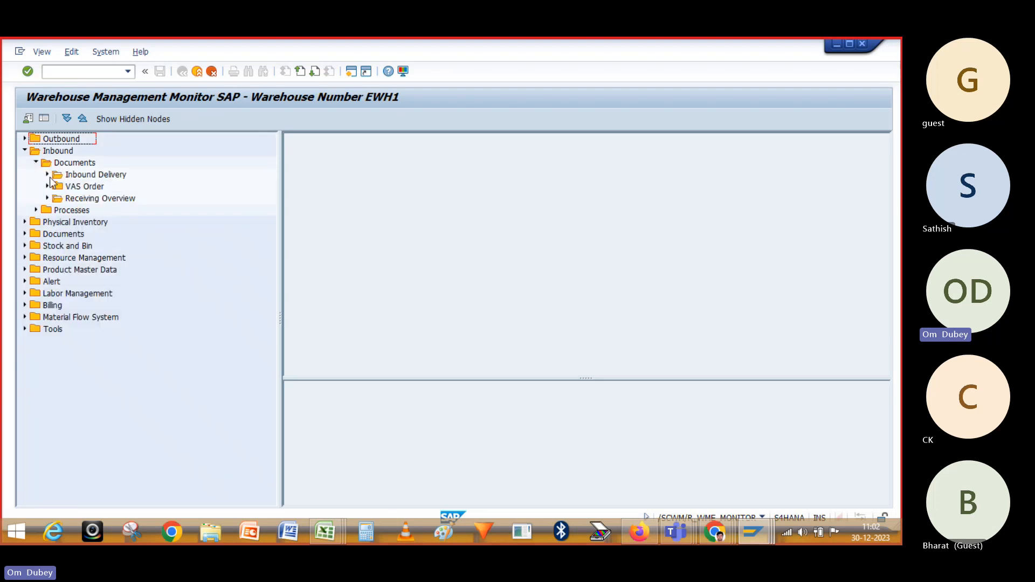
click(47, 175)
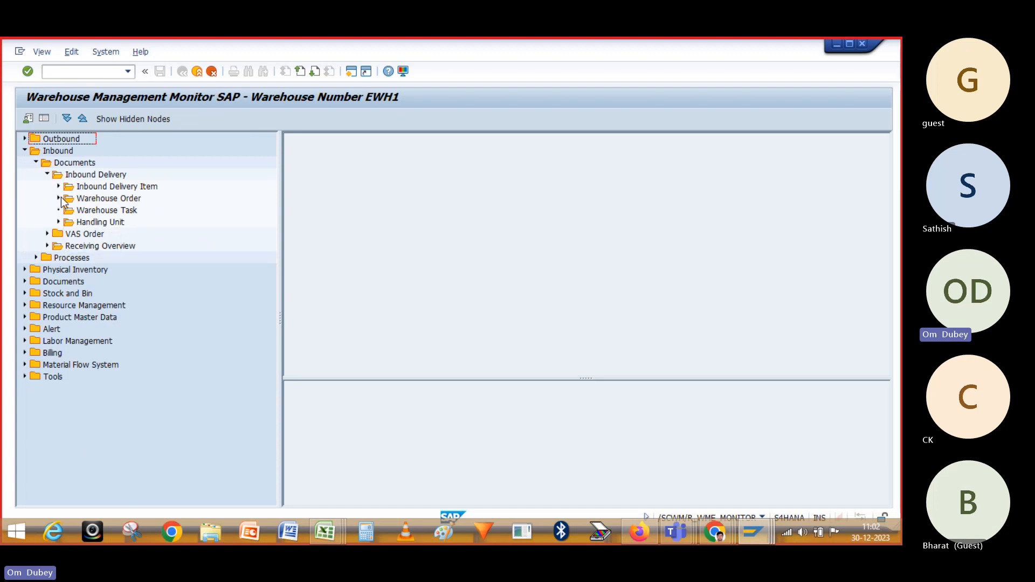
double_click(82, 211)
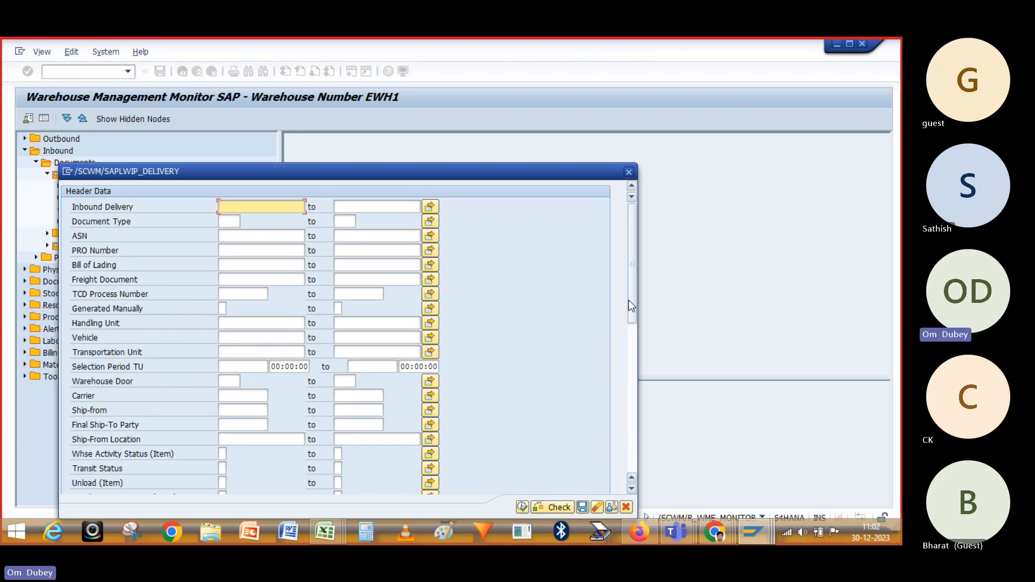
Run the inbound warehouse task selection without any criteria, with open, canceled, on-hold and confirmed tasks included
drag(629, 300, 643, 480)
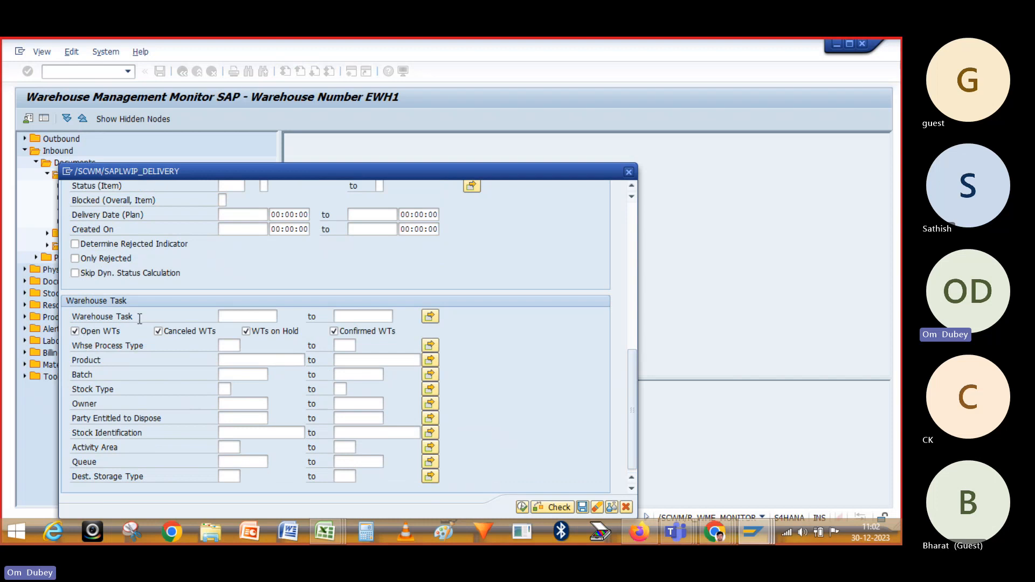
drag(633, 371, 632, 413)
drag(627, 384, 625, 483)
click(523, 507)
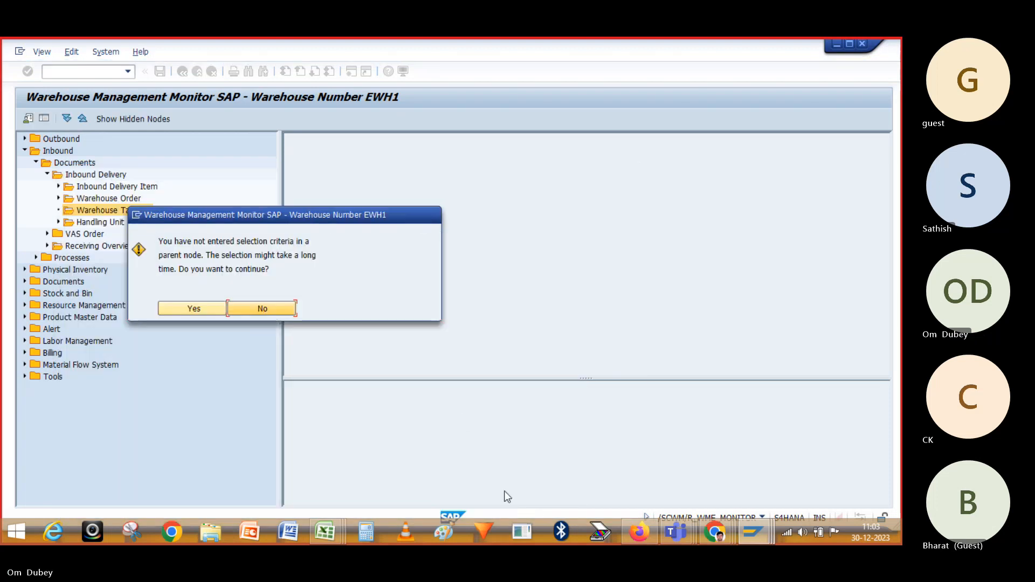
click(200, 309)
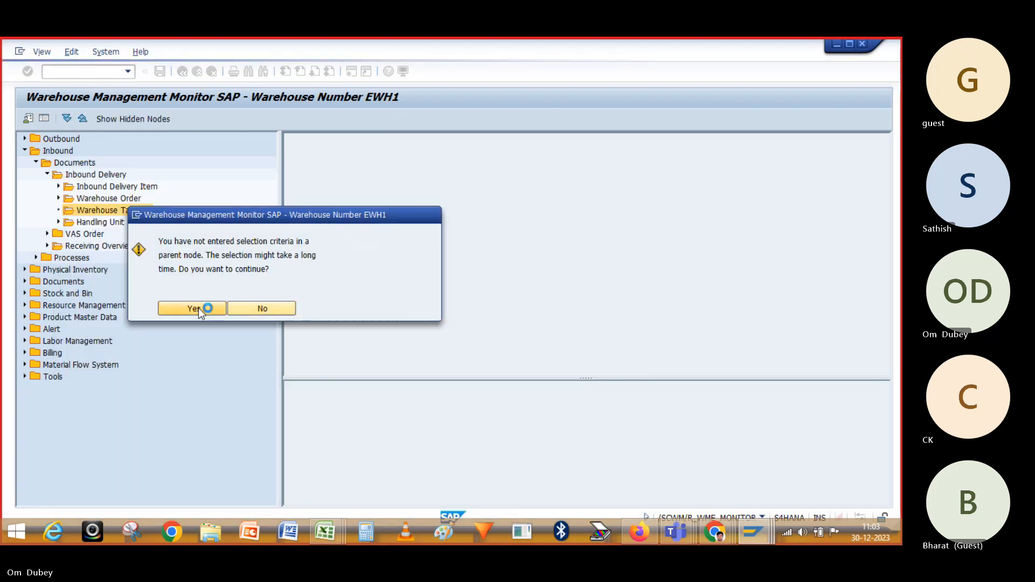
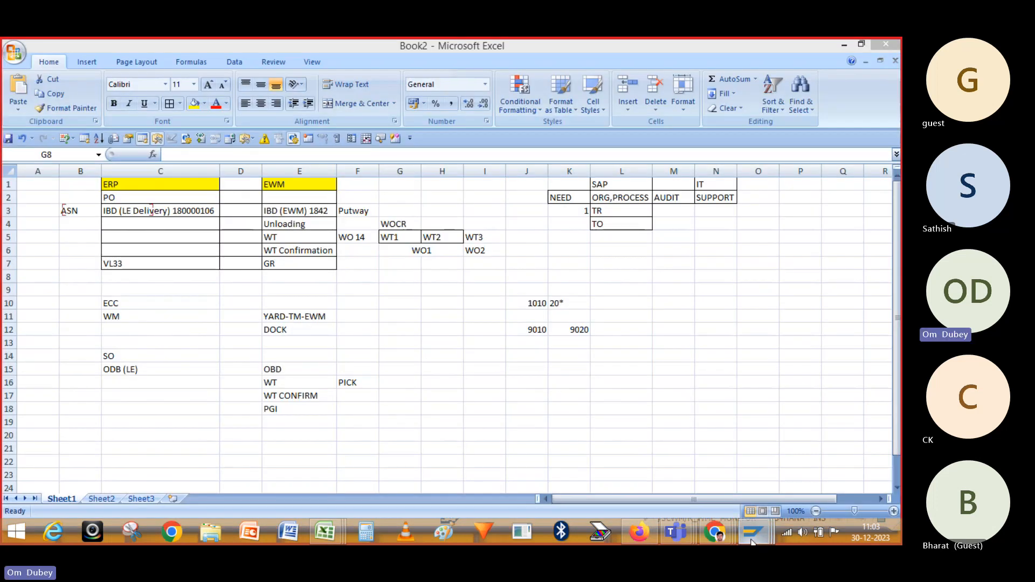
Return to the SAP monitor's warehouse task list, select putaway task 14 and examine its quantity and stock type columns
mouse_move(752, 536)
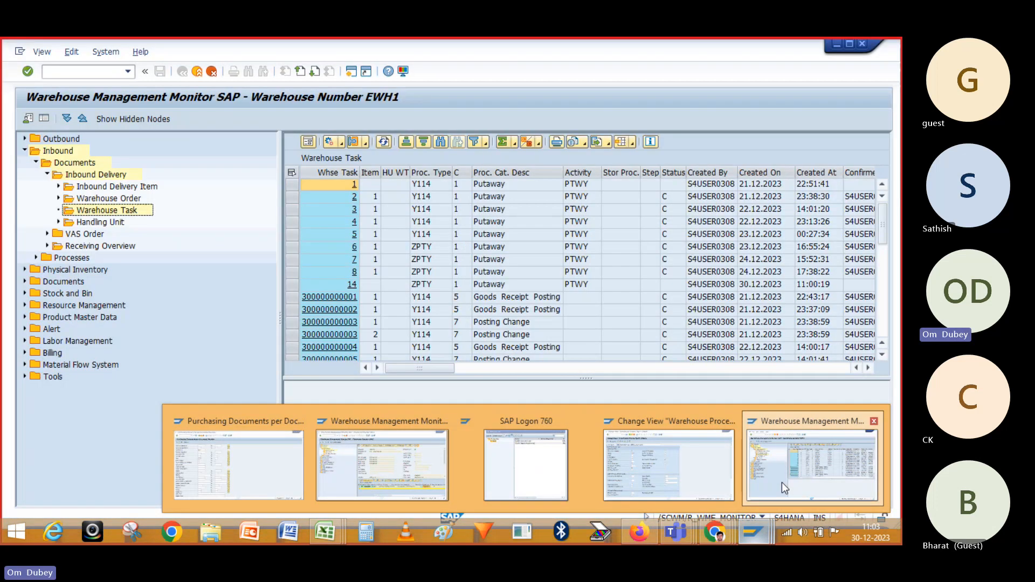
click(782, 483)
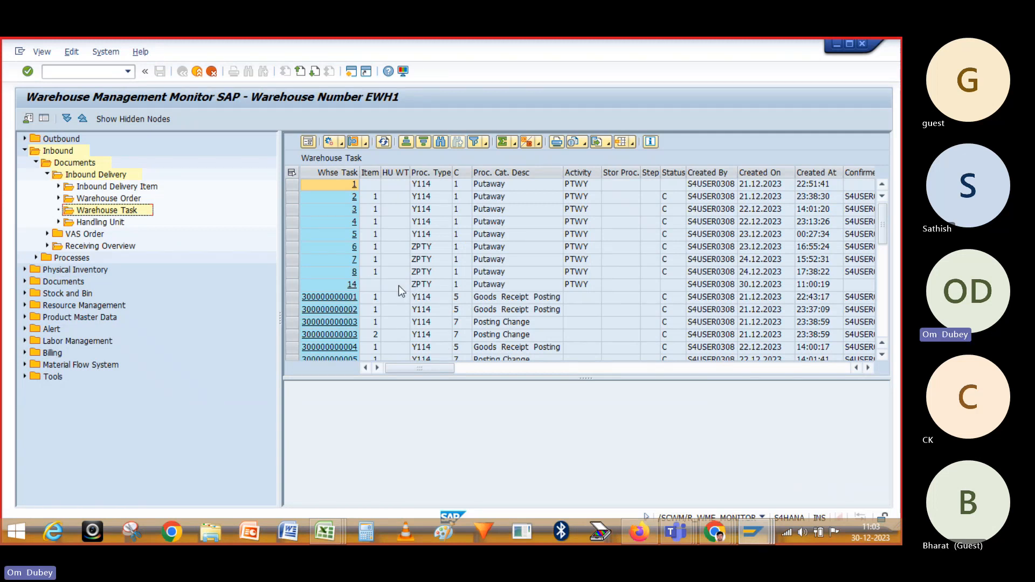
click(287, 284)
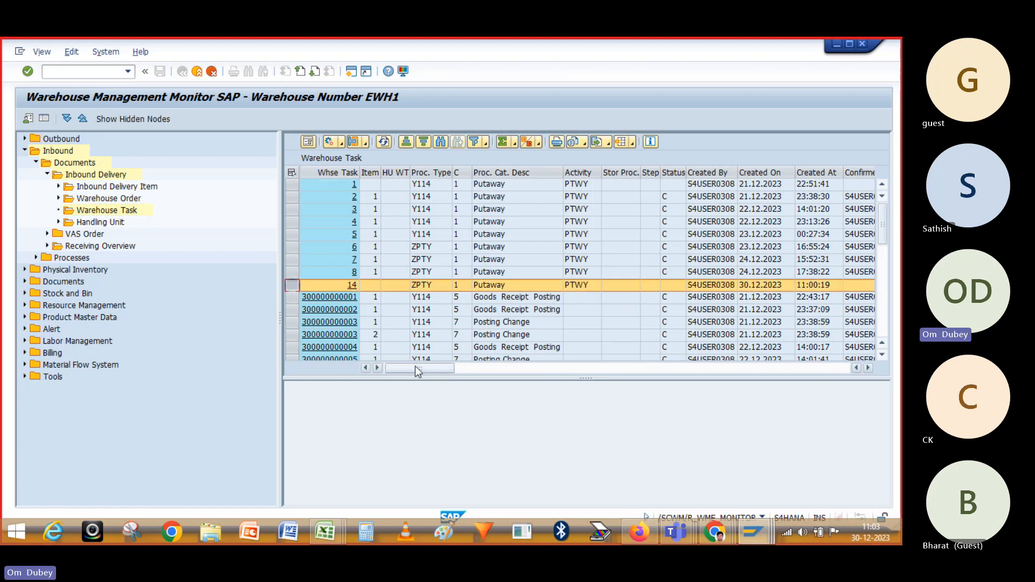
drag(415, 367, 634, 367)
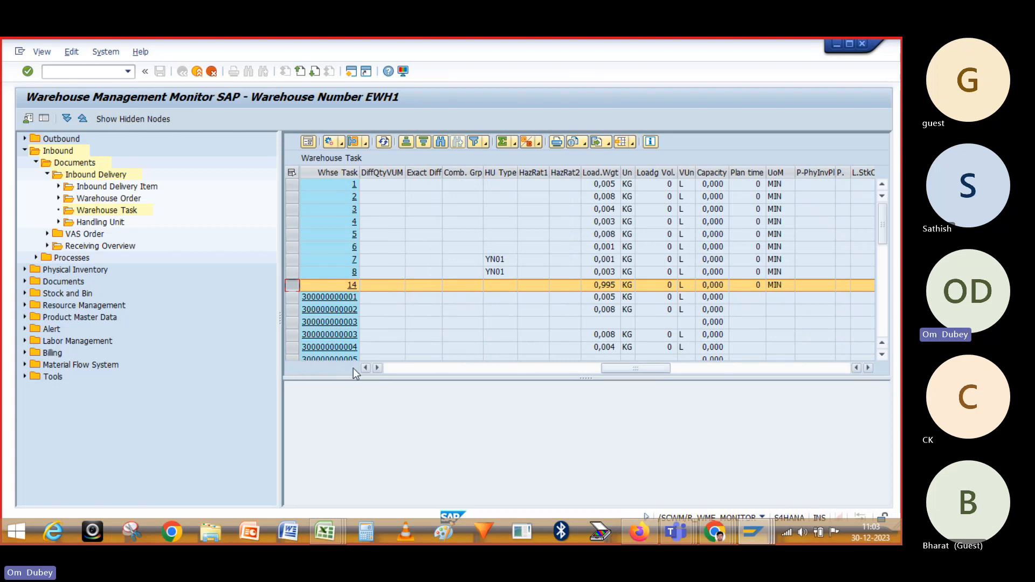
click(367, 367)
click(368, 367)
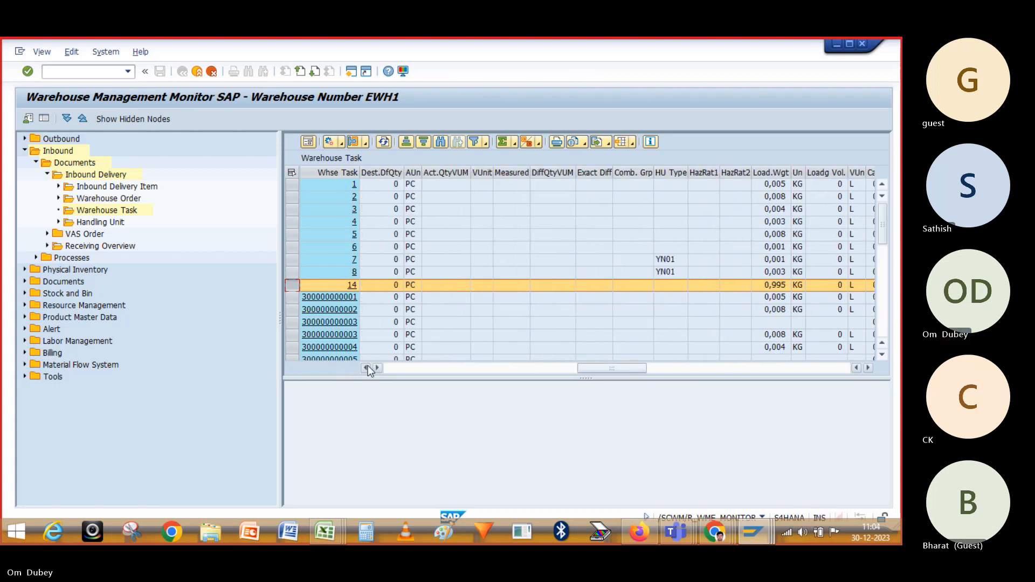
click(367, 367)
click(368, 367)
click(368, 367)
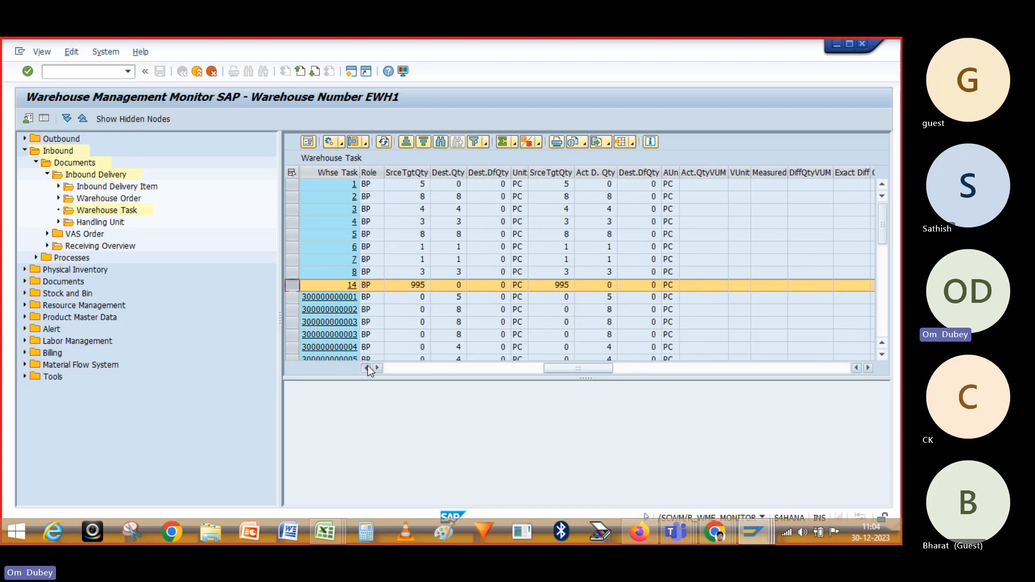
click(368, 367)
click(368, 367)
click(368, 367)
click(368, 367)
click(368, 367)
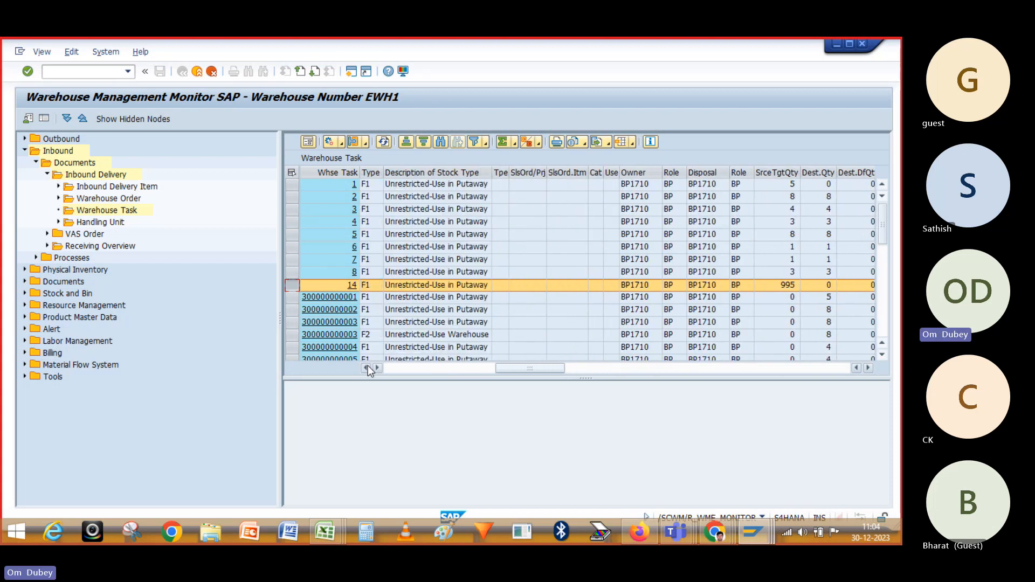
Display warehouse task 14 in form view and review its stock data, reference document and warehouse order
click(307, 142)
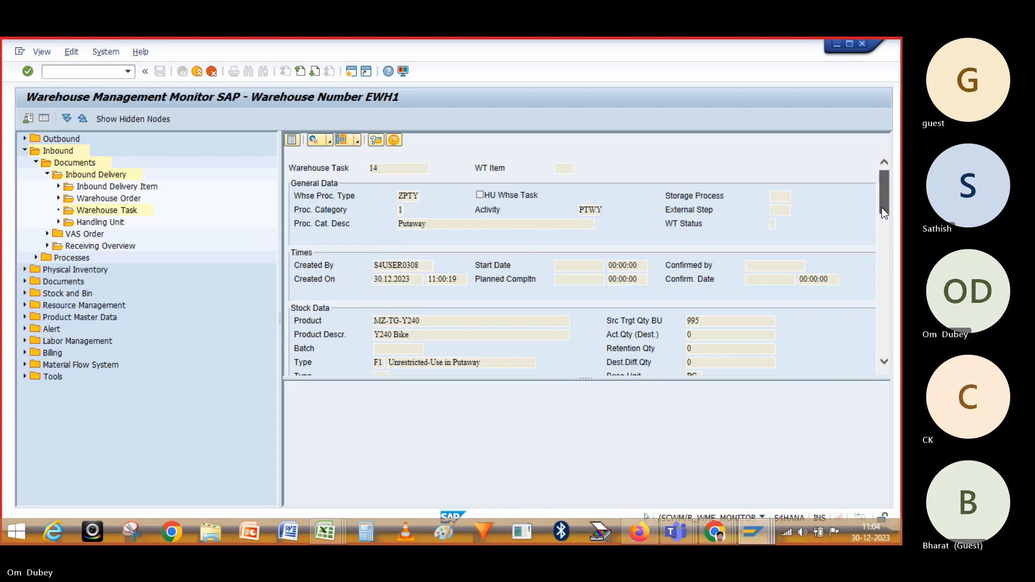
scroll(884, 212, down, 2)
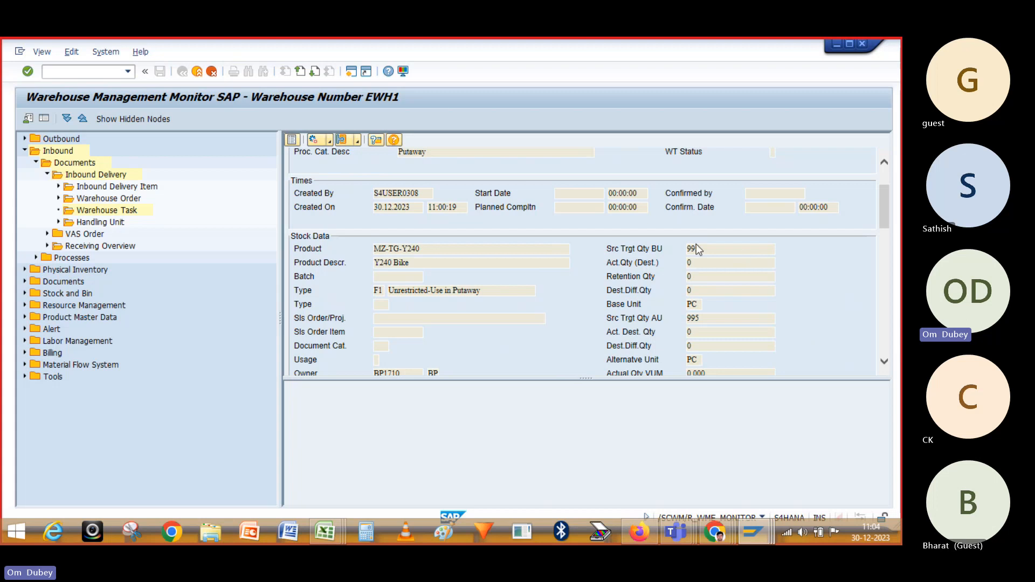
drag(882, 220, 885, 332)
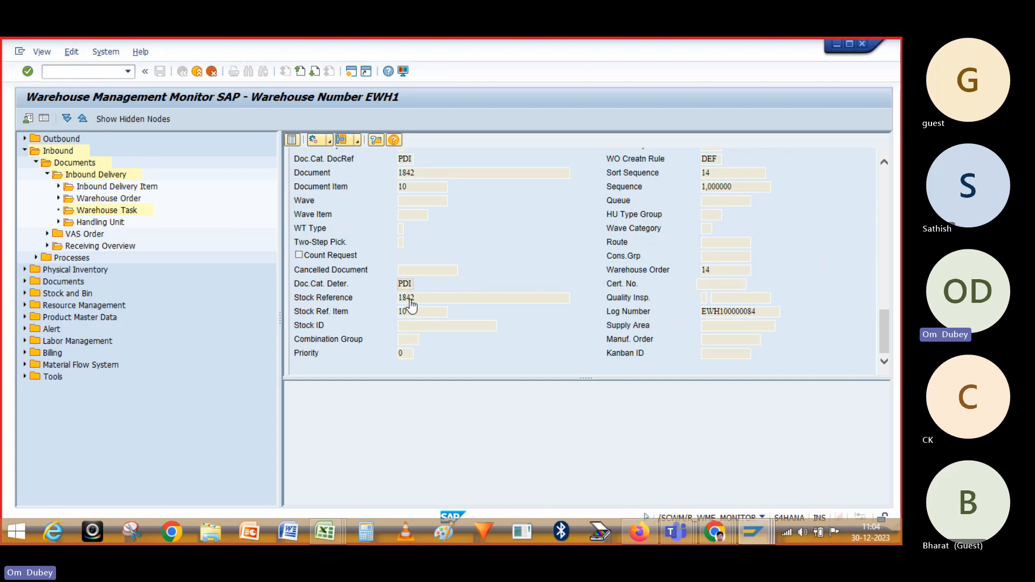
Switch to the Book2 workbook in Excel and fill cell E3, IBD (EWM) 1842, with yellow
key(alt+Tab)
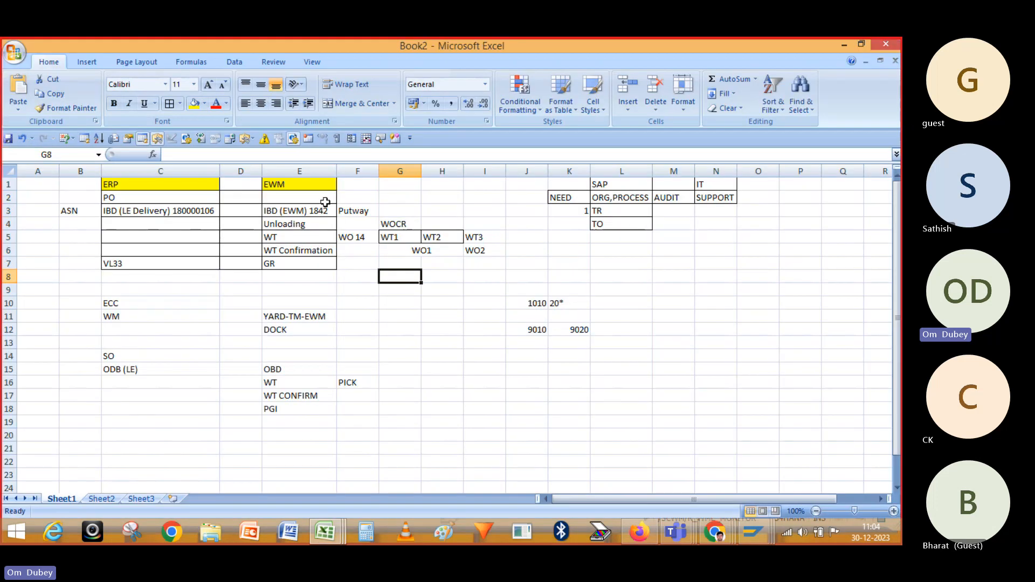
click(316, 214)
click(344, 235)
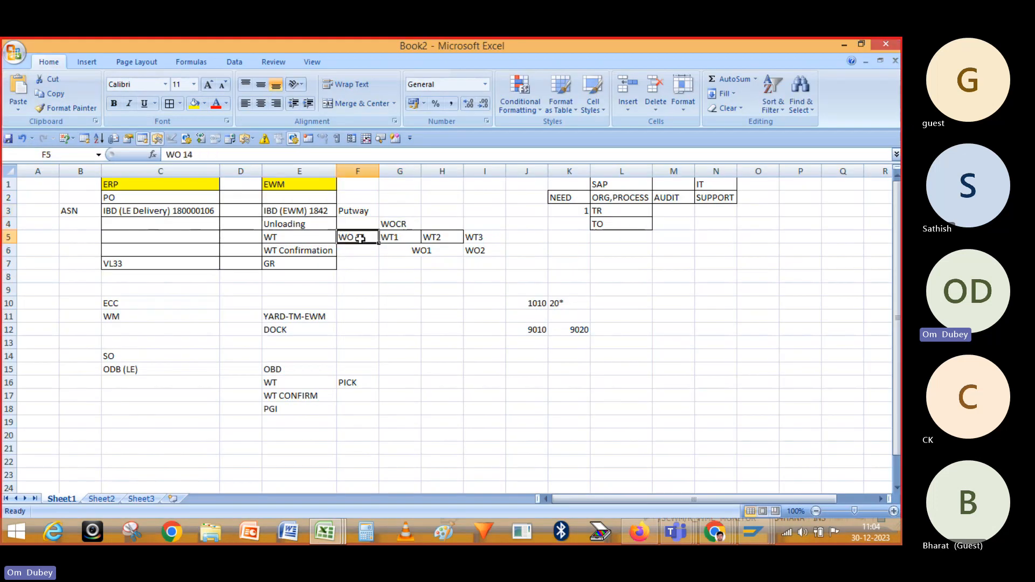
click(315, 214)
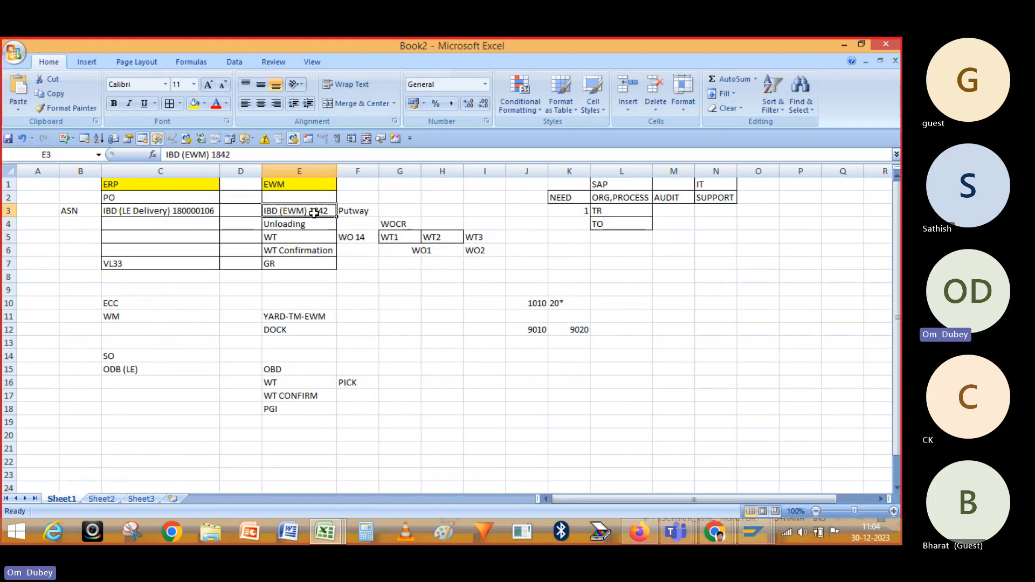
click(193, 104)
Leave the warehouse task display in SAP and fill the Unloading and WT cells E4 and E5 yellow in the Excel workbook
click(284, 221)
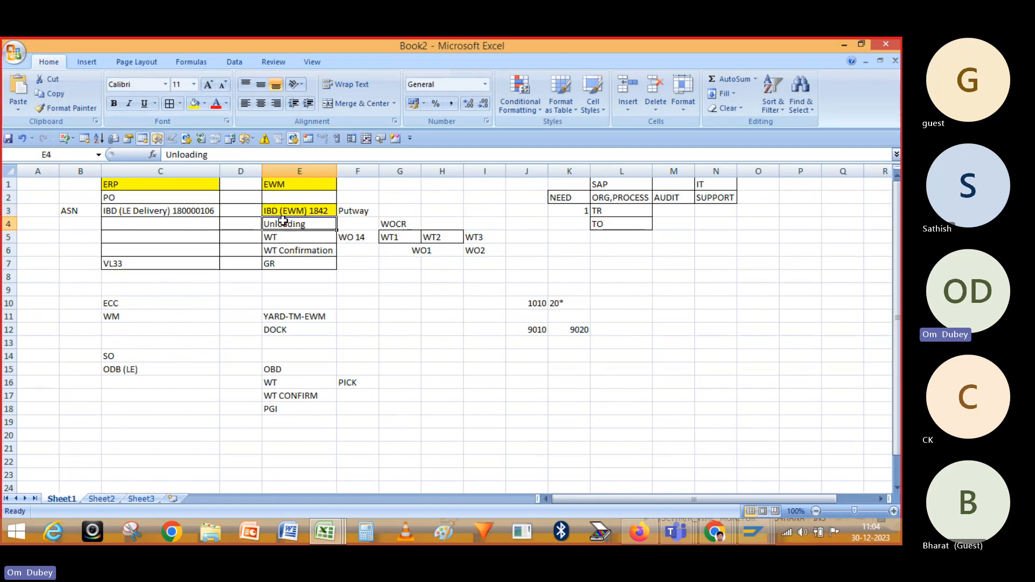
key(alt+Tab)
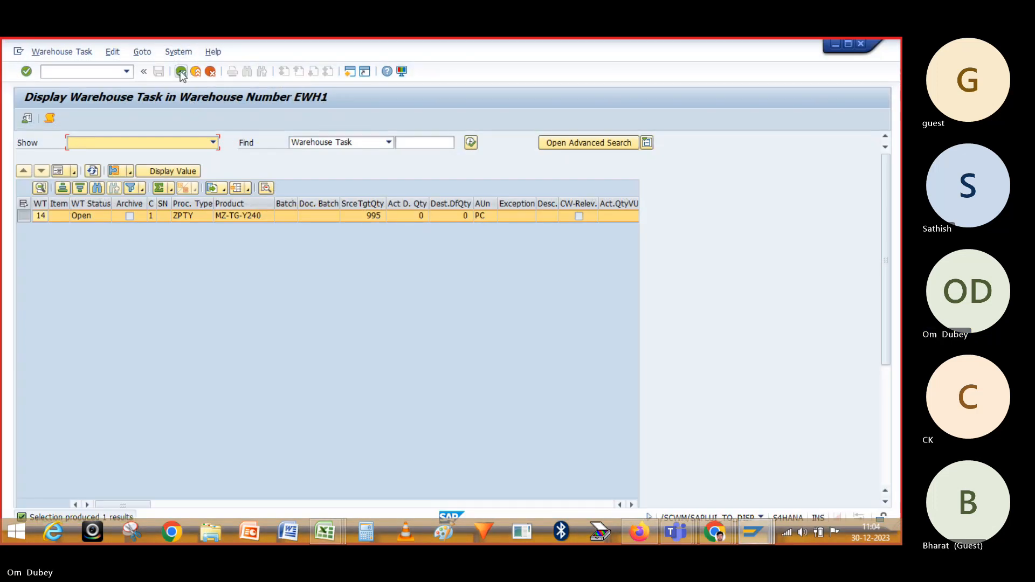
click(182, 71)
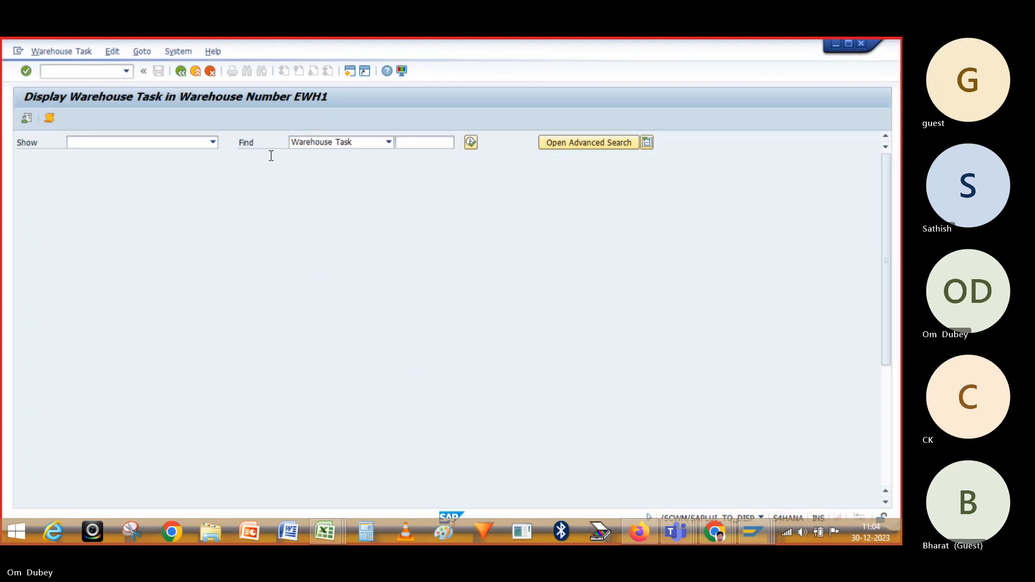
key(alt+Tab)
click(193, 104)
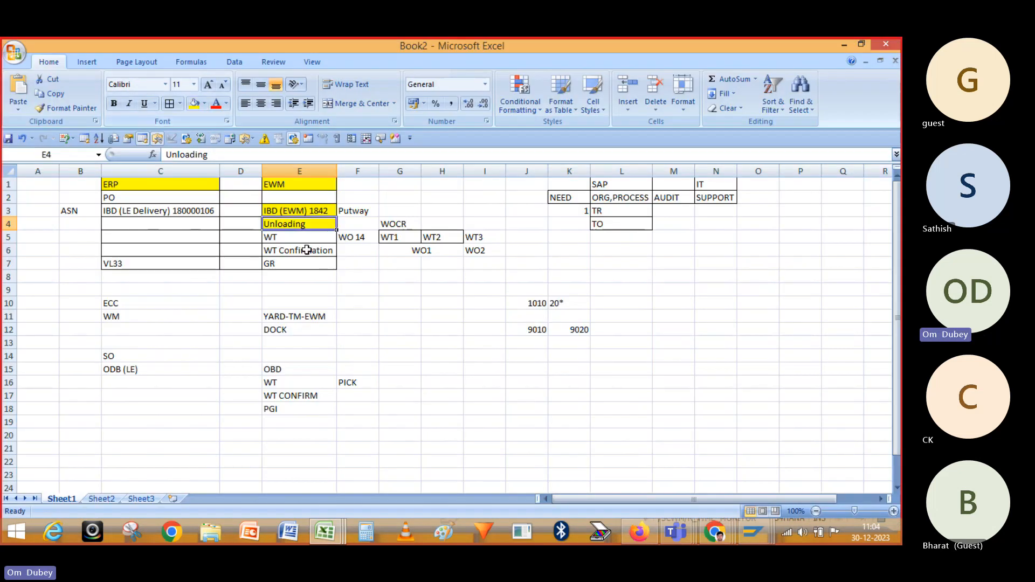
click(285, 237)
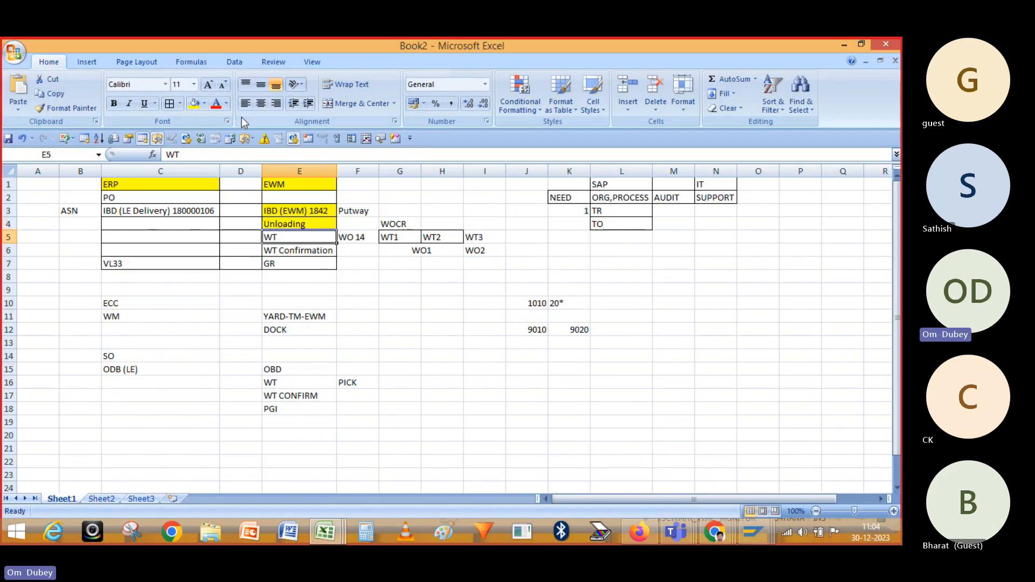
click(194, 104)
Switch back to SAP, exit the monitor and restart it with transaction /n/scwm/mon
key(alt+Tab)
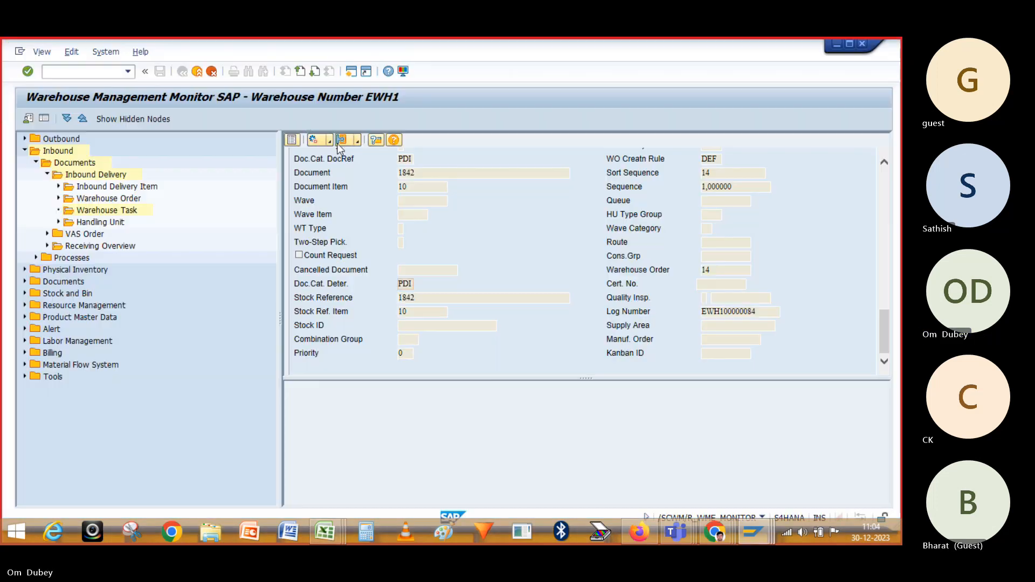
click(196, 72)
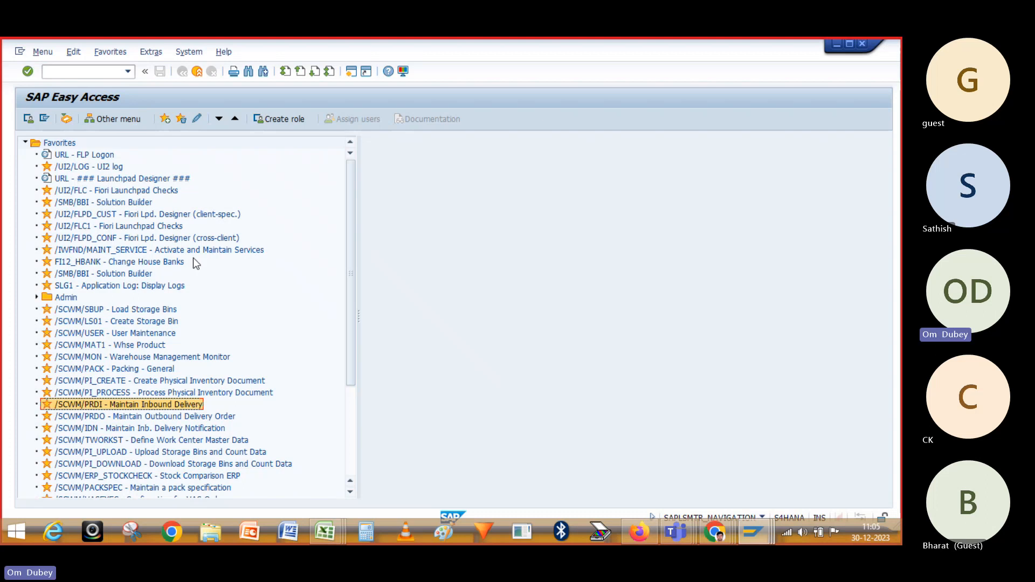
click(128, 75)
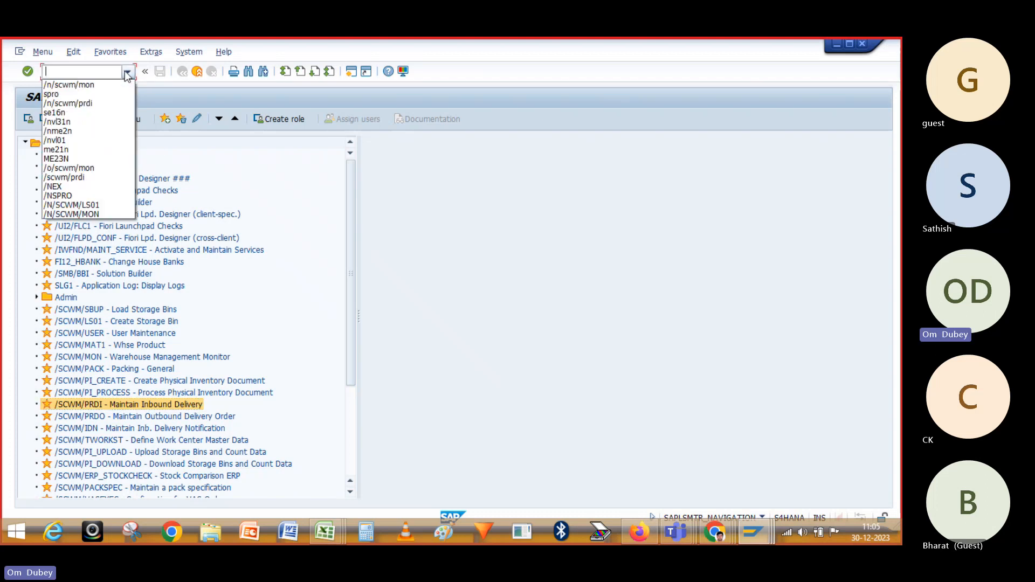
click(99, 82)
key(Return)
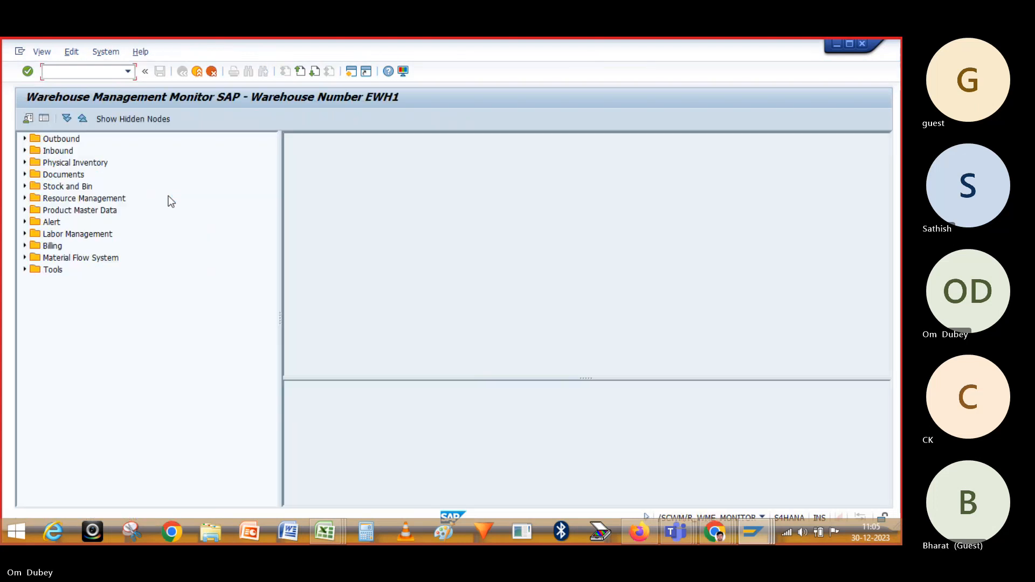
Open the selection criteria for inbound delivery warehouse tasks again in the restarted monitor
click(25, 150)
click(36, 163)
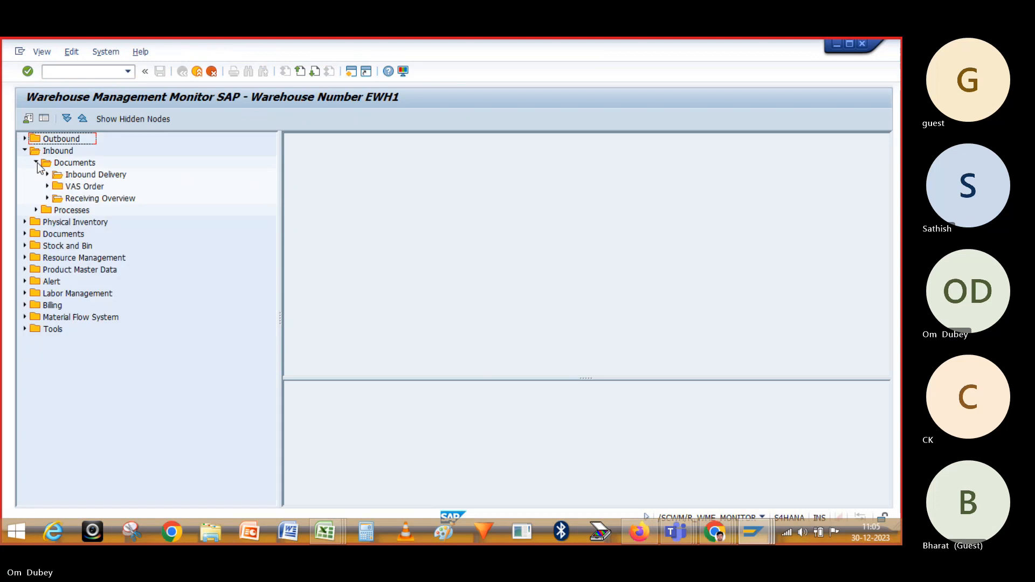
click(47, 174)
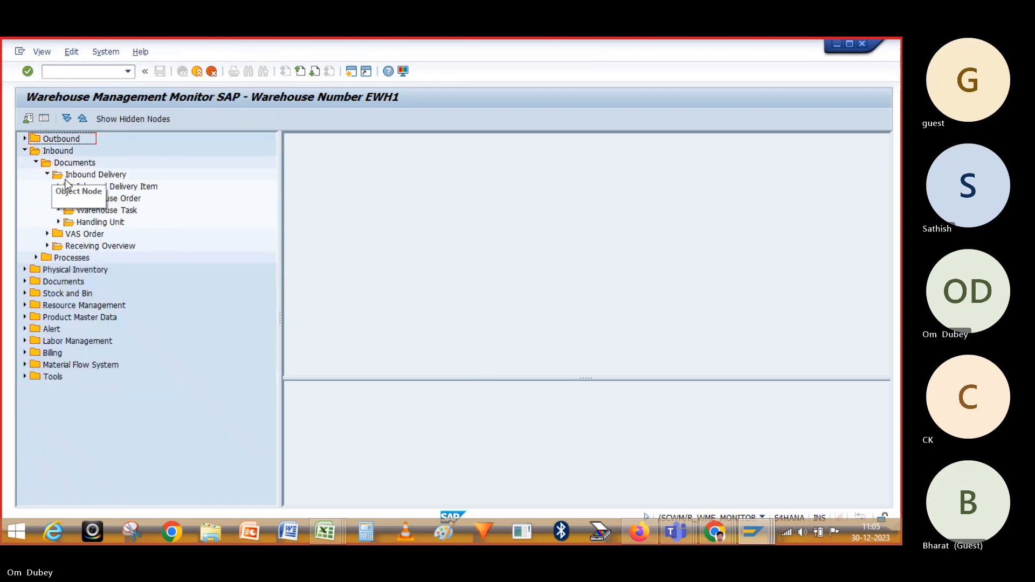
double_click(94, 210)
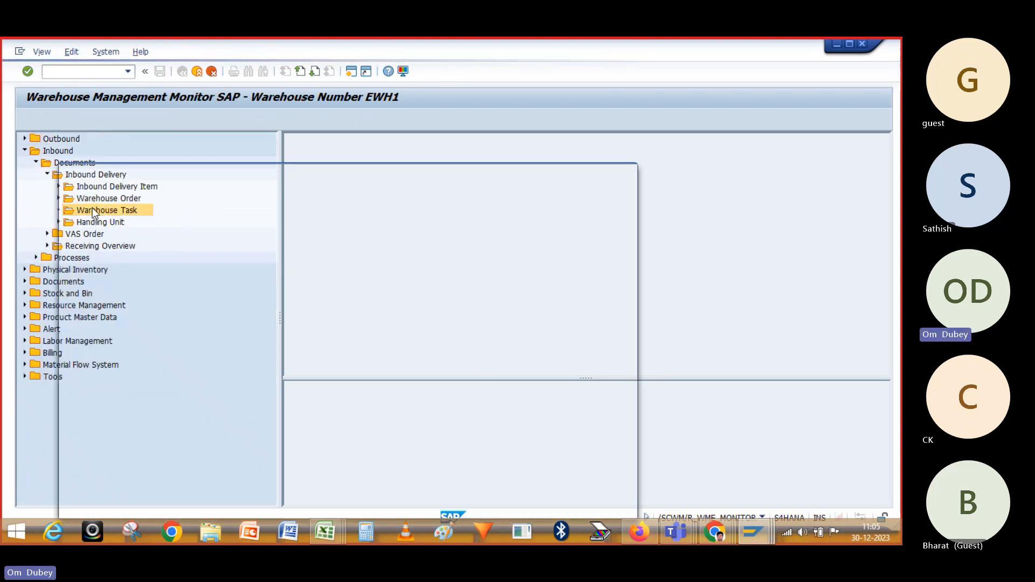
Run the warehouse task selection without further criteria, accept the long-running query, and return to the resulting task list in the SAP monitor
click(521, 507)
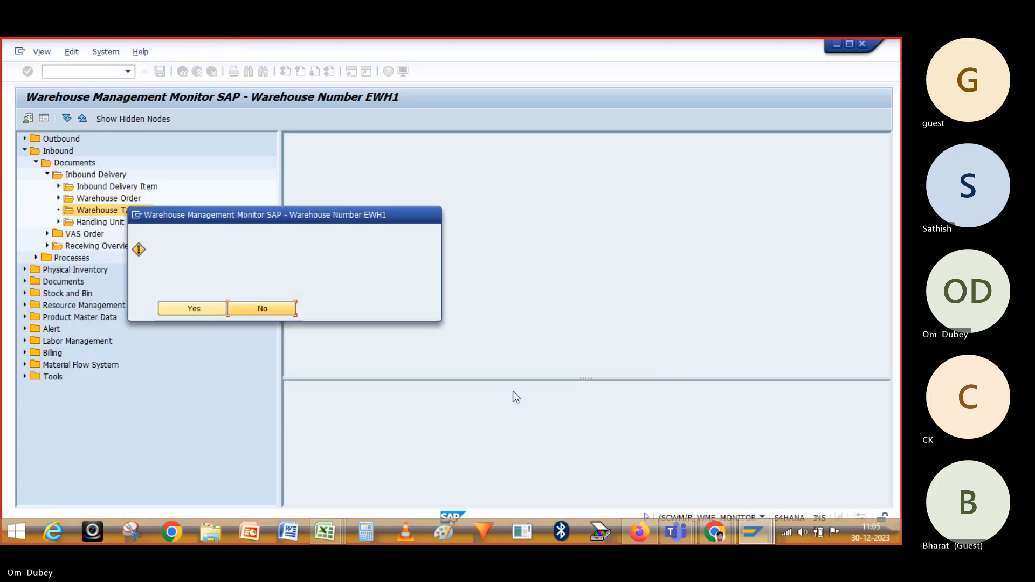
click(194, 307)
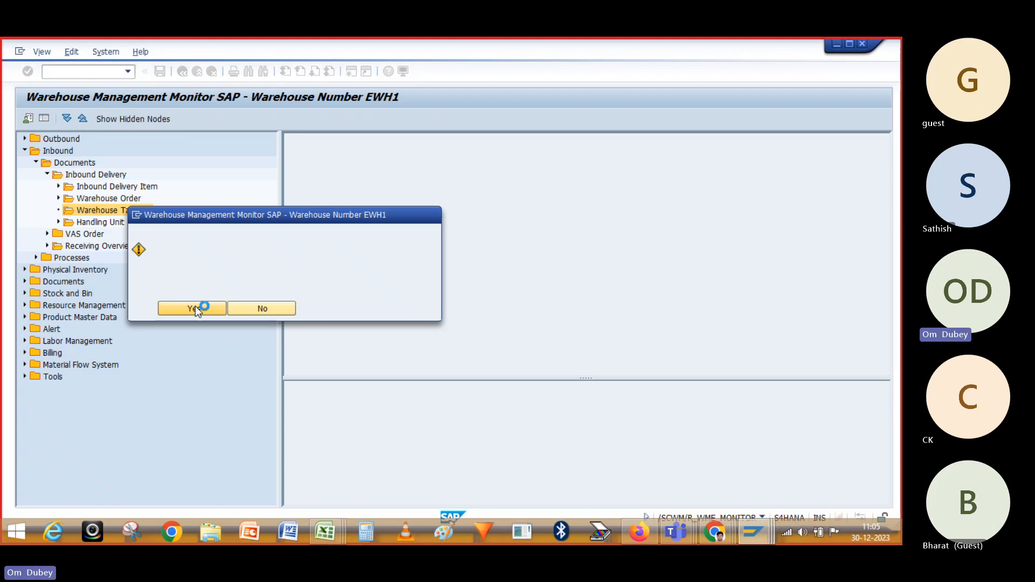
key(alt+Tab)
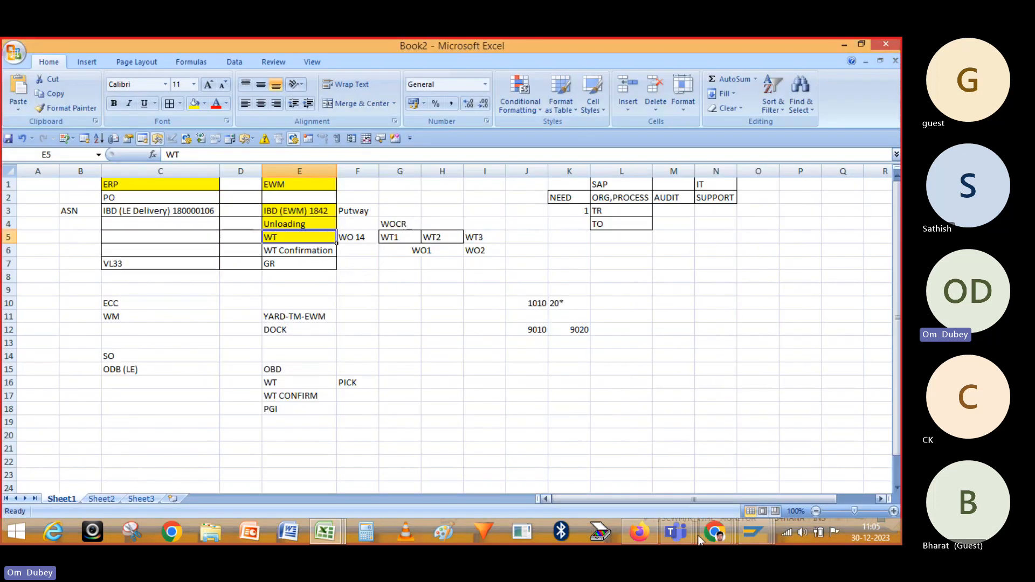
mouse_move(753, 533)
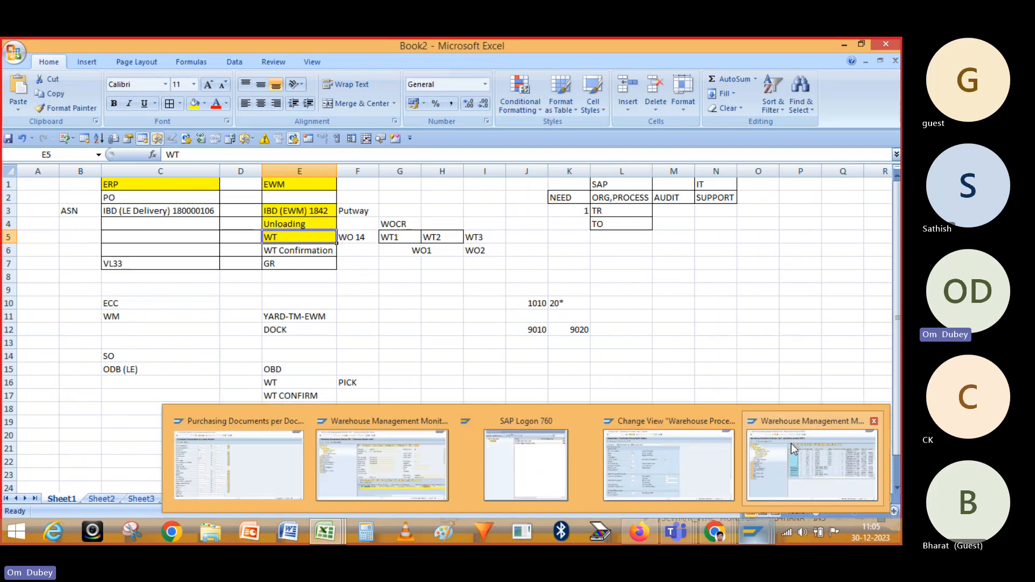
click(792, 449)
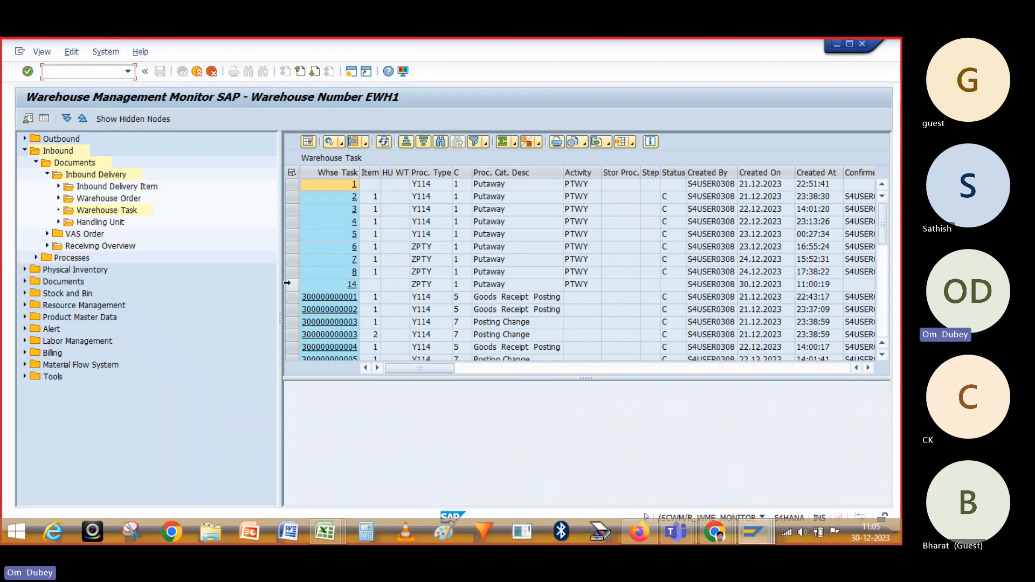
Confirm putaway warehouse task 14 in the background, close the log, and accept the list refresh
click(341, 141)
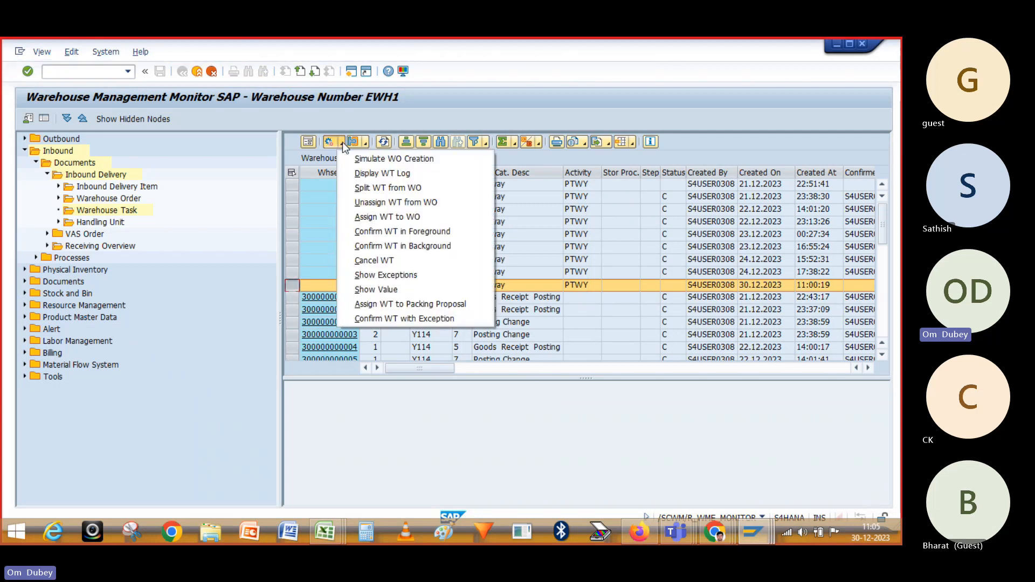
click(473, 93)
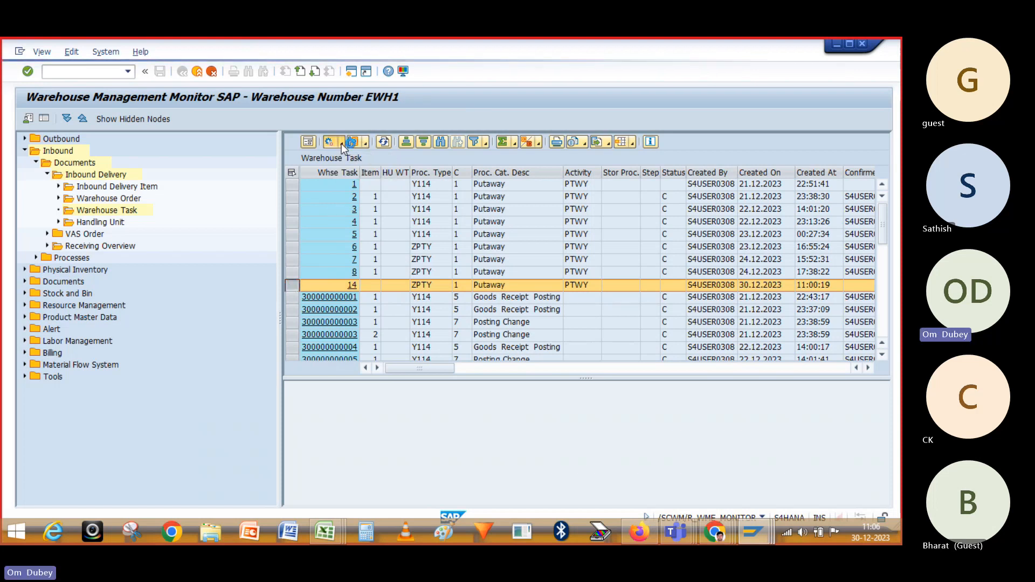
click(341, 143)
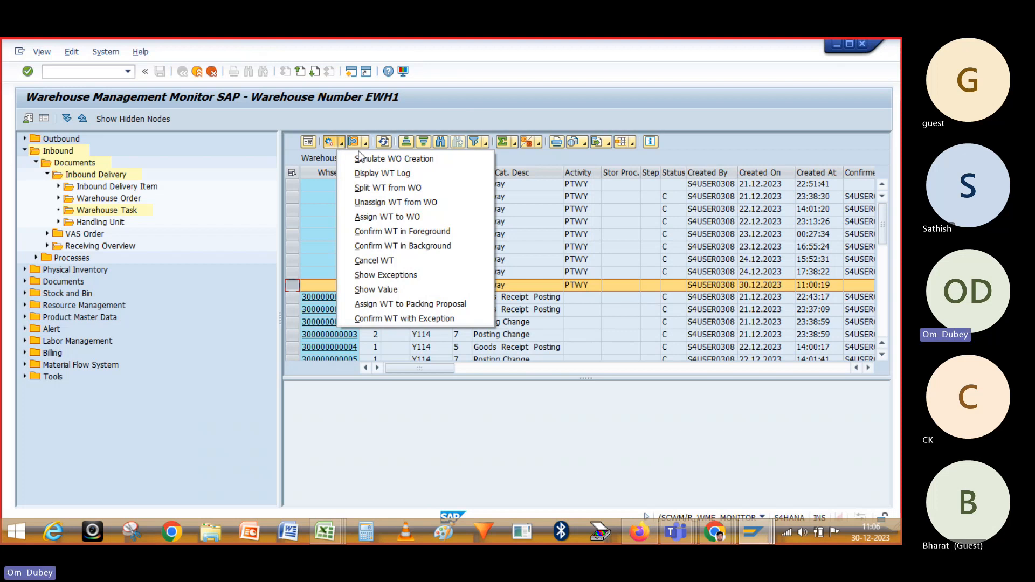
click(384, 246)
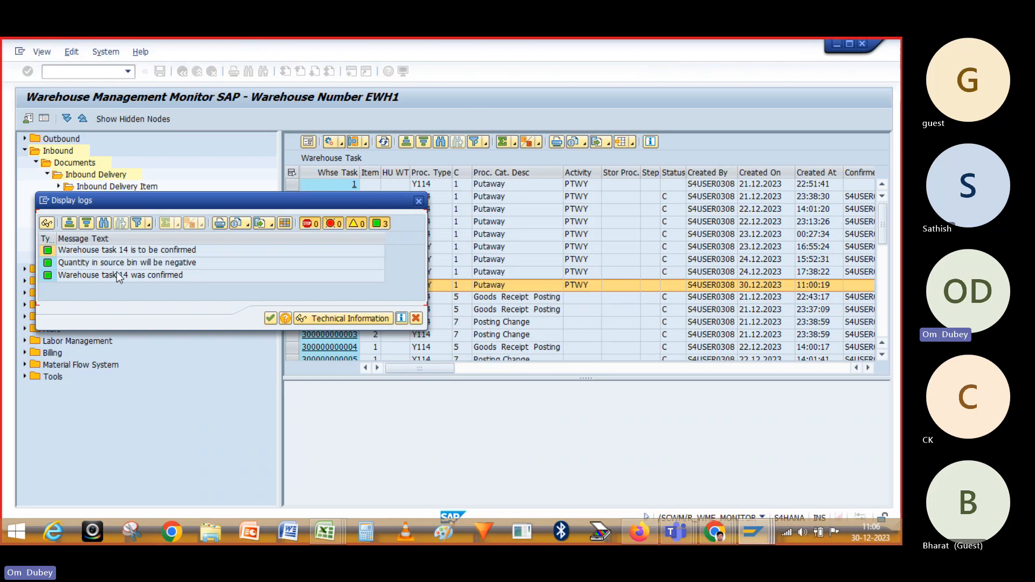
click(273, 322)
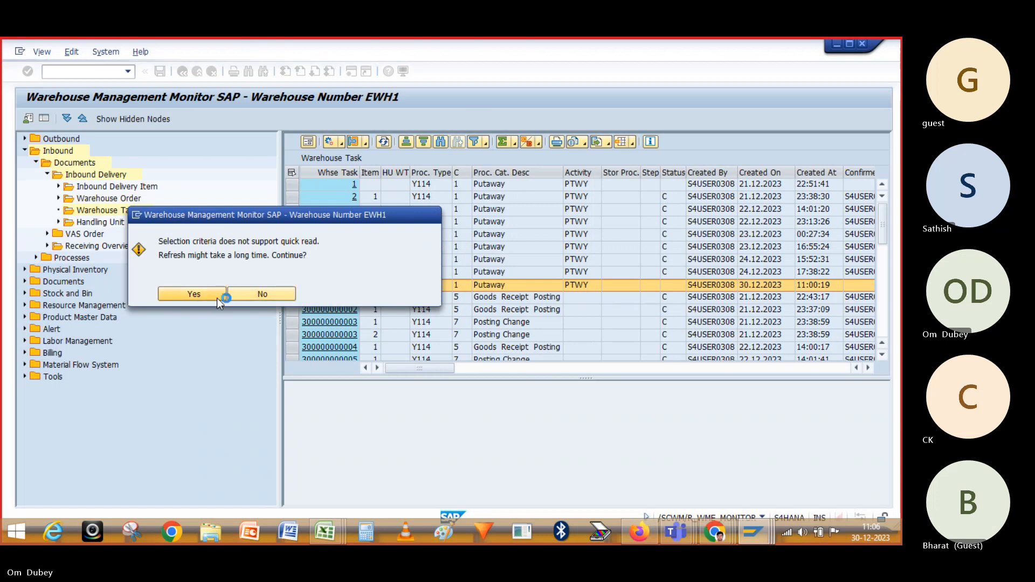
click(217, 297)
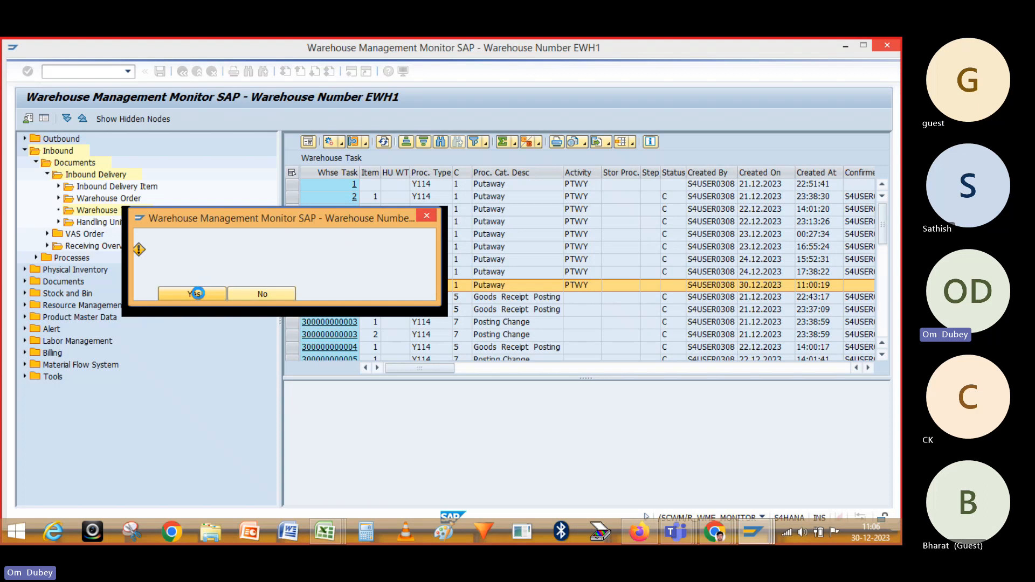
Switch to the Book2 workbook in Excel and enter IBD in cell R2
key(alt+Tab)
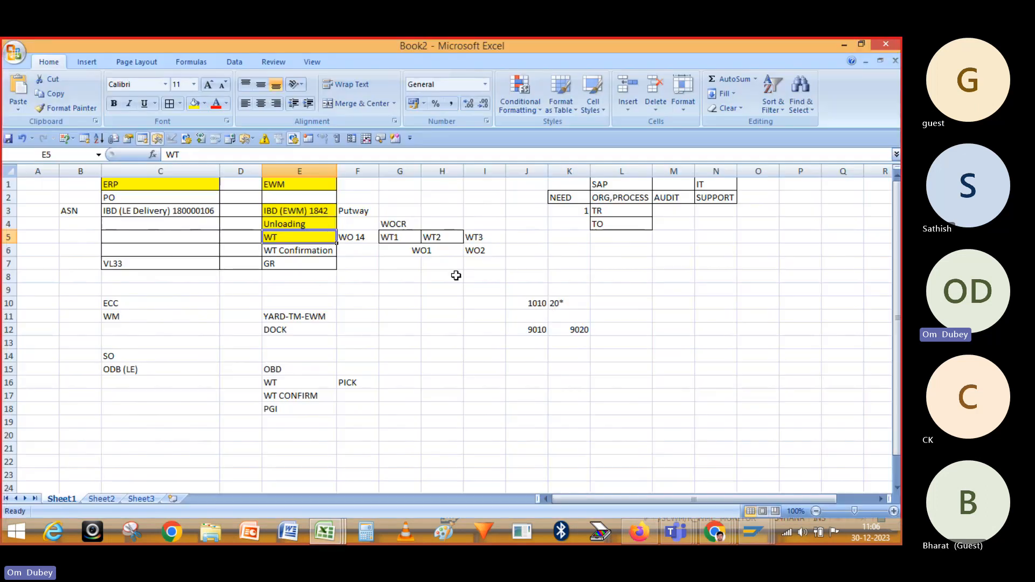
click(738, 251)
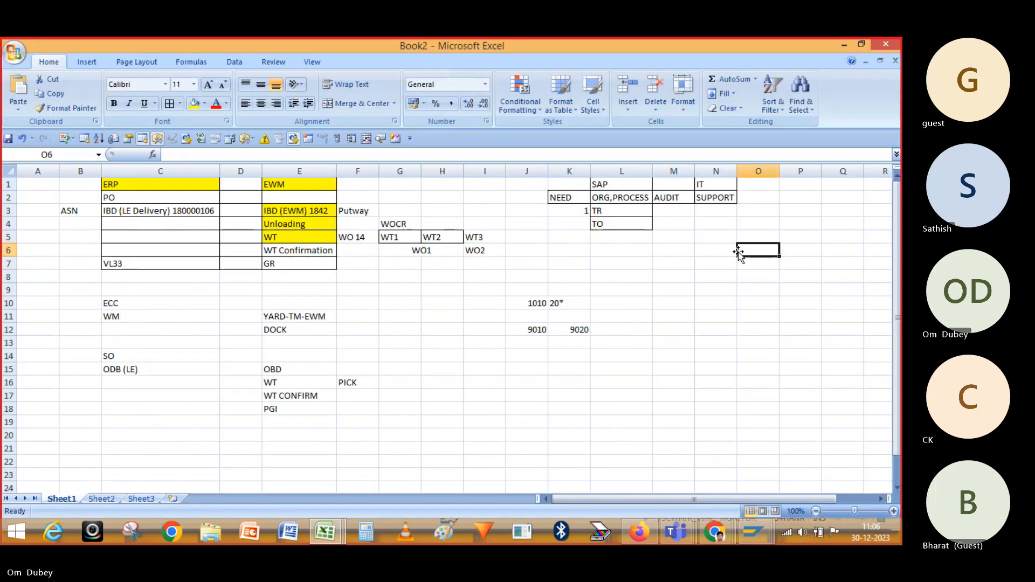
key(Right)
key(Right)
key(Right)
key(Right)
key(Right)
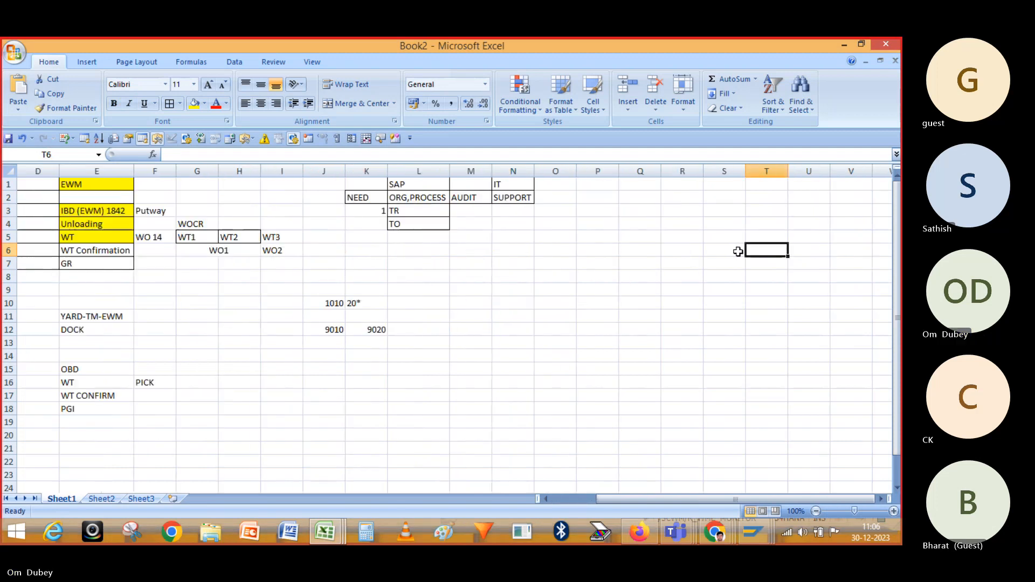
click(675, 198)
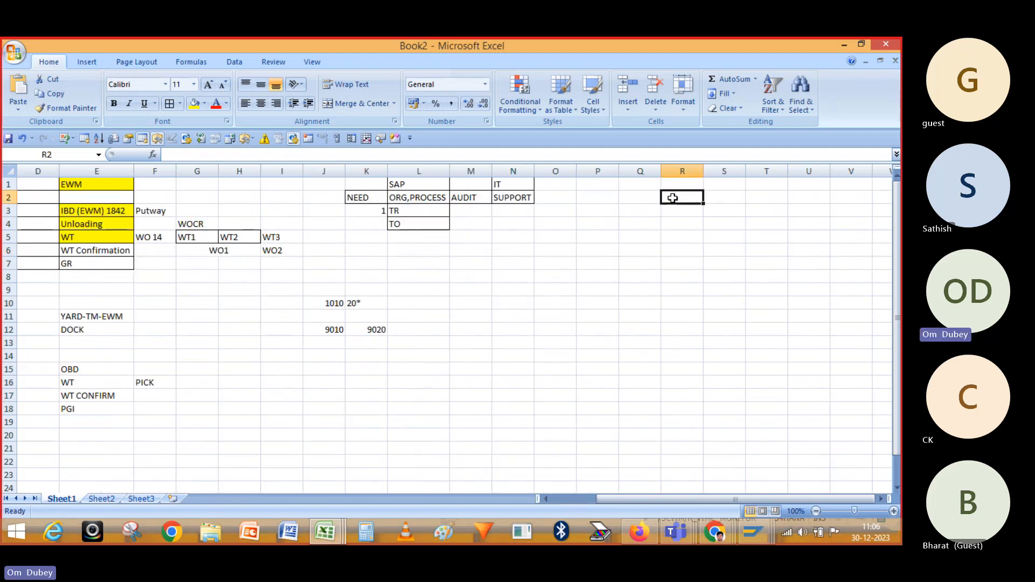
text(ib)
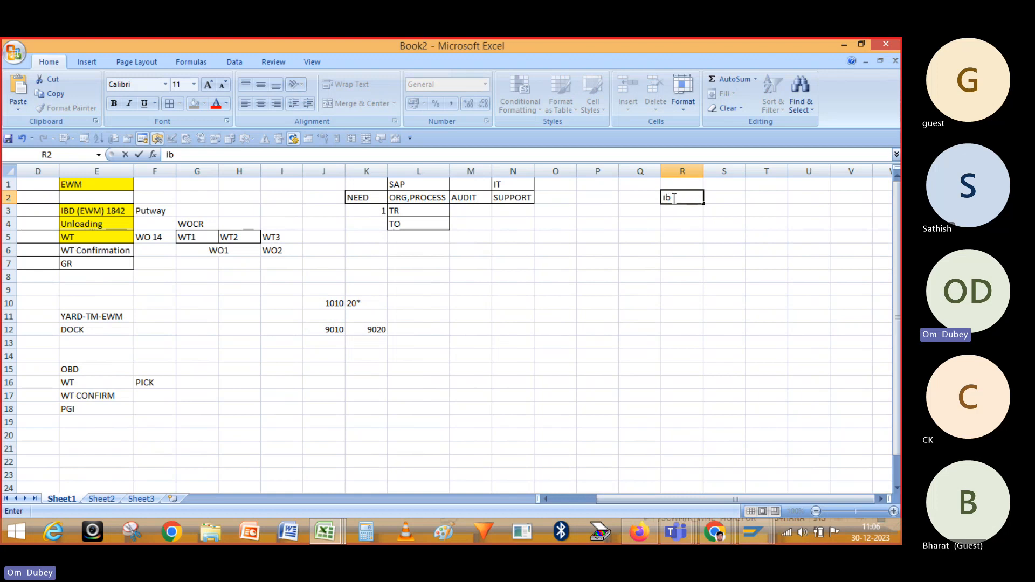
text(d)
key(BackSpace)
key(BackSpace)
key(BackSpace)
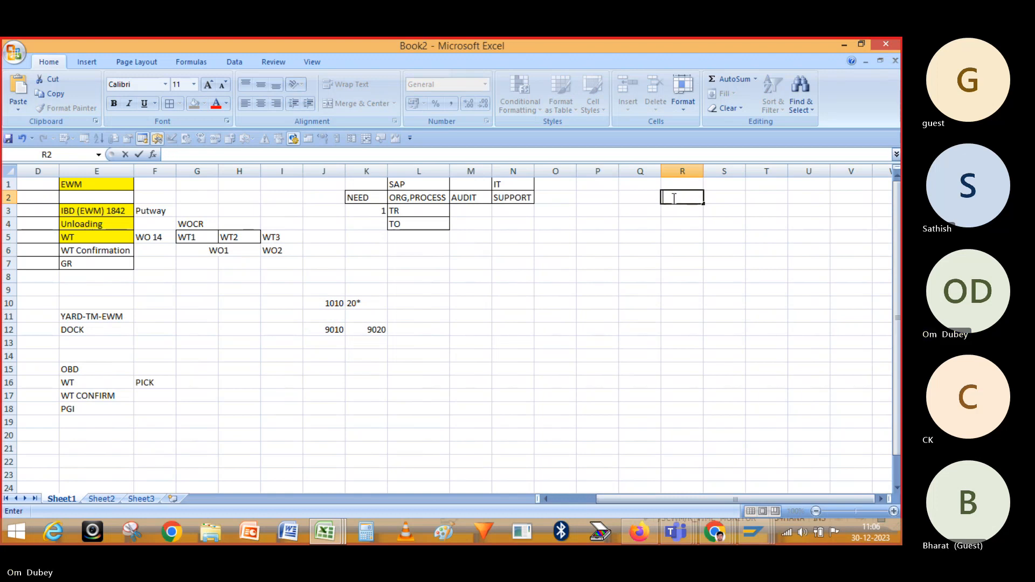
text(IBD)
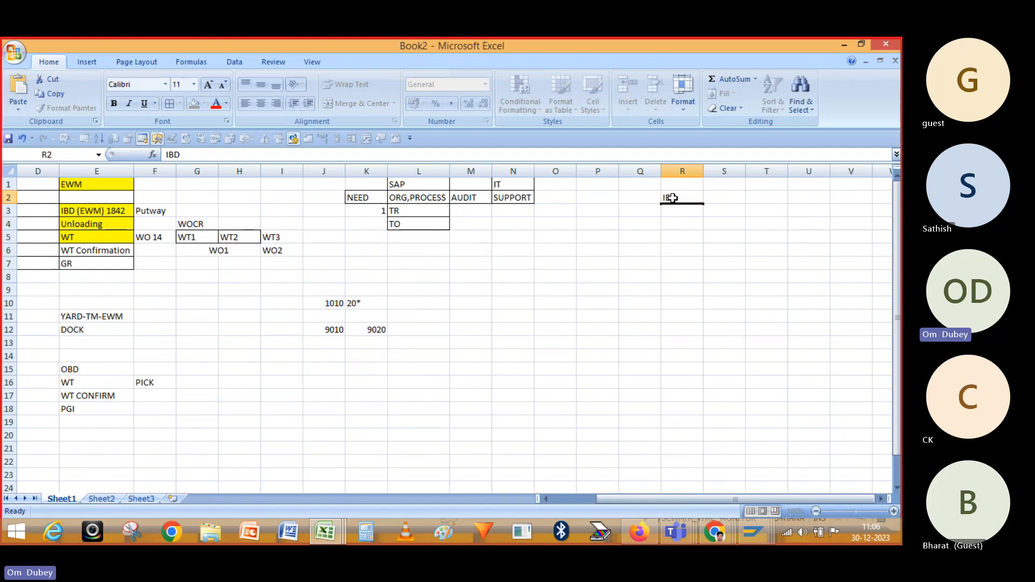
Enter PUTWAY in cell R3 and GR in cell R4 below the IBD note
key(Return)
text(PUTWAY)
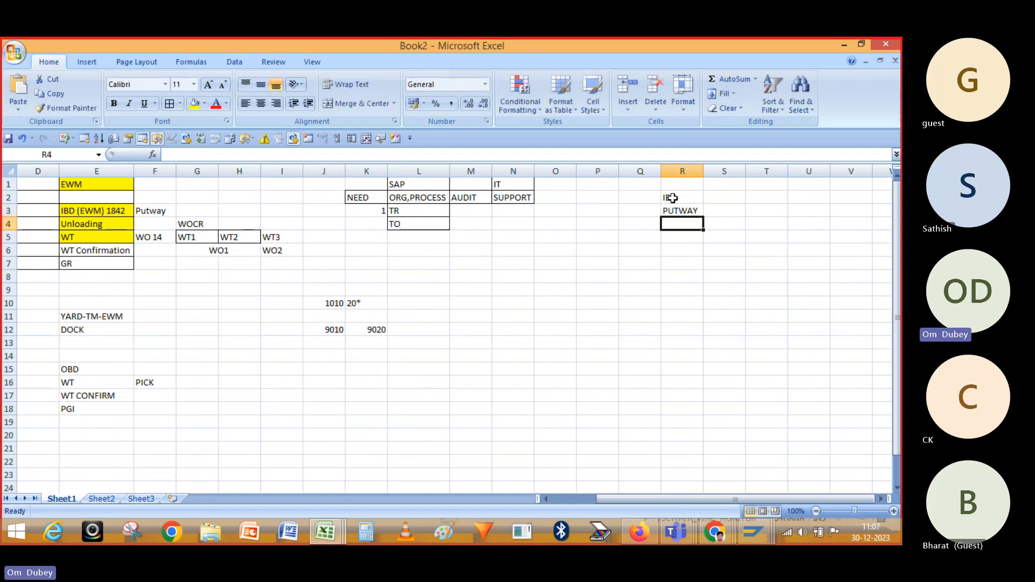
key(Return)
text(GR)
key(Return)
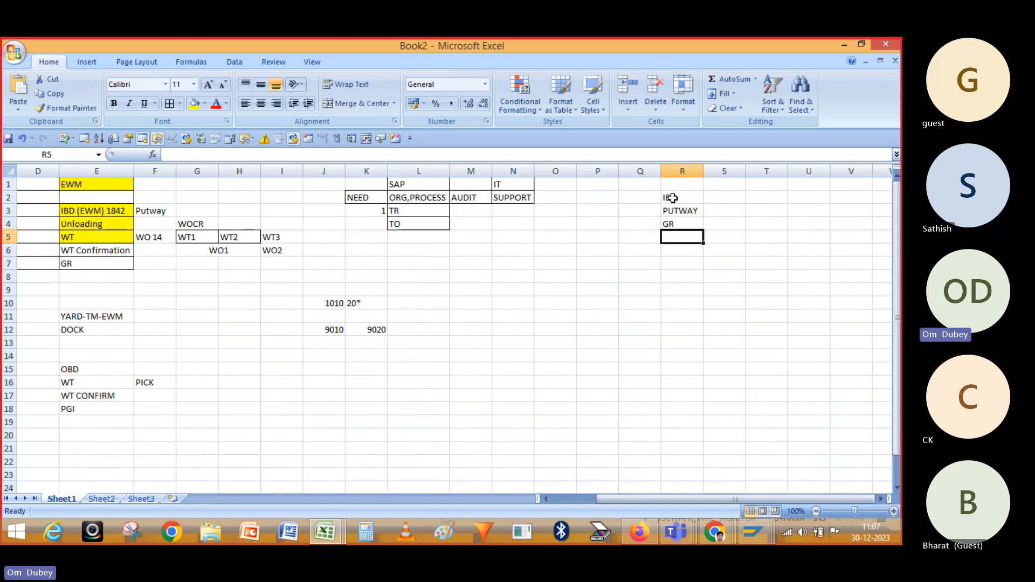
Enter INTERIM in cell Q4 beside the GR note
click(634, 224)
text(IN)
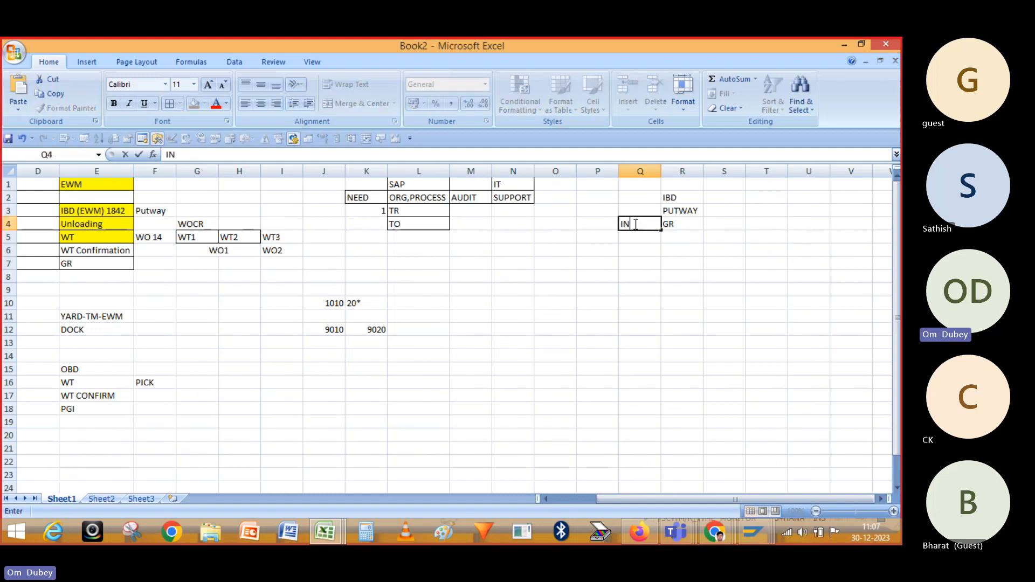
text(TERMIN)
key(BackSpace)
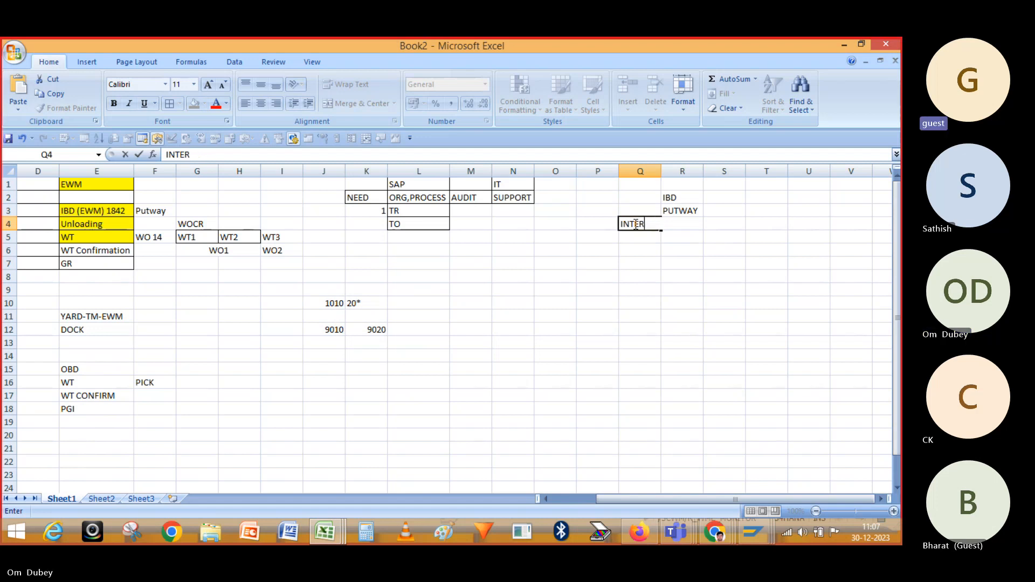
text(IM)
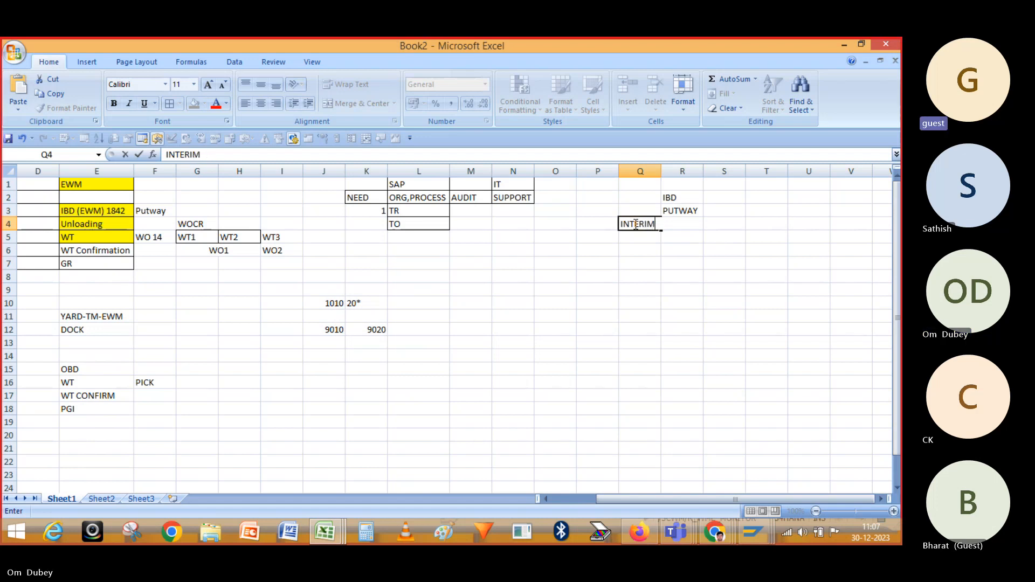
click(733, 269)
Switch back to the SAP monitor and check the status and creation details of warehouse task 14
key(alt+Tab)
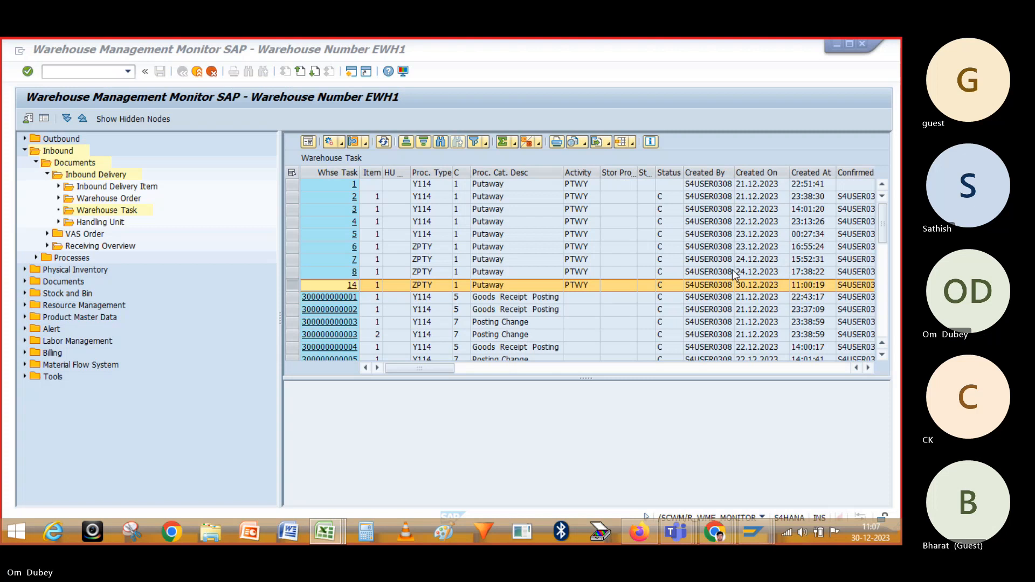
click(660, 285)
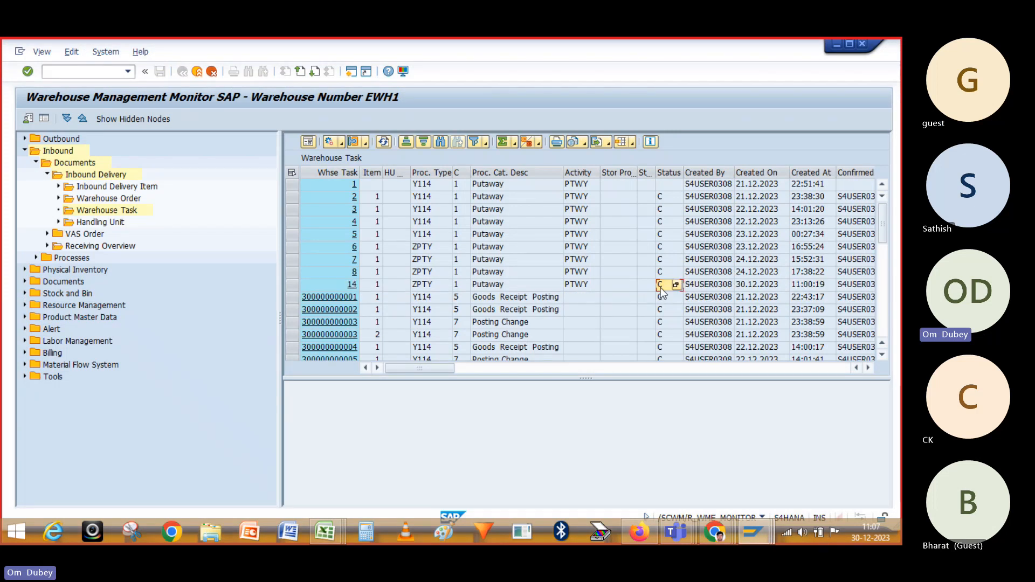
key(Tab)
key(Tab)
key(Tab)
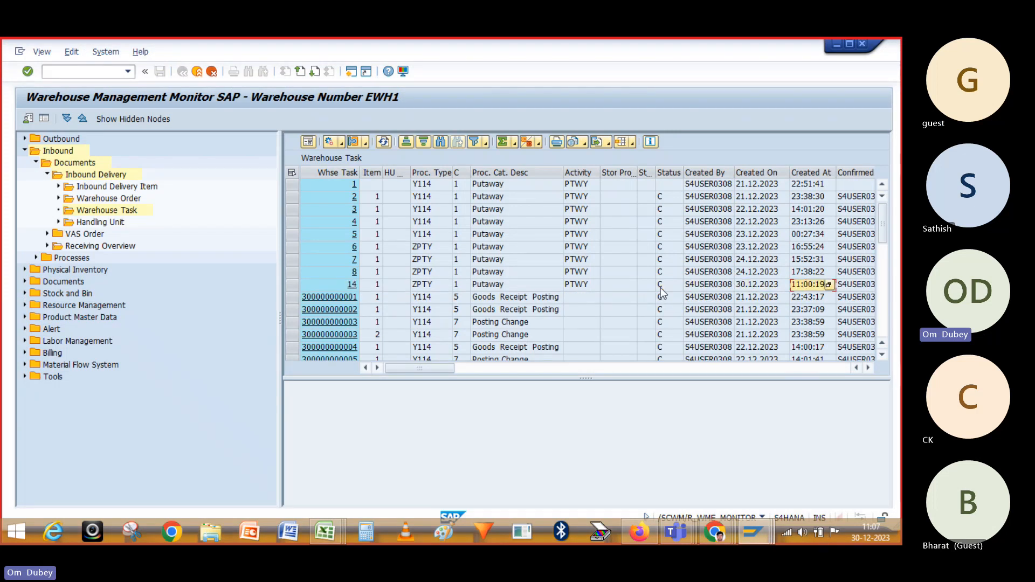
key(shift+Tab)
key(shift+Tab)
key(shift+Tab)
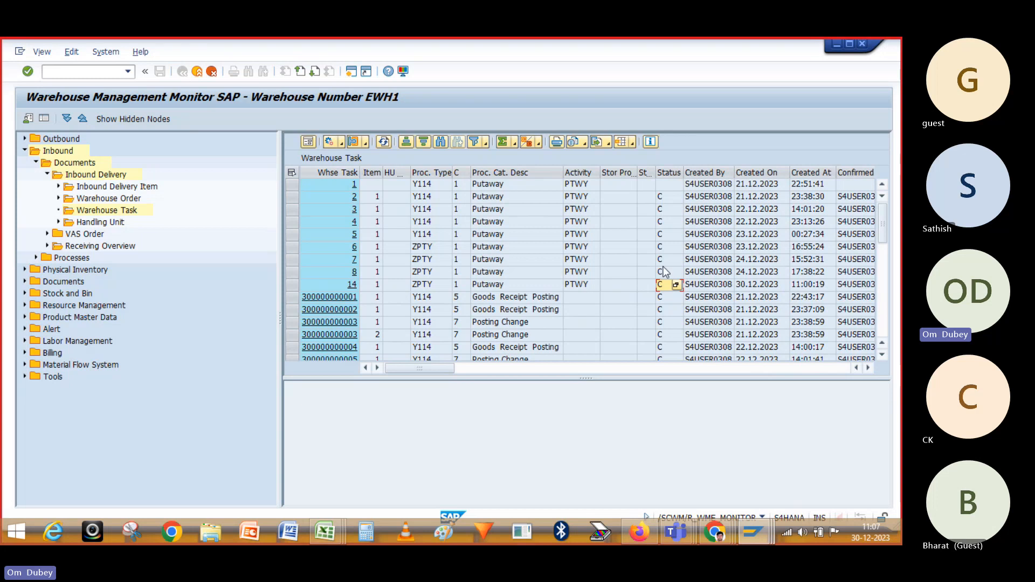
Glance at the WT cell in Excel, return to SAP, and open the selection criteria for inbound deliveries
key(alt+Tab)
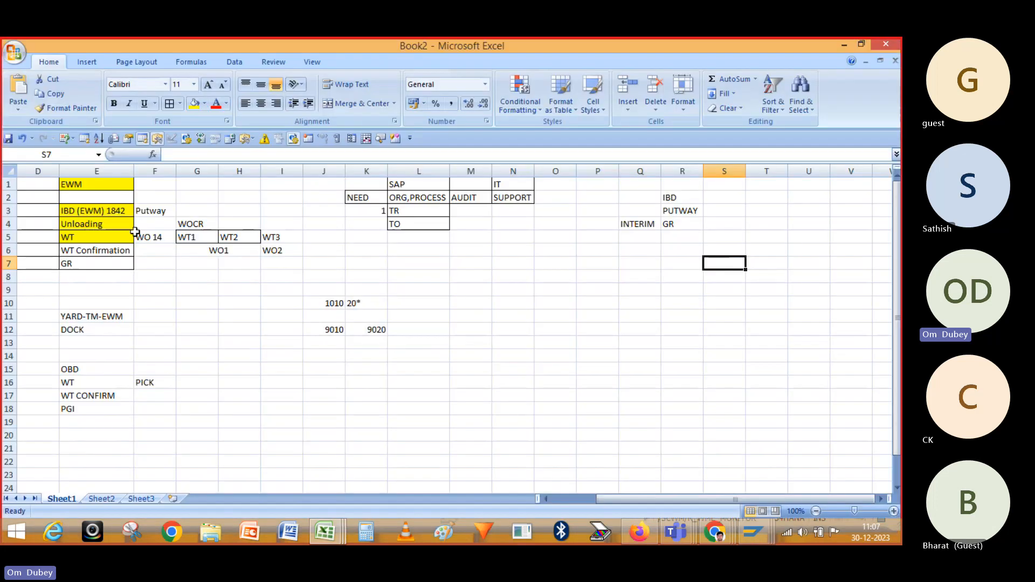
click(90, 237)
key(alt+Tab)
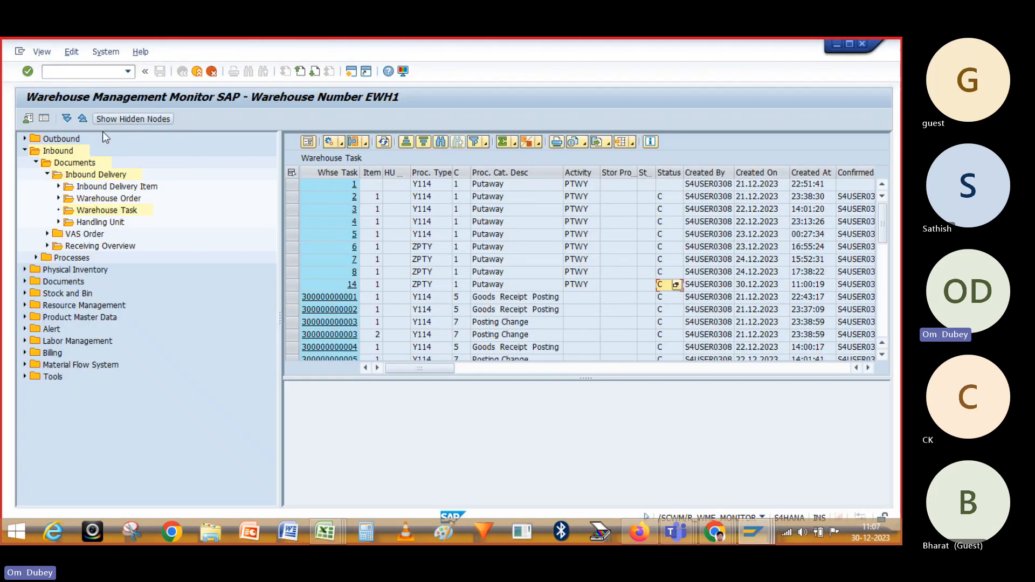
double_click(95, 174)
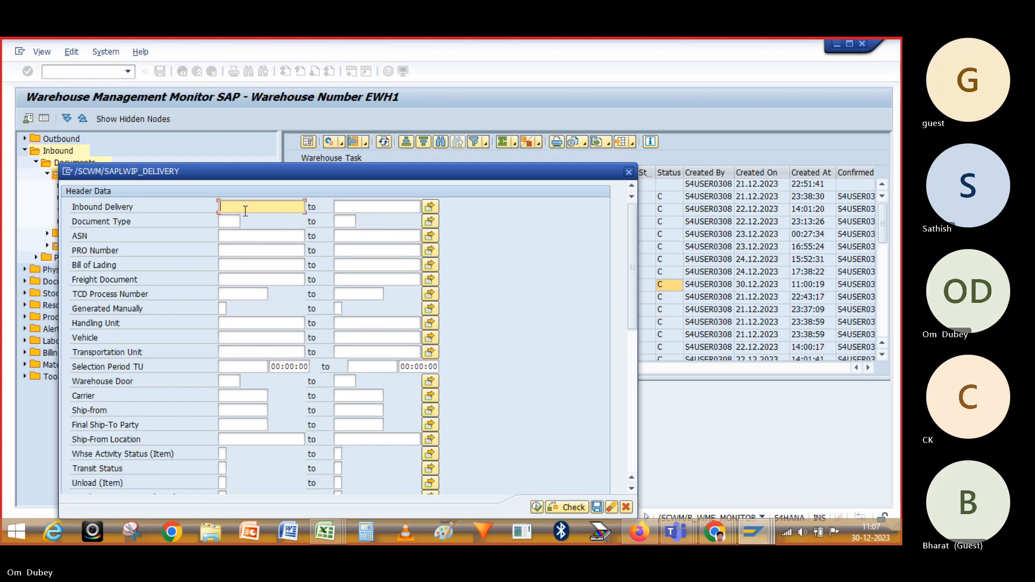
Switch to Excel, select the LE delivery number within cell C3, and return to SAP's inbound delivery selection criteria
key(alt+Tab)
click(85, 208)
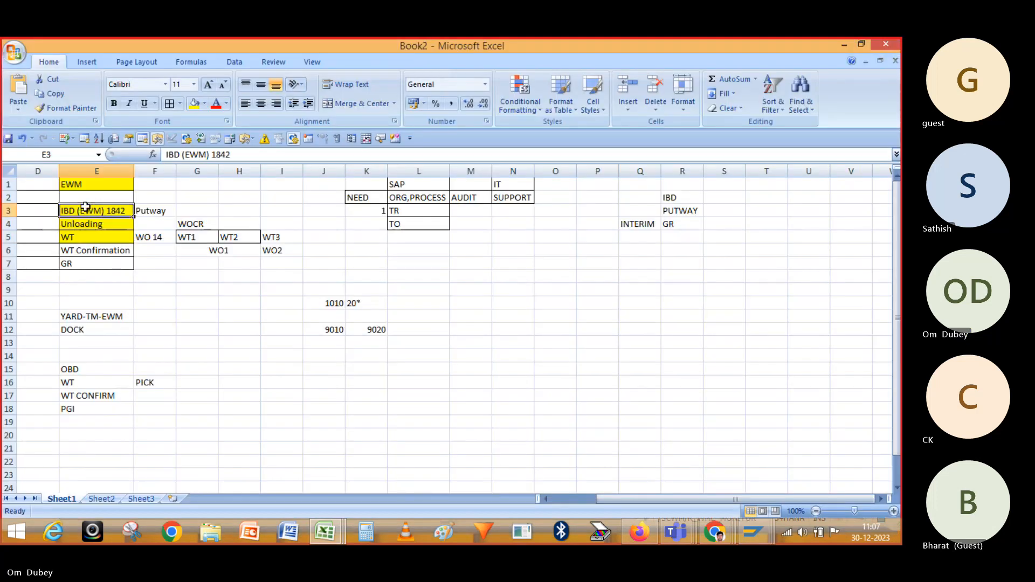
key(Left)
key(Left)
key(Left)
key(Left)
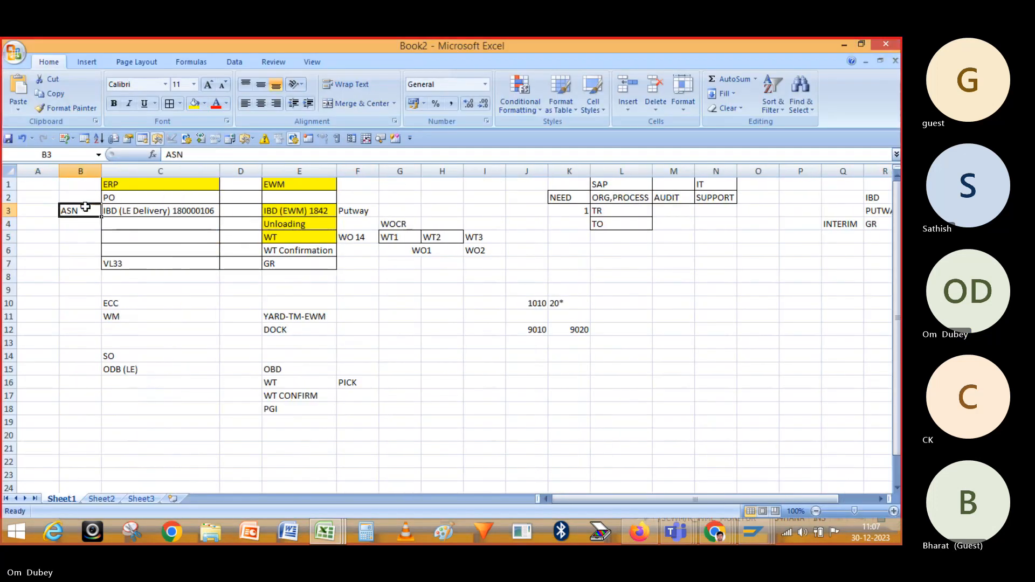
key(Right)
key(Right)
key(Right)
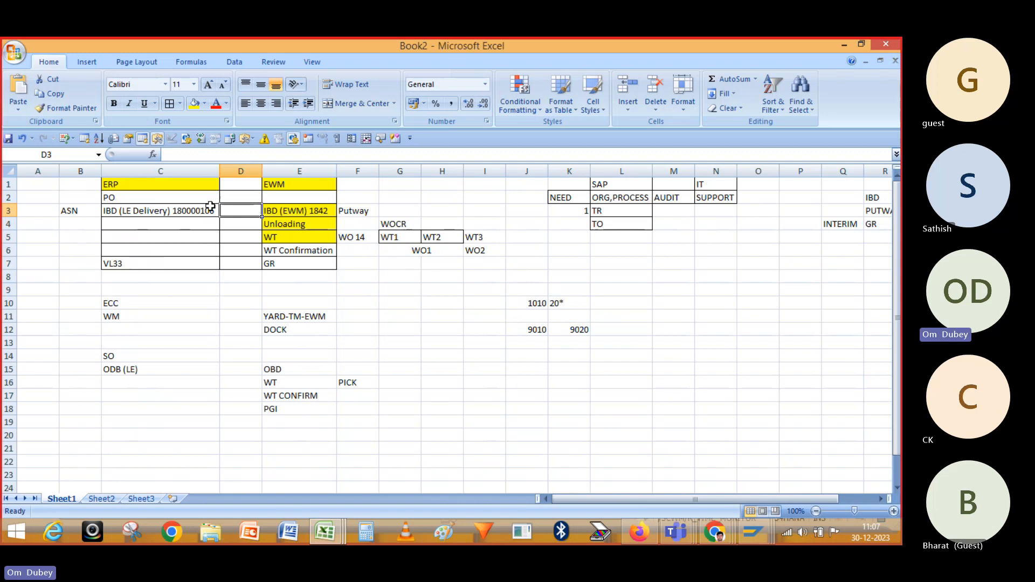
click(213, 210)
double_click(212, 210)
drag(214, 210, 172, 210)
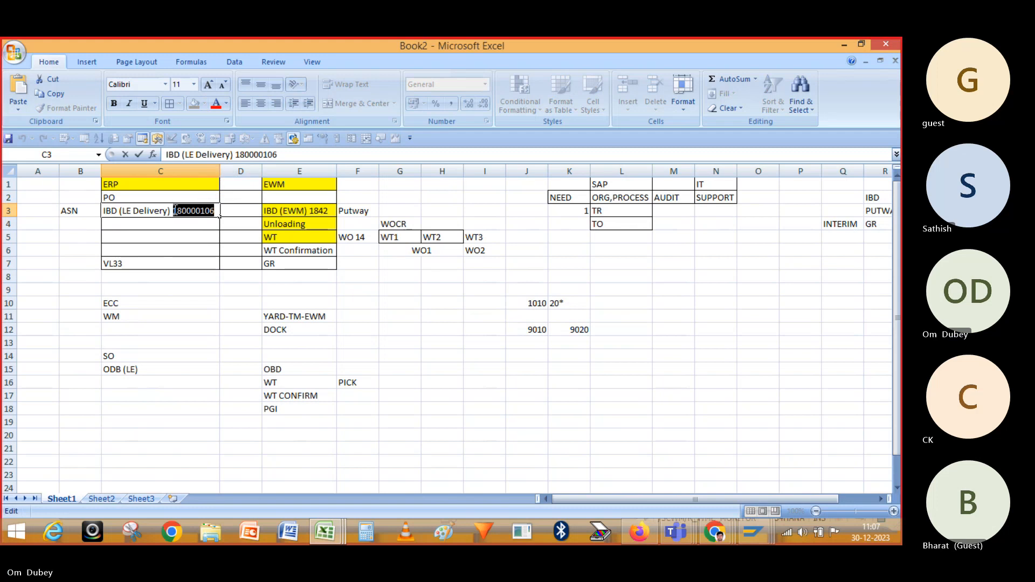
key(alt+Tab)
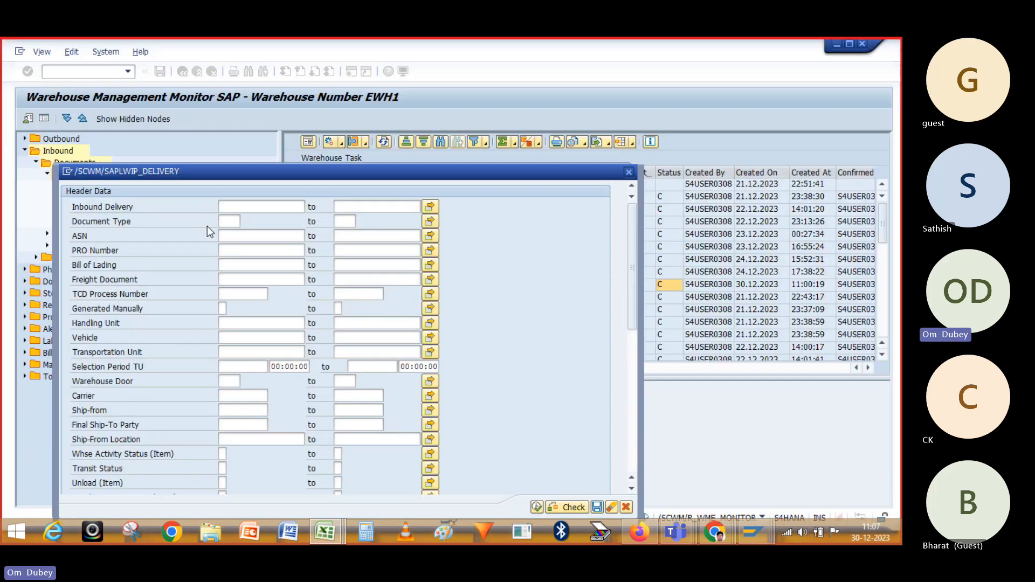
Set the inbound delivery selection criterion to 1842 and run the selection
drag(633, 248, 637, 402)
click(222, 421)
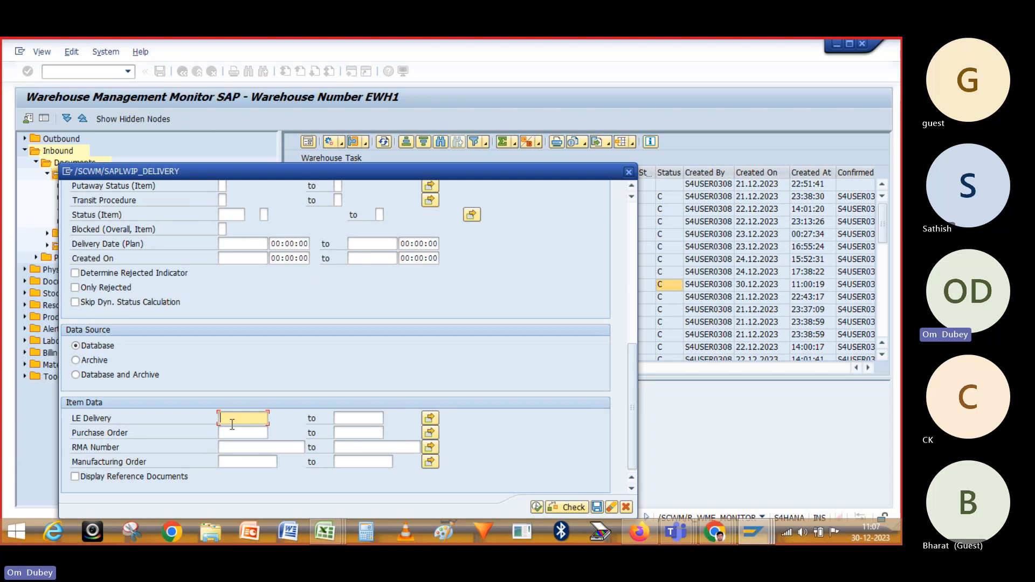
drag(629, 389, 632, 240)
click(244, 207)
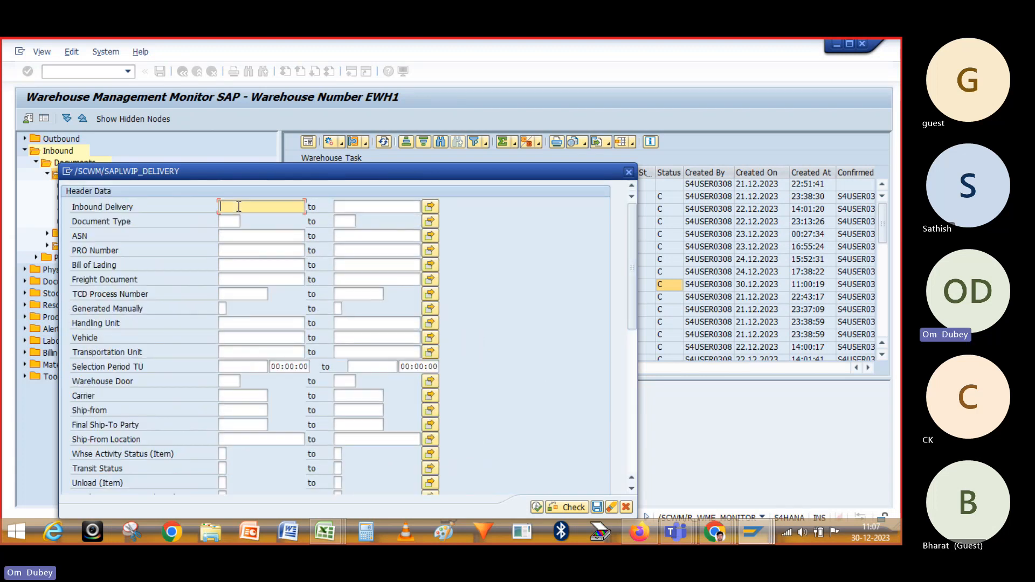
mouse_move(636, 328)
mouse_down()
mouse_move(632, 464)
mouse_move(631, 319)
mouse_up()
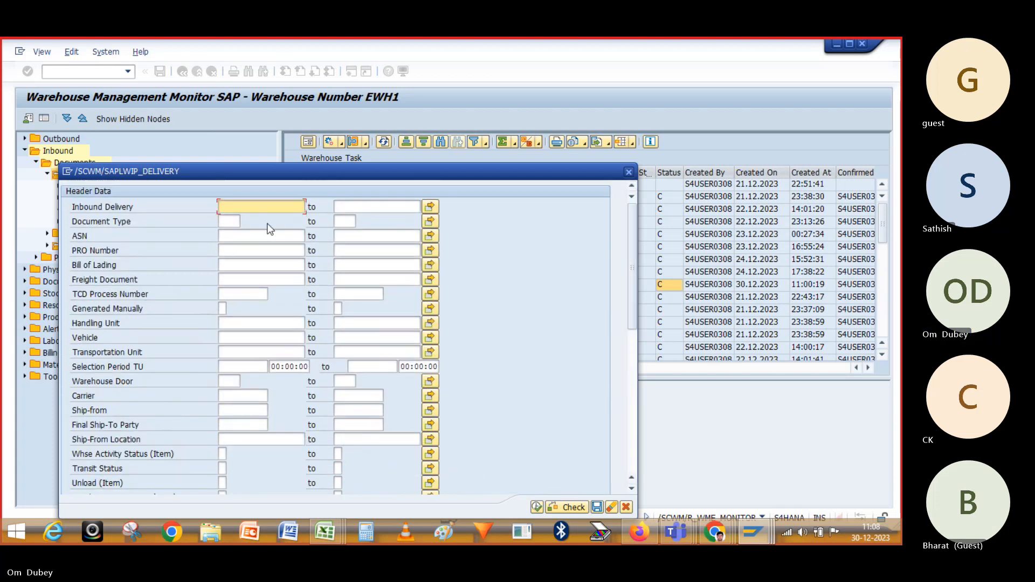
text(1842)
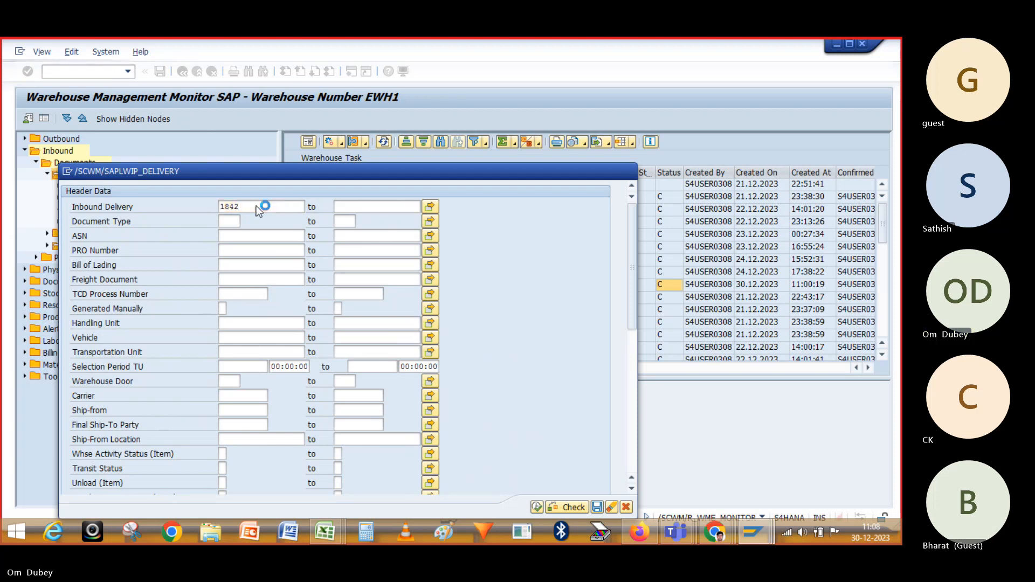
double_click(257, 207)
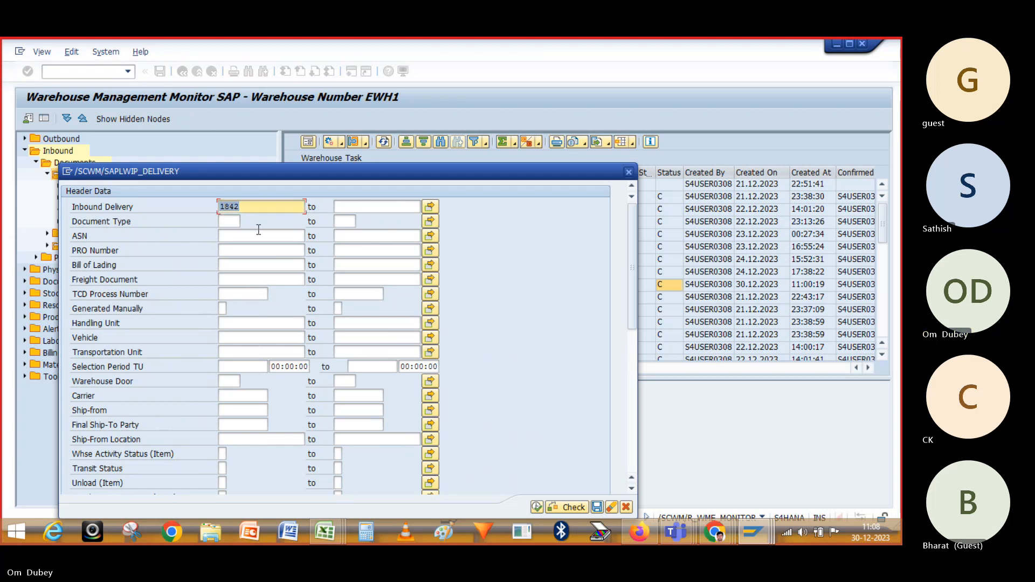
click(537, 507)
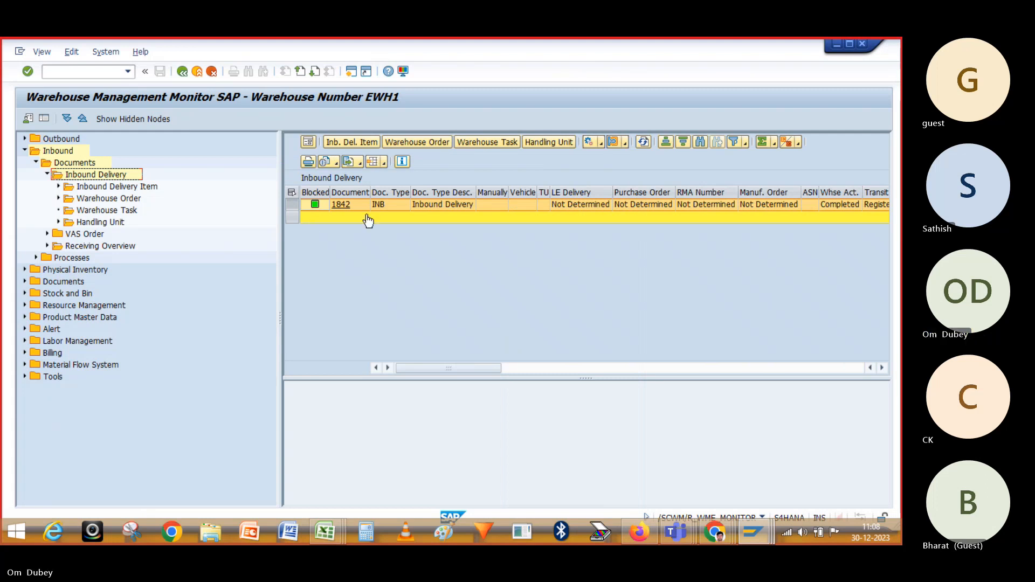
Review the ship-from, creation, planned delivery date and goods receipt office columns of inbound delivery 1842
drag(435, 365, 666, 367)
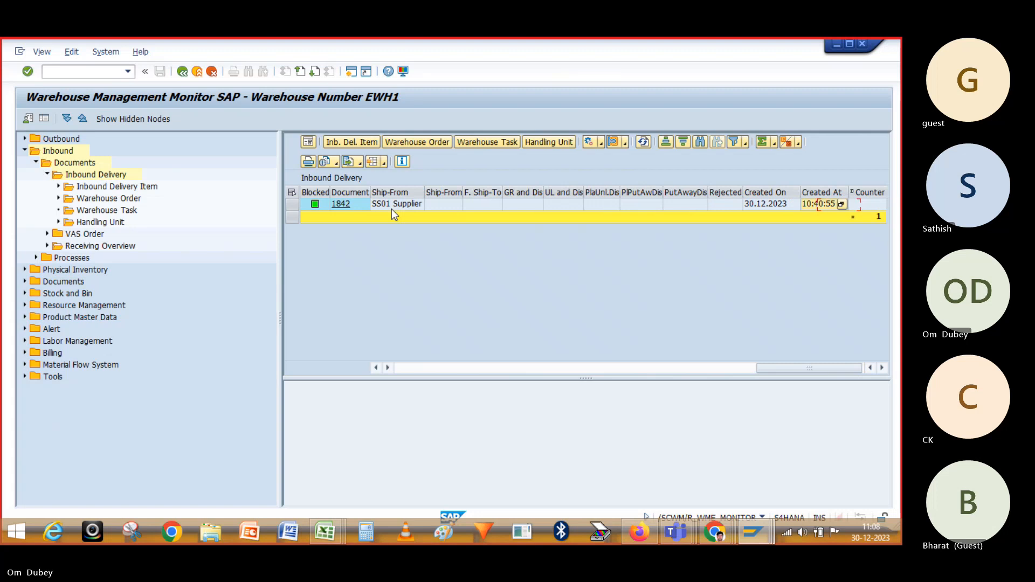
click(392, 208)
key(Left)
key(Left)
key(Left)
key(Left)
key(Left)
key(Left)
key(Left)
key(Left)
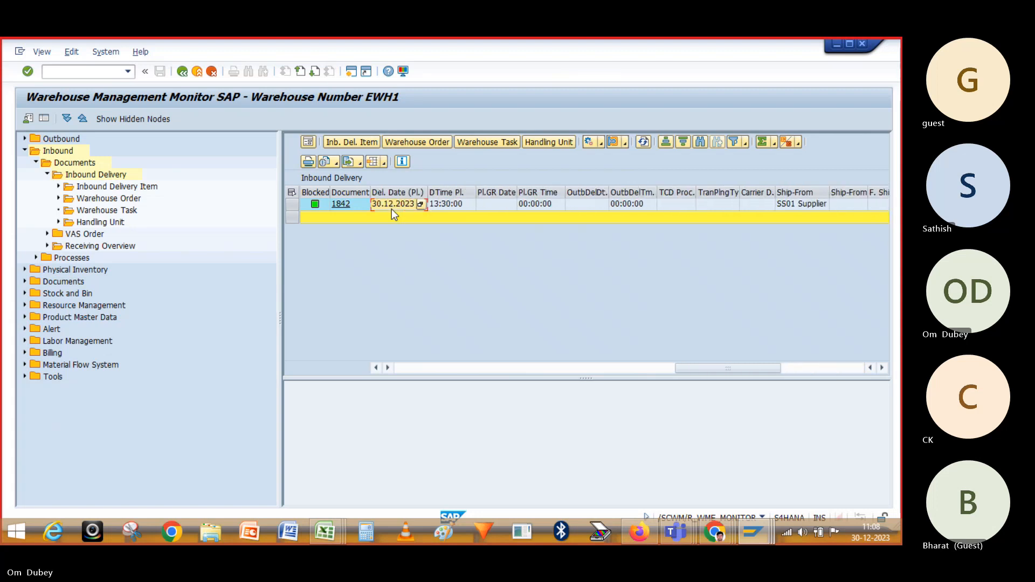
key(Left)
key(Left)
key(Left)
key(Left)
key(Left)
key(Left)
key(Left)
key(Left)
key(Left)
key(Left)
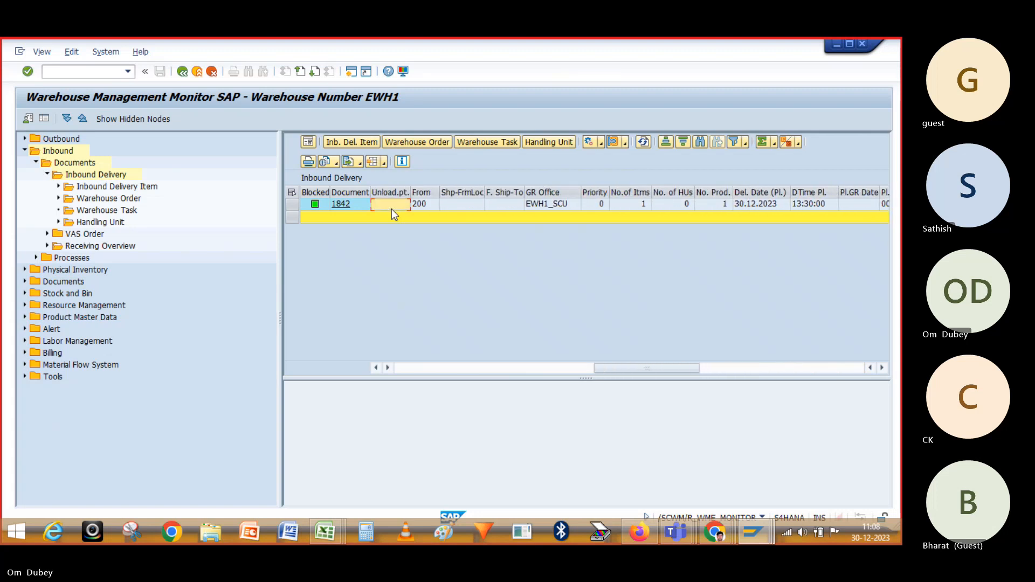
key(Left)
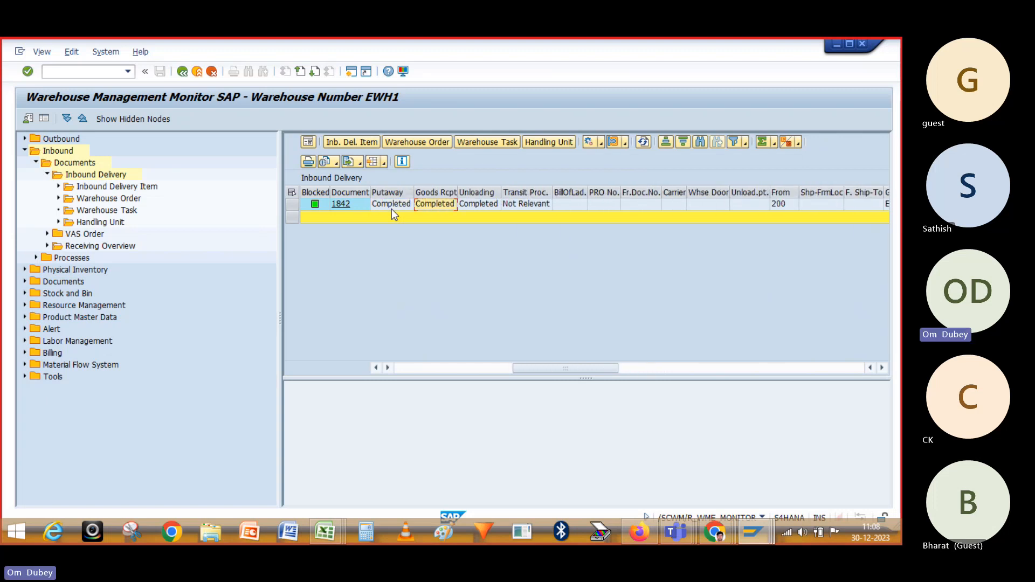
Examine the warehouse activity, transit, putaway, goods receipt and unloading statuses of inbound delivery 1842
key(Right)
key(Left)
key(Left)
key(Left)
key(Left)
key(Left)
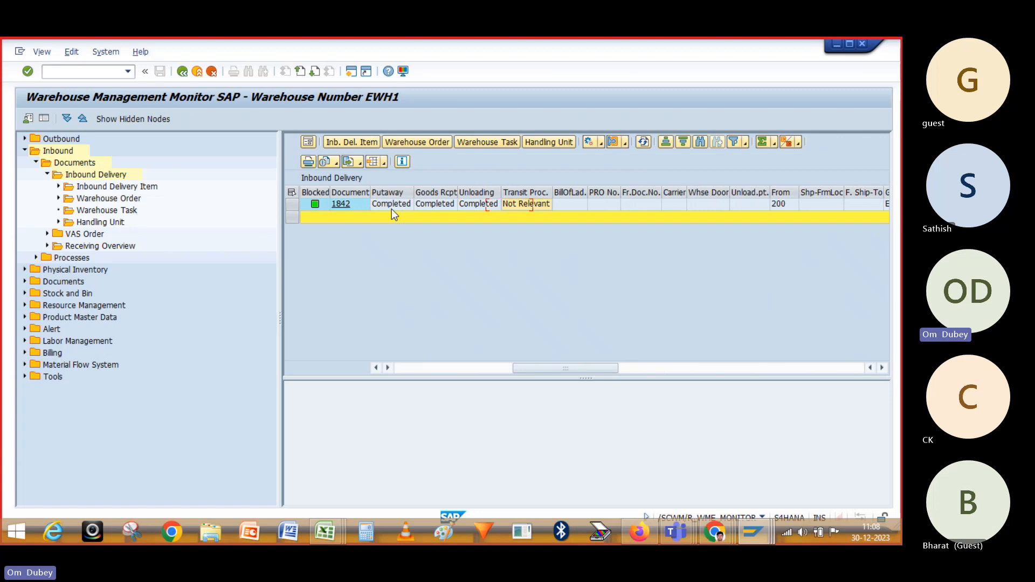
key(Left)
key(Left)
key(Left)
key(Left)
key(Left)
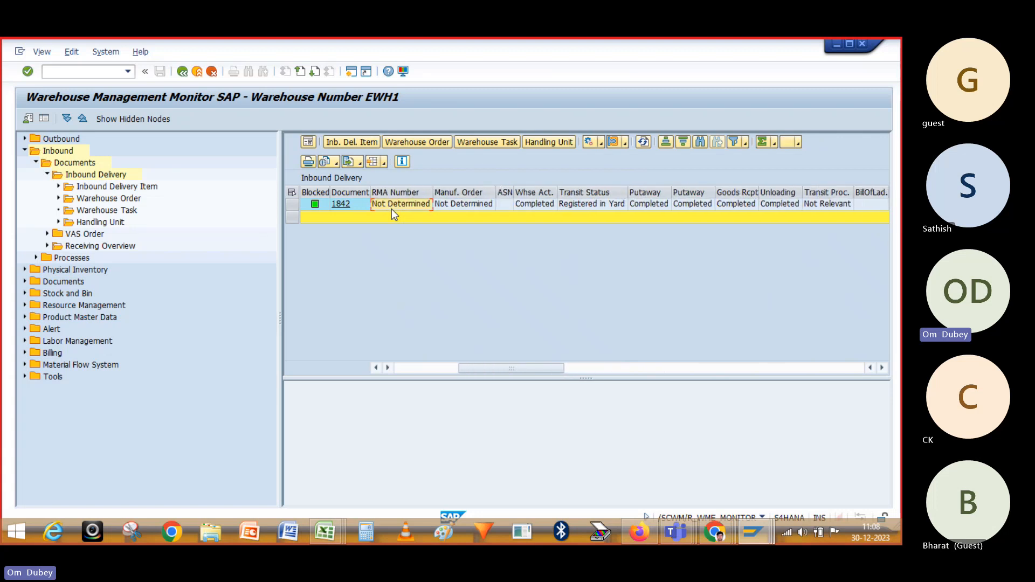
key(Right)
key(Right)
key(Right)
key(Right)
key(Right)
key(Right)
key(Right)
key(Right)
key(Right)
key(Right)
key(Right)
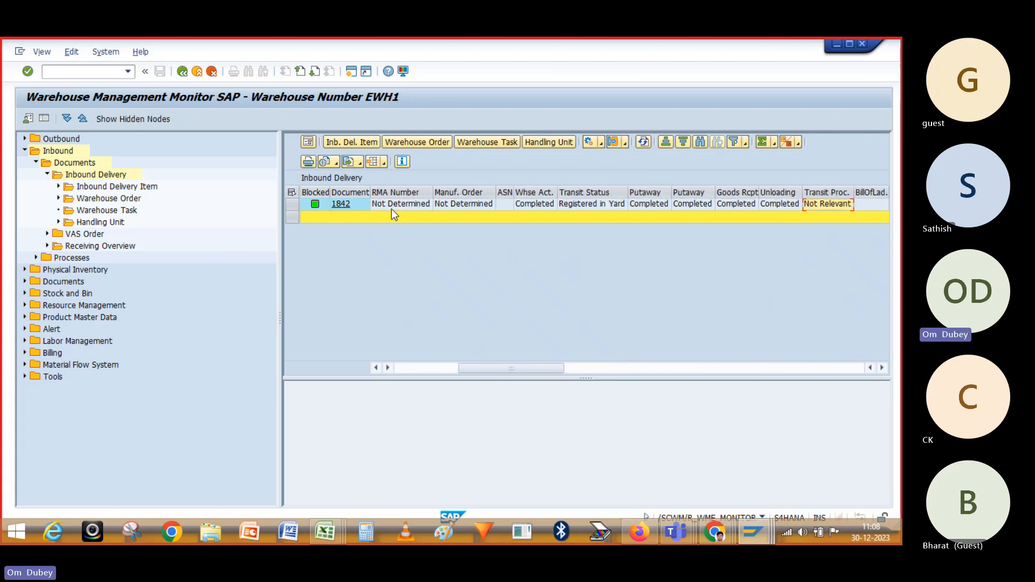
key(Left)
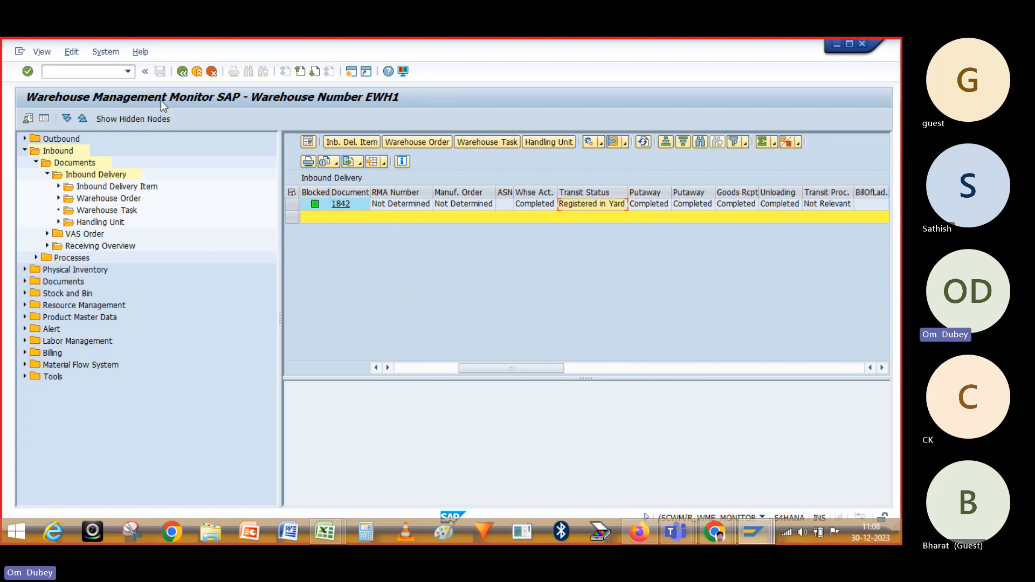
Open the Display Inbound Delivery transaction in a new session and display delivery 180000106
click(99, 72)
text(/OV)
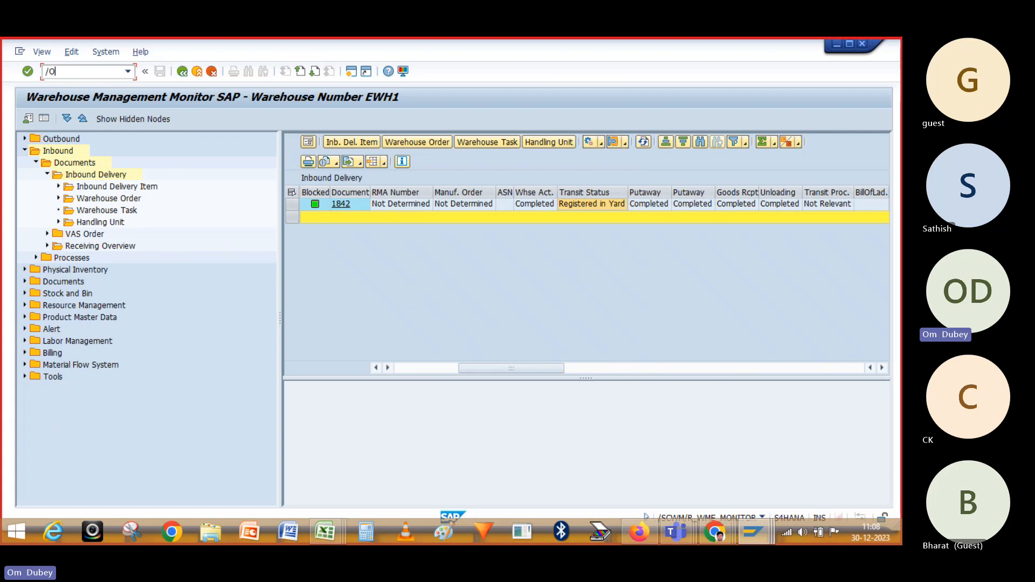
text(L31N)
key(Return)
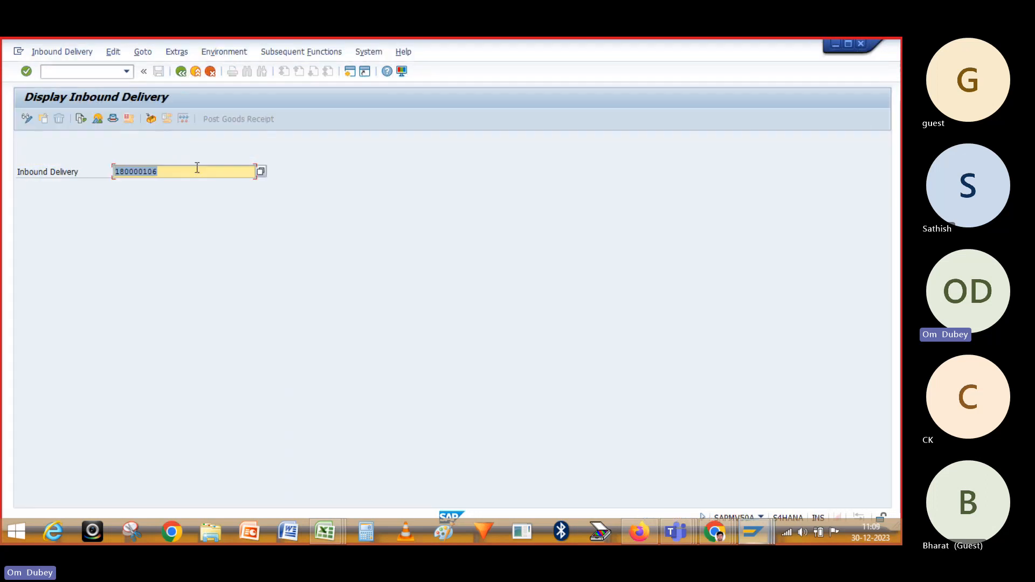
key(Return)
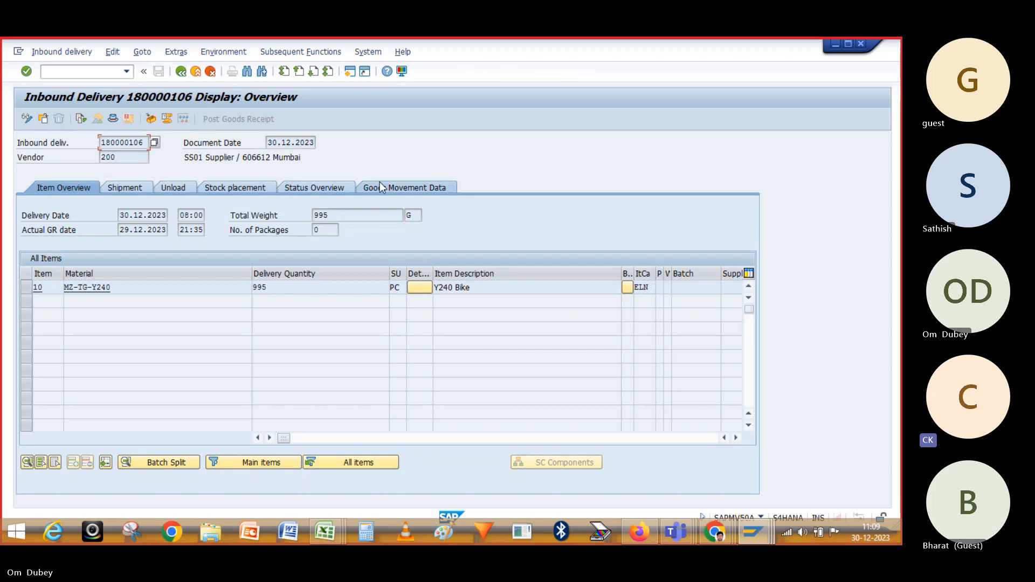
Check the goods movement data of the inbound delivery and its overall goods movement status
click(390, 187)
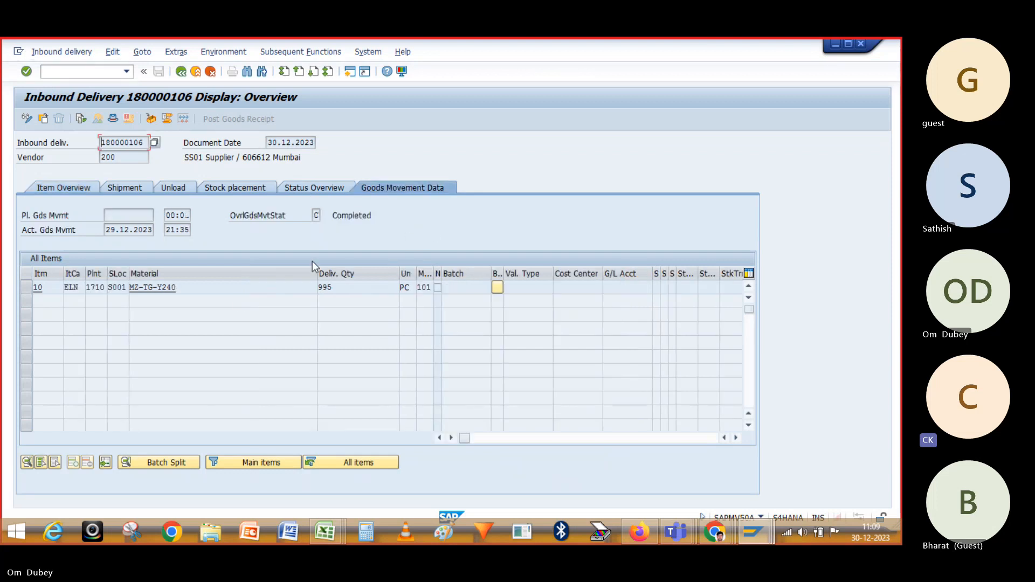
click(304, 186)
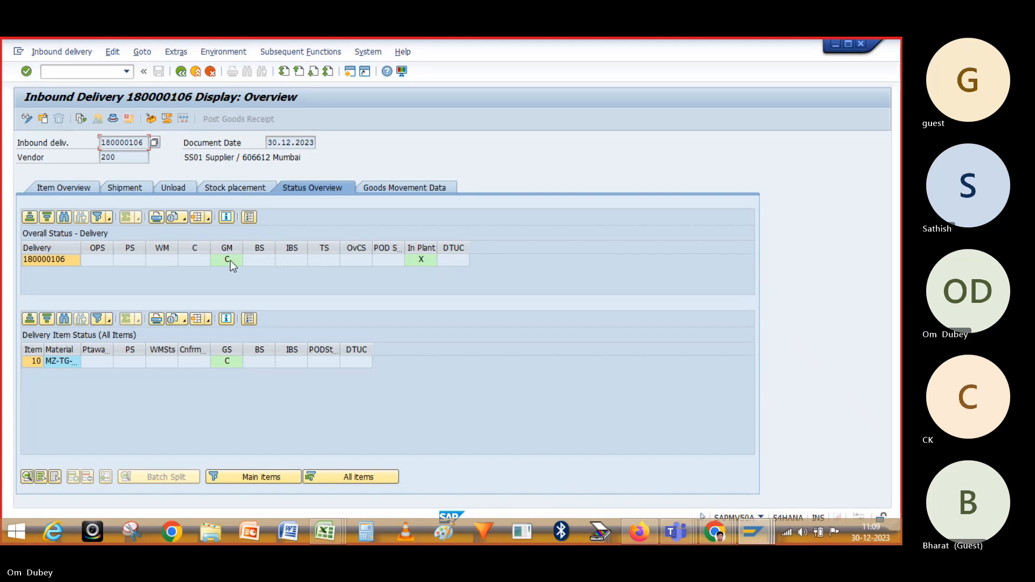
click(231, 260)
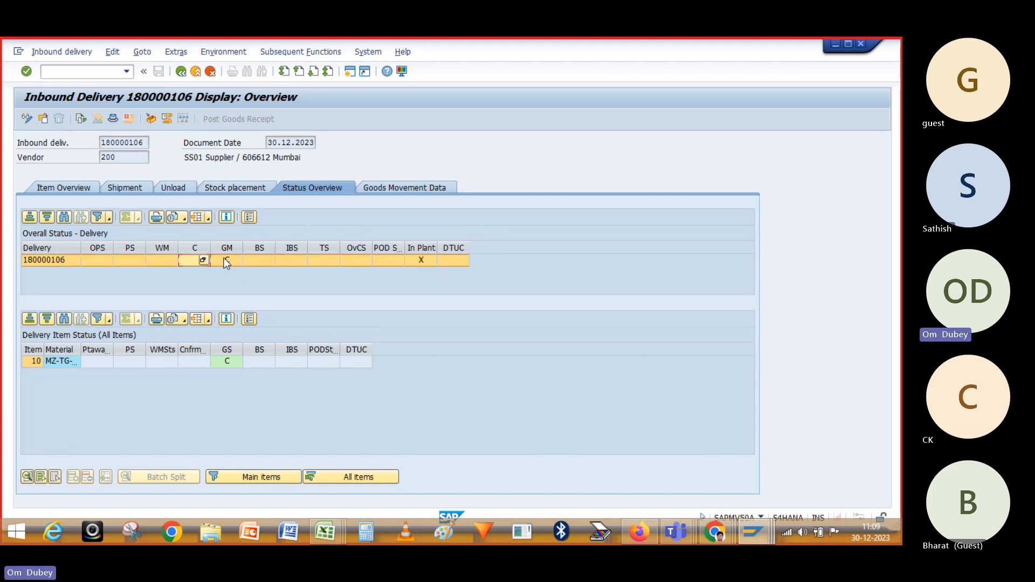
click(231, 261)
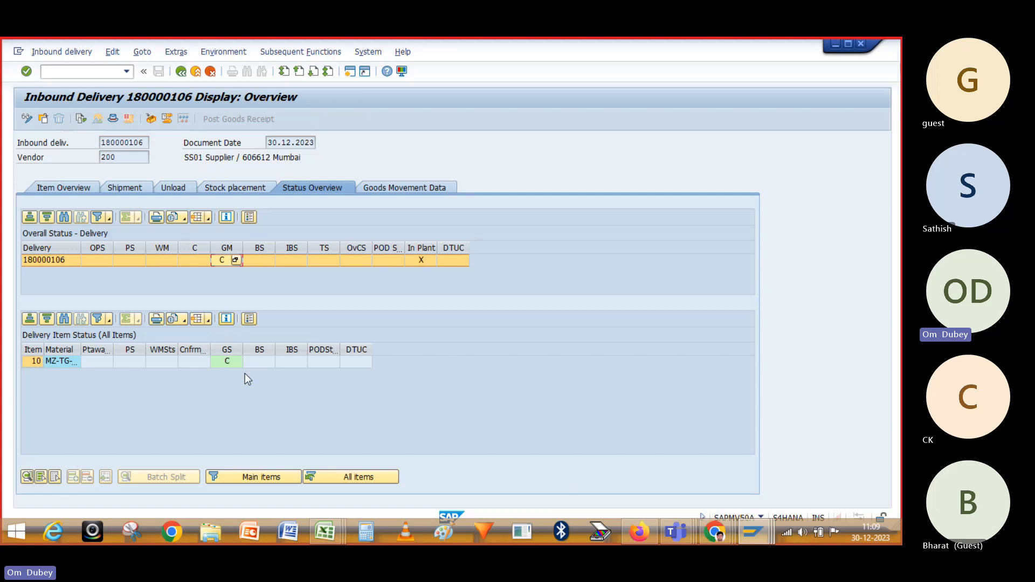
Switch to the Book2 workbook in Excel and review the inbound process steps under the ERP and EWM headings
key(alt+Tab)
key(alt+Tab)
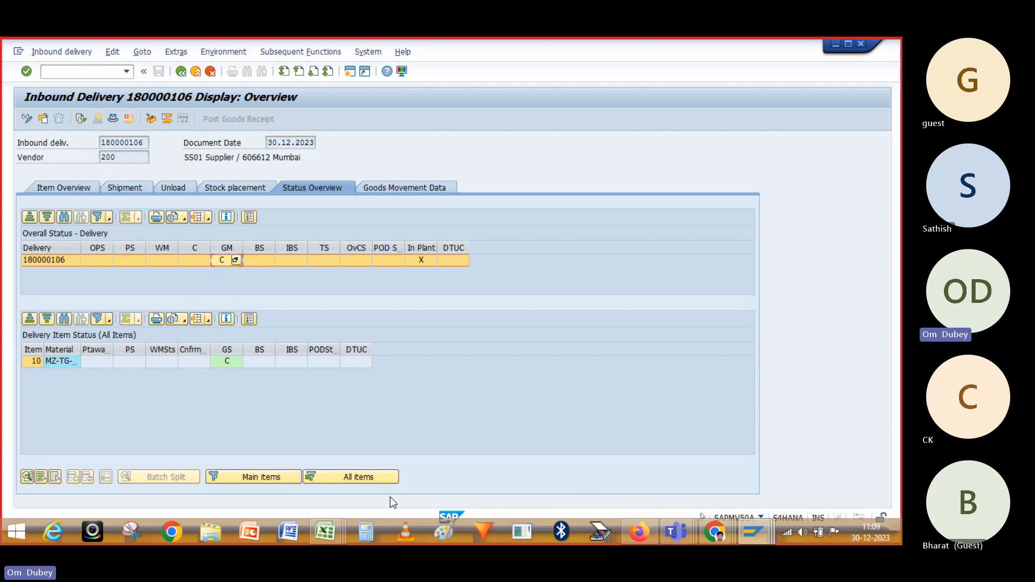
mouse_move(326, 533)
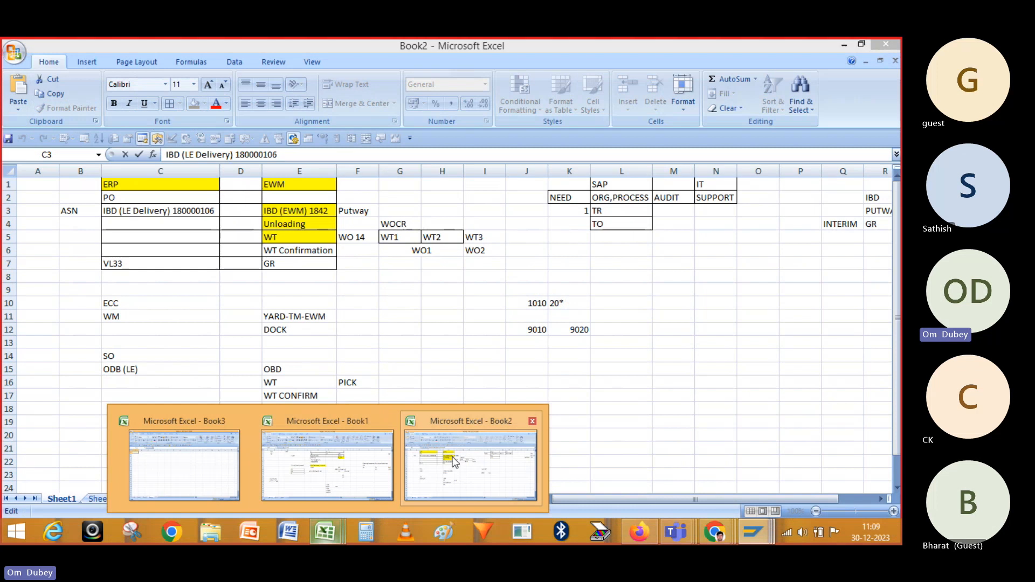
click(453, 462)
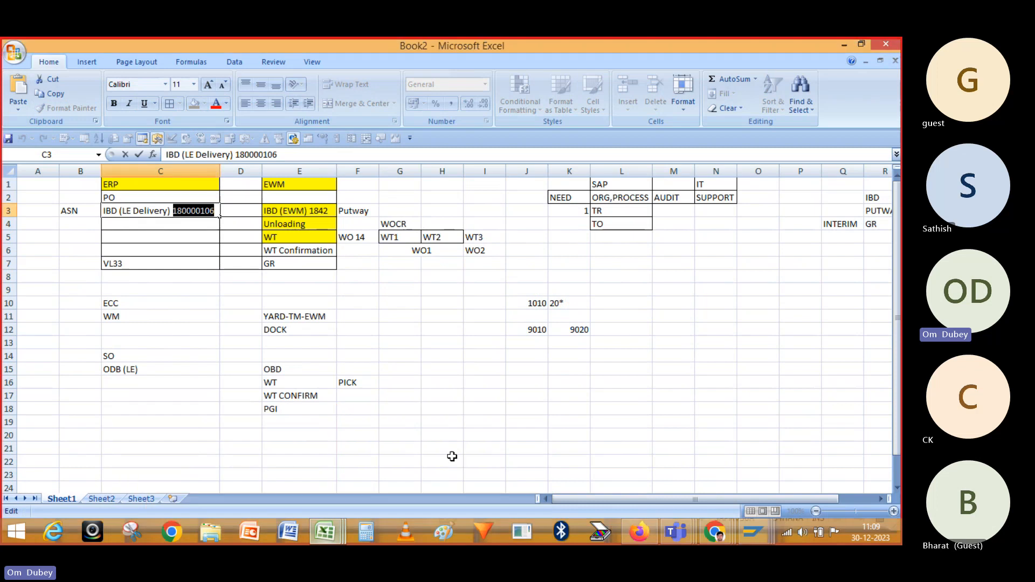
click(274, 224)
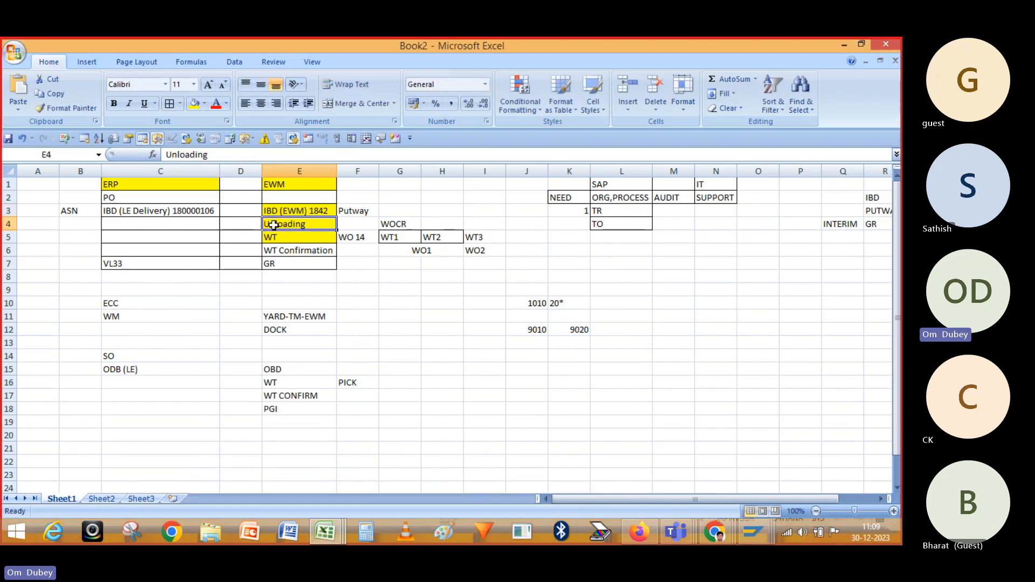
key(Left)
key(Left)
key(Left)
key(Left)
key(Up)
key(Up)
key(Up)
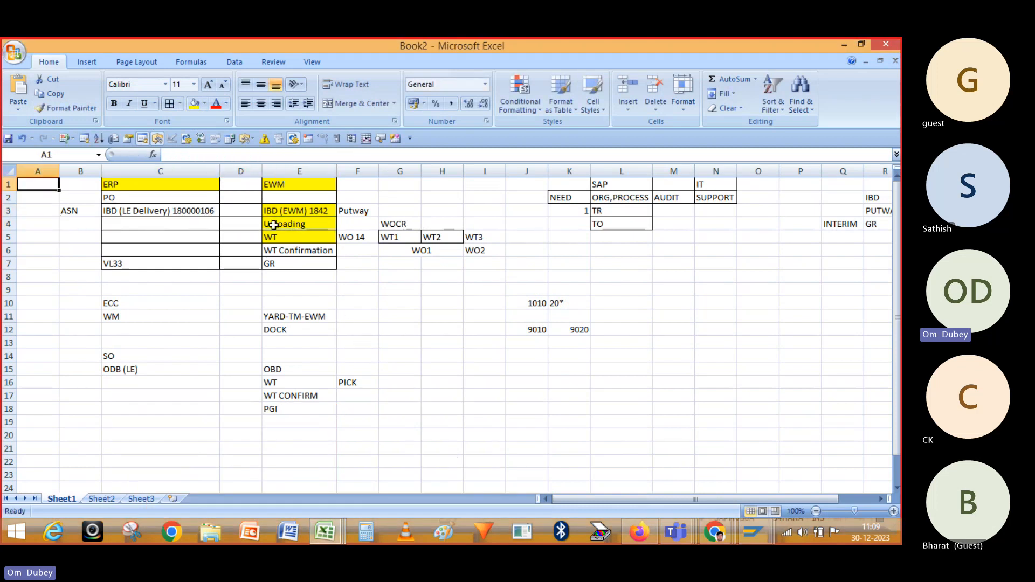
key(Right)
key(Right)
key(Right)
key(Right)
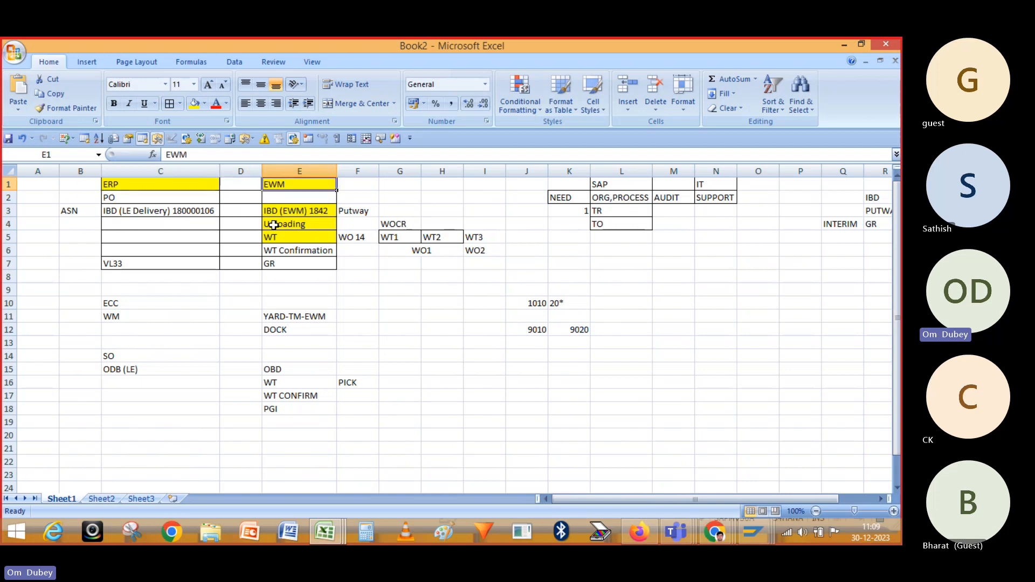
key(Left)
key(Left)
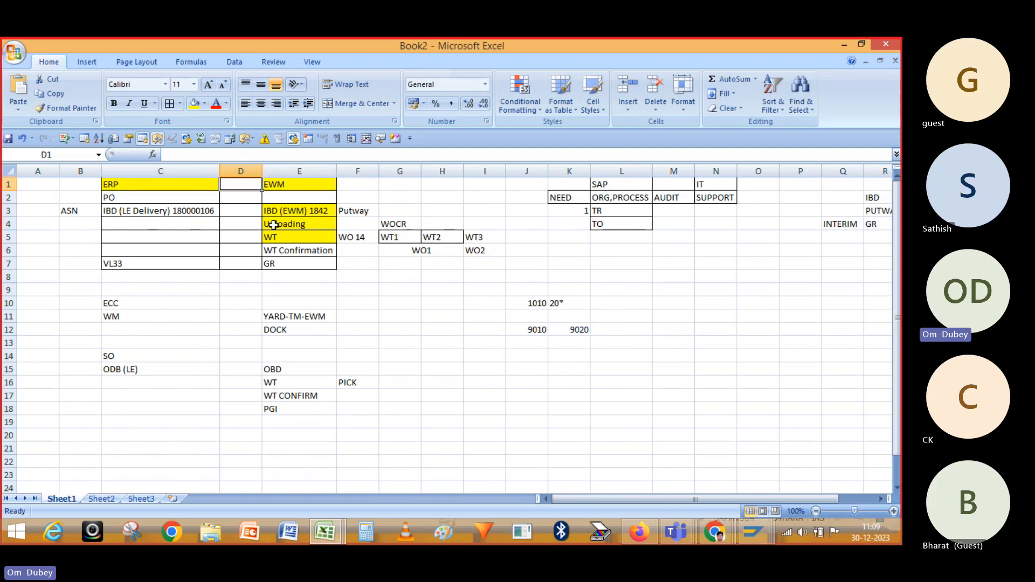
Glance at the delivery in SAP, return to Excel, and fill the WT Confirmation and GR cells E6 and E7 with yellow
key(alt+Tab)
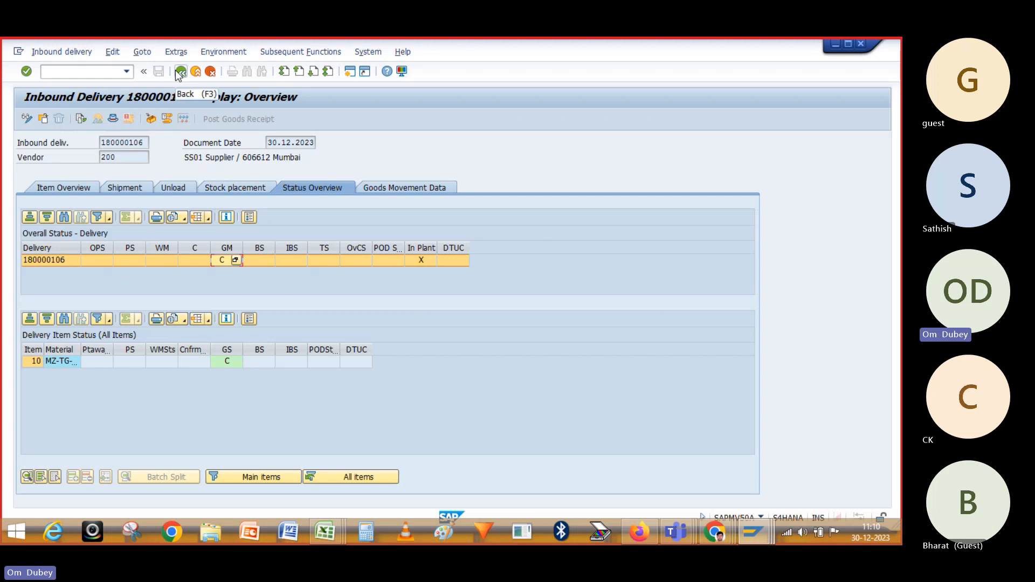
key(alt+Tab)
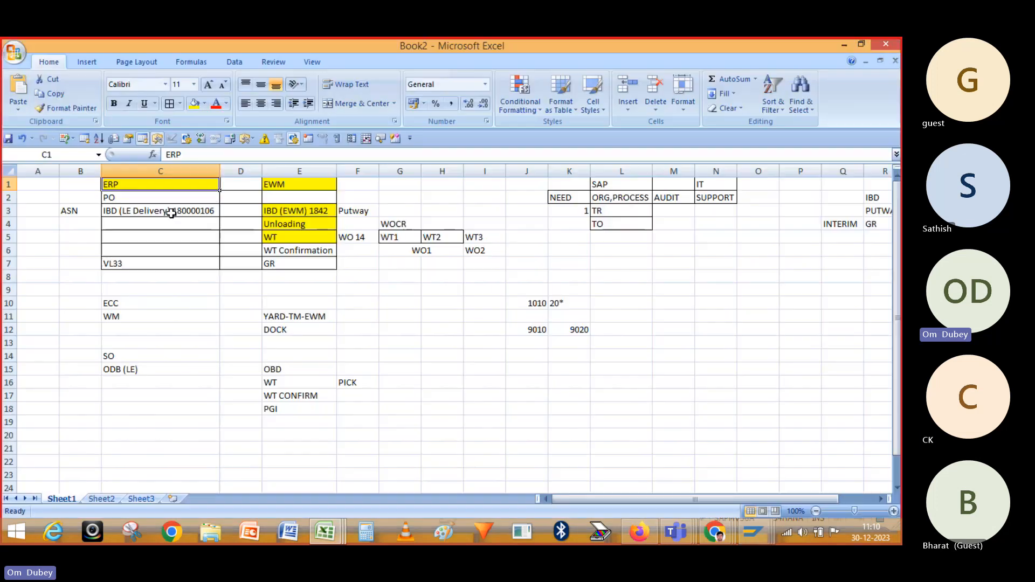
click(274, 249)
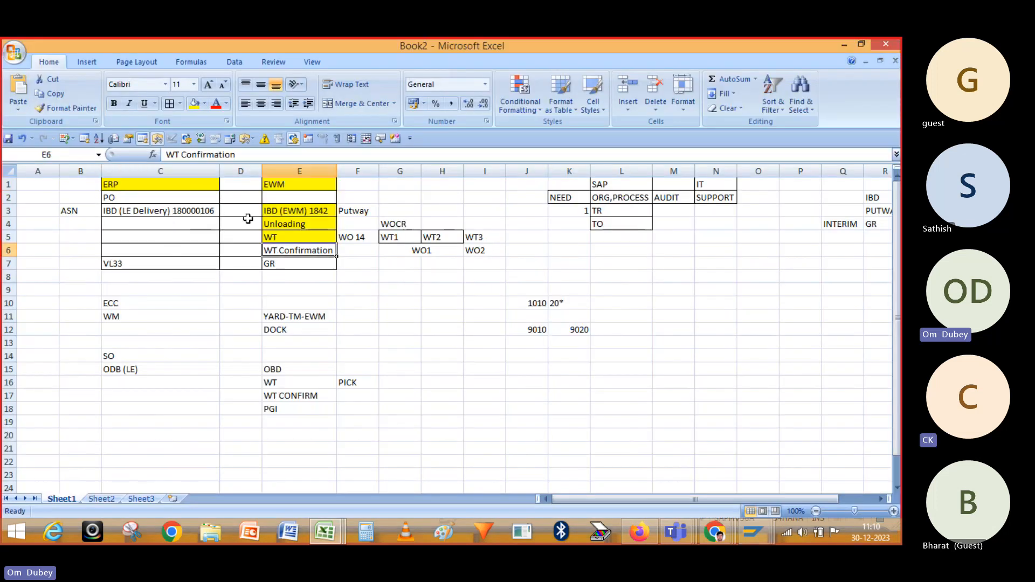
click(194, 103)
click(274, 265)
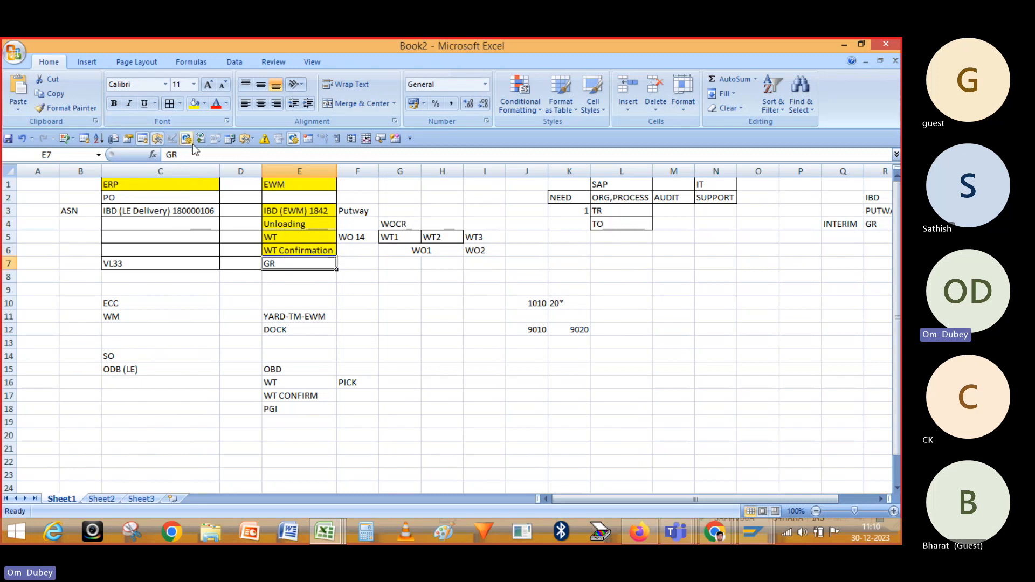
click(194, 103)
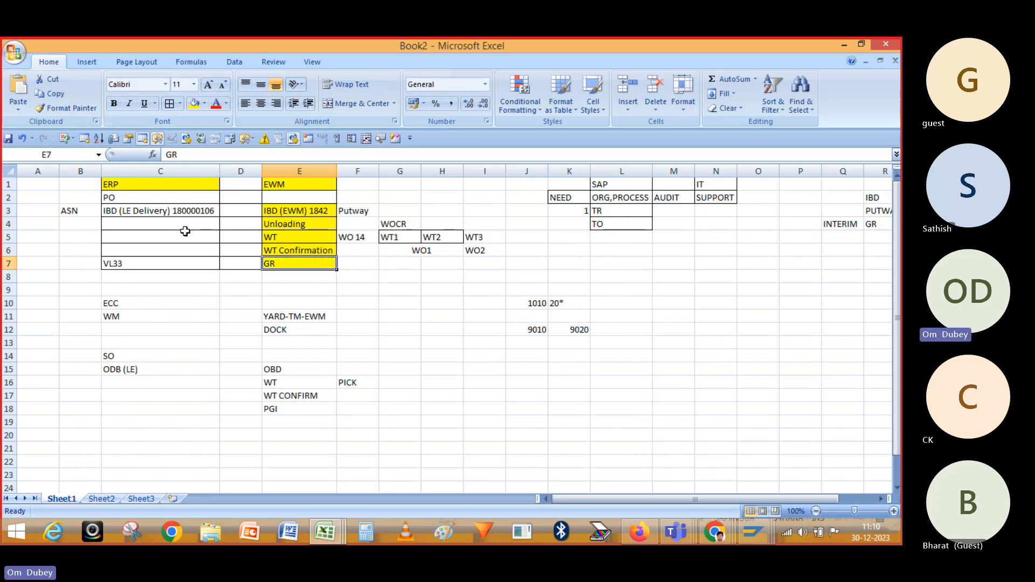
Switch to the EWM meeting in Teams and stop the meeting recording
key(alt+Tab)
key(alt+Tab)
key(alt+Tab)
key(alt+Tab)
key(alt+Tab)
key(alt+Tab)
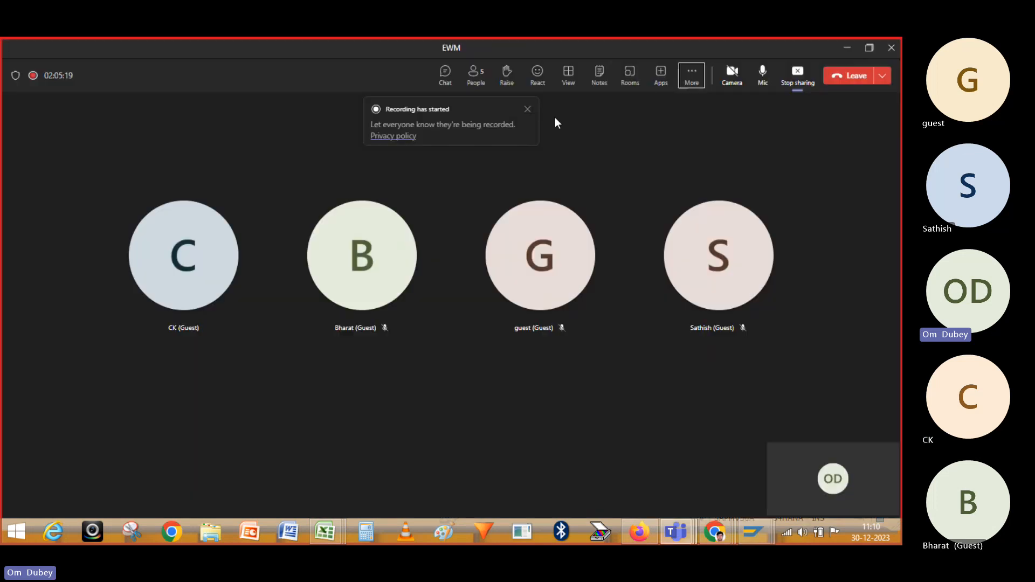
click(691, 76)
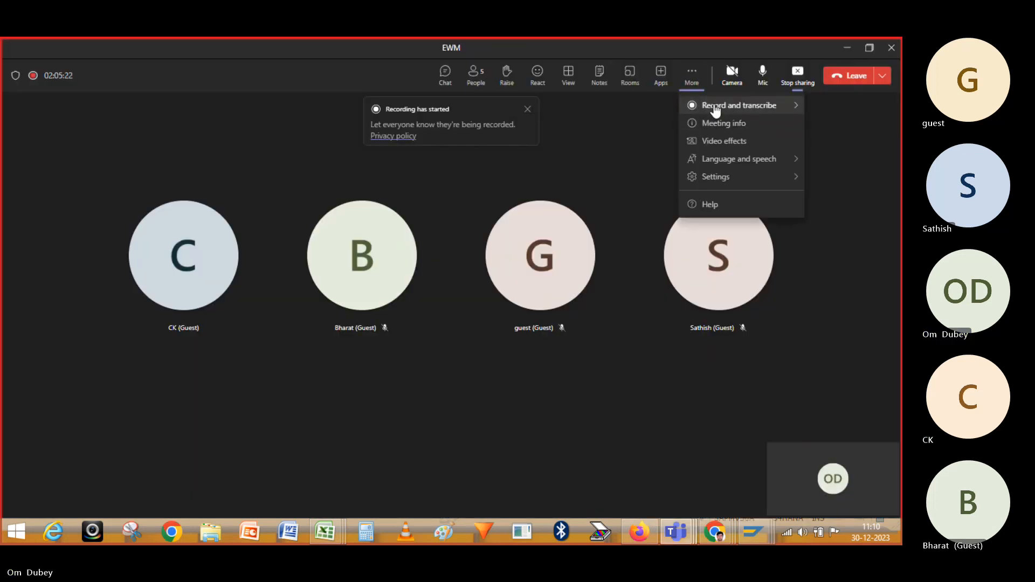
mouse_move(711, 107)
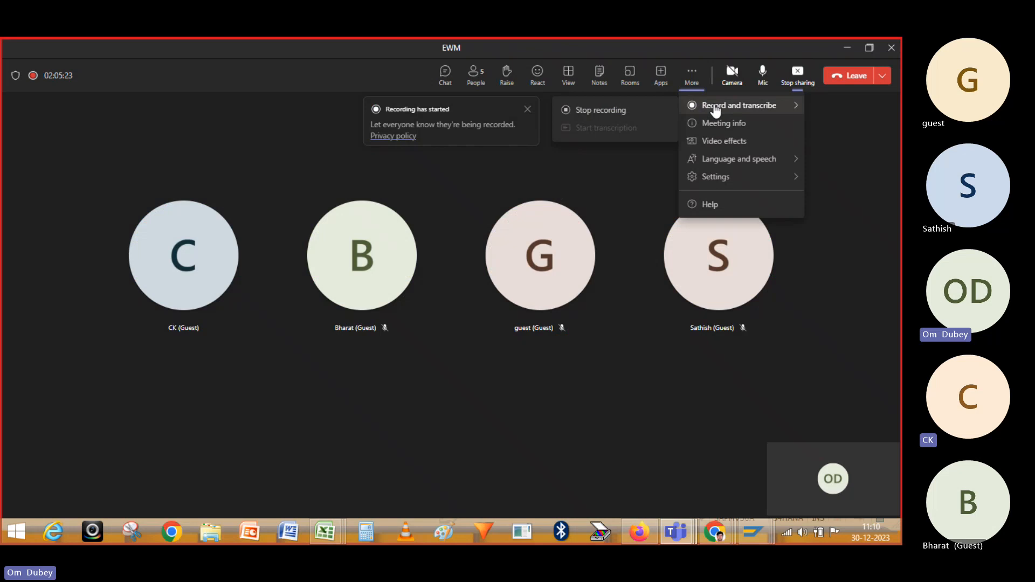
click(585, 111)
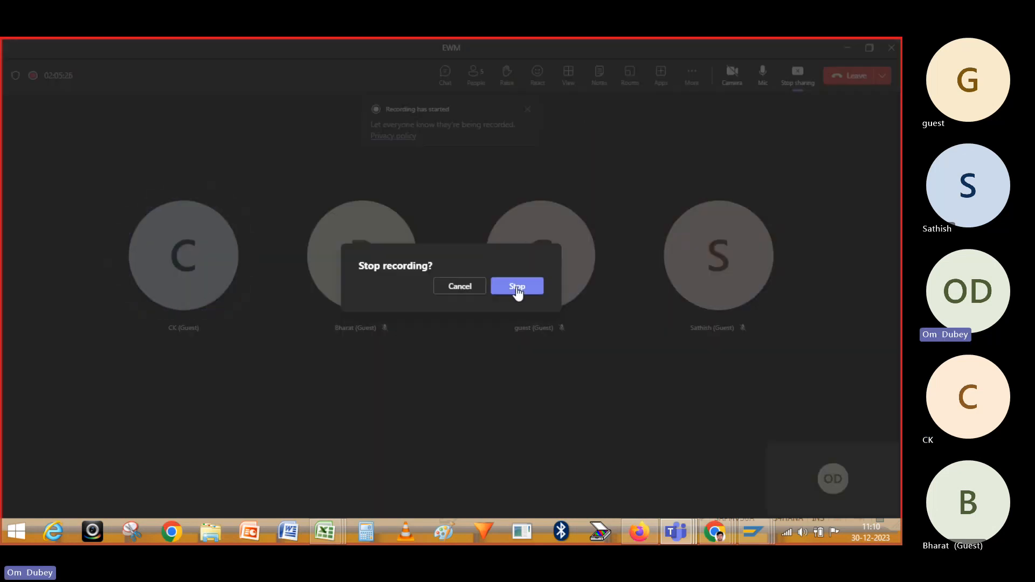